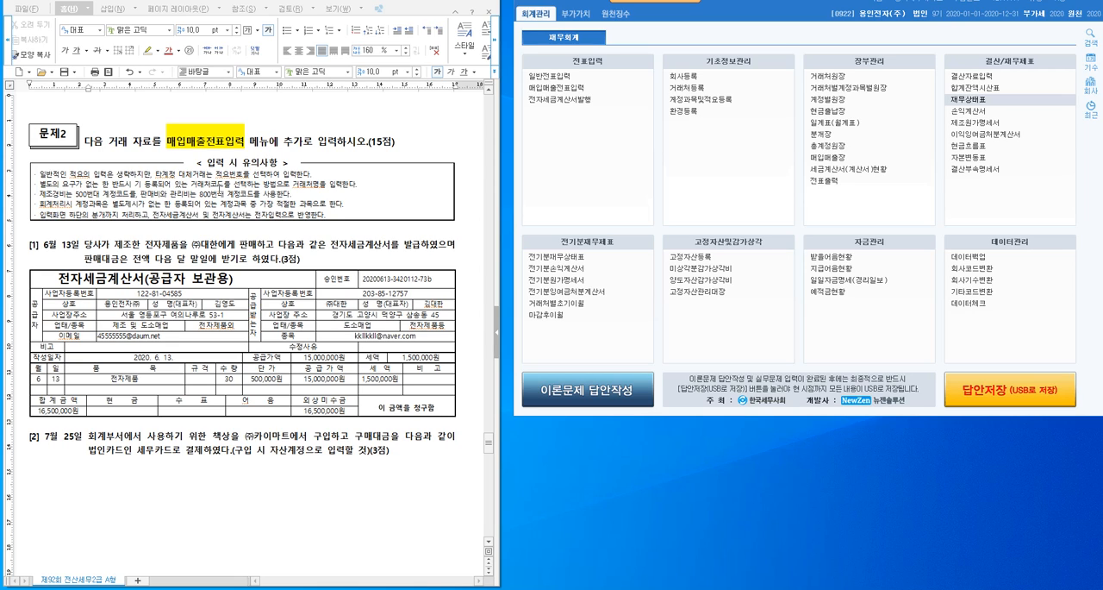
- Review the input notes on choosing the 적요번호 for 타계정 대체거래 and selecting the 거래처코드
{"action": "double_click", "coordinate": [164, 174]}
{"action": "left_click_drag", "start_coordinate": [173, 173], "coordinate": [274, 174]}
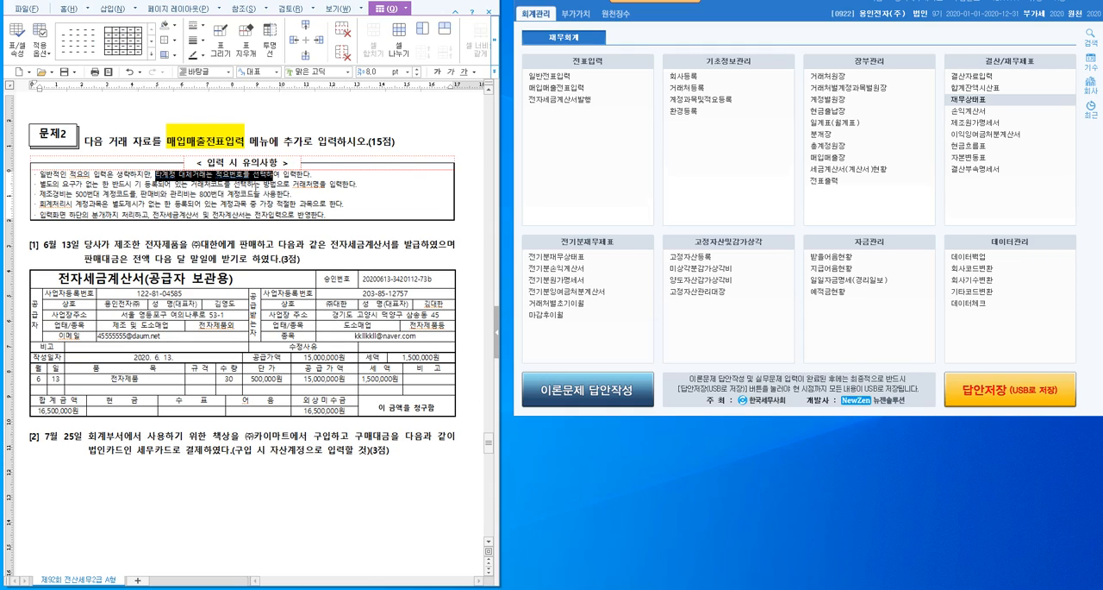
{"action": "left_click", "coordinate": [210, 184]}
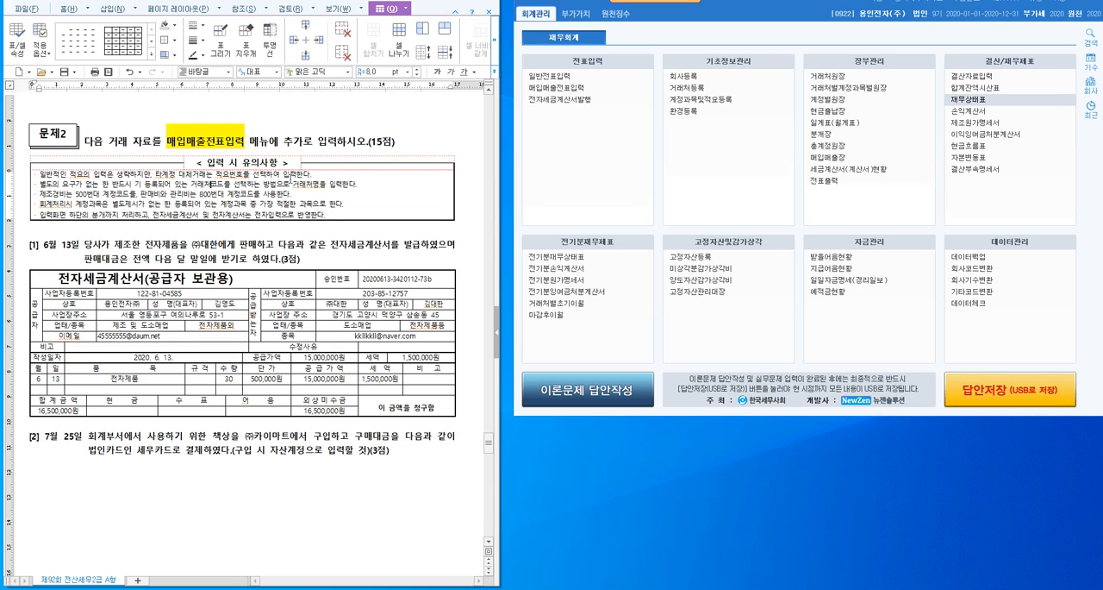
{"action": "left_click_drag", "start_coordinate": [168, 184], "coordinate": [244, 184]}
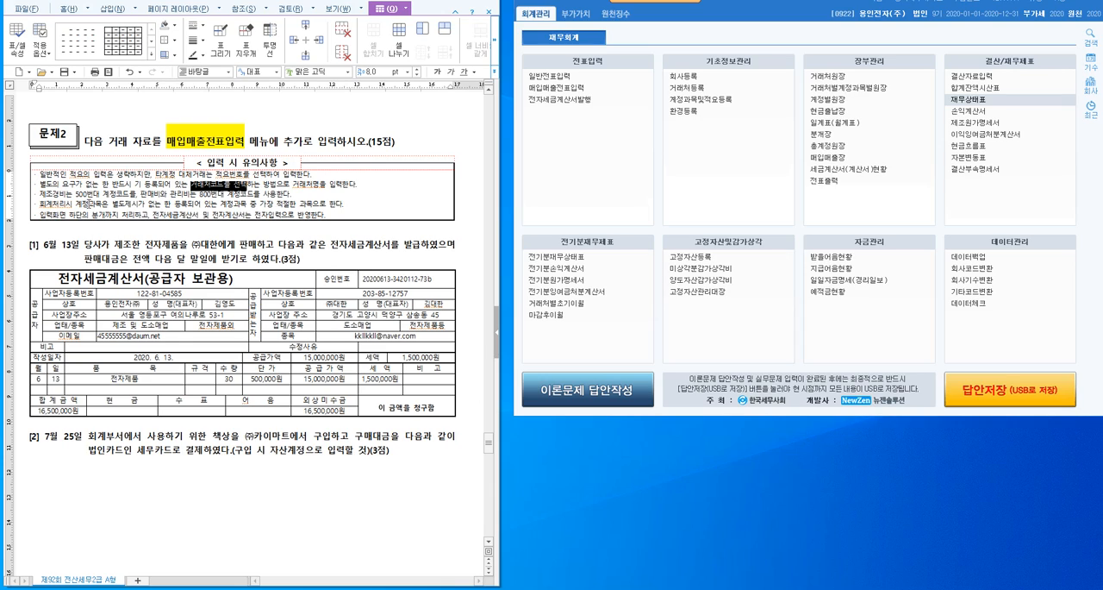
{"action": "left_click", "coordinate": [87, 194]}
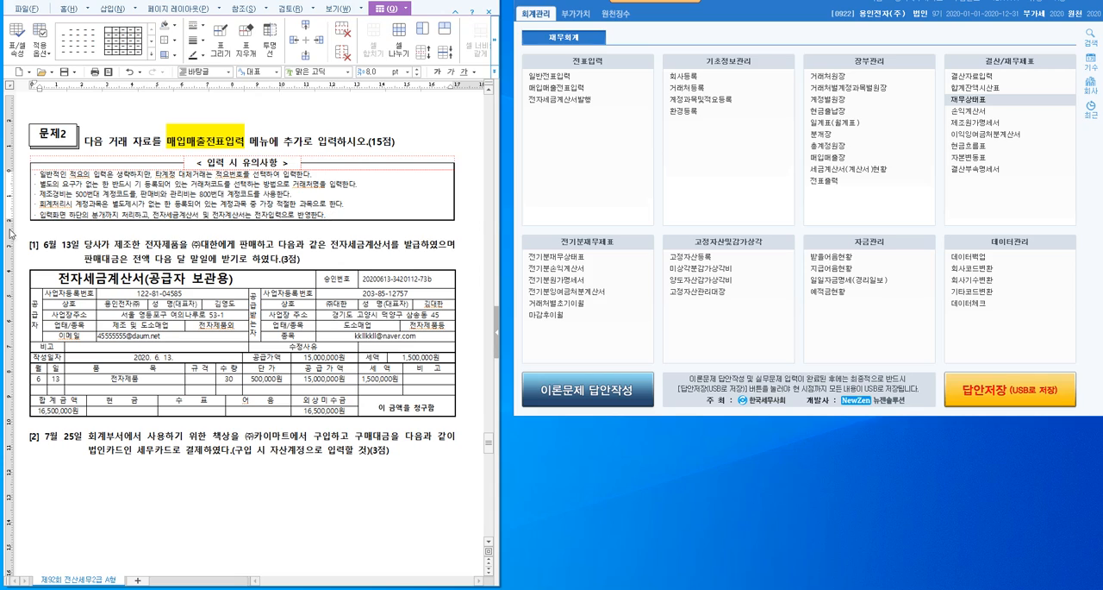
- Highlight the last input note, about the bottom-of-screen journal entry and electronic tax invoices, in yellow
{"action": "left_click_drag", "start_coordinate": [41, 214], "coordinate": [324, 217]}
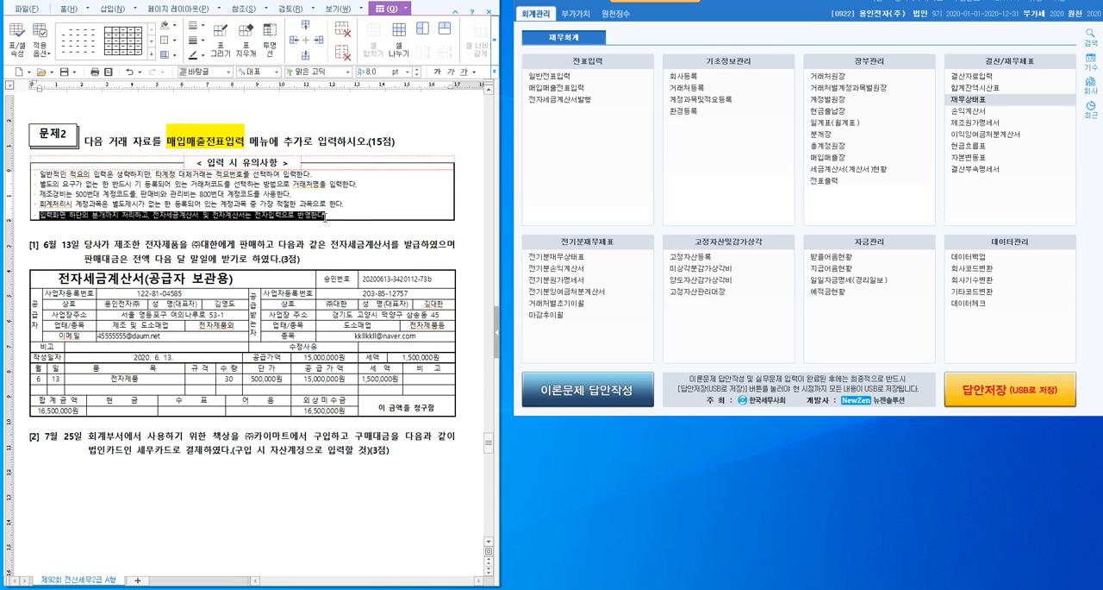
{"action": "left_click", "coordinate": [74, 12]}
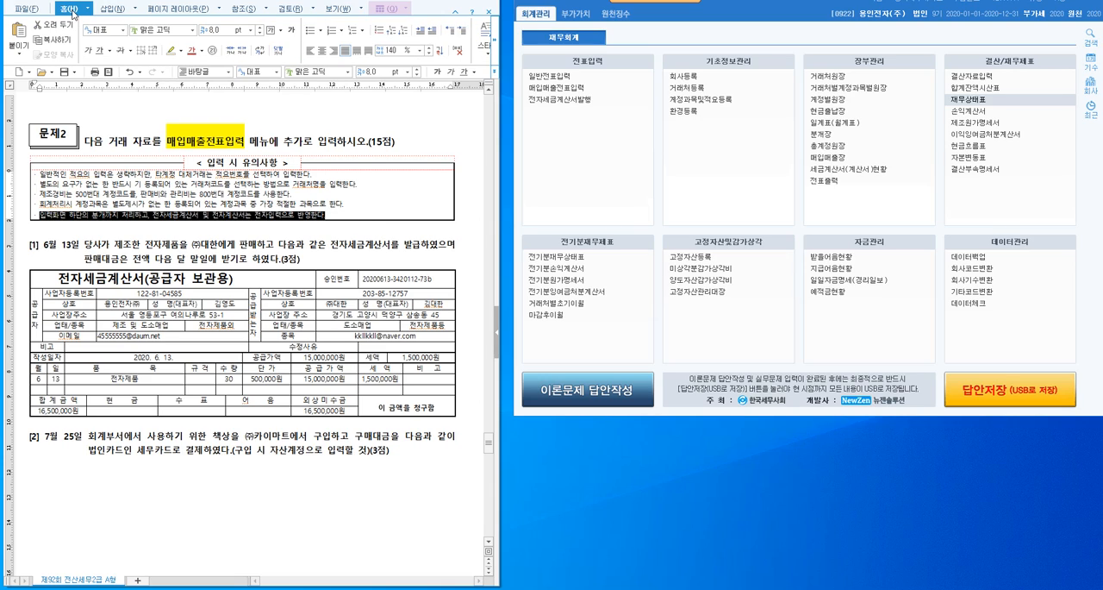
{"action": "left_click", "coordinate": [179, 51]}
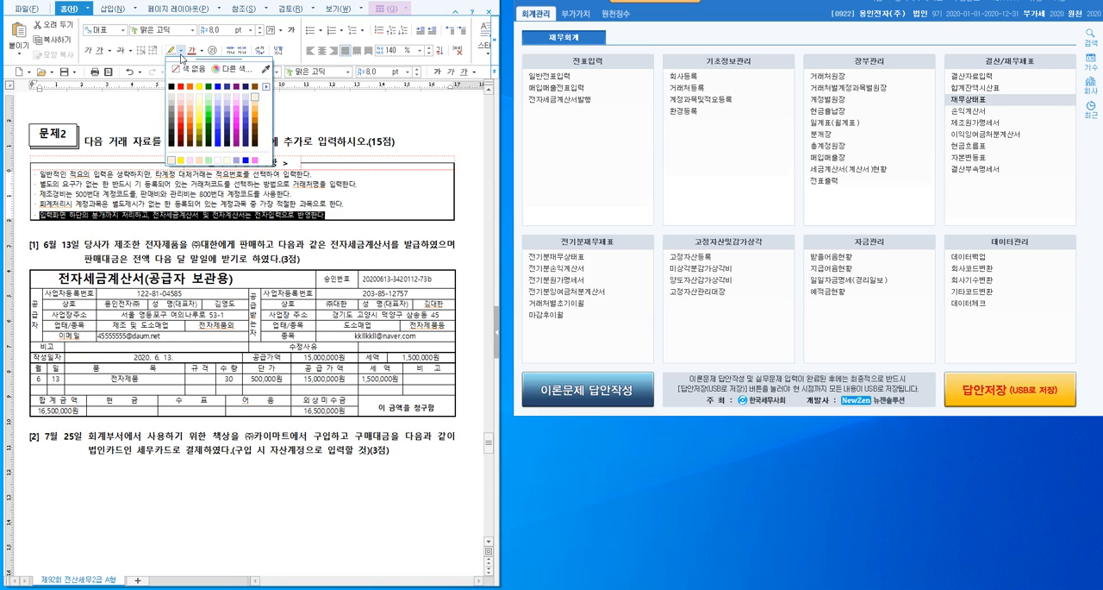
{"action": "left_click", "coordinate": [199, 86]}
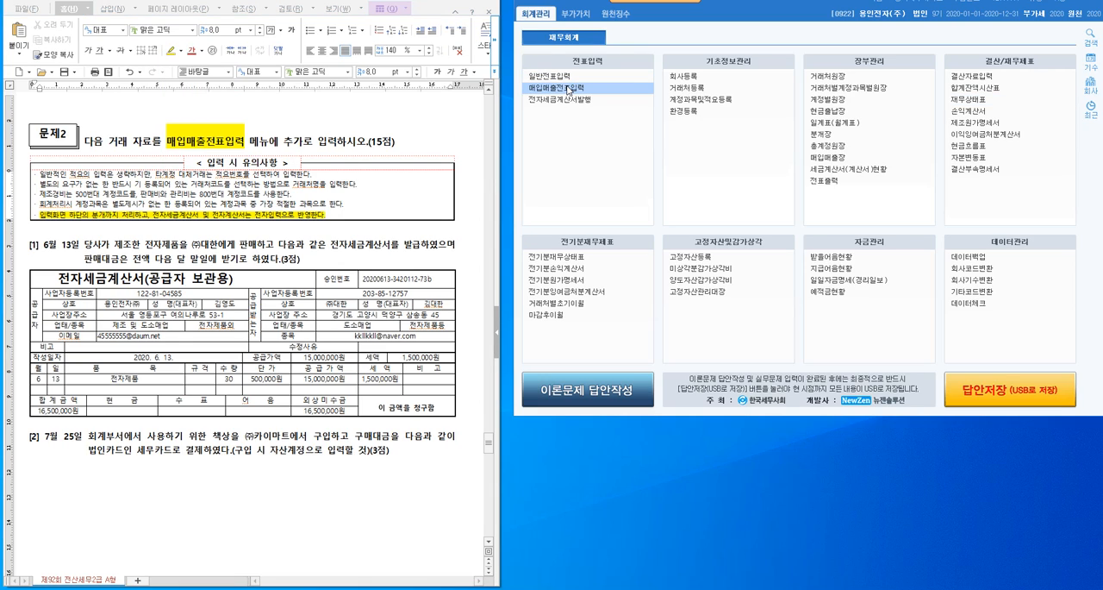
- Open 매입매출전표입력 in the accounting program and move its window clear of the exam document
{"action": "left_click", "coordinate": [566, 87]}
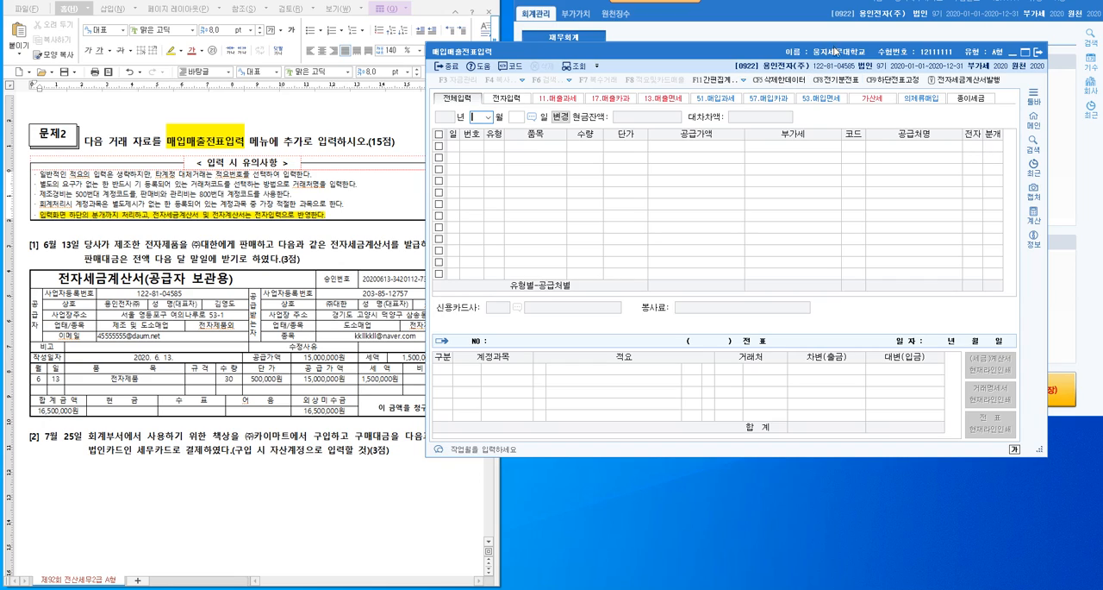
{"action": "left_click_drag", "start_coordinate": [843, 55], "coordinate": [900, 18]}
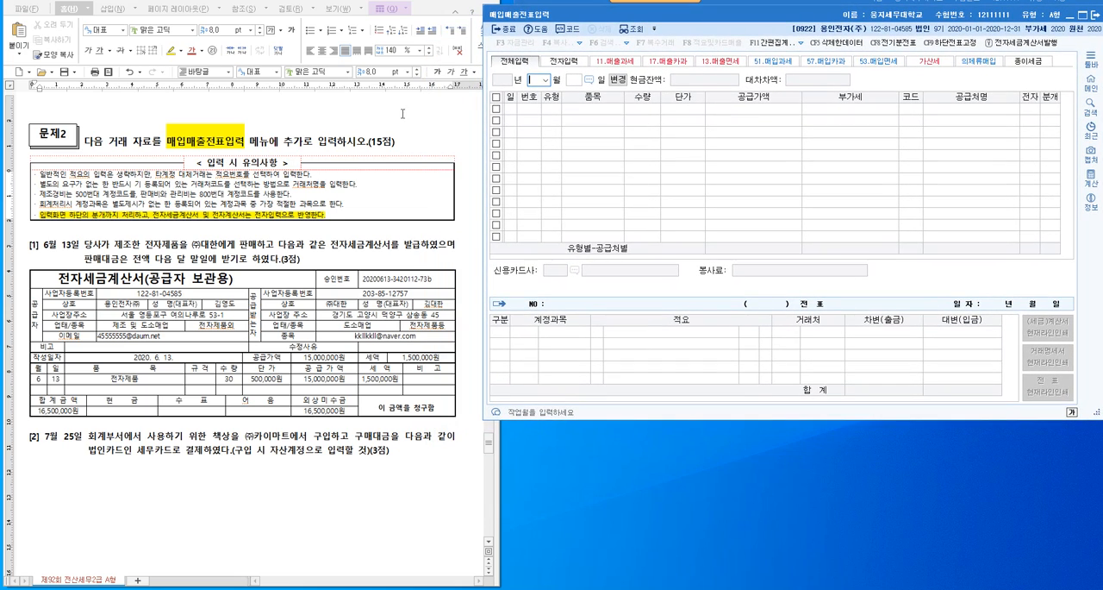
- Insert blank lines between the tax invoice table and question [2] in the exam document
{"action": "scroll", "coordinate": [222, 289], "scroll_direction": "down", "scroll_amount": 2}
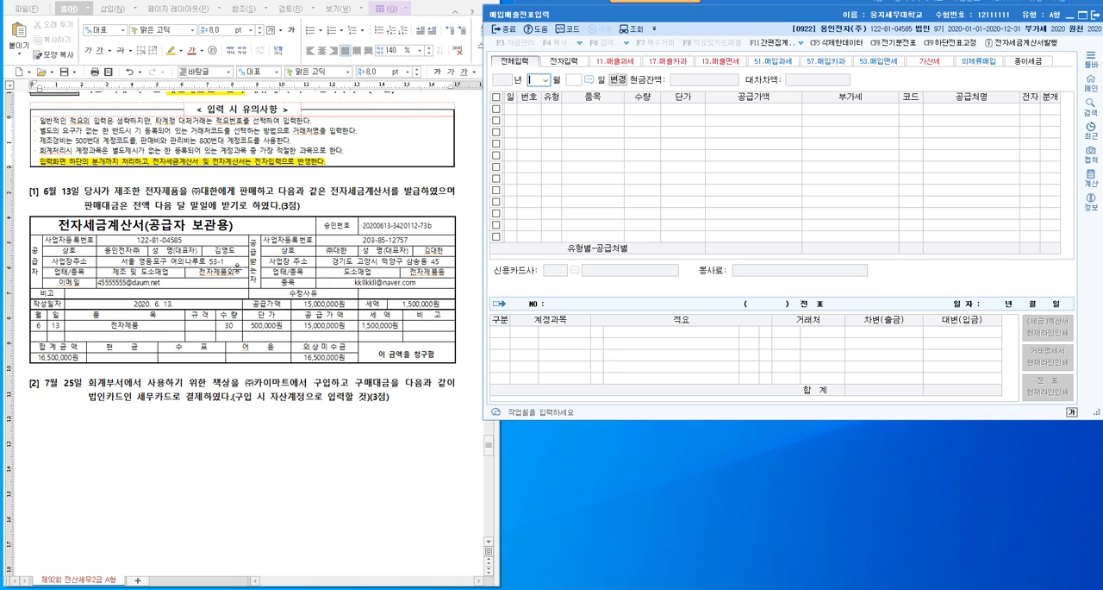
{"action": "left_click", "coordinate": [83, 373]}
{"action": "key", "text": "Return"}
{"action": "key", "text": "Return"}
{"action": "key", "text": "Return"}
{"action": "key", "text": "Return"}
{"action": "key", "text": "Return"}
{"action": "key", "text": "Return"}
{"action": "key", "text": "Return"}
{"action": "key", "text": "Return"}
{"action": "key", "text": "Return"}
{"action": "key", "text": "Return"}
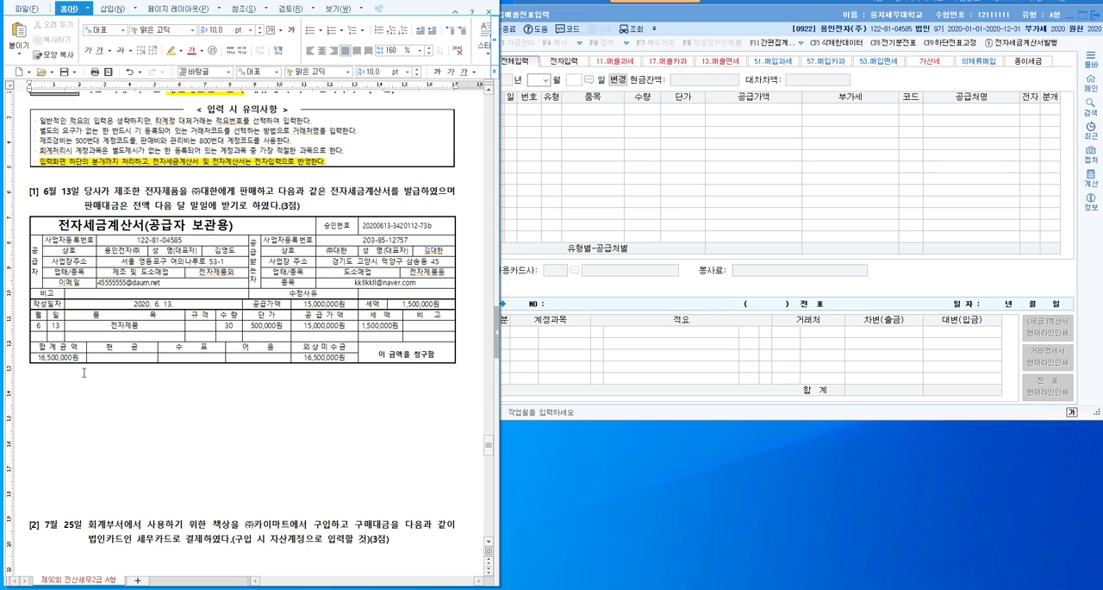
- Write the note "세금계산서는 공급하는 자가 공급받는 자에게 발급" below the tax invoice table of question [1]
{"action": "left_click", "coordinate": [137, 193]}
{"action": "left_click_drag", "start_coordinate": [422, 190], "coordinate": [374, 180]}
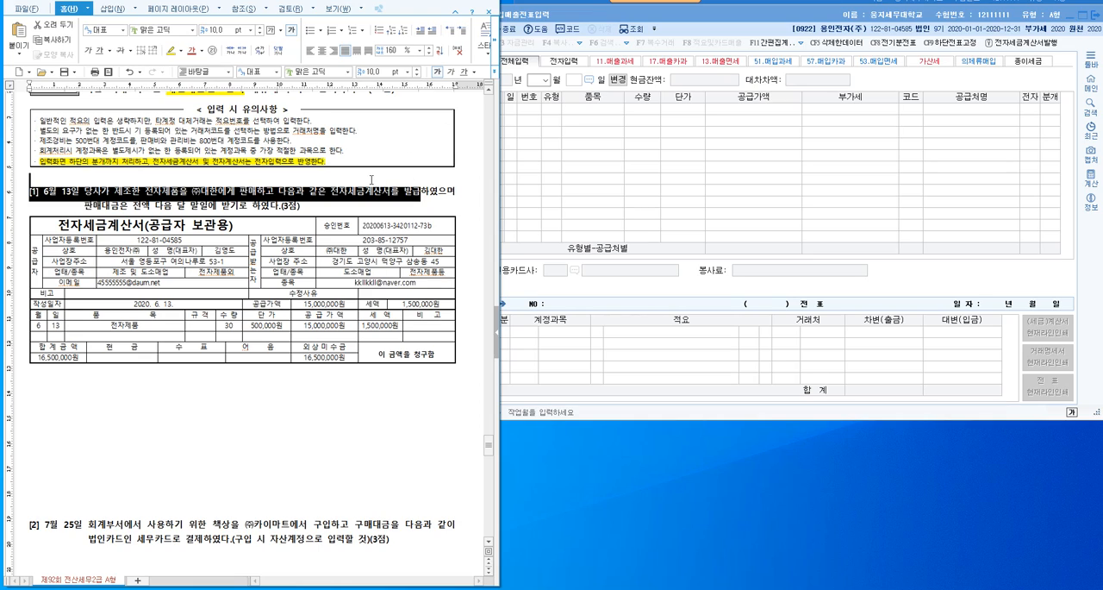
{"action": "left_click", "coordinate": [154, 392]}
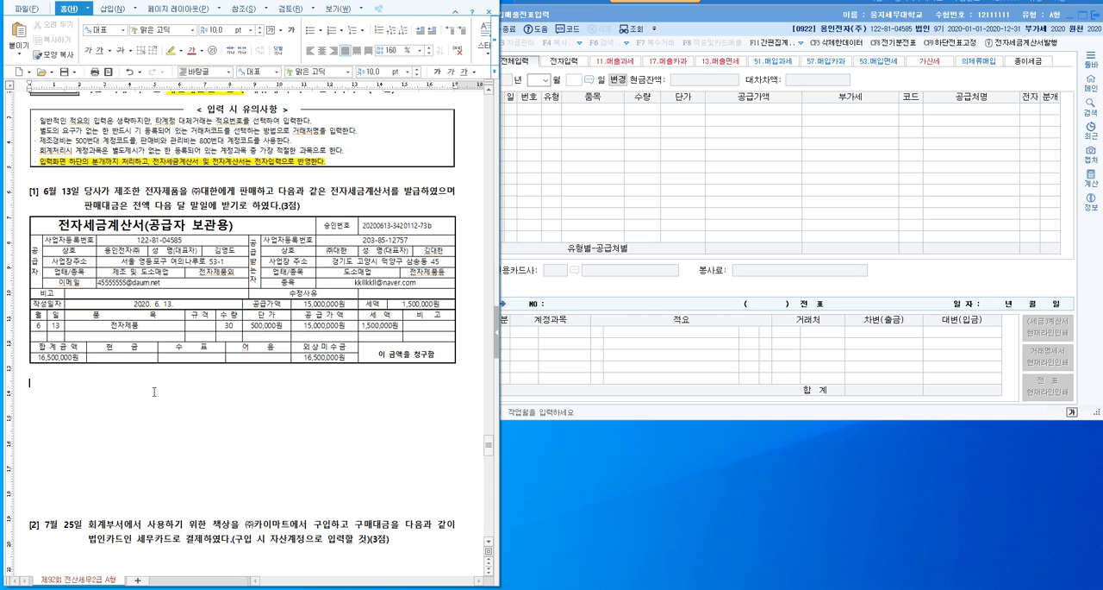
{"action": "type", "text": "세금계산서는 공ㄱ급하는 자가 공급받는 자"}
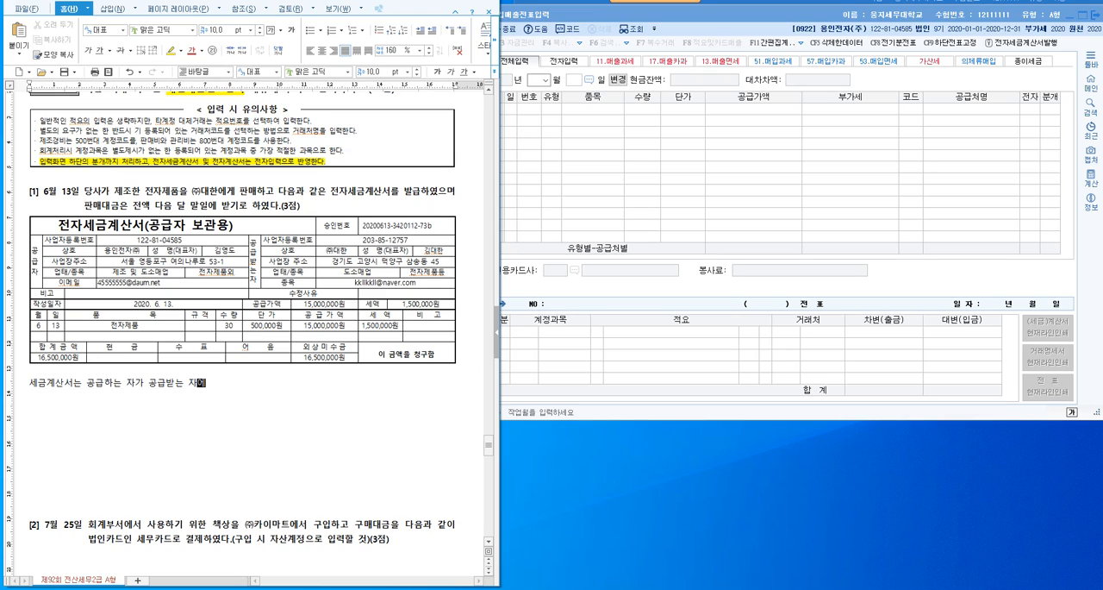
{"action": "type", "text": "에게 발급"}
- In the note, insert "(세금계산서 발행)" after "공급하는 자" and "(세금계산서를 수취하고 대금을 지급)" after "공급받는 자"
{"action": "left_click", "coordinate": [155, 390]}
{"action": "type", "text": "(세금계산서 발"}
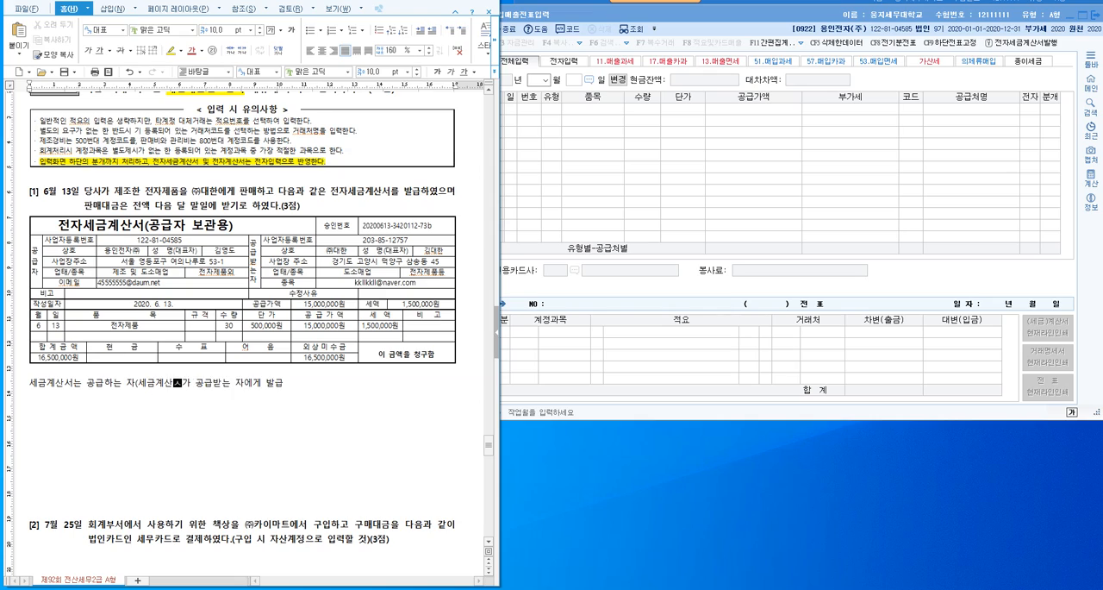
{"action": "type", "text": "행)"}
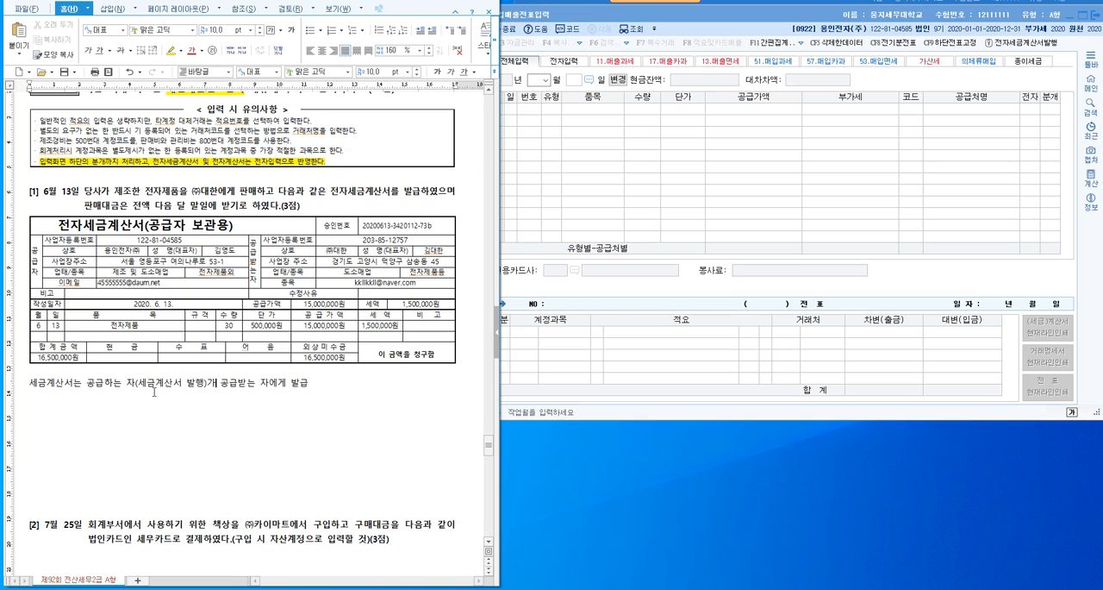
{"action": "type", "text": "(세금계산서"}
{"action": "type", "text": "를 수취하고 댁"}
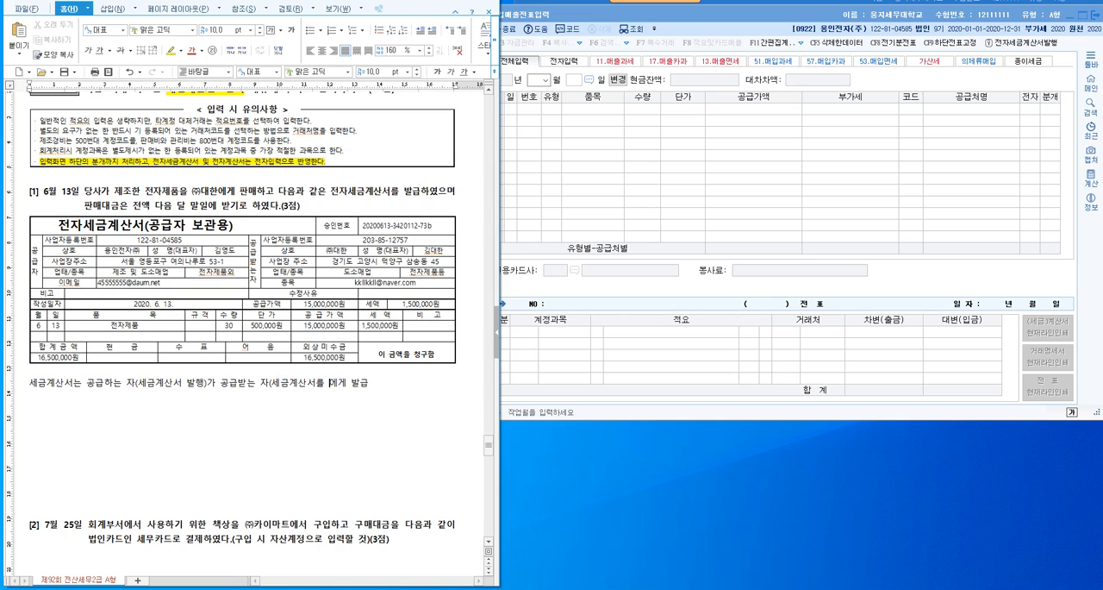
{"action": "type", "text": "금을 지"}
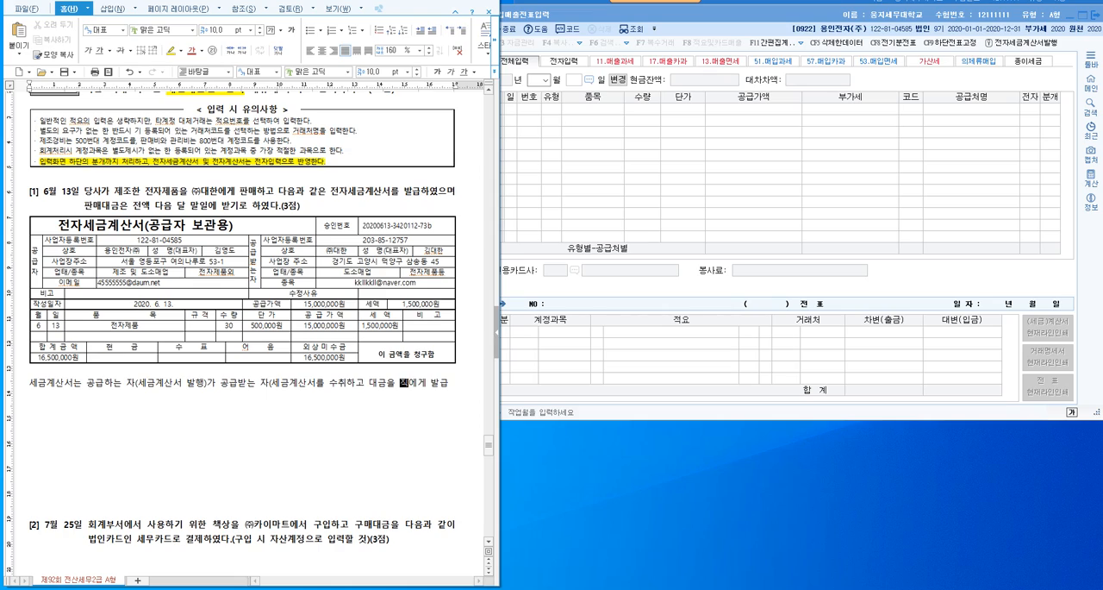
{"action": "type", "text": "급)"}
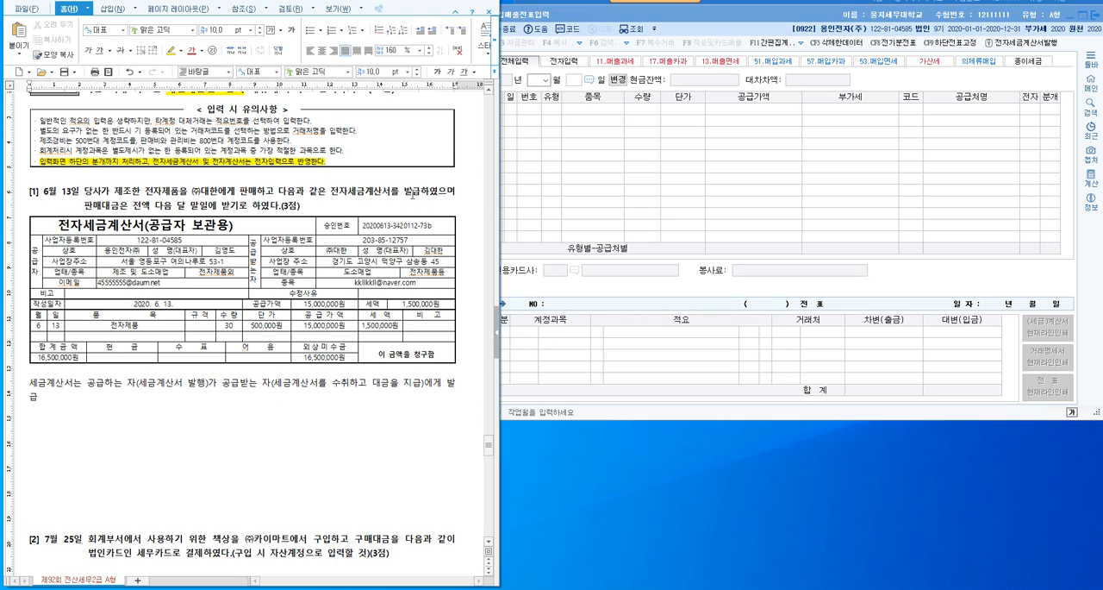
- Examine the tax invoice's supplier block, recipient block and issue date
{"action": "left_click", "coordinate": [176, 416]}
{"action": "left_click_drag", "start_coordinate": [267, 228], "coordinate": [437, 360]}
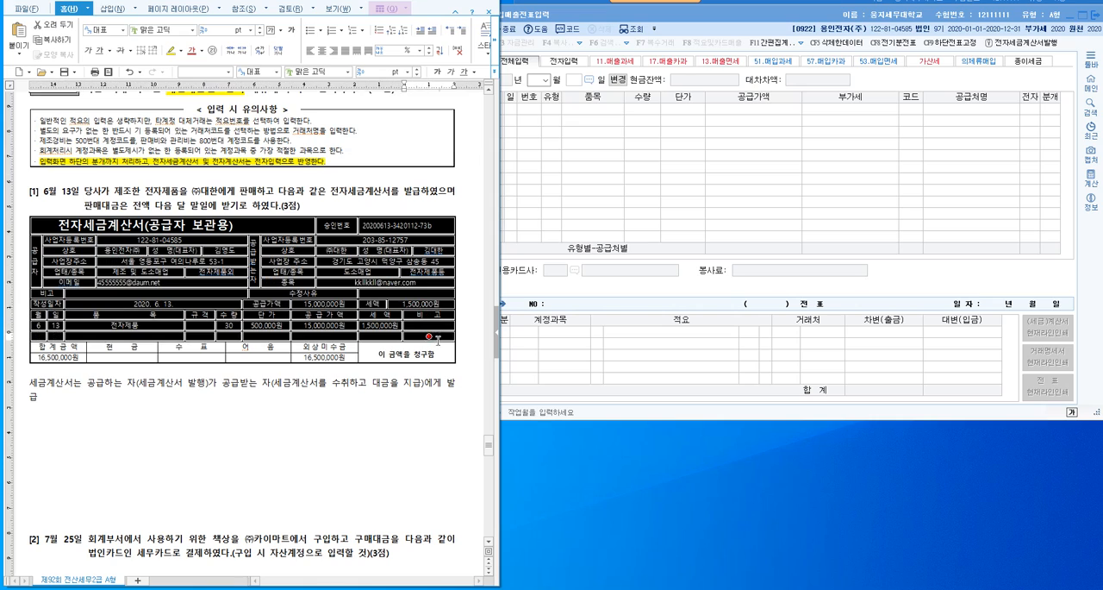
{"action": "left_click", "coordinate": [327, 452]}
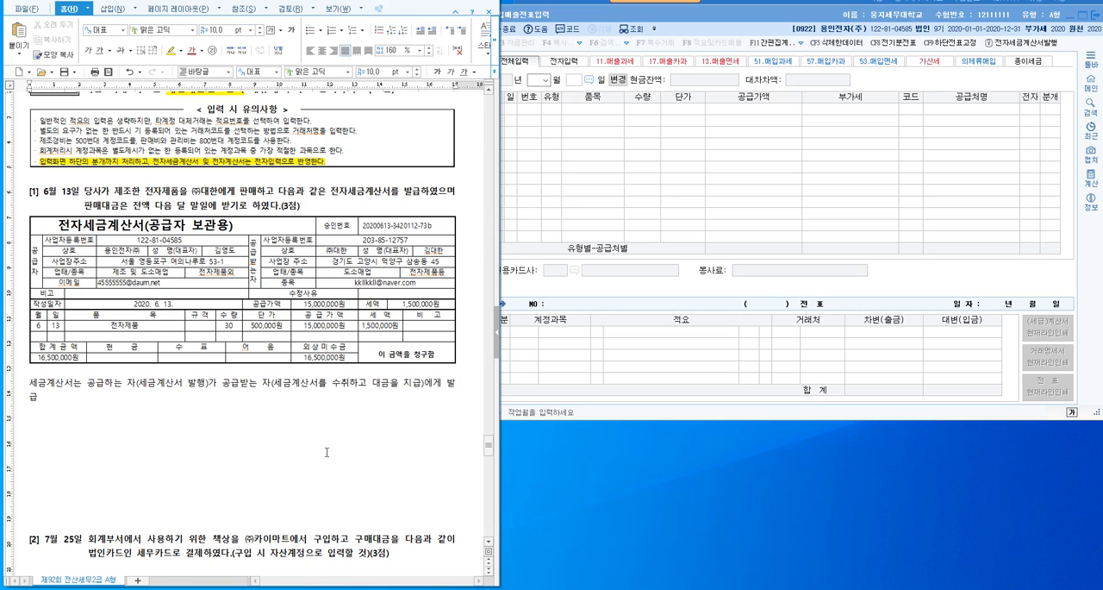
{"action": "left_click_drag", "start_coordinate": [40, 249], "coordinate": [226, 265]}
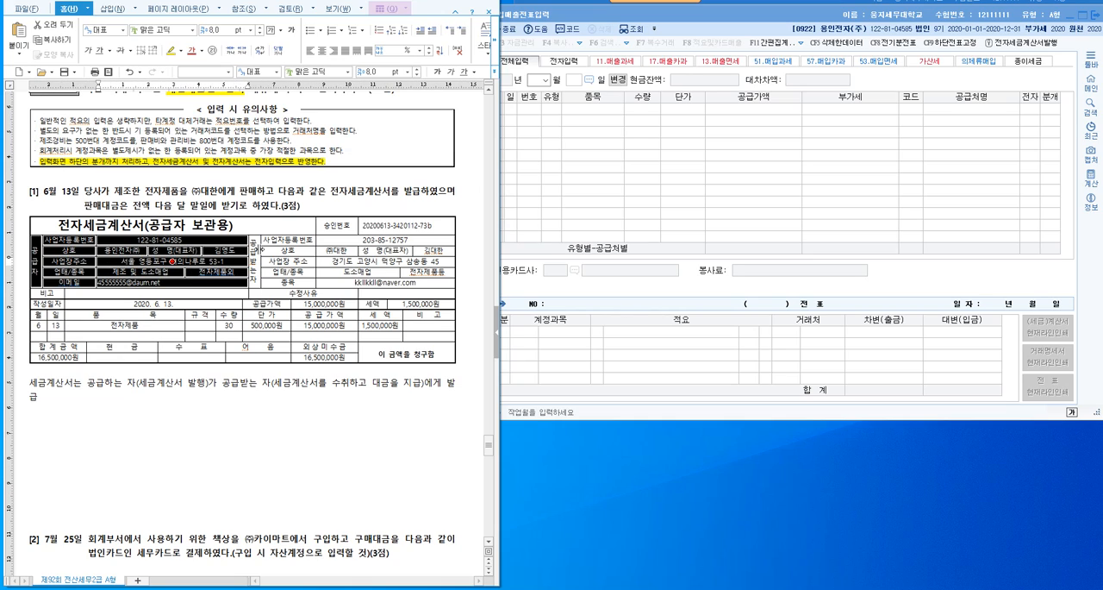
{"action": "left_click_drag", "start_coordinate": [257, 251], "coordinate": [428, 263]}
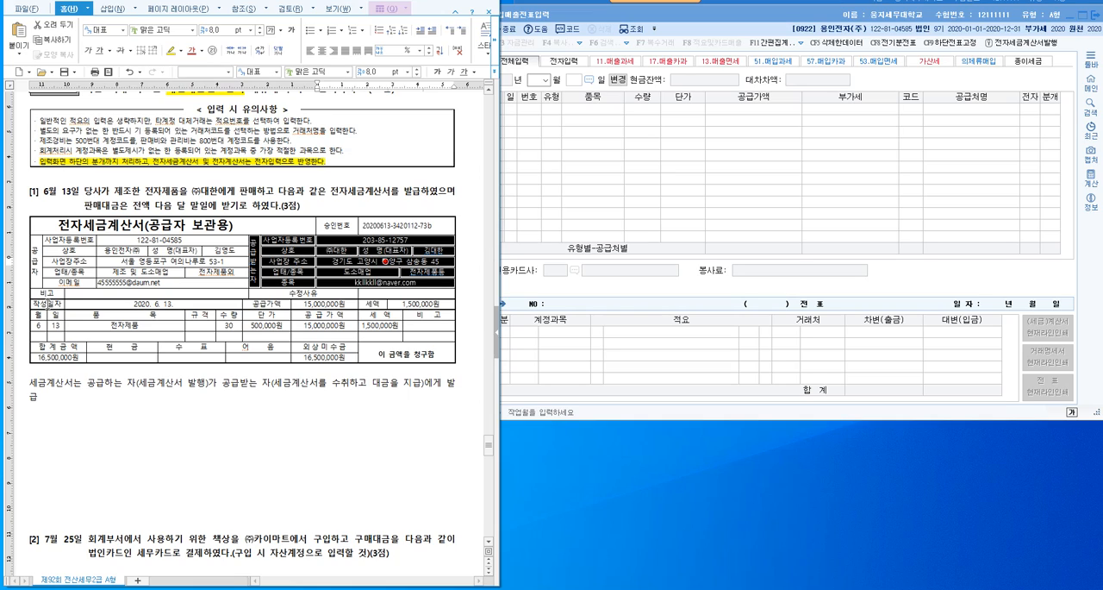
{"action": "left_click_drag", "start_coordinate": [47, 304], "coordinate": [38, 325]}
{"action": "left_click", "coordinate": [152, 453]}
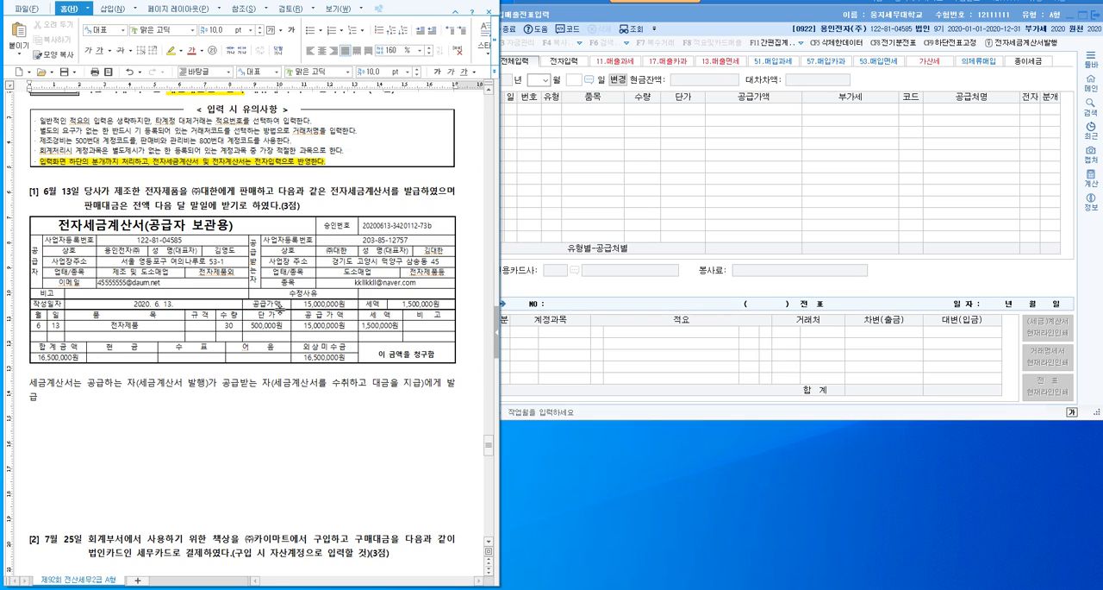
- Examine the tax invoice's supply amount, tax, total and the payment fields 현금, 수표, 어음 and 외상미수금
{"action": "left_click", "coordinate": [328, 314]}
{"action": "left_click_drag", "start_coordinate": [328, 312], "coordinate": [381, 325]}
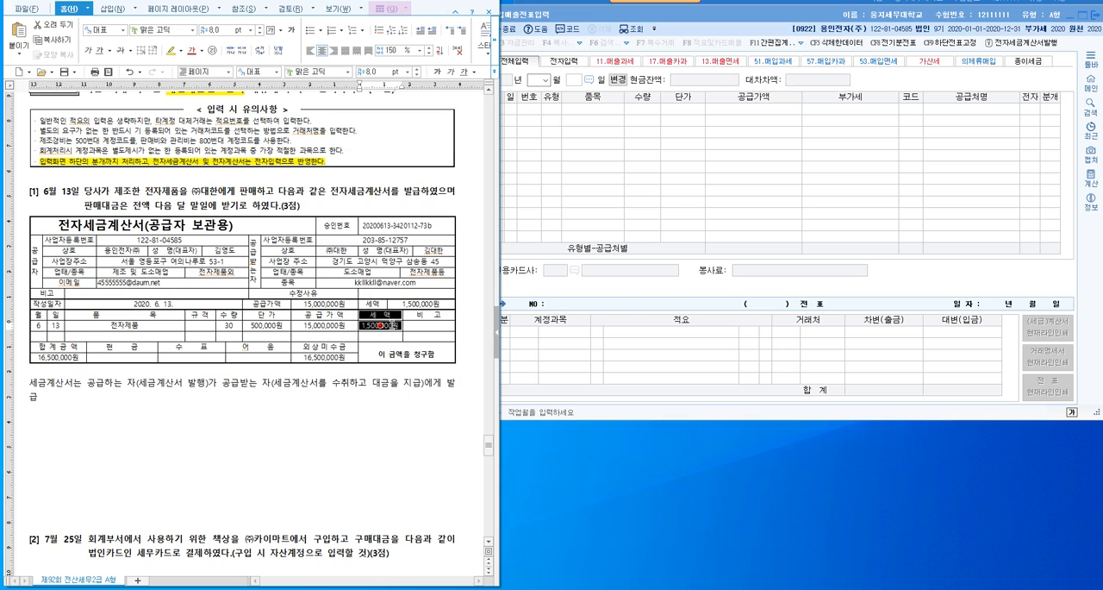
{"action": "left_click", "coordinate": [346, 438]}
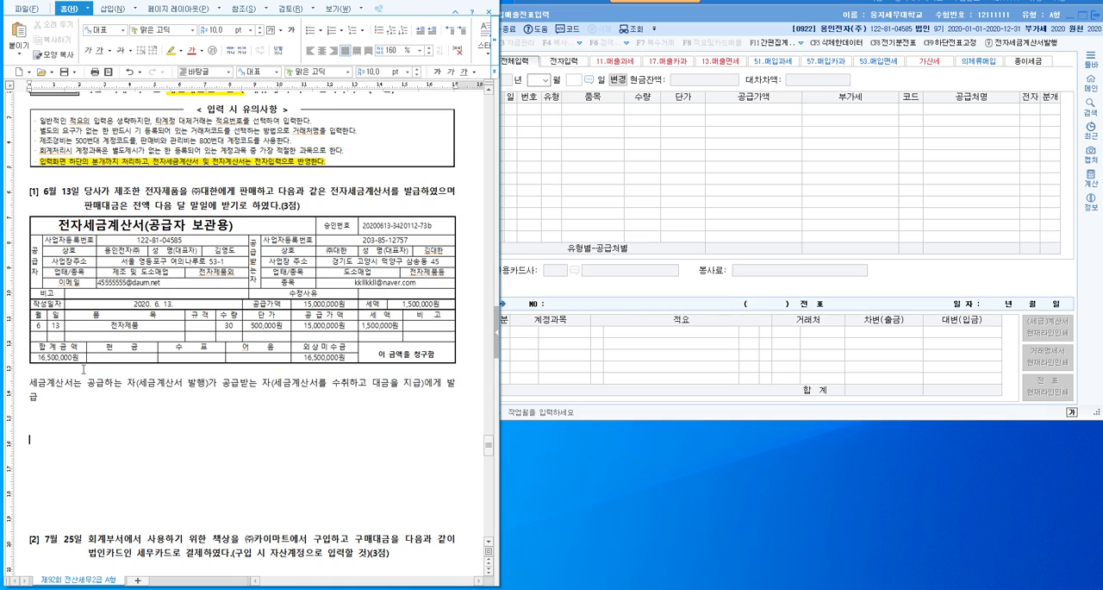
{"action": "left_click", "coordinate": [77, 348]}
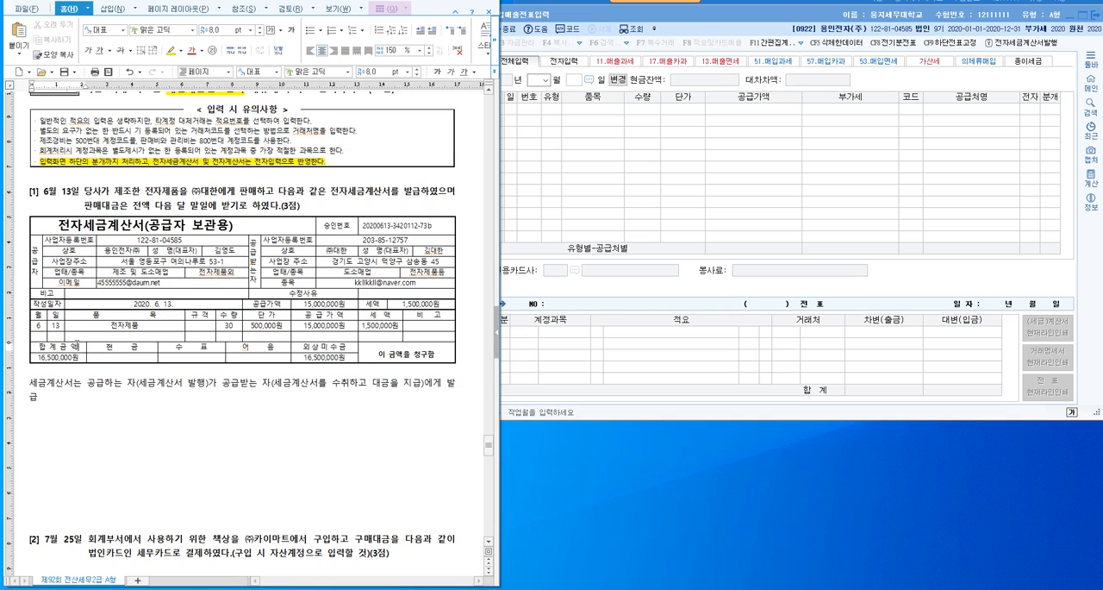
{"action": "left_click_drag", "start_coordinate": [80, 358], "coordinate": [37, 356]}
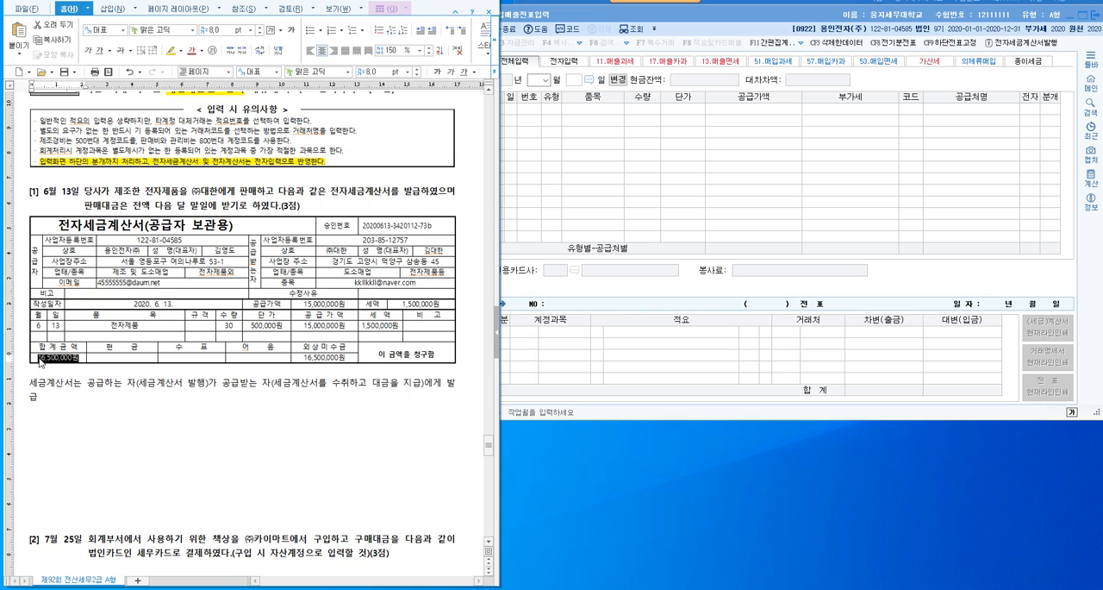
{"action": "left_click", "coordinate": [135, 435]}
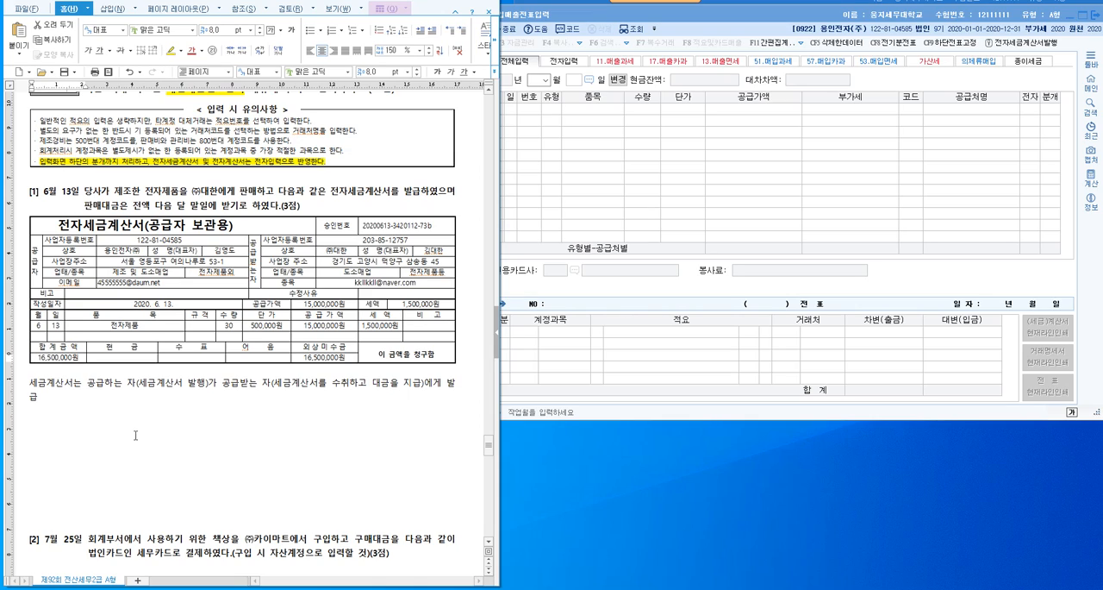
{"action": "left_click", "coordinate": [134, 356]}
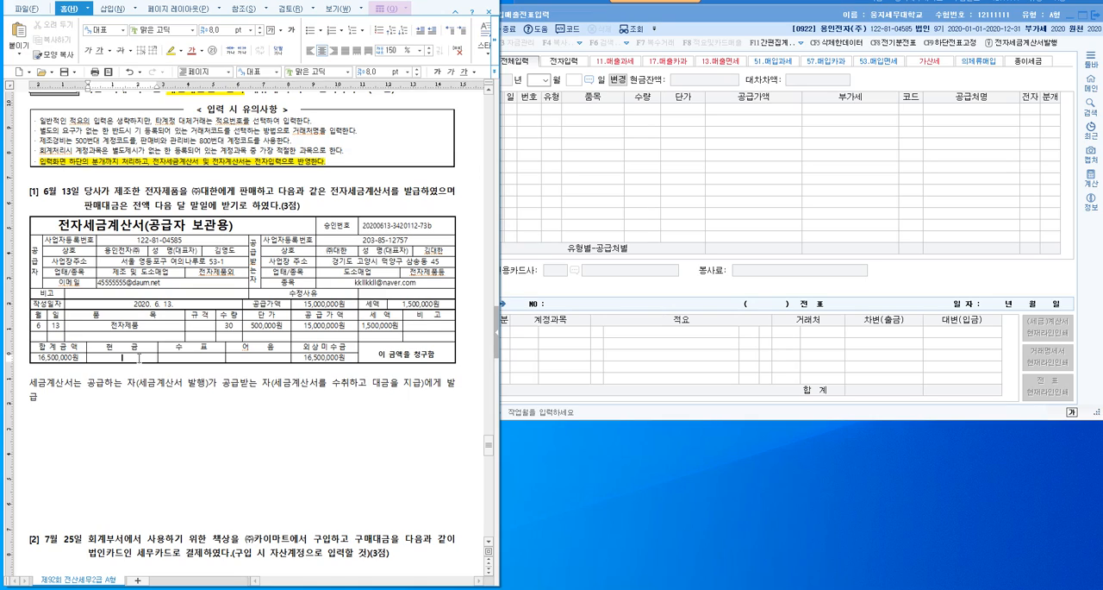
{"action": "left_click", "coordinate": [201, 355]}
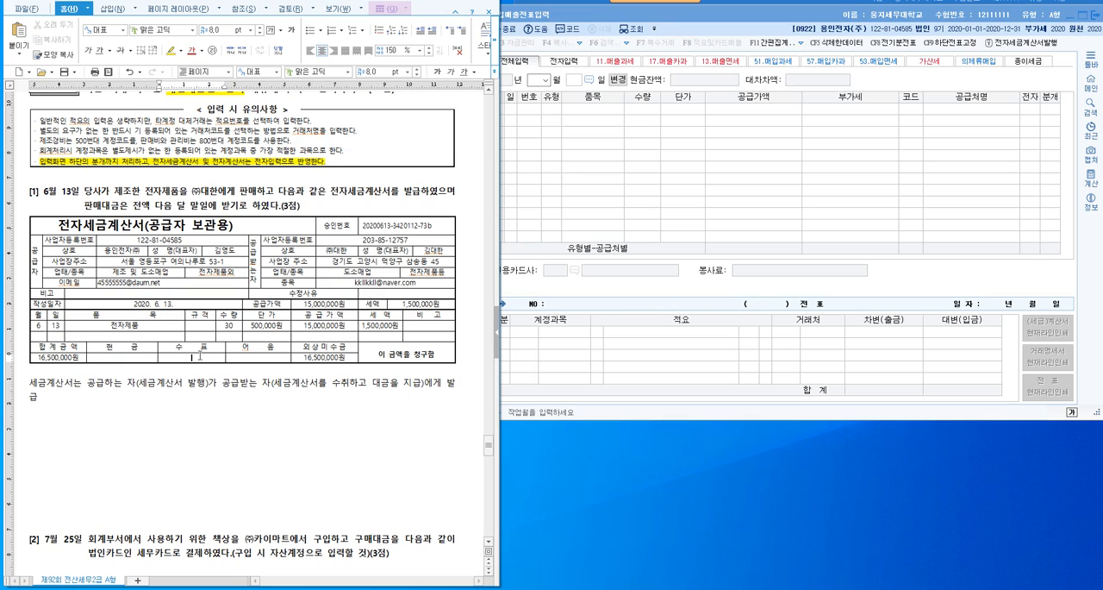
{"action": "left_click", "coordinate": [272, 356]}
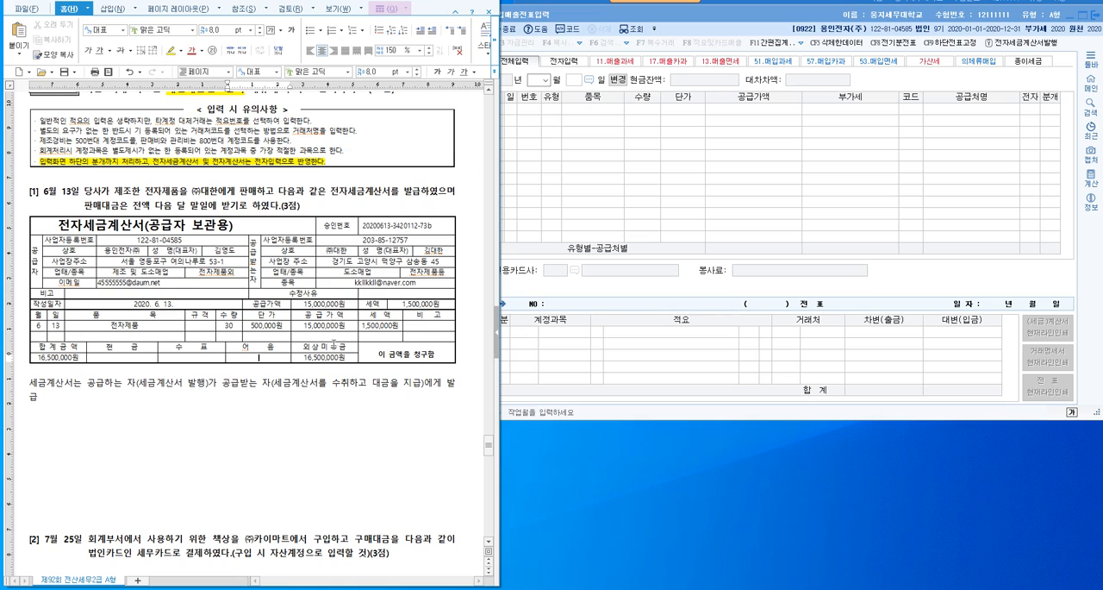
{"action": "left_click", "coordinate": [334, 346]}
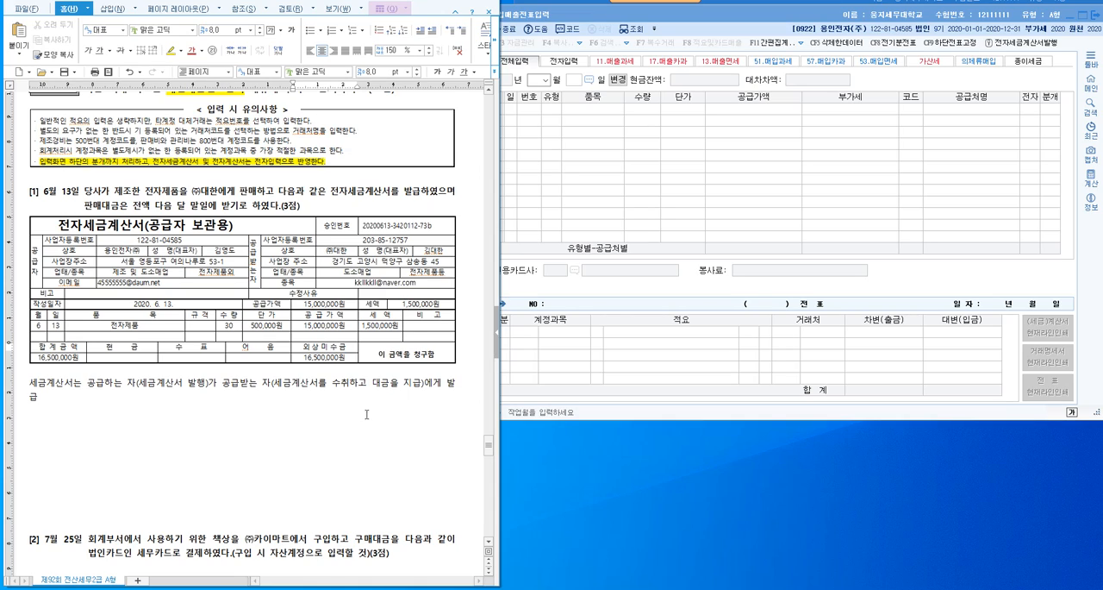
{"action": "left_click_drag", "start_coordinate": [257, 233], "coordinate": [426, 347]}
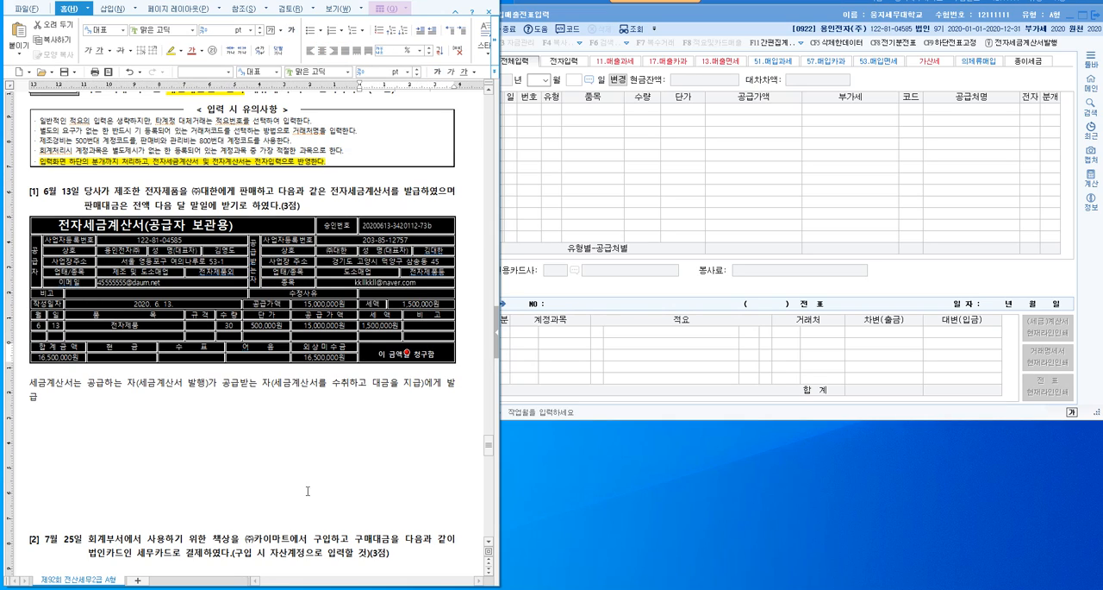
- Below the note under question [1], write the debit side of the journal entry as "(차) 외상매출금 16,500,000"
{"action": "left_click", "coordinate": [280, 440]}
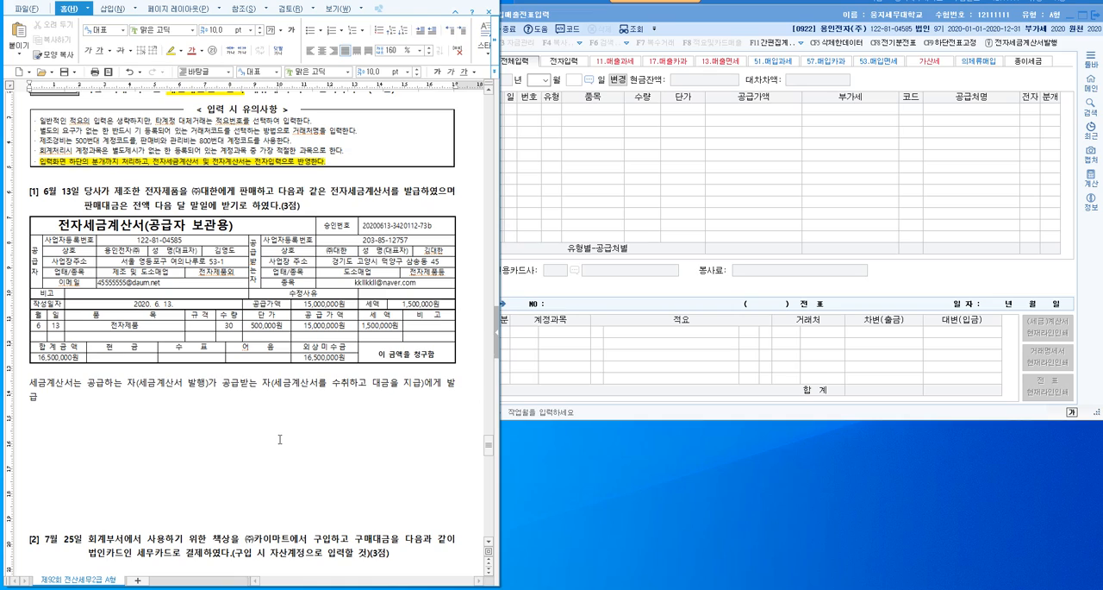
{"action": "type", "text": "(차) 외상매출금 16,500,000        "}
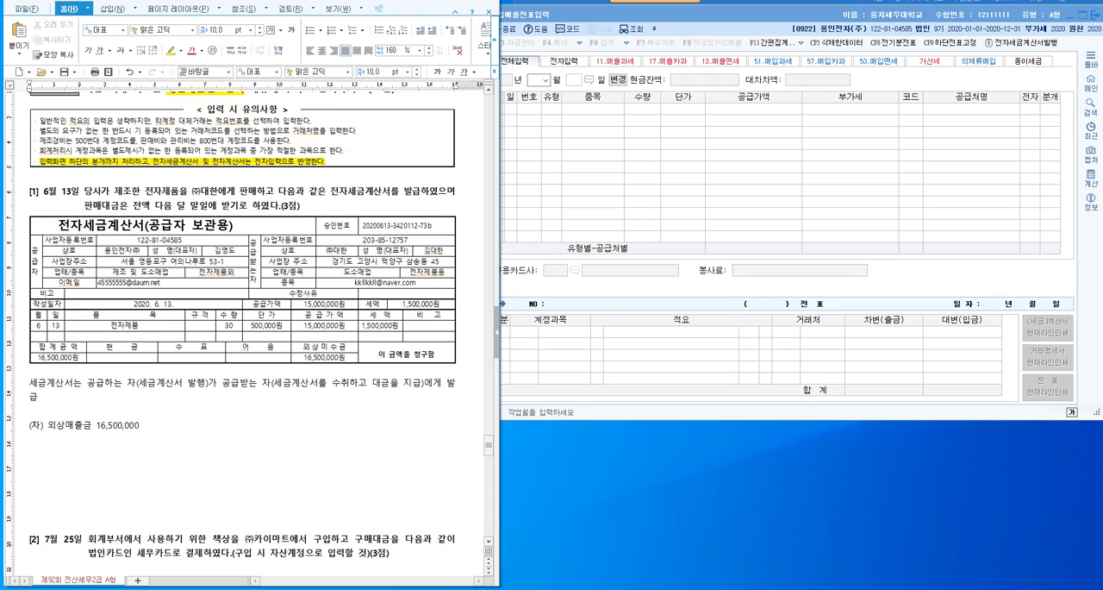
{"action": "type", "text": "(대)"}
- On the same line, add the credit side "(대) 제품매출 15,000,000" and start a new line
{"action": "left_click", "coordinate": [150, 327]}
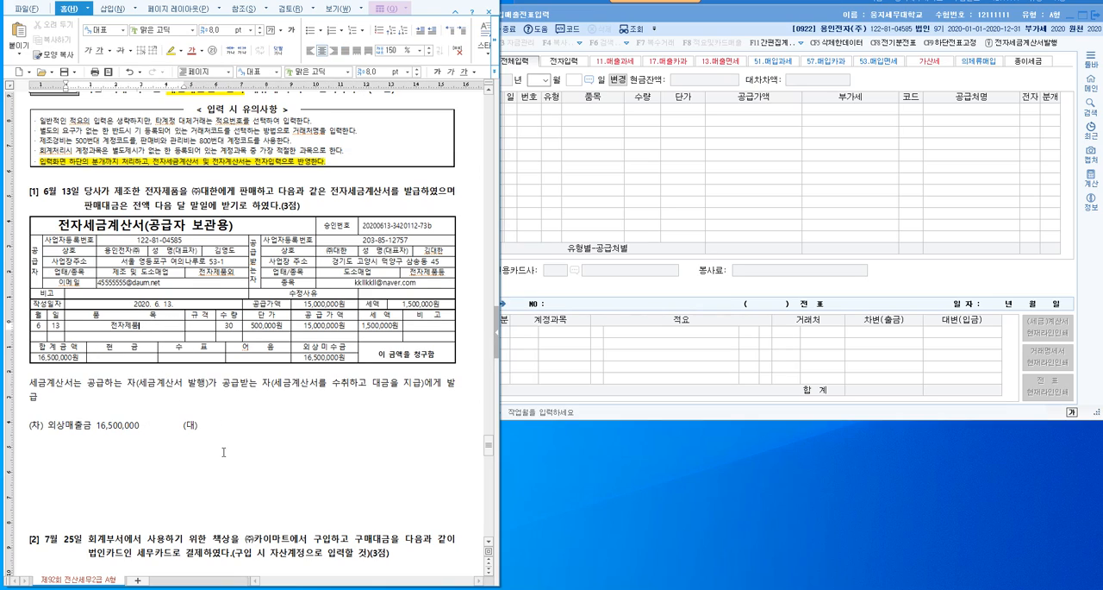
{"action": "left_click", "coordinate": [242, 431]}
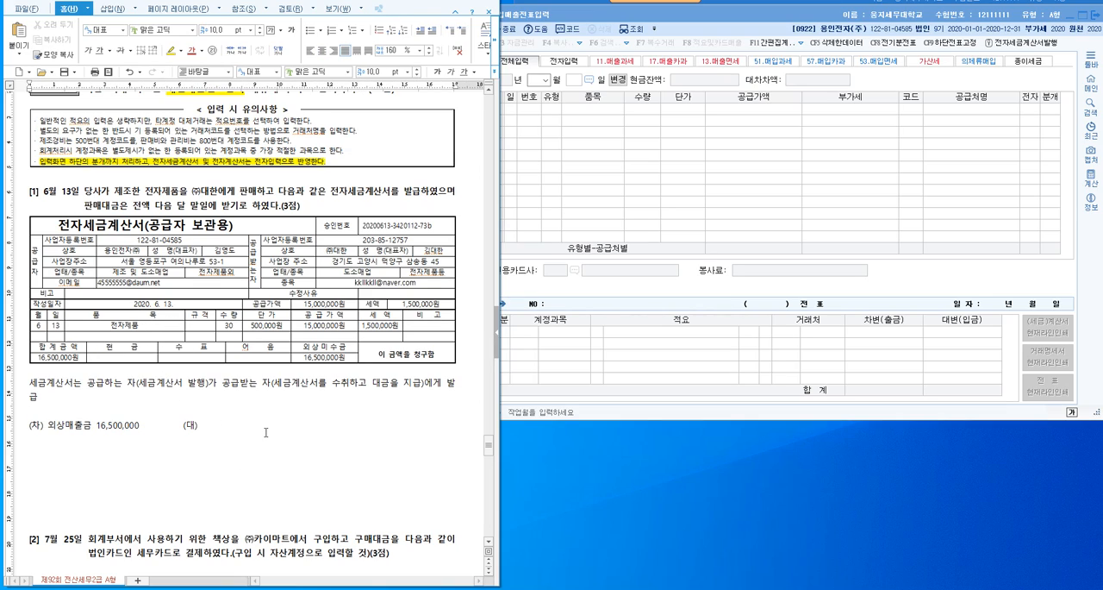
{"action": "type", "text": "제품매출    15,000,000"}
{"action": "key", "text": "Return"}
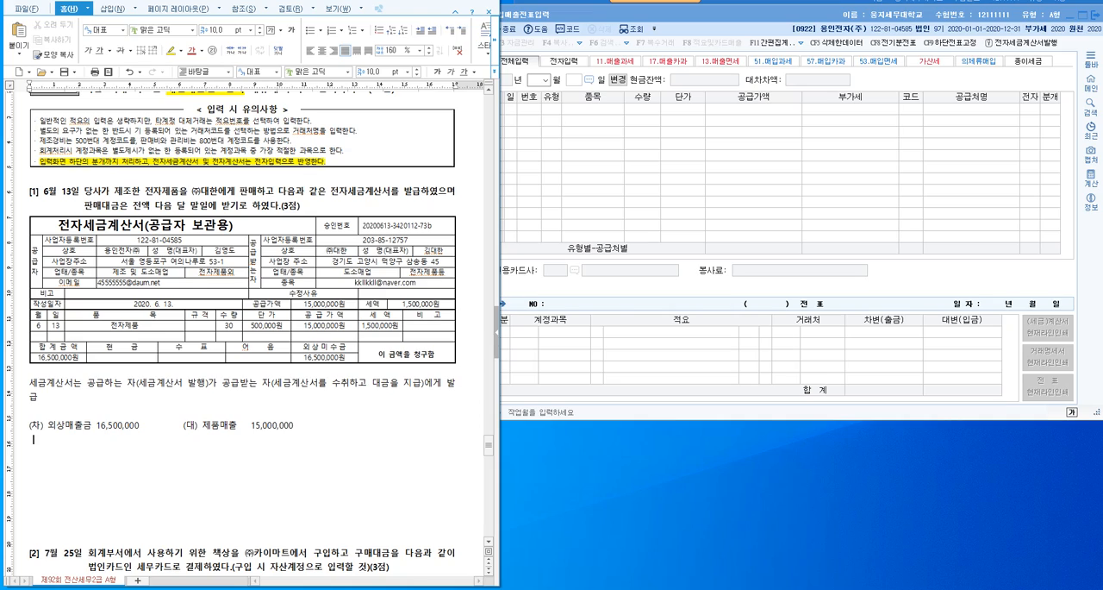
- Add the second credit item "VAT예수금 1,500,000" beneath 제품매출
{"action": "key", "text": "Tab"}
{"action": "key", "text": "Tab"}
{"action": "type", "text": "VAT예수금    1,500,000"}
- Insert the customer "((주)대한)" after 외상매출금 and realign the VAT예수금 line under the credit side
{"action": "left_click", "coordinate": [97, 425]}
{"action": "type", "text": "((주)"}
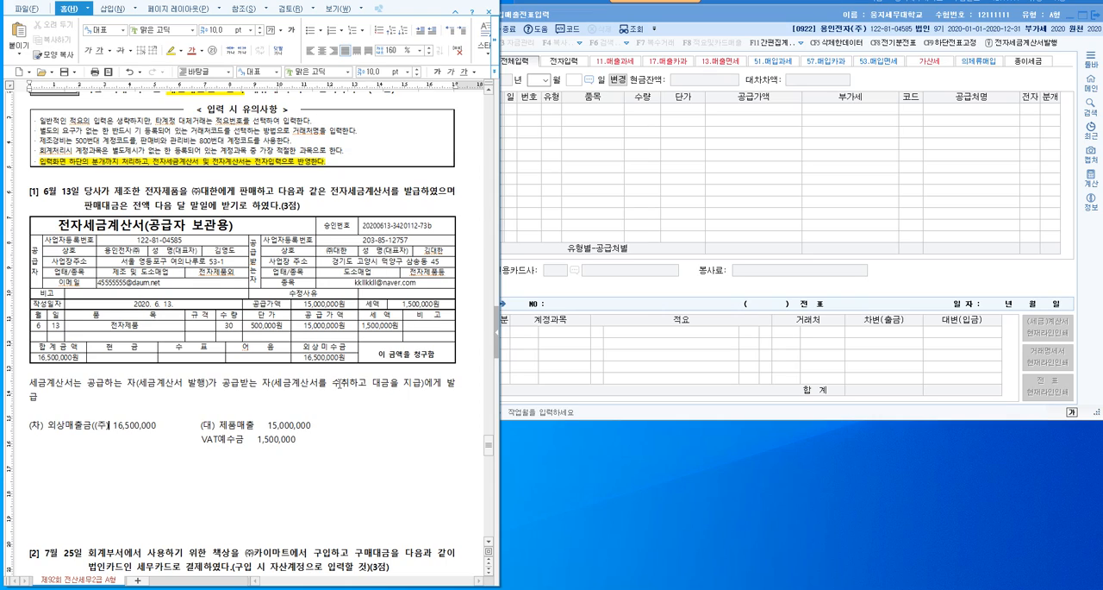
{"action": "type", "text": "대한"}
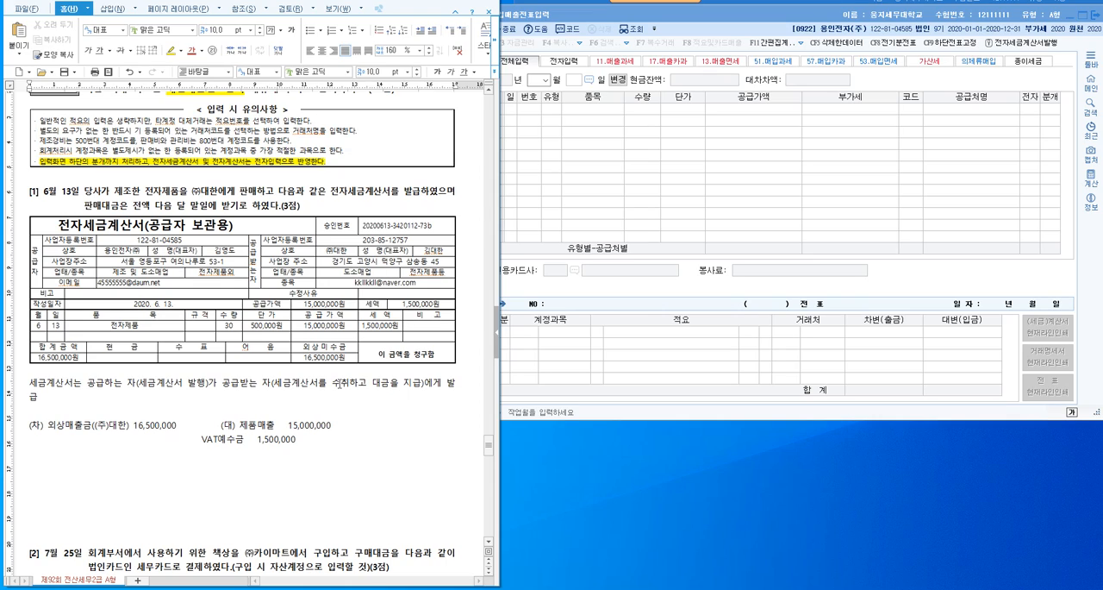
{"action": "key", "text": "Down"}
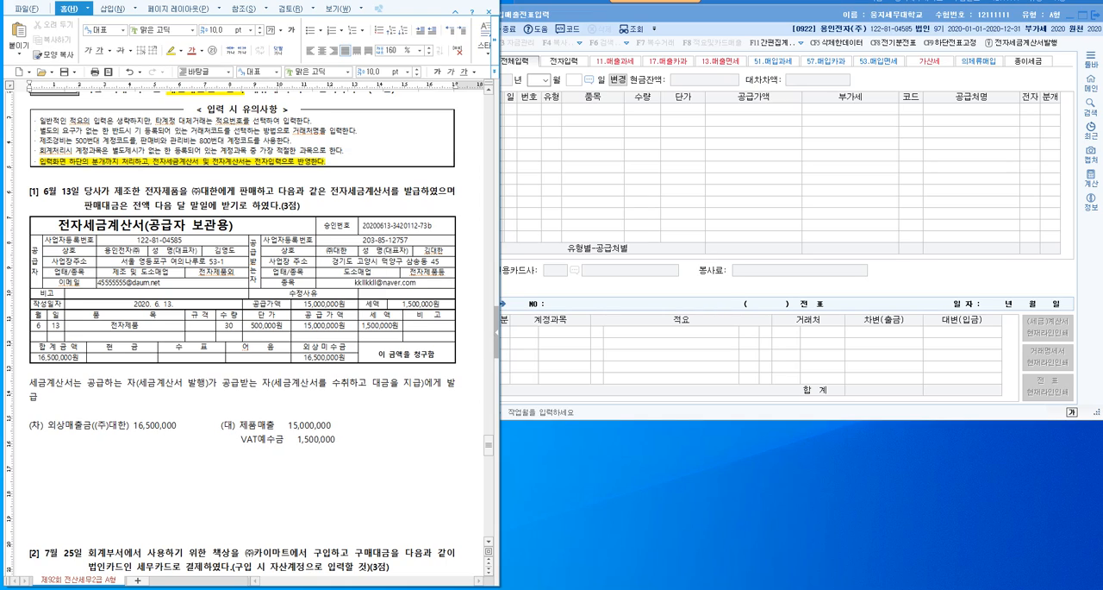
- Switch to the 매입매출전표입력 window, shift it clear of the document, and set the voucher date to month 06, day 13
{"action": "left_click", "coordinate": [880, 20]}
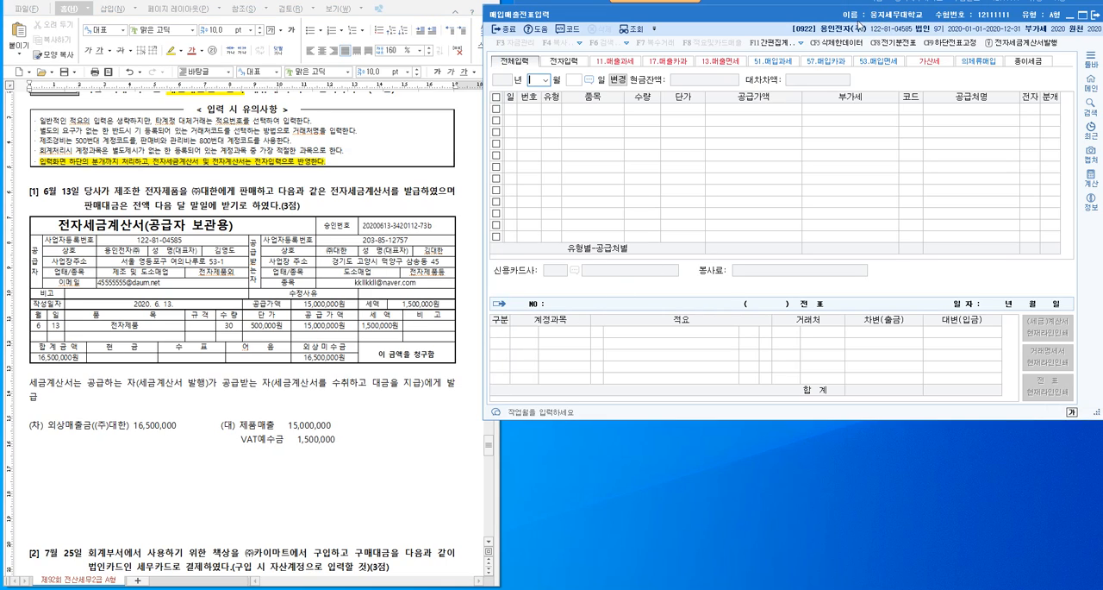
{"action": "left_click_drag", "start_coordinate": [856, 16], "coordinate": [876, 14]}
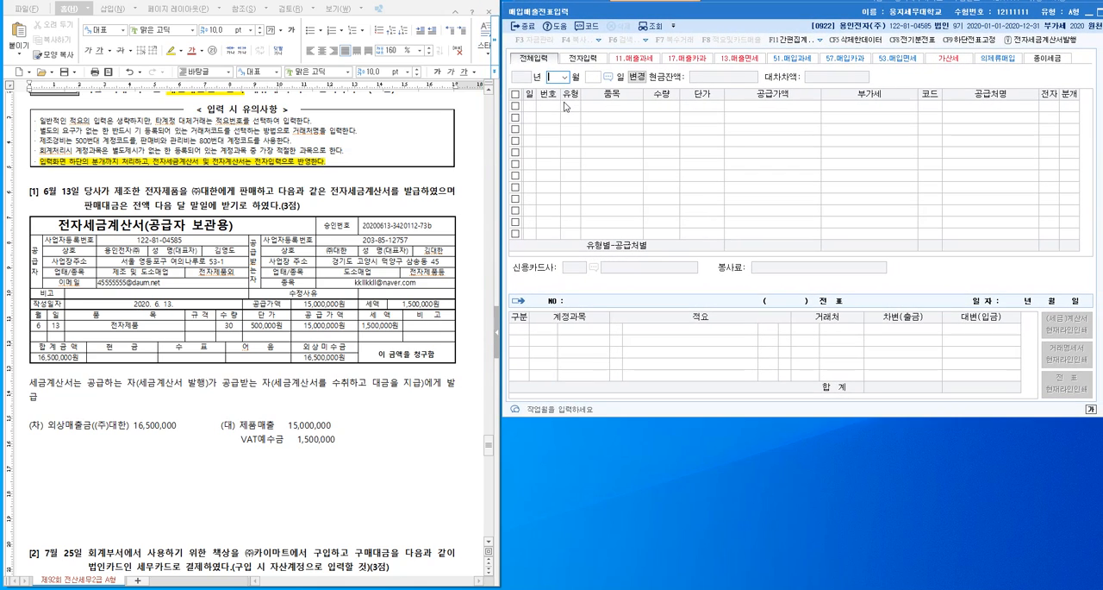
{"action": "type", "text": "06"}
{"action": "key", "text": "Return"}
{"action": "type", "text": "13"}
{"action": "key", "text": "Return"}
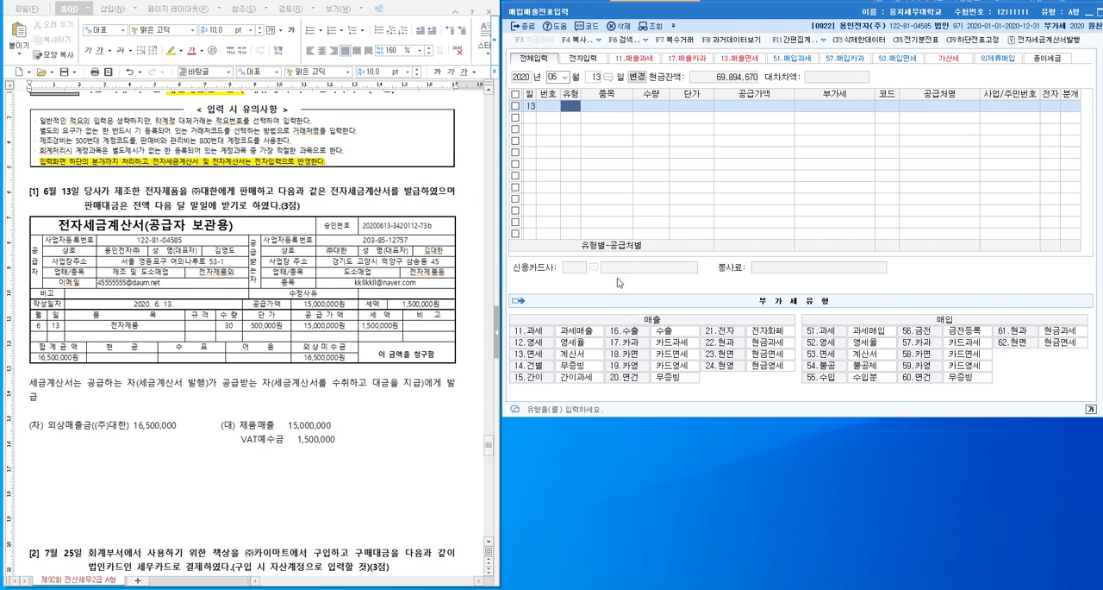
- Set the voucher's type to 11 과세 and enter 전자제품 as the item
{"action": "type", "text": "11"}
{"action": "key", "text": "Return"}
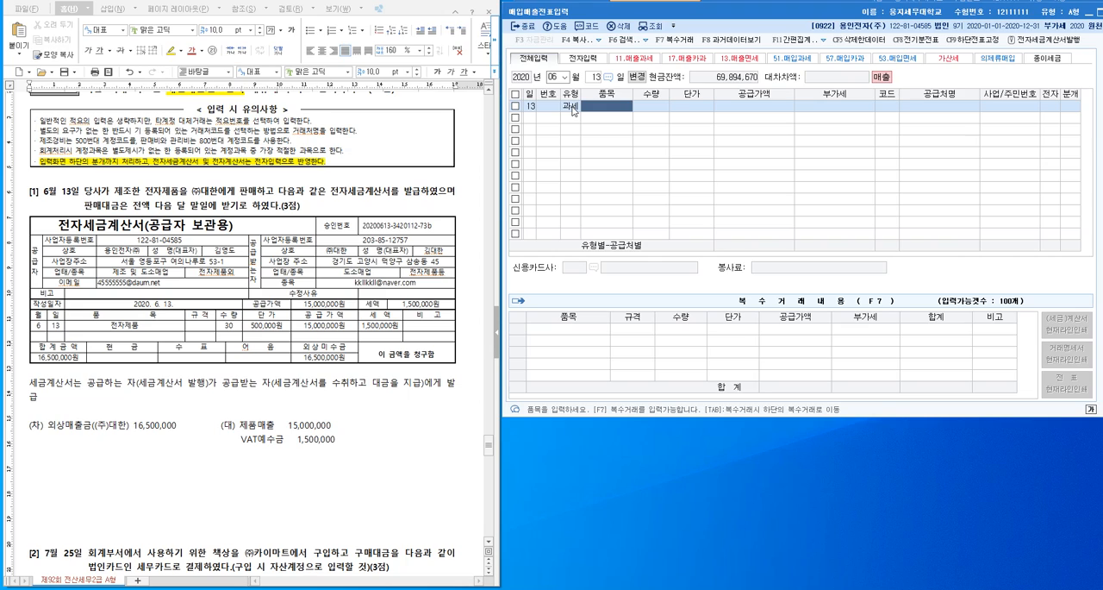
{"action": "left_click", "coordinate": [164, 327]}
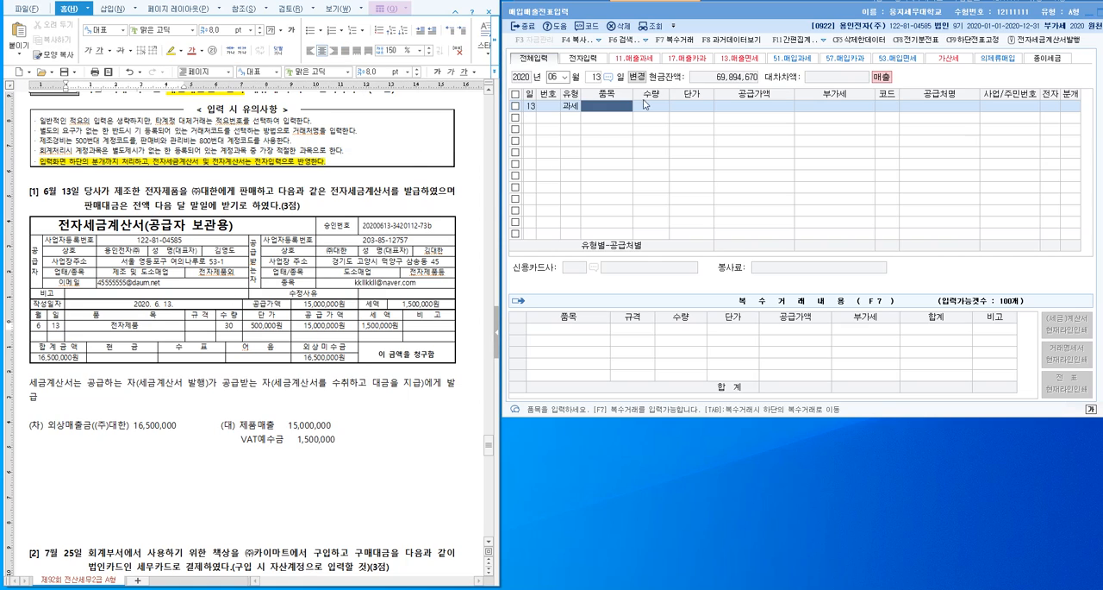
{"action": "left_click", "coordinate": [617, 111]}
{"action": "type", "text": "전자제품"}
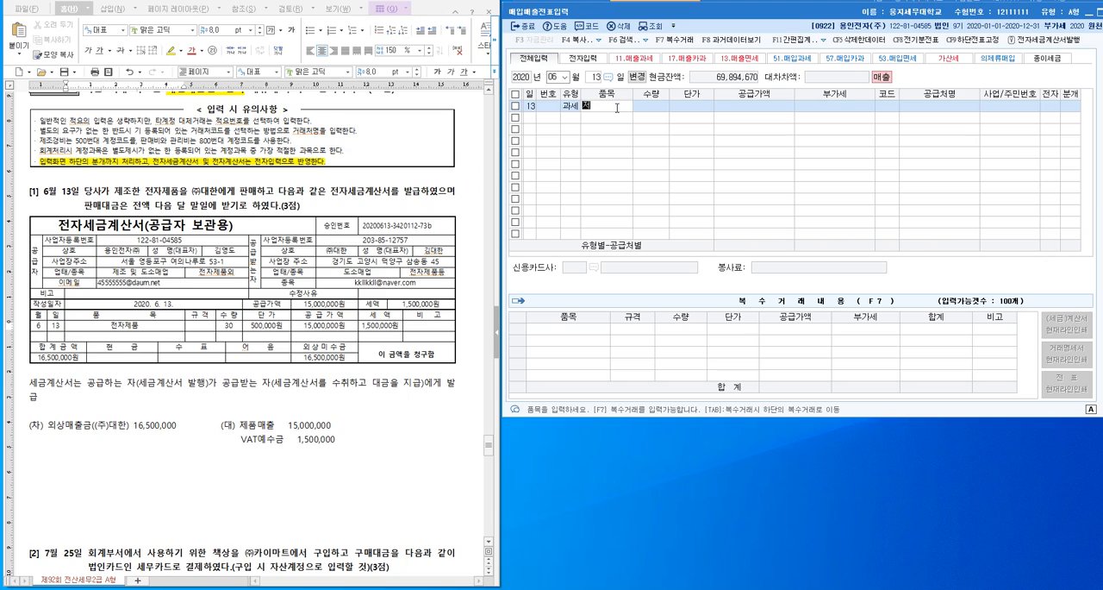
{"action": "key", "text": "Return"}
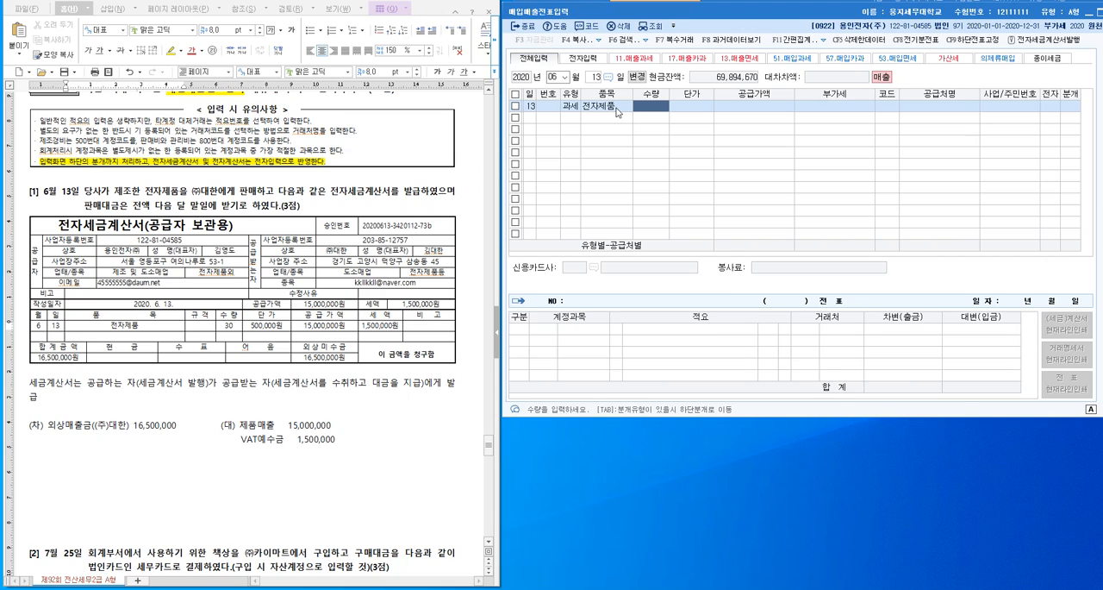
- Enter quantity 30 and unit price 500,000 for 전자제품, and compare them with the tax invoice
{"action": "type", "text": "30"}
{"action": "key", "text": "Return"}
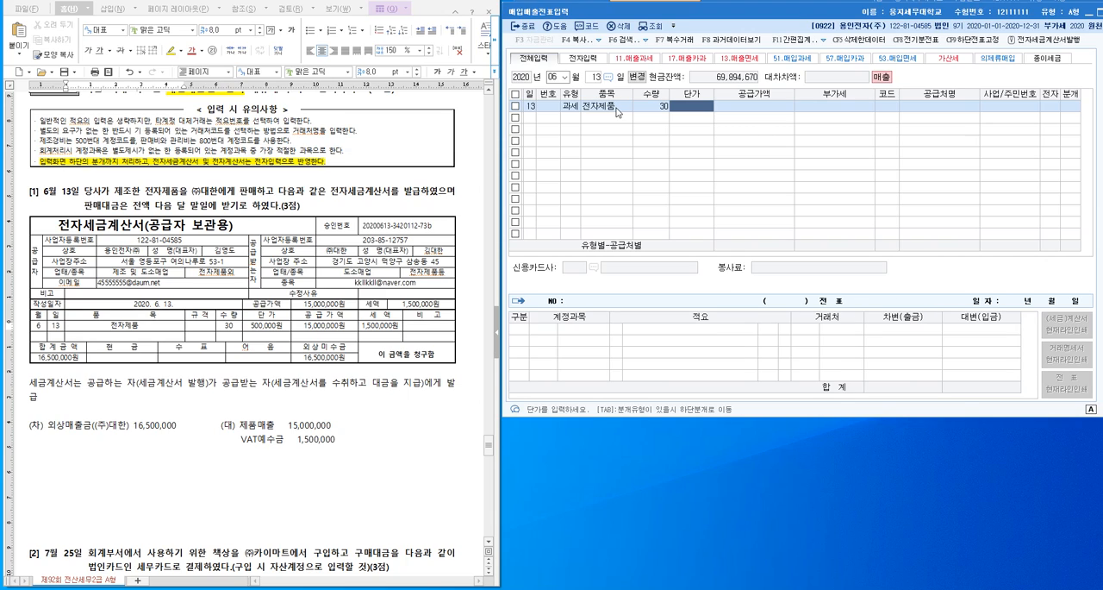
{"action": "type", "text": "500,000"}
{"action": "key", "text": "Return"}
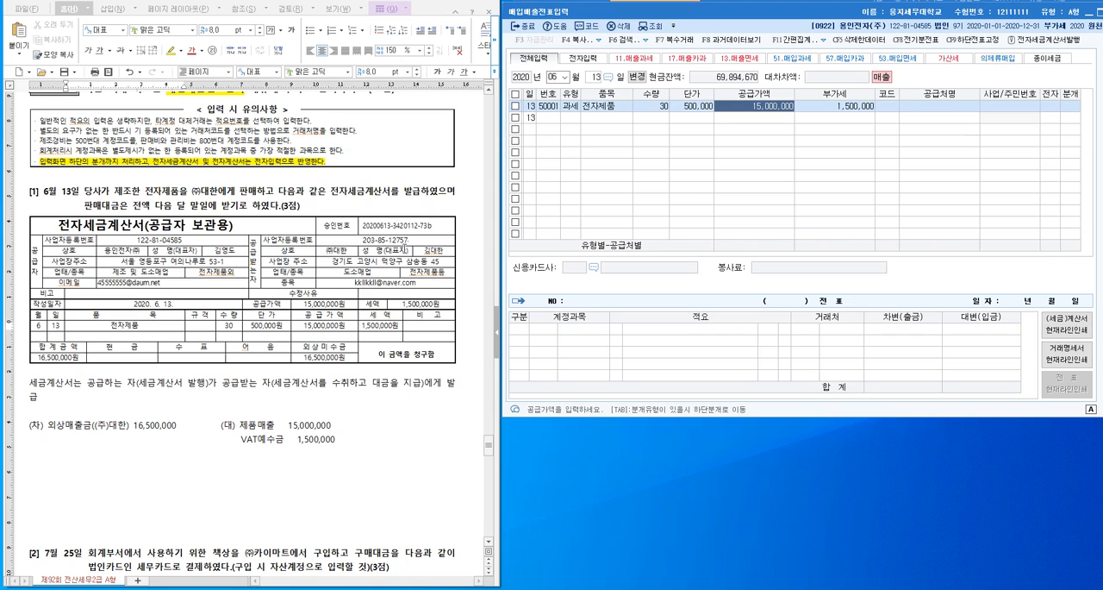
{"action": "left_click", "coordinate": [147, 325]}
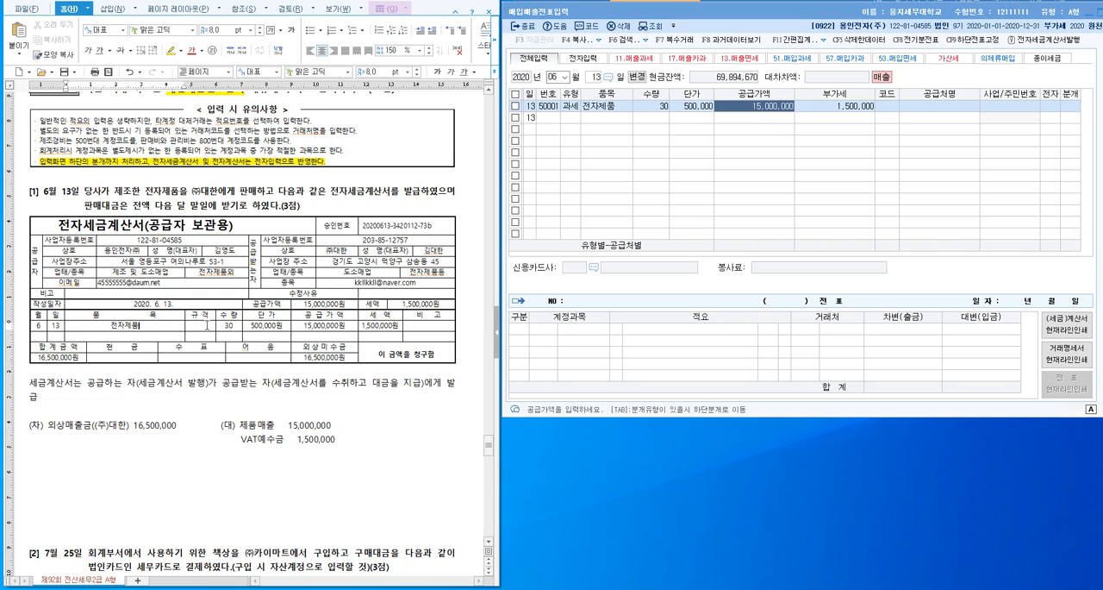
{"action": "left_click", "coordinate": [235, 328]}
{"action": "left_click", "coordinate": [269, 328]}
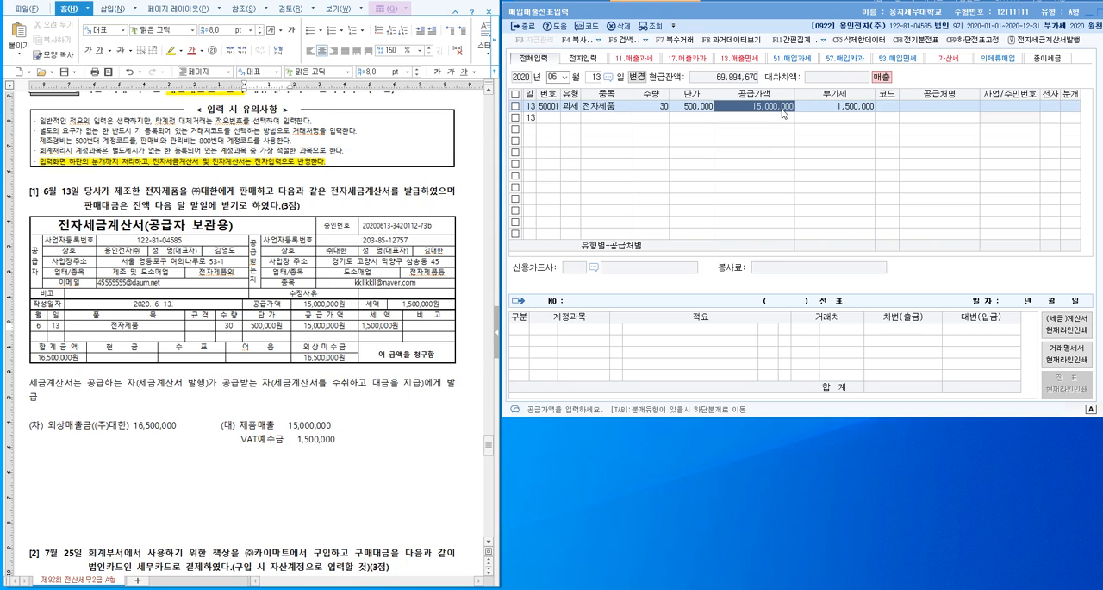
- Look up 대한 to assign (주)대한 as the customer, and mark the invoice as electronic with 1 (여)
{"action": "left_click", "coordinate": [883, 112]}
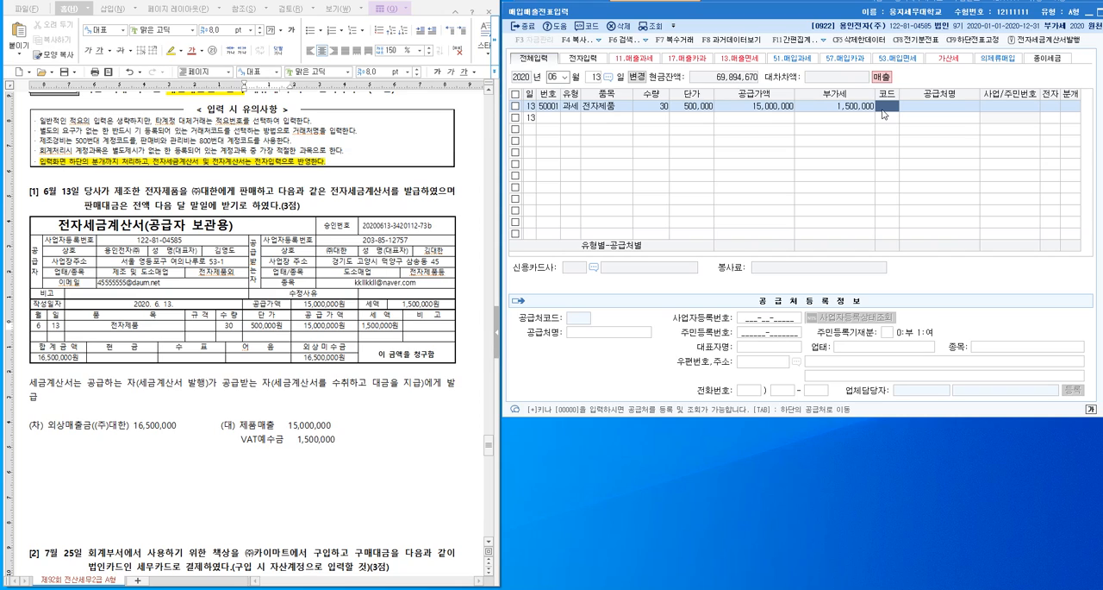
{"action": "type", "text": "대한"}
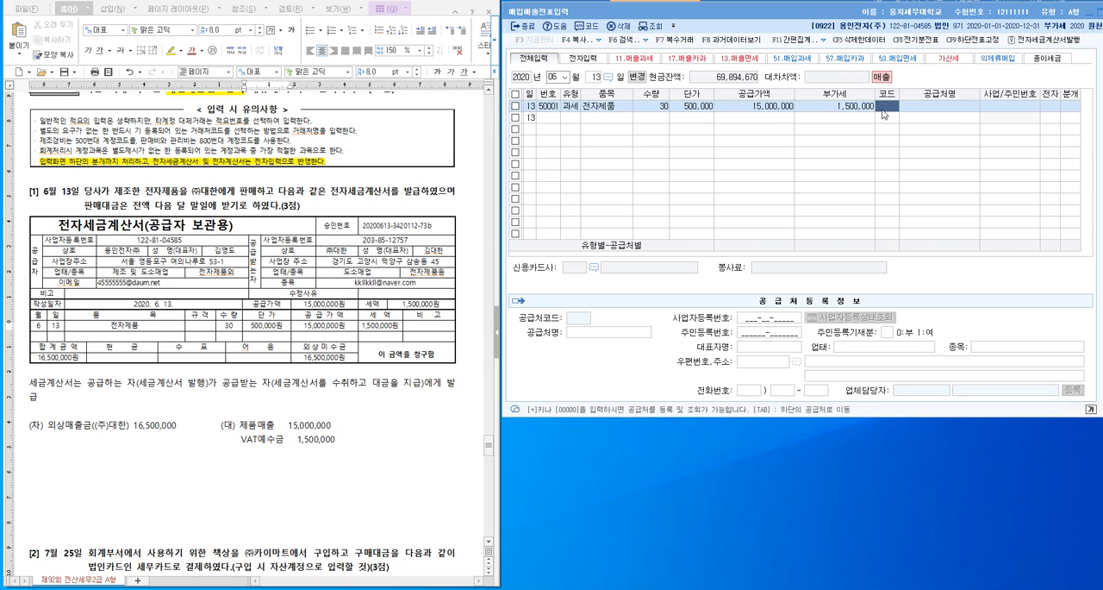
{"action": "key", "text": "Return"}
{"action": "key", "text": "Return"}
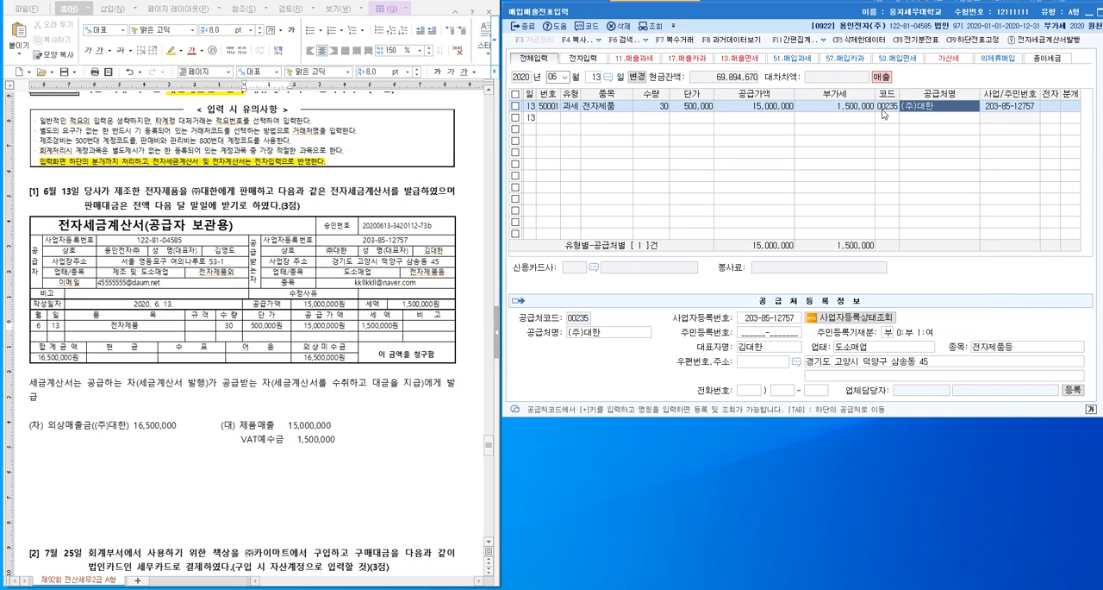
{"action": "key", "text": "Return"}
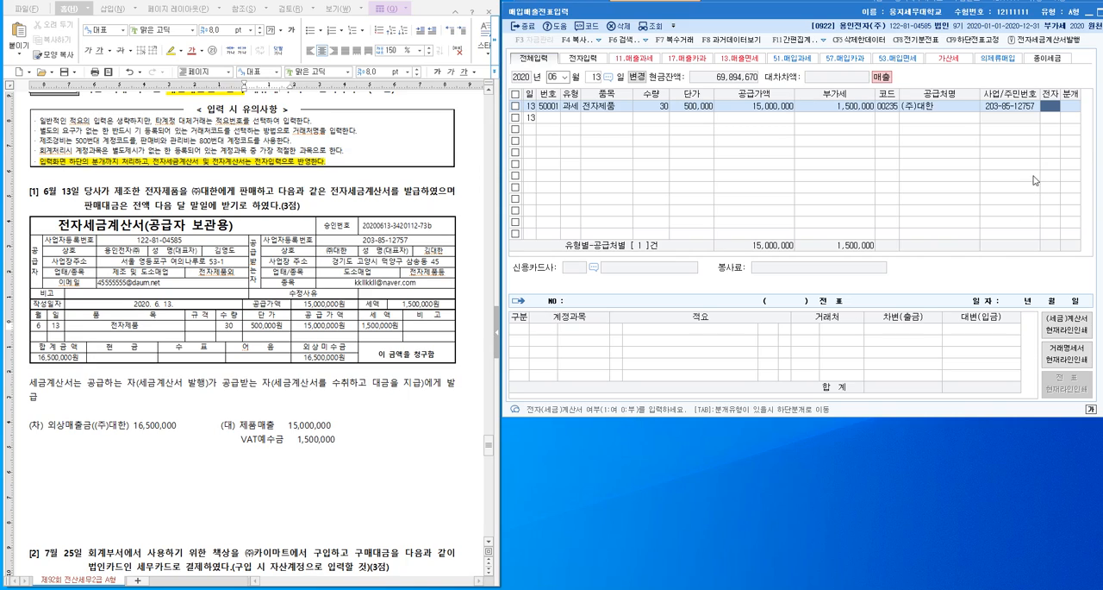
{"action": "type", "text": "1"}
{"action": "key", "text": "Return"}
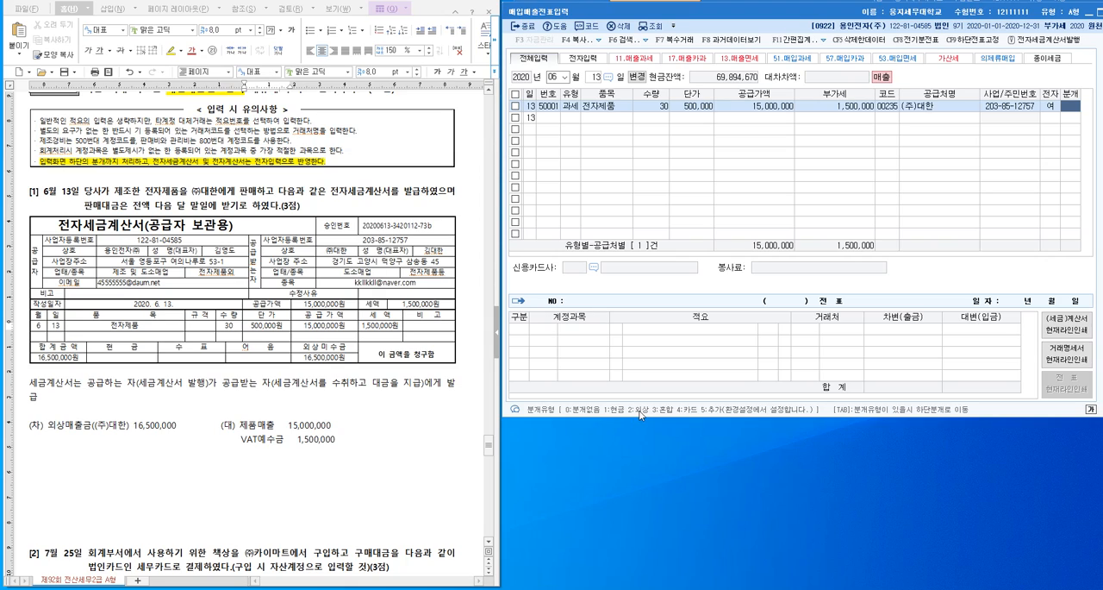
- Set the voucher's 분개 type to 2 (외상)
{"action": "type", "text": "2"}
{"action": "key", "text": "Return"}
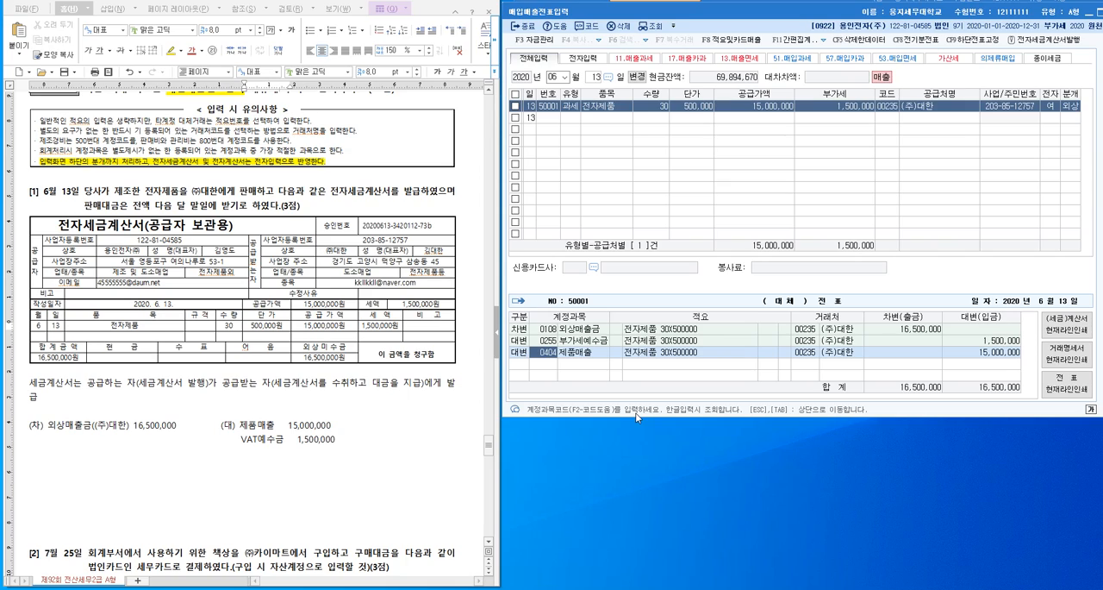
- Change the voucher's 분개 type to 3 (혼합) and compare its credit lines with the journal entry in the document
{"action": "left_click", "coordinate": [1074, 106]}
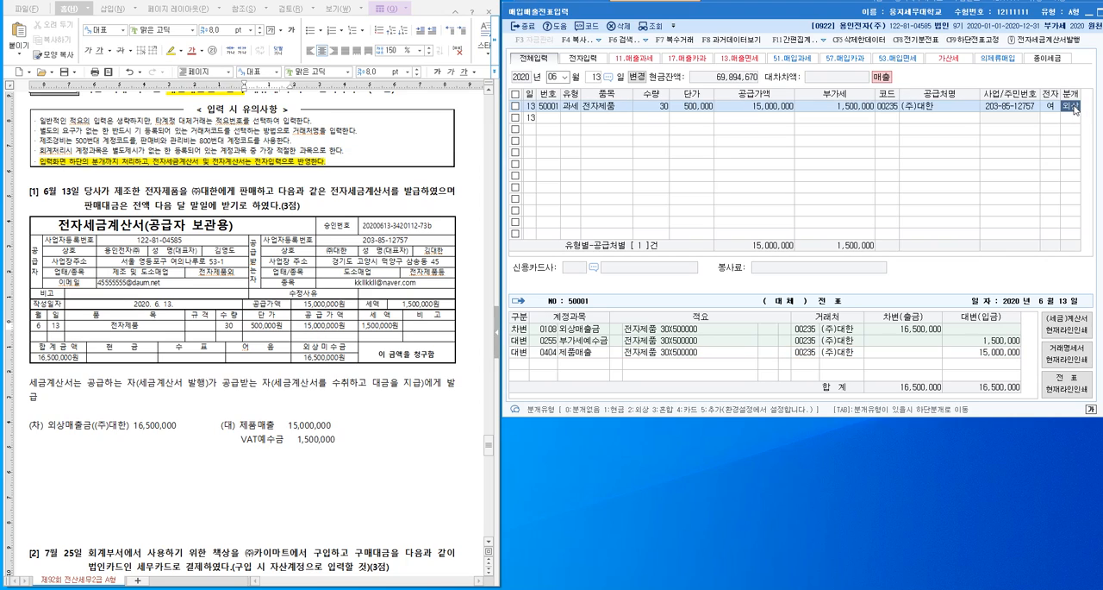
{"action": "type", "text": "3"}
{"action": "key", "text": "Return"}
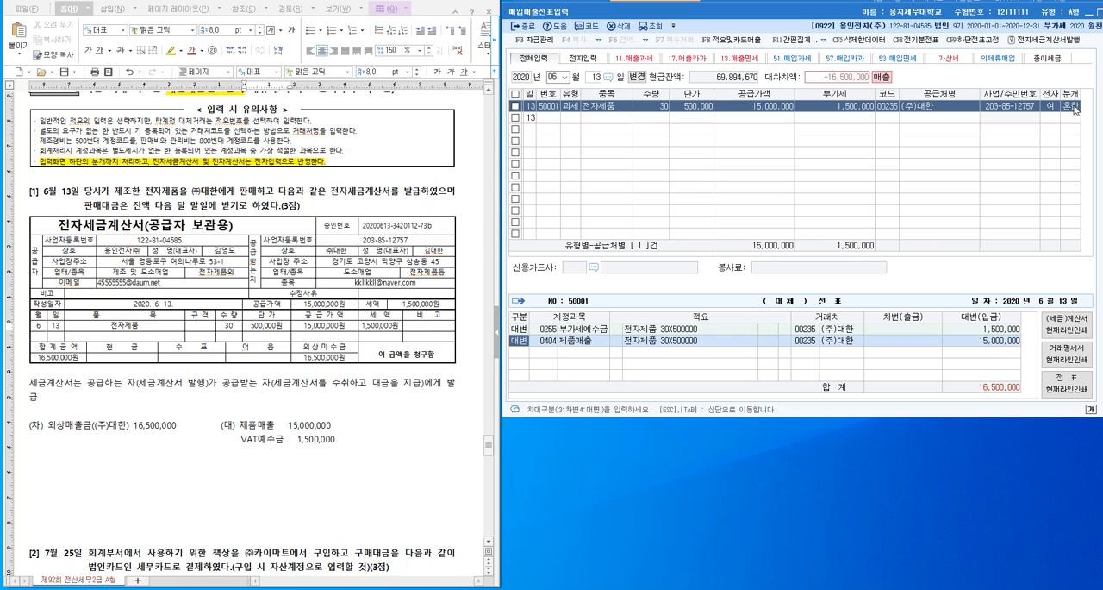
{"action": "left_click", "coordinate": [612, 341]}
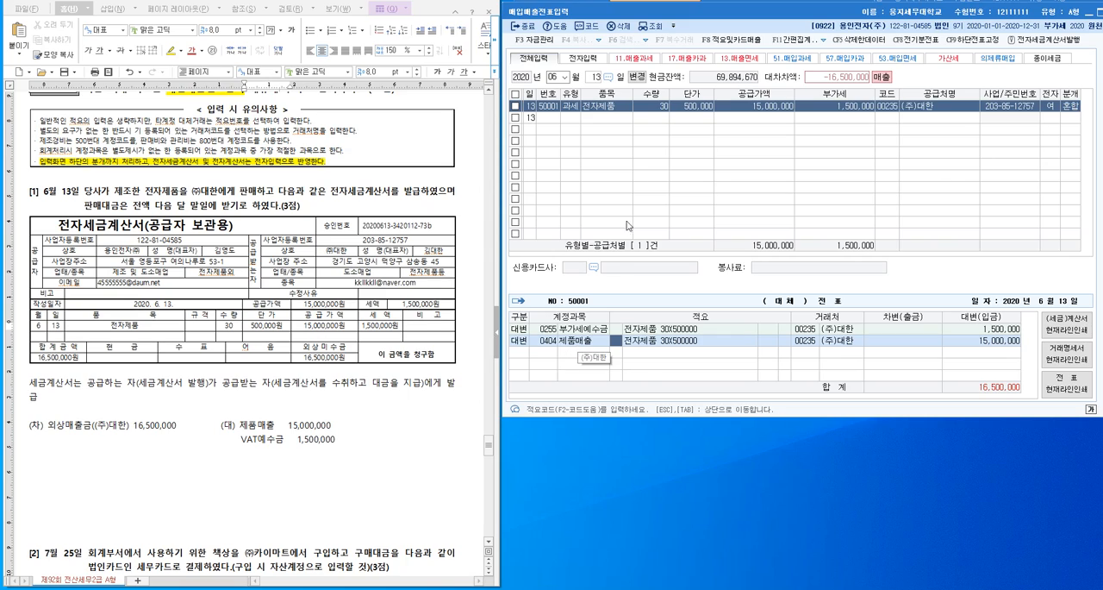
{"action": "left_click", "coordinate": [593, 340]}
{"action": "left_click", "coordinate": [384, 439]}
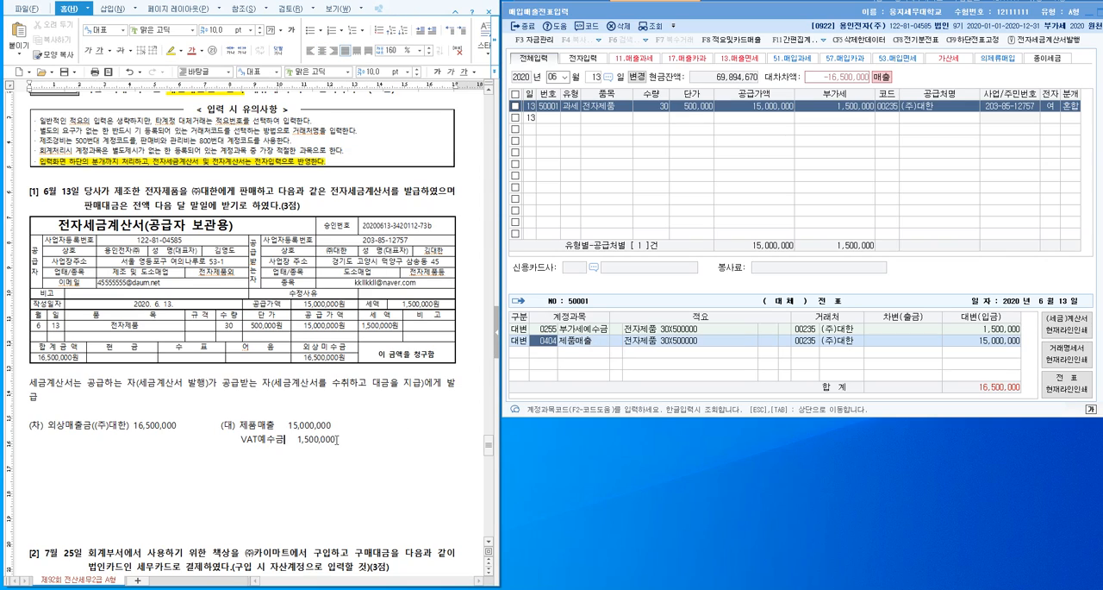
{"action": "key", "text": "Down"}
- Add a debit (차변) line for account 108 외상매출금 with customer (주)대한 and amount 16,500,000, then check its customer and amount
{"action": "left_click", "coordinate": [585, 372]}
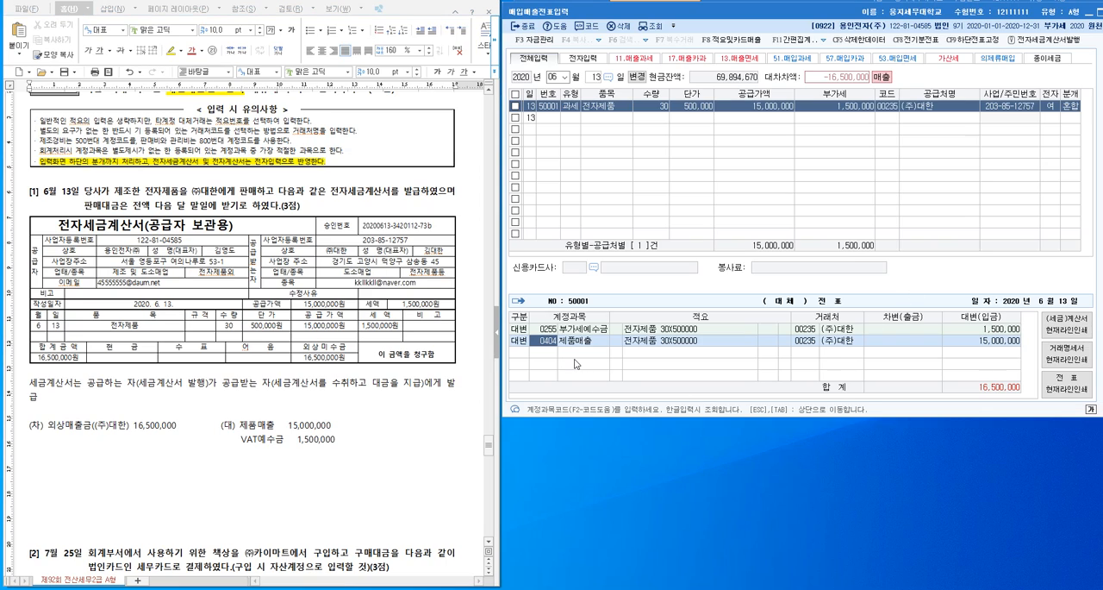
{"action": "key", "text": "Return"}
{"action": "key", "text": "Return"}
{"action": "key", "text": "Return"}
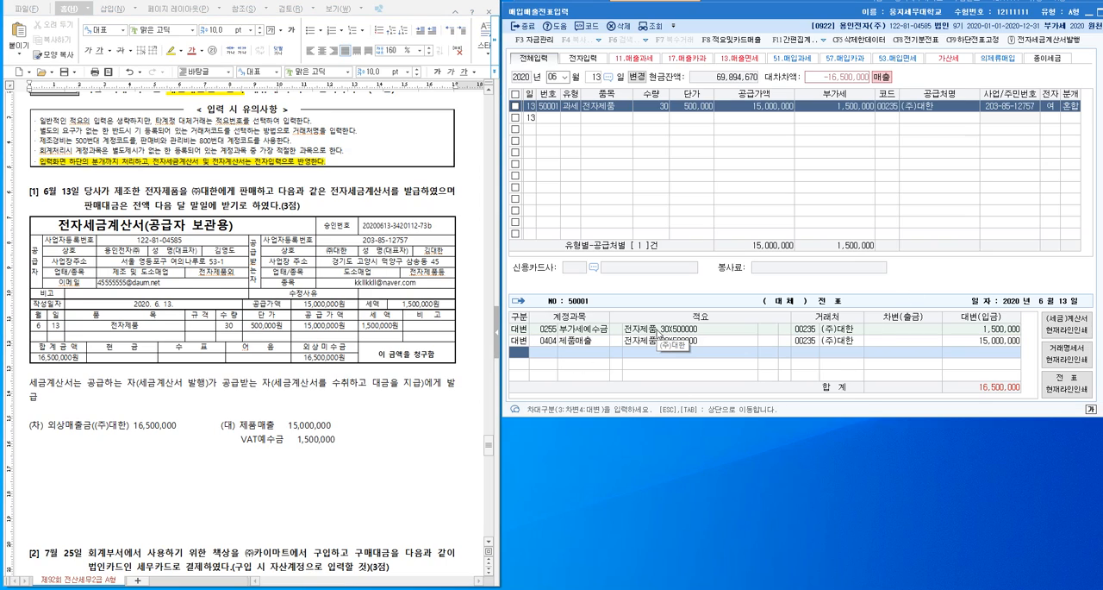
{"action": "type", "text": "3"}
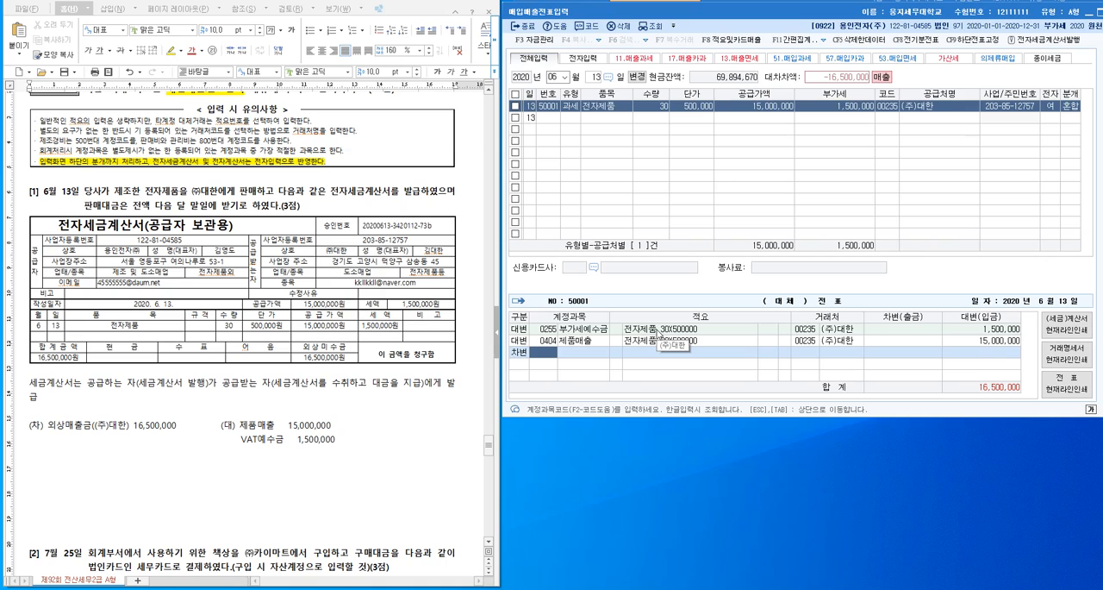
{"action": "type", "text": "108"}
{"action": "key", "text": "Return"}
{"action": "key", "text": "Return"}
{"action": "key", "text": "Return"}
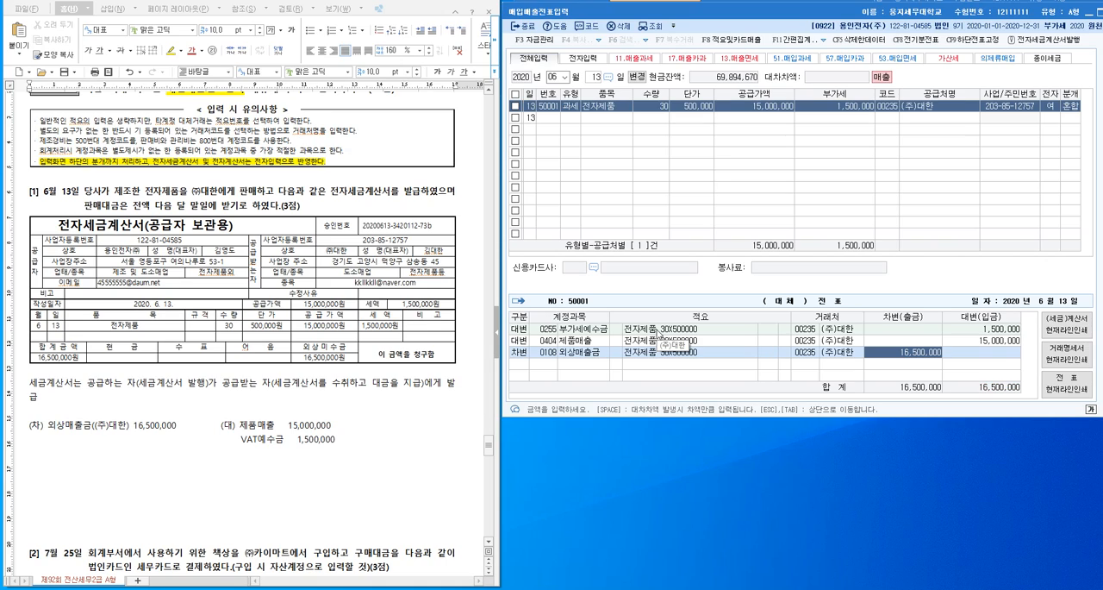
{"action": "left_click", "coordinate": [808, 354]}
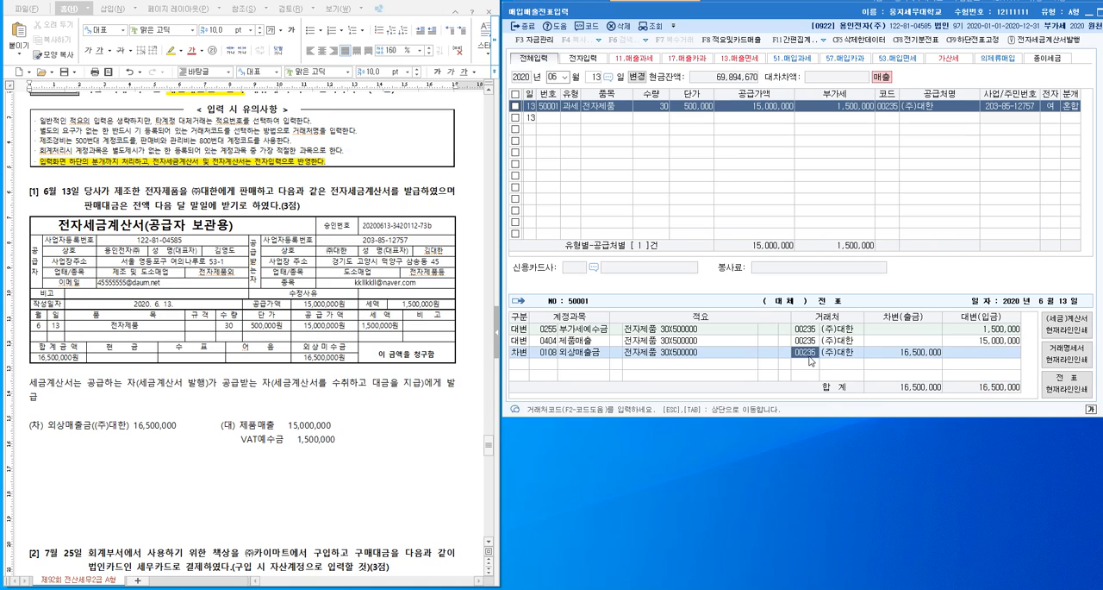
{"action": "left_click", "coordinate": [919, 354]}
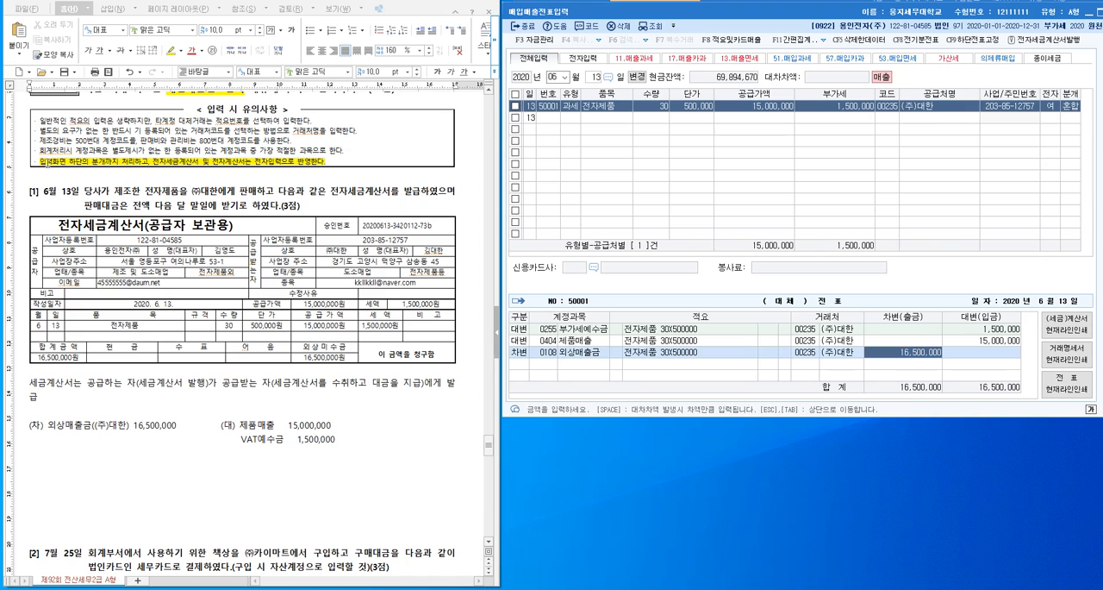
- Check the voucher's lines for the June 13 sale against the document's instruction to process entries through the lower 분개 section
{"action": "left_click_drag", "start_coordinate": [39, 161], "coordinate": [149, 161]}
{"action": "left_click", "coordinate": [921, 339]}
{"action": "left_click", "coordinate": [708, 342]}
{"action": "left_click", "coordinate": [708, 353]}
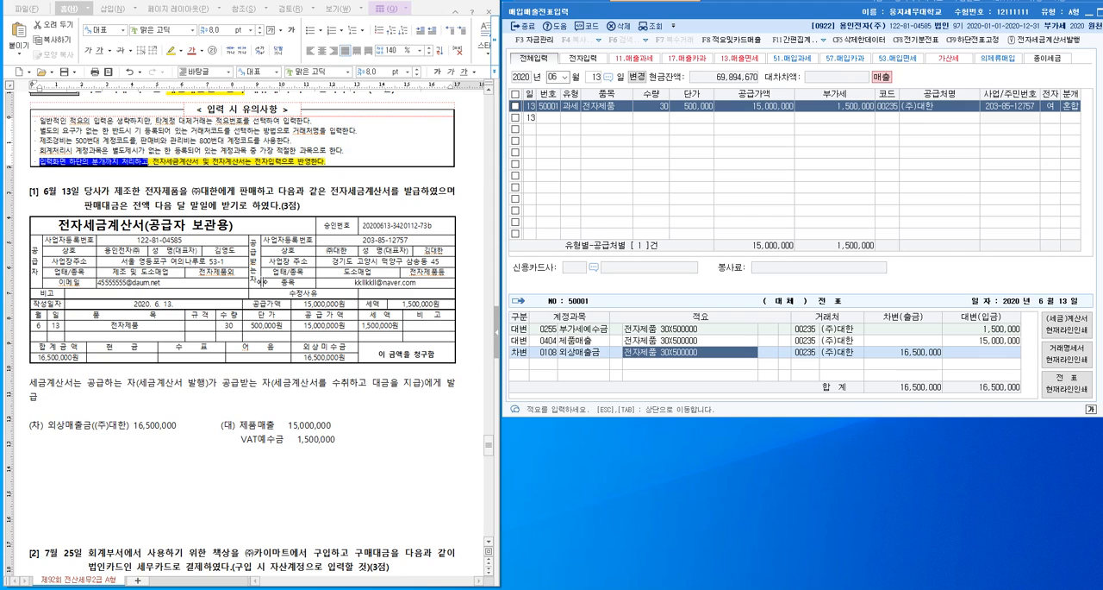
- Insert blank lines above question [2] in the document so that it moves onto the same page as its card receipt
{"action": "scroll", "coordinate": [259, 293], "scroll_direction": "down", "scroll_amount": 9}
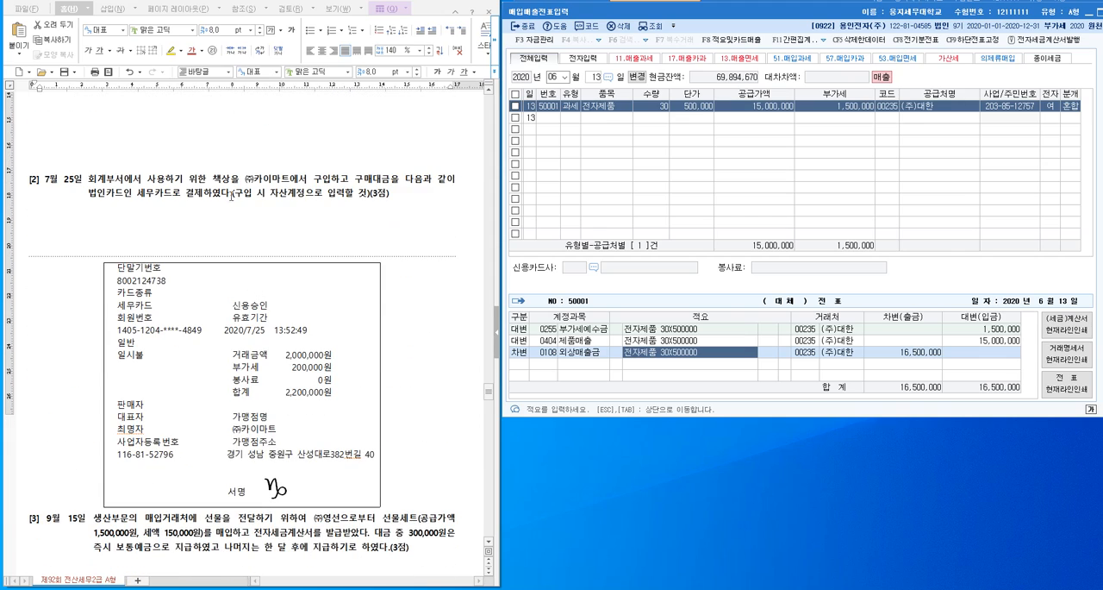
{"action": "left_click", "coordinate": [230, 158]}
{"action": "key", "text": "Return"}
{"action": "key", "text": "Return"}
{"action": "key", "text": "Return"}
{"action": "key", "text": "Return"}
{"action": "key", "text": "Return"}
{"action": "key", "text": "Return"}
{"action": "key", "text": "Return"}
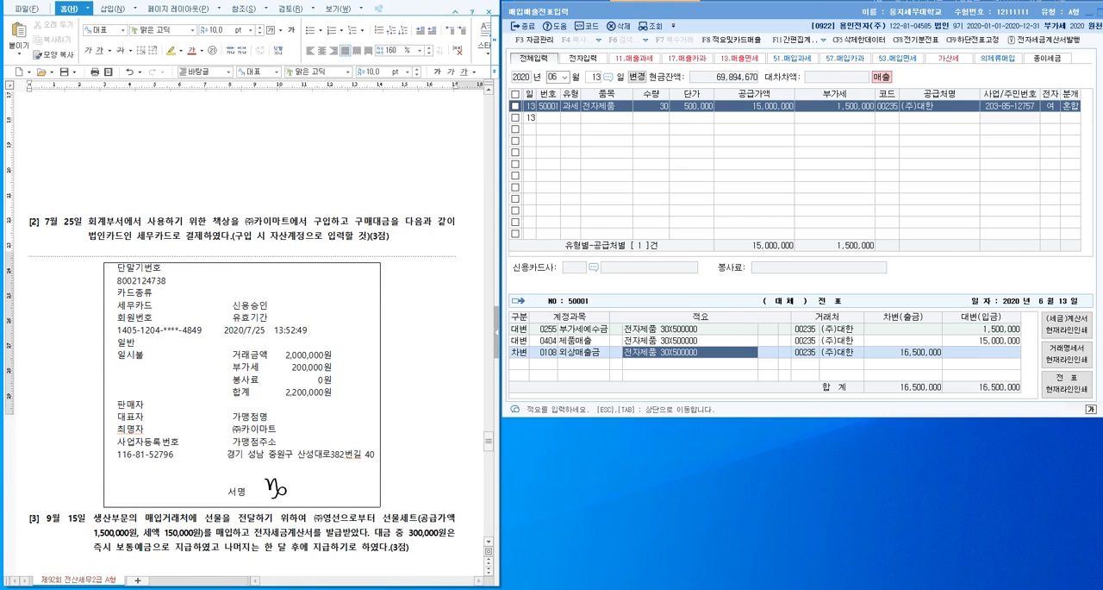
{"action": "scroll", "coordinate": [21, 436], "scroll_direction": "down", "scroll_amount": 3}
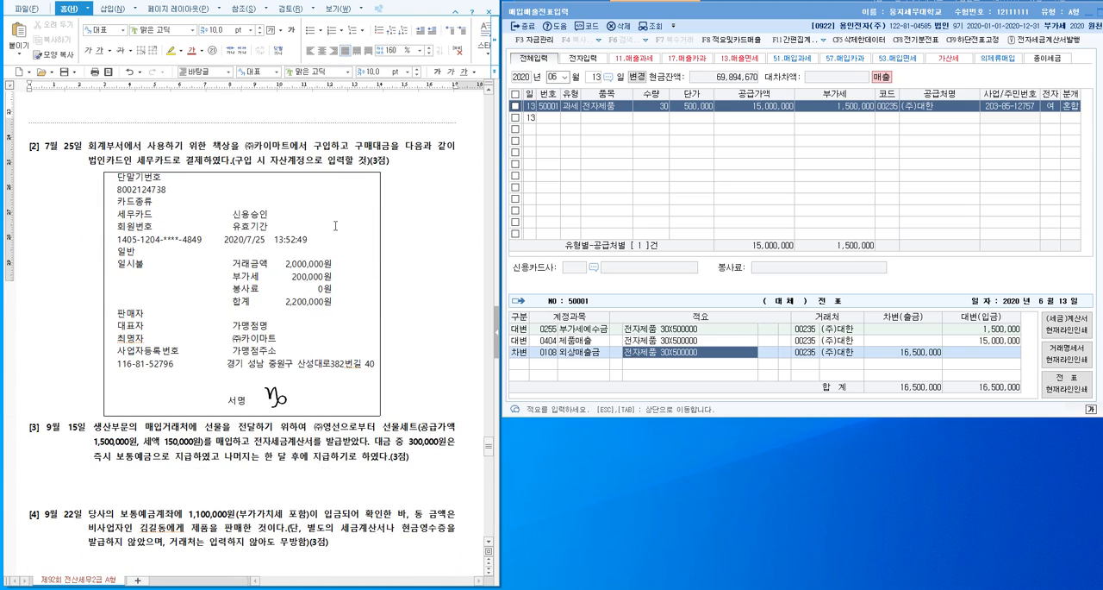
- Insert blank lines above question [3] to make room for the journal entry of question [2]
{"action": "left_click", "coordinate": [26, 429]}
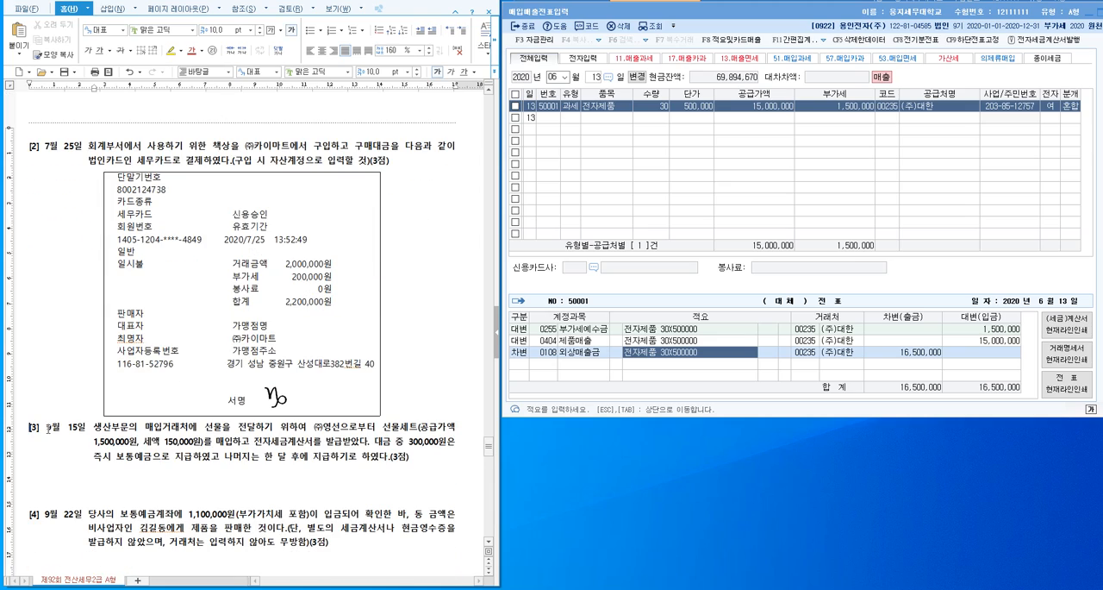
{"action": "key", "text": "Return"}
{"action": "key", "text": "Return"}
{"action": "key", "text": "Return"}
{"action": "key", "text": "Return"}
{"action": "key", "text": "Return"}
{"action": "key", "text": "Return"}
{"action": "key", "text": "Return"}
{"action": "key", "text": "Return"}
{"action": "key", "text": "Return"}
{"action": "key", "text": "Return"}
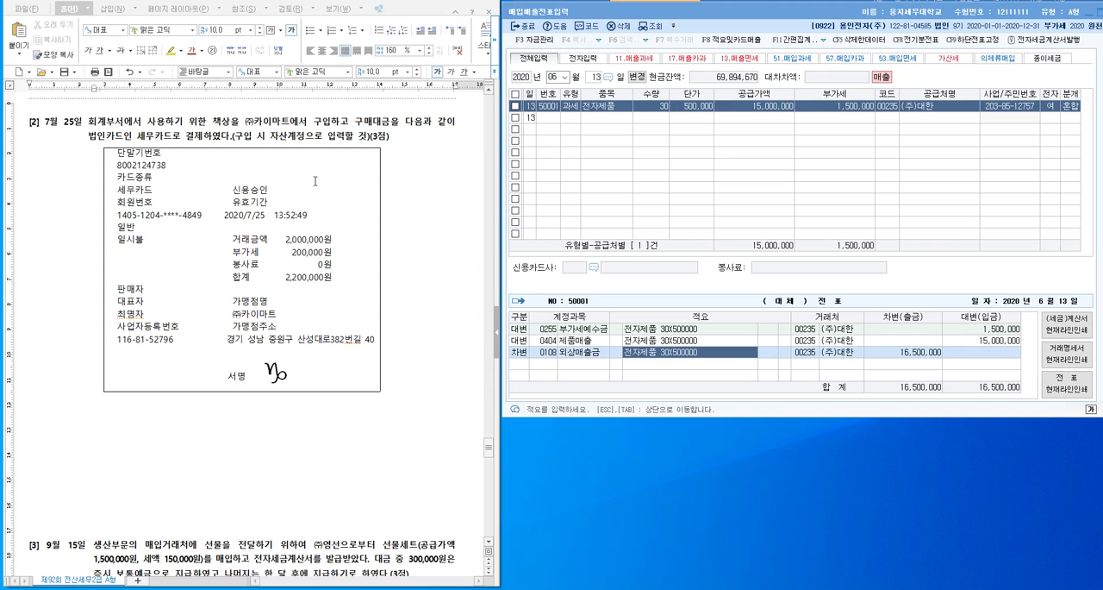
- Highlight 책상 in yellow in question [2] and add the note (비품) after it
{"action": "left_click_drag", "start_coordinate": [270, 137], "coordinate": [357, 144]}
{"action": "left_click_drag", "start_coordinate": [211, 121], "coordinate": [230, 119]}
{"action": "left_click", "coordinate": [172, 50]}
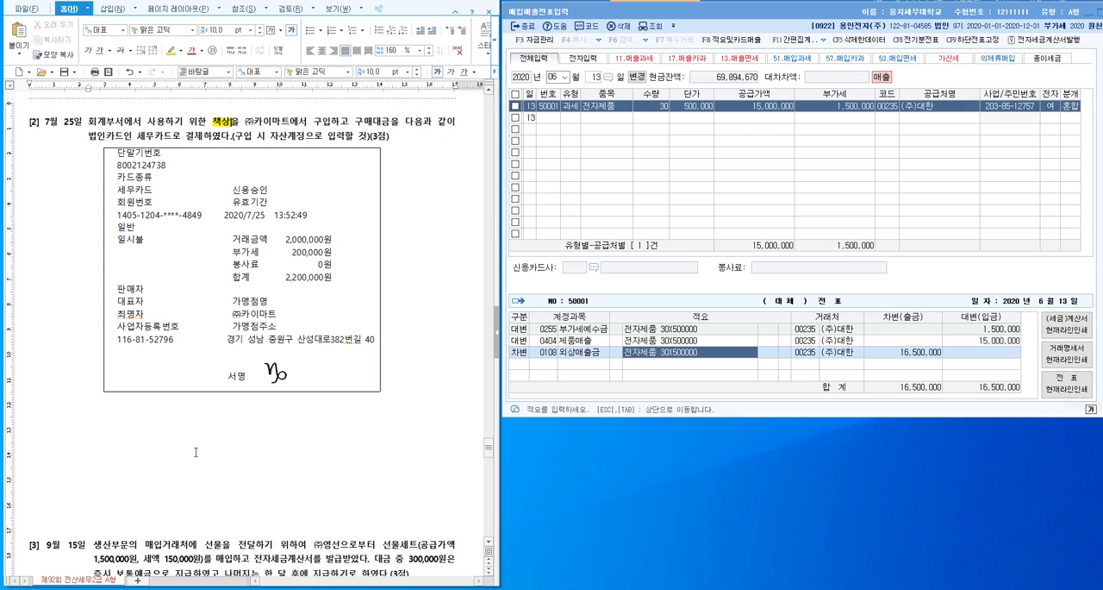
{"action": "type", "text": "(비품)"}
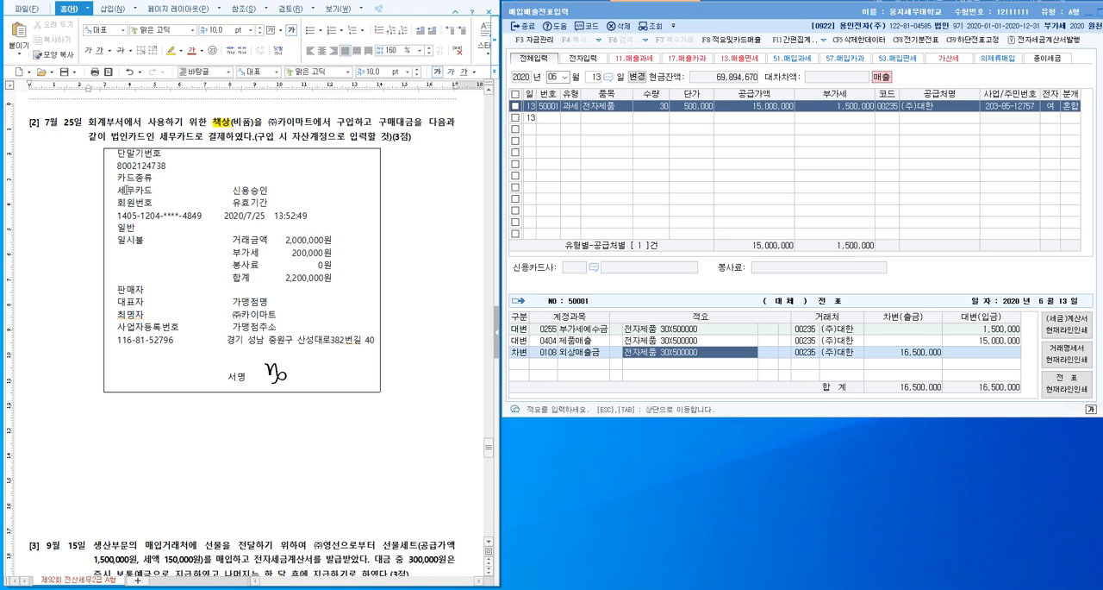
- Examine the receipt in question [2] for the card type, card number, date, time, amounts and merchant
{"action": "left_click_drag", "start_coordinate": [116, 177], "coordinate": [156, 189]}
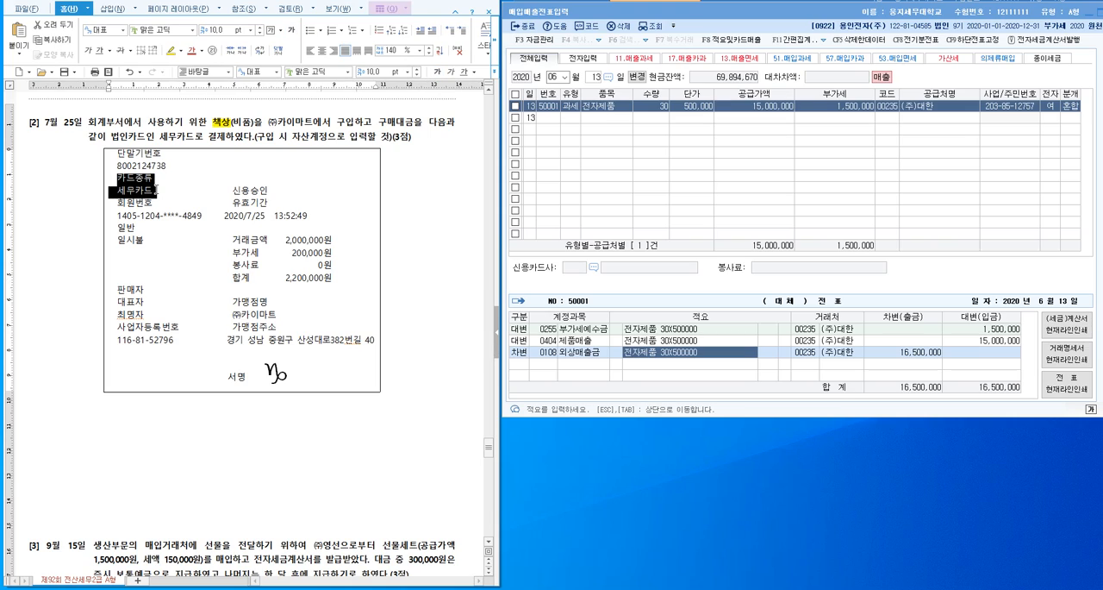
{"action": "left_click_drag", "start_coordinate": [201, 215], "coordinate": [117, 215]}
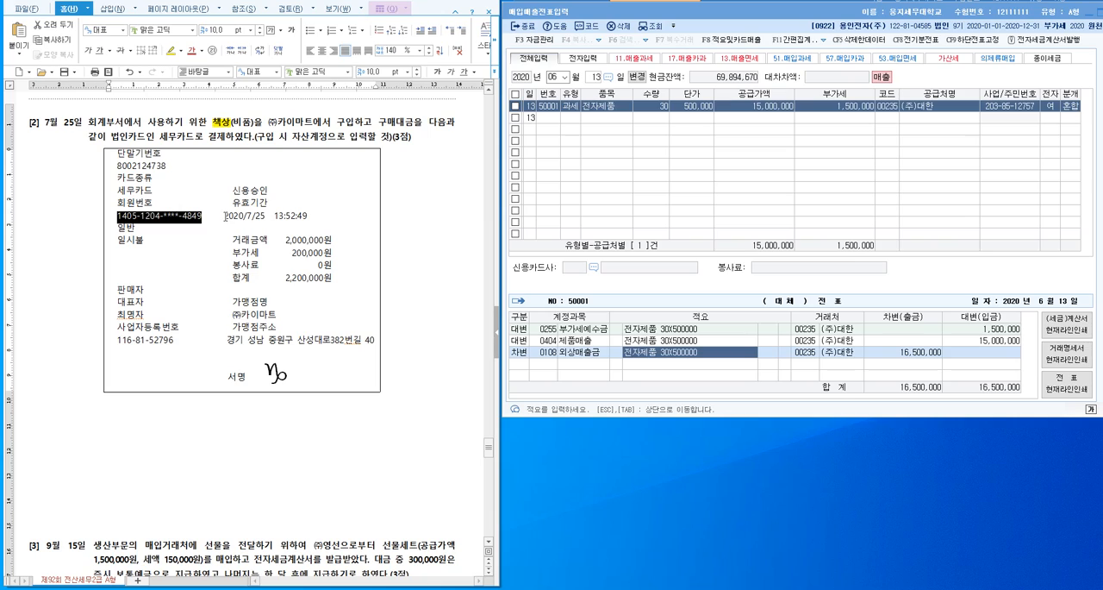
{"action": "left_click_drag", "start_coordinate": [225, 216], "coordinate": [270, 217]}
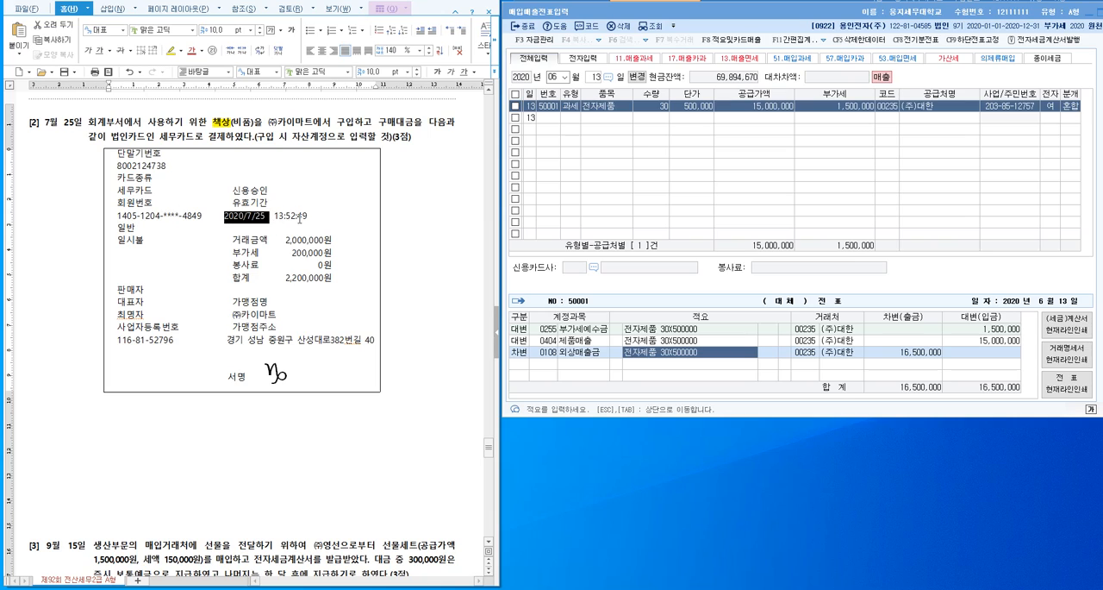
{"action": "left_click_drag", "start_coordinate": [321, 216], "coordinate": [275, 216]}
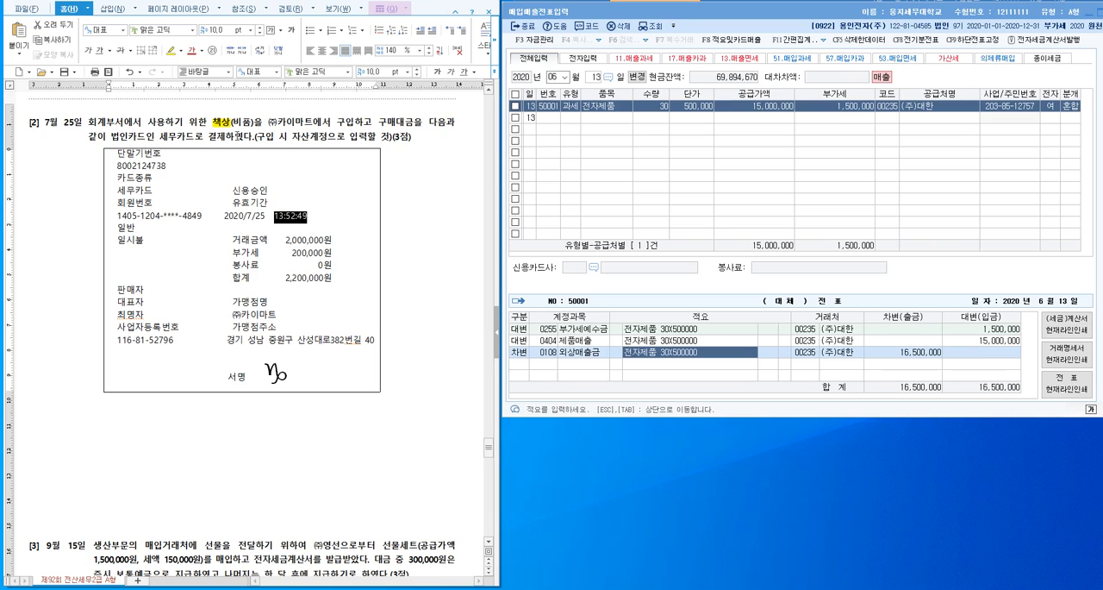
{"action": "left_click_drag", "start_coordinate": [281, 242], "coordinate": [333, 254]}
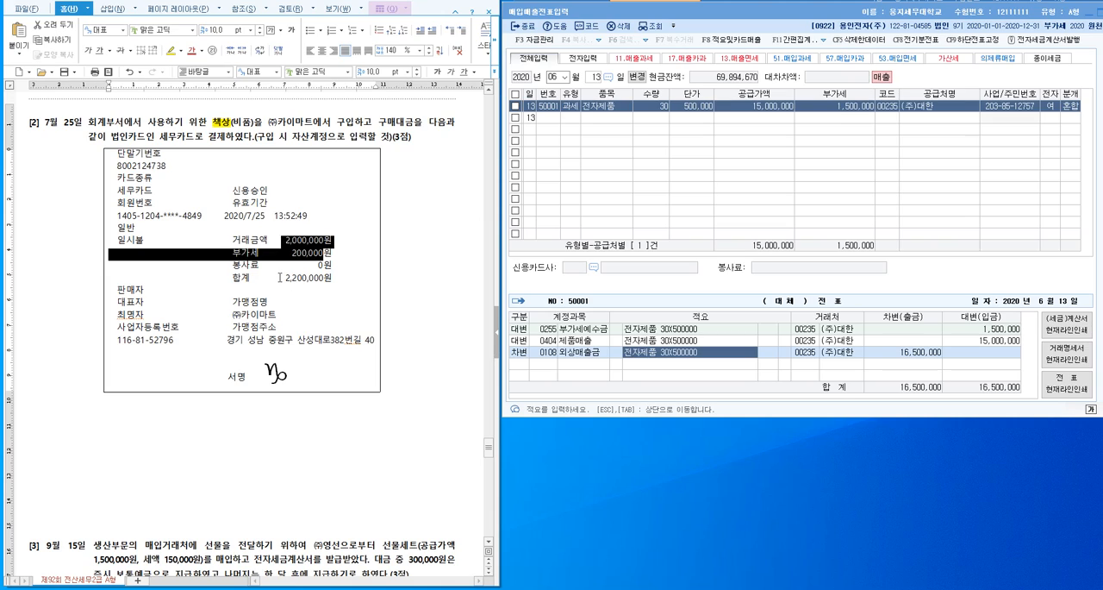
{"action": "left_click_drag", "start_coordinate": [281, 278], "coordinate": [342, 274]}
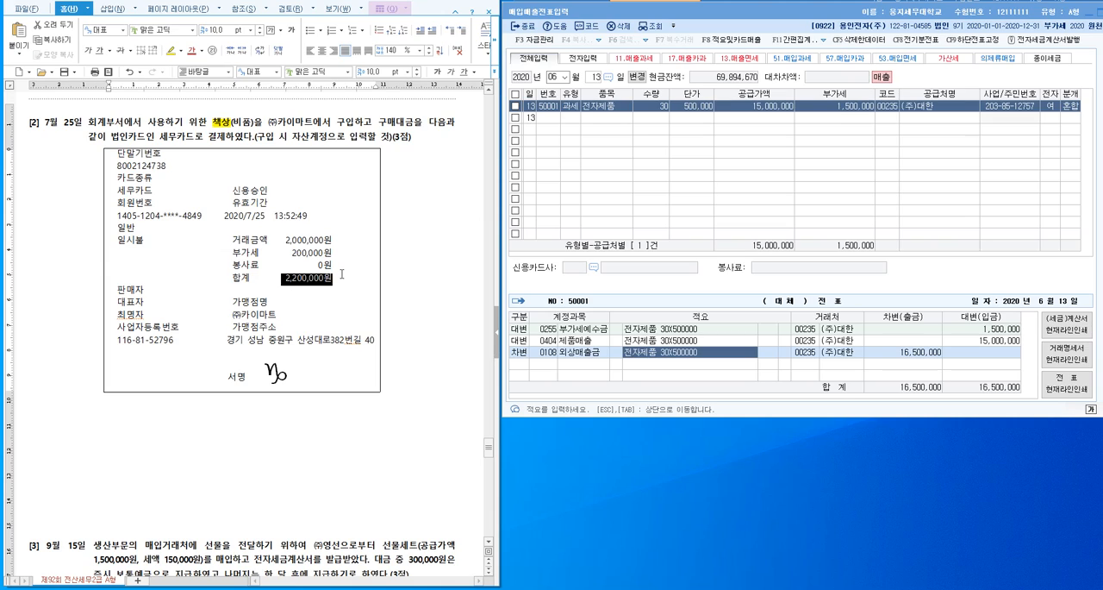
{"action": "left_click_drag", "start_coordinate": [278, 315], "coordinate": [229, 319]}
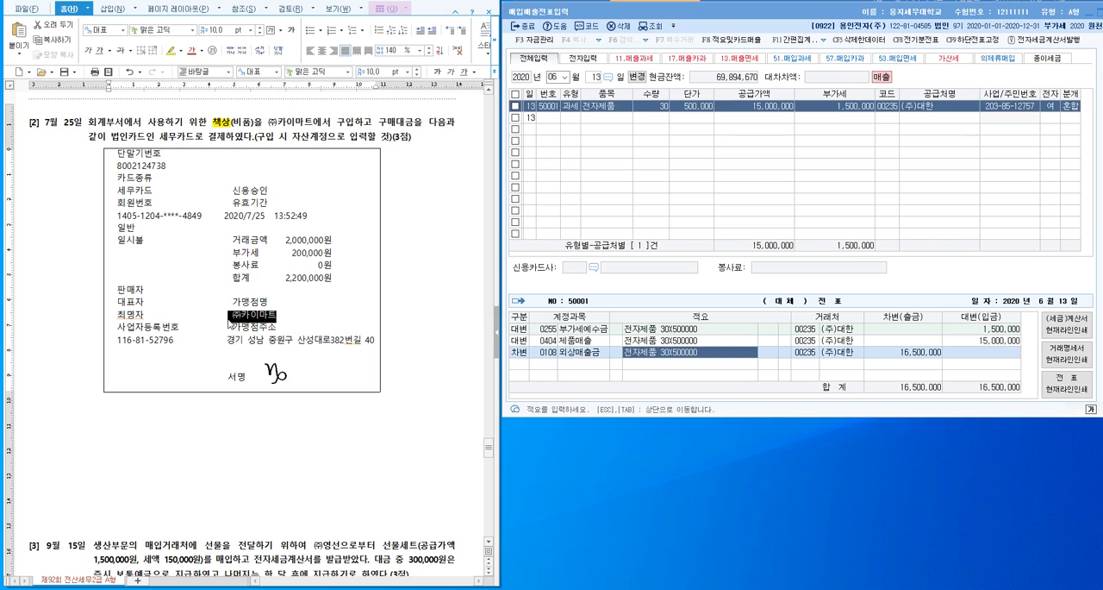
- Write the debit side below the receipt as (차) 비품 2,000,000 and VAT대급금 200,000, with the amounts aligned
{"action": "left_click", "coordinate": [234, 431]}
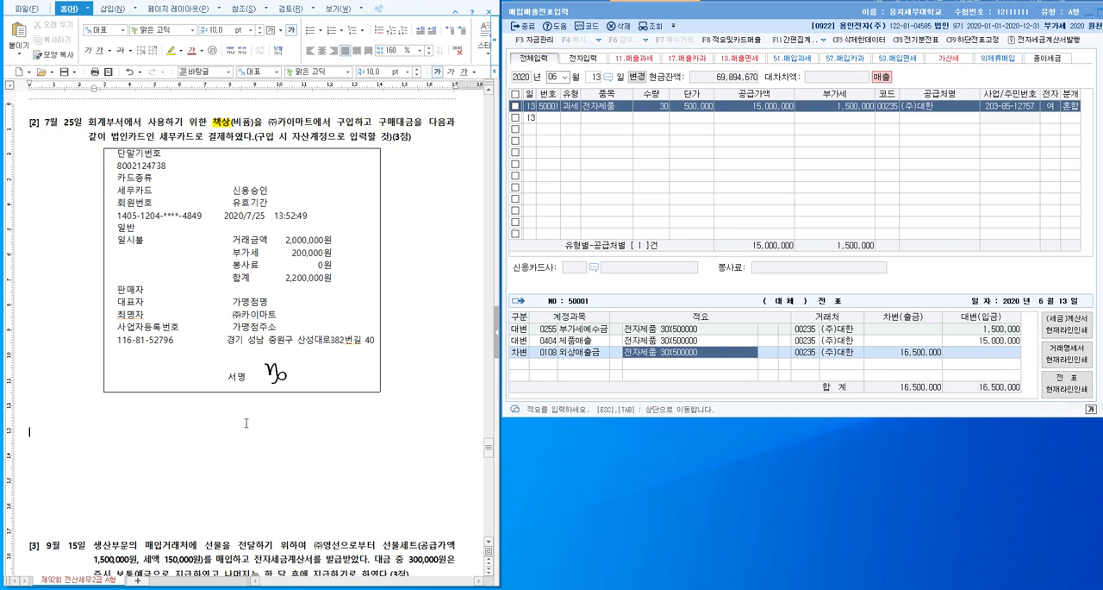
{"action": "type", "text": "ㅊ"}
{"action": "type", "text": "ㅏ)"}
{"action": "type", "text": " 비용"}
{"action": "type", "text": " 2,000,000"}
{"action": "key", "text": "Return"}
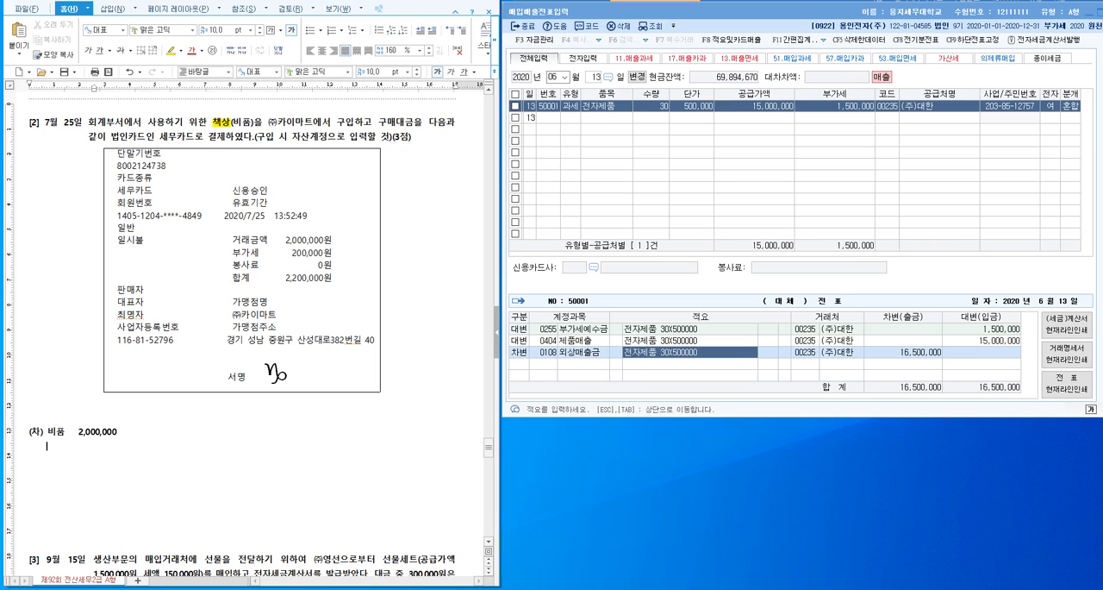
{"action": "type", "text": "VAT대급금    200,000"}
{"action": "left_click", "coordinate": [79, 432]}
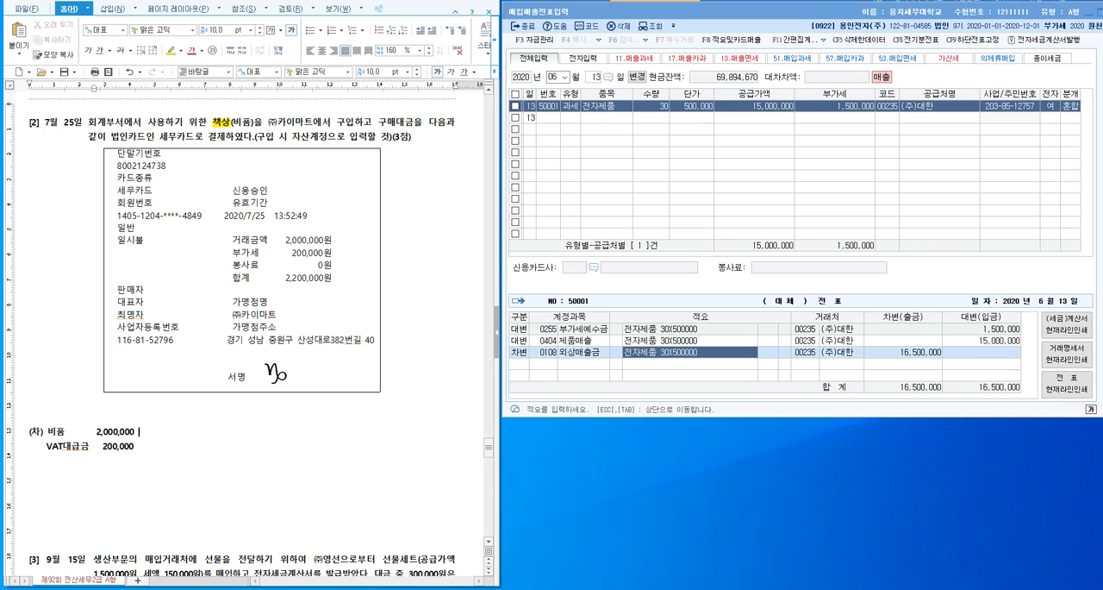
- Add the credit side (대) 미지급금 2,200,000 on the entry's first line
{"action": "type", "text": ")"}
{"action": "type", "text": "미지급금   2,200,000"}
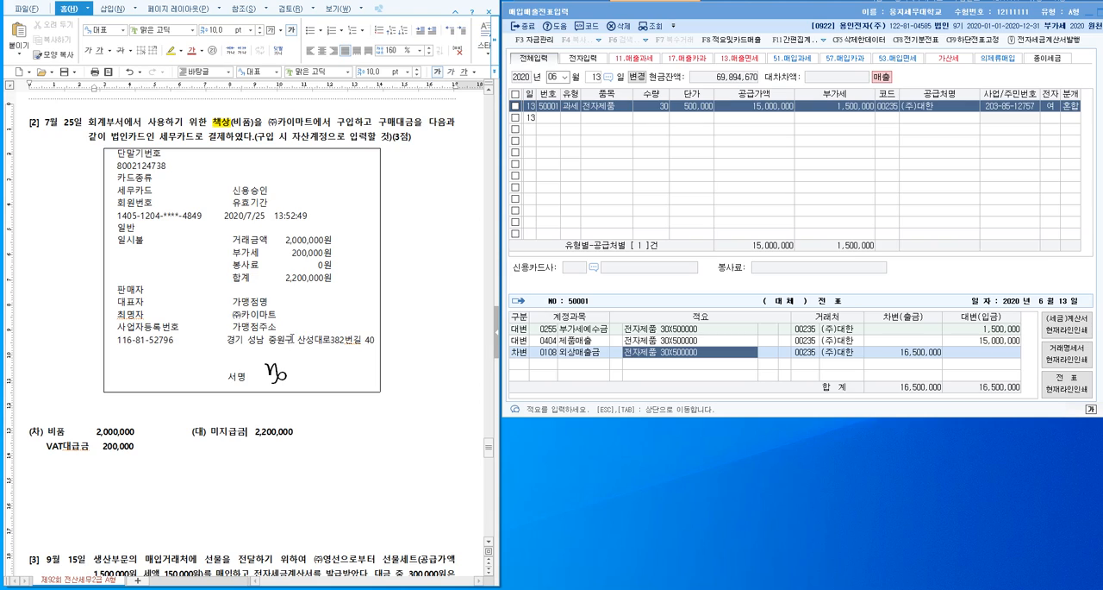
- Check the merchant on the receipt, add (세무카드) after 미지급금, and select the whole journal entry
{"action": "left_click_drag", "start_coordinate": [240, 315], "coordinate": [220, 315]}
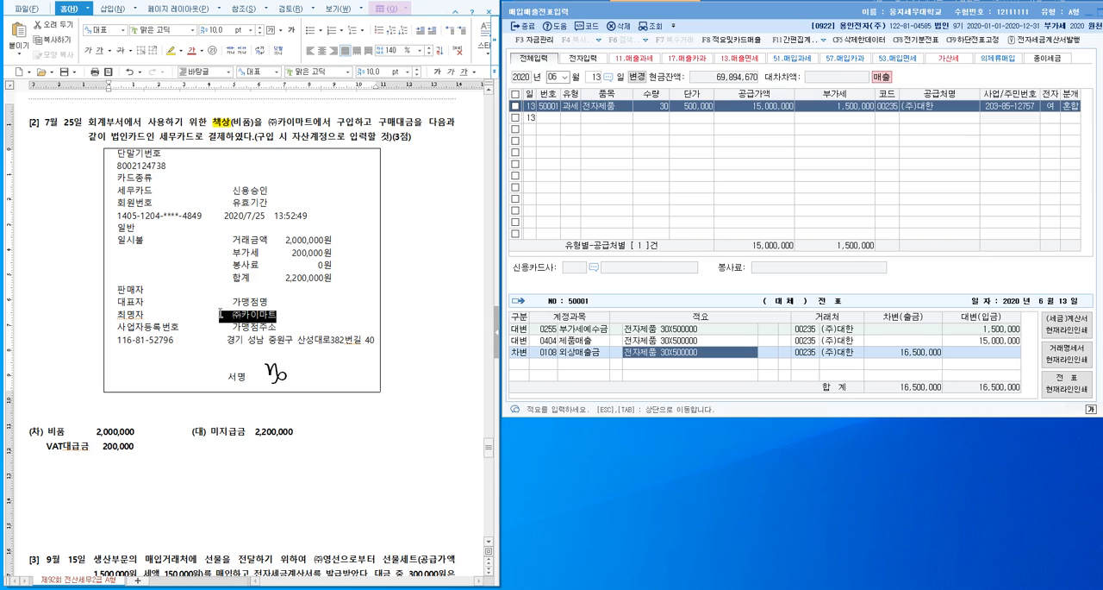
{"action": "left_click", "coordinate": [247, 431]}
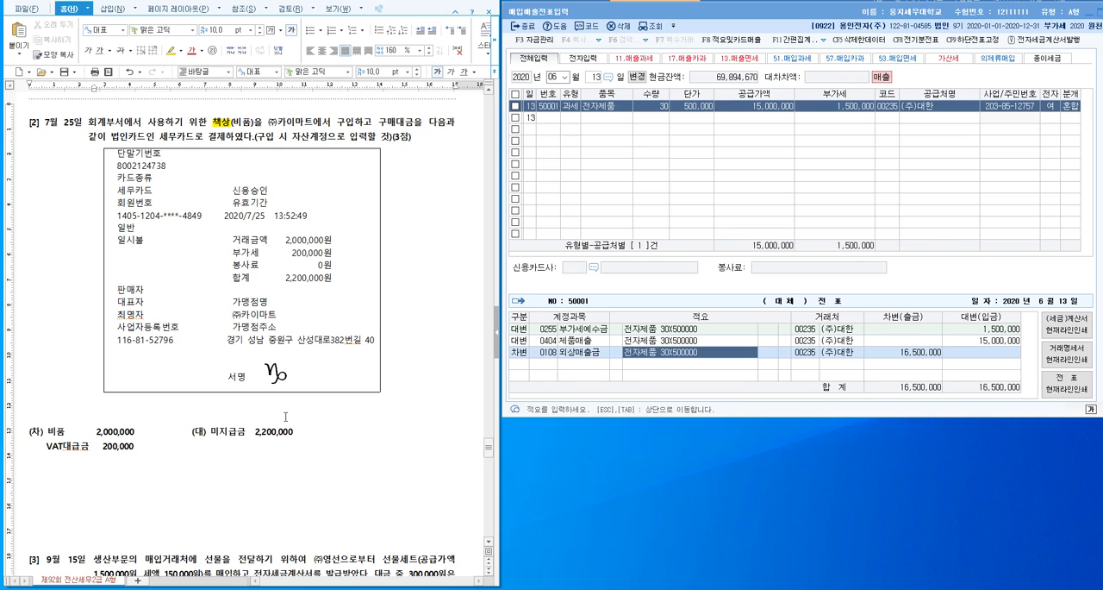
{"action": "type", "text": "(세무카드)"}
{"action": "left_click_drag", "start_coordinate": [136, 447], "coordinate": [29, 430]}
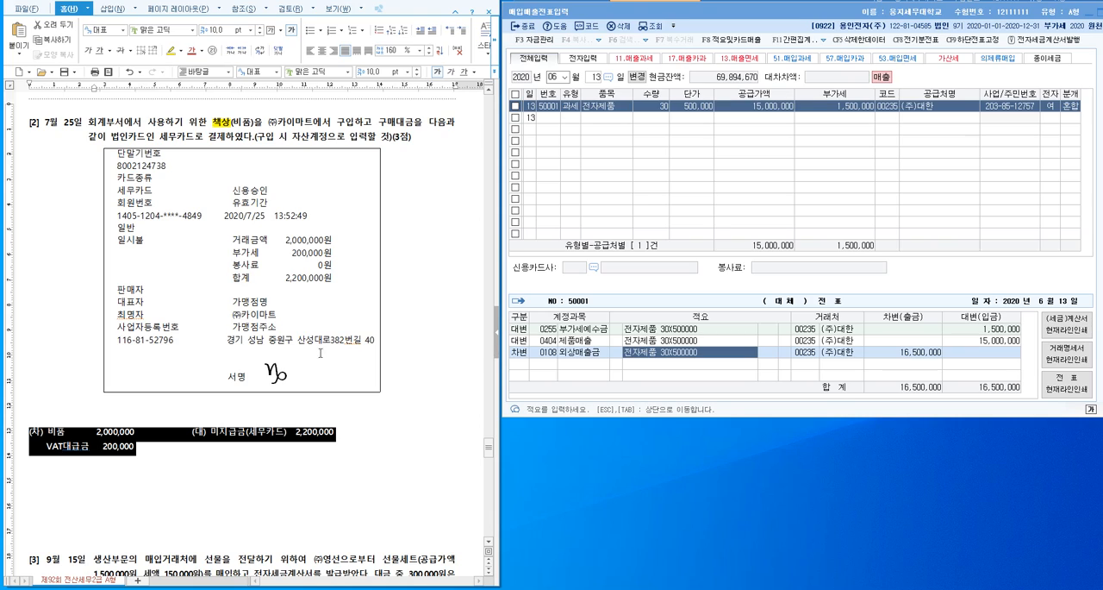
- In 매입매출전표입력, set the voucher date to month 07, day 25, and choose the purchase type 57 카과
{"action": "left_click", "coordinate": [554, 79]}
{"action": "type", "text": "07"}
{"action": "key", "text": "Return"}
{"action": "type", "text": "25"}
{"action": "key", "text": "Return"}
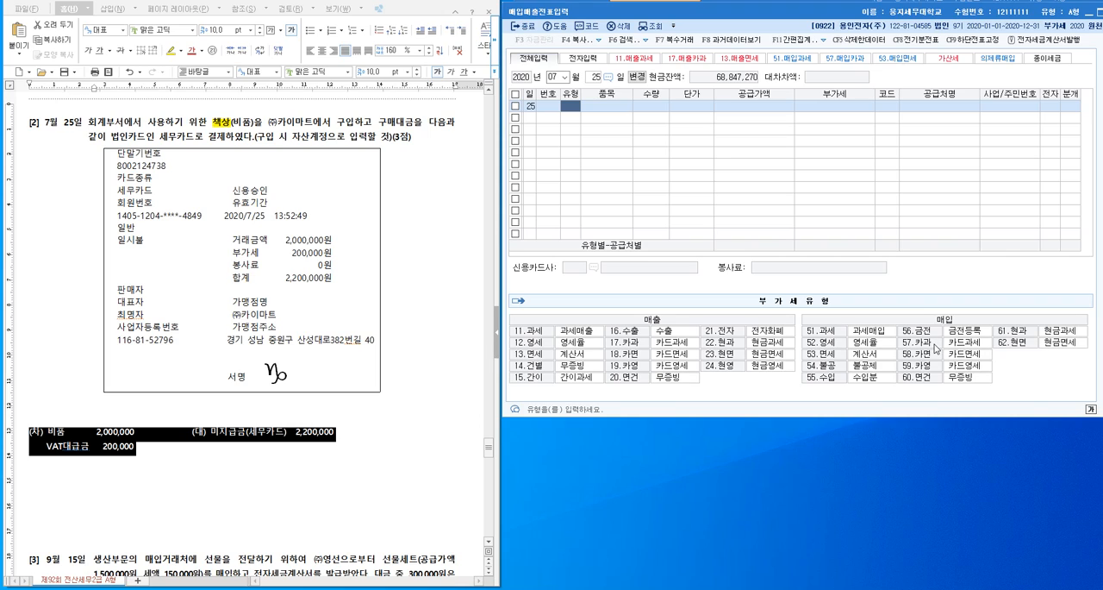
{"action": "left_click", "coordinate": [936, 347]}
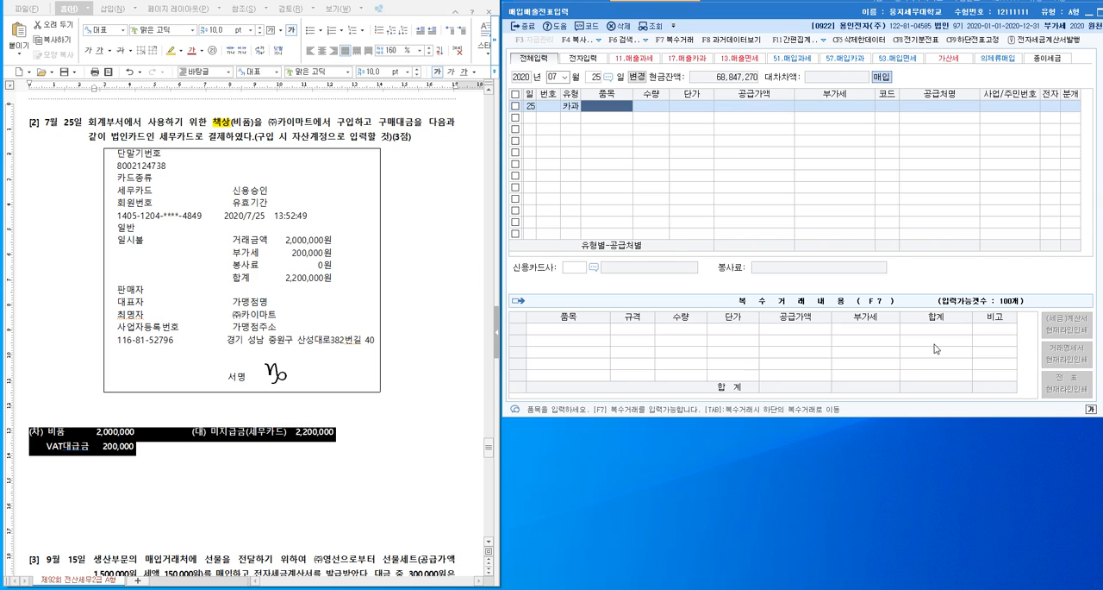
- Enter the item as 비품(책상), leave quantity and unit price blank, and enter 2,200,000 as the 공급가액
{"action": "type", "text": "비품"}
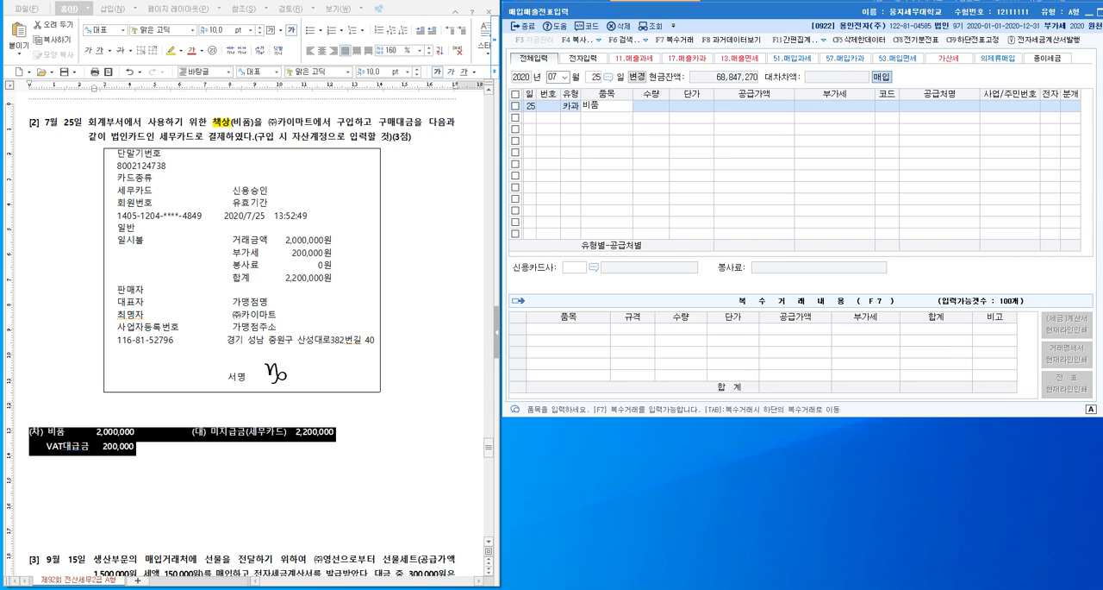
{"action": "type", "text": "(책상)"}
{"action": "key", "text": "Return"}
{"action": "key", "text": "Return"}
{"action": "key", "text": "Return"}
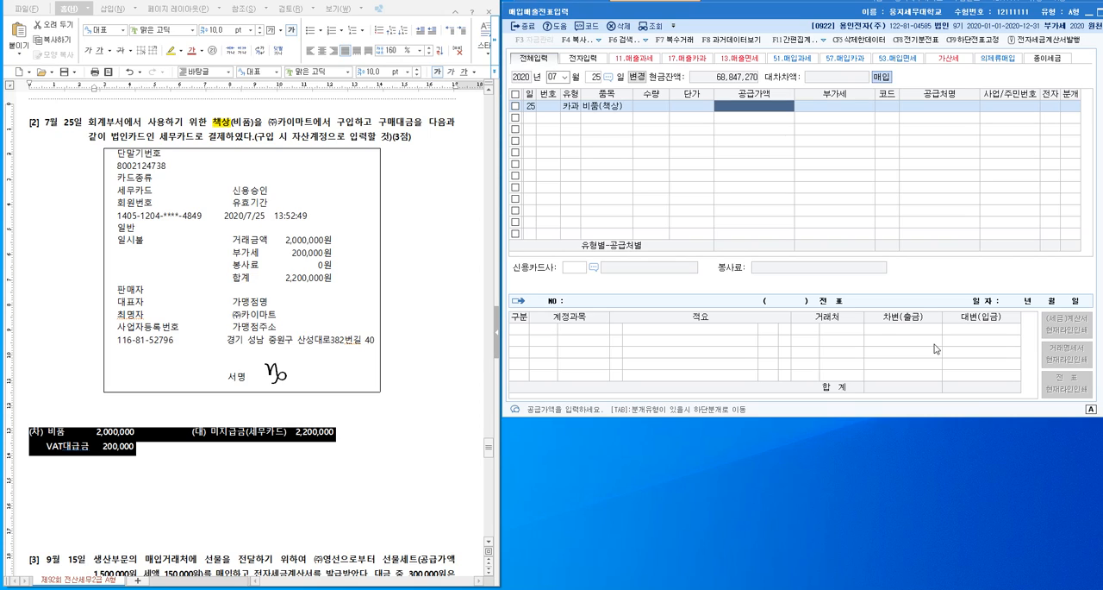
{"action": "type", "text": "2200000"}
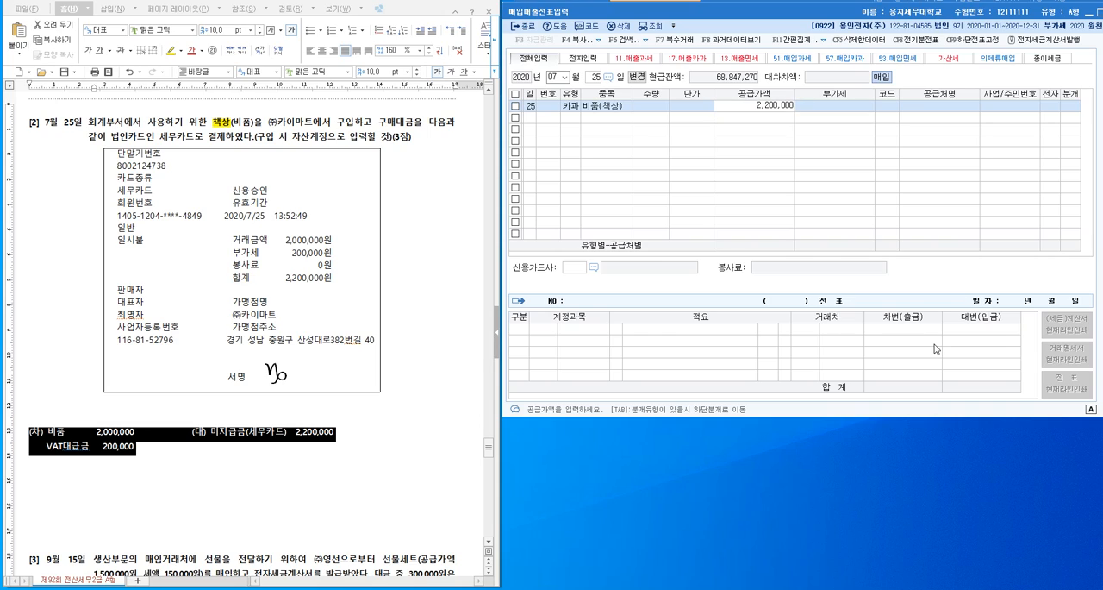
{"action": "key", "text": "Return"}
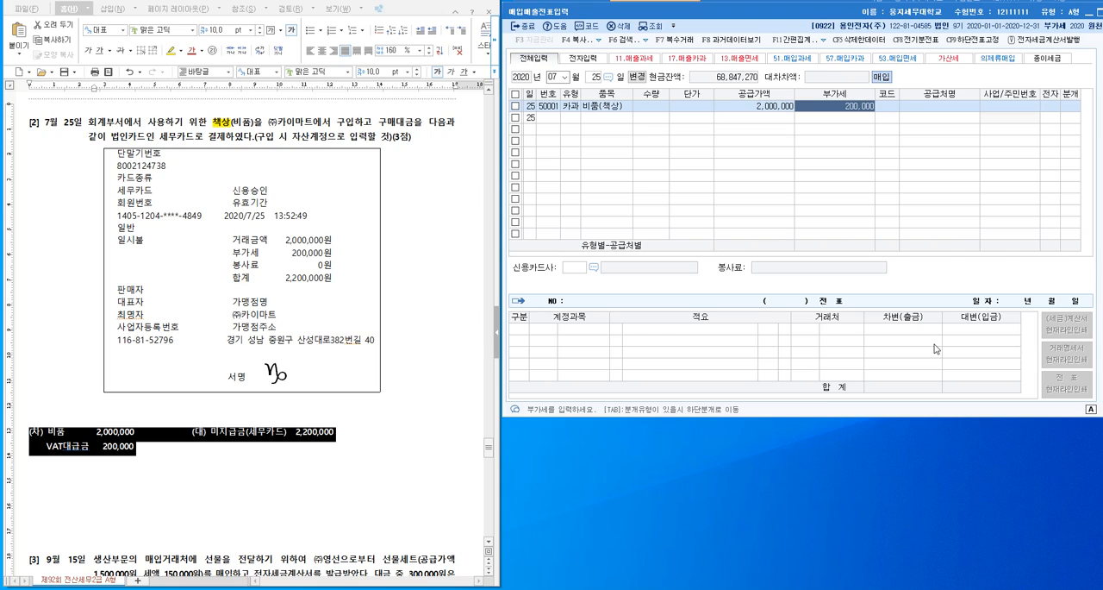
- Look up 마트 in the customer list and assign (주)카이마트 as the supplier
{"action": "key", "text": "Return"}
{"action": "key", "text": "F2"}
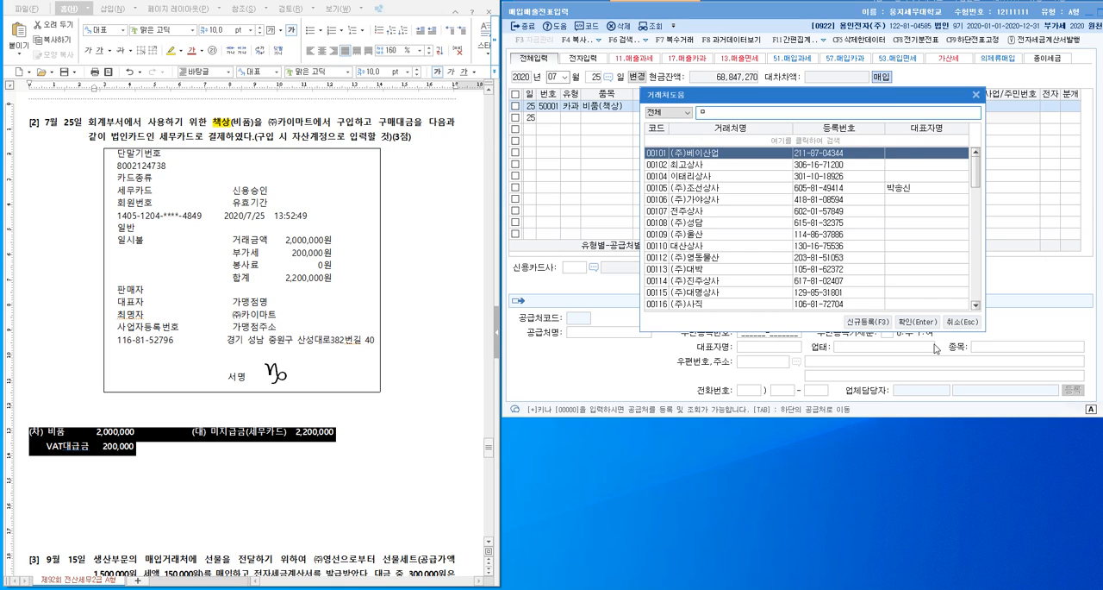
{"action": "type", "text": "마트"}
{"action": "key", "text": "Return"}
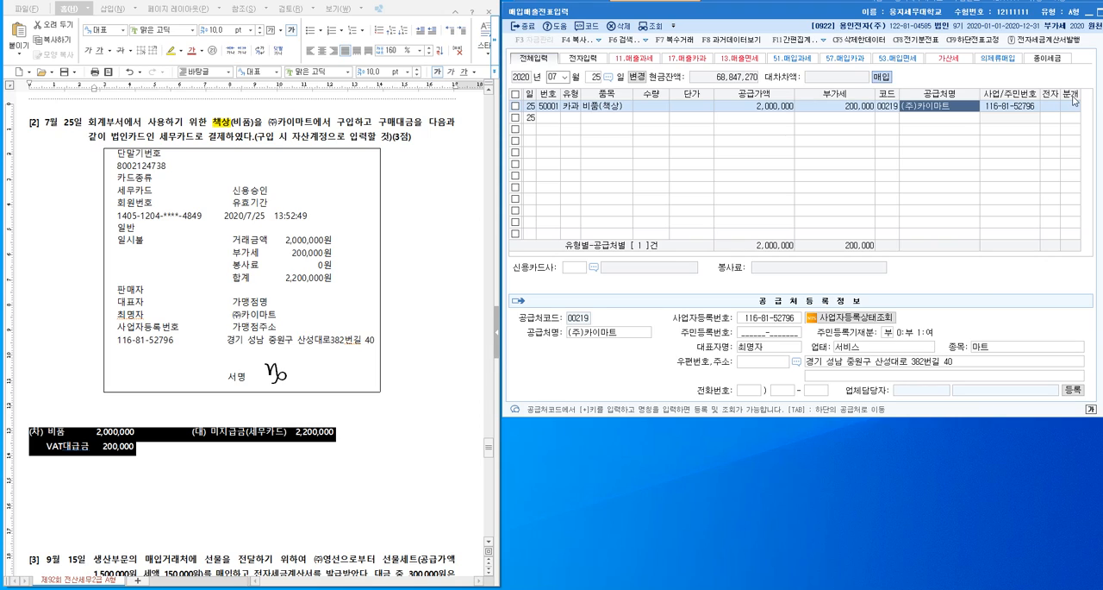
- Set the voucher's 신용카드사 to 세무카드 from the card company list
{"action": "key", "text": "Return"}
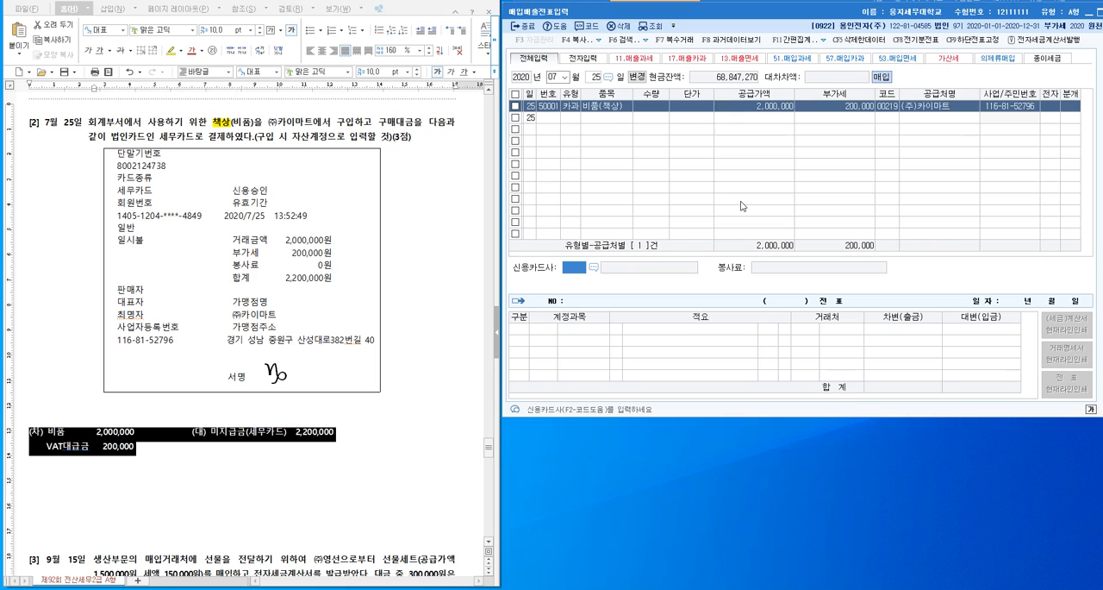
{"action": "left_click", "coordinate": [594, 267]}
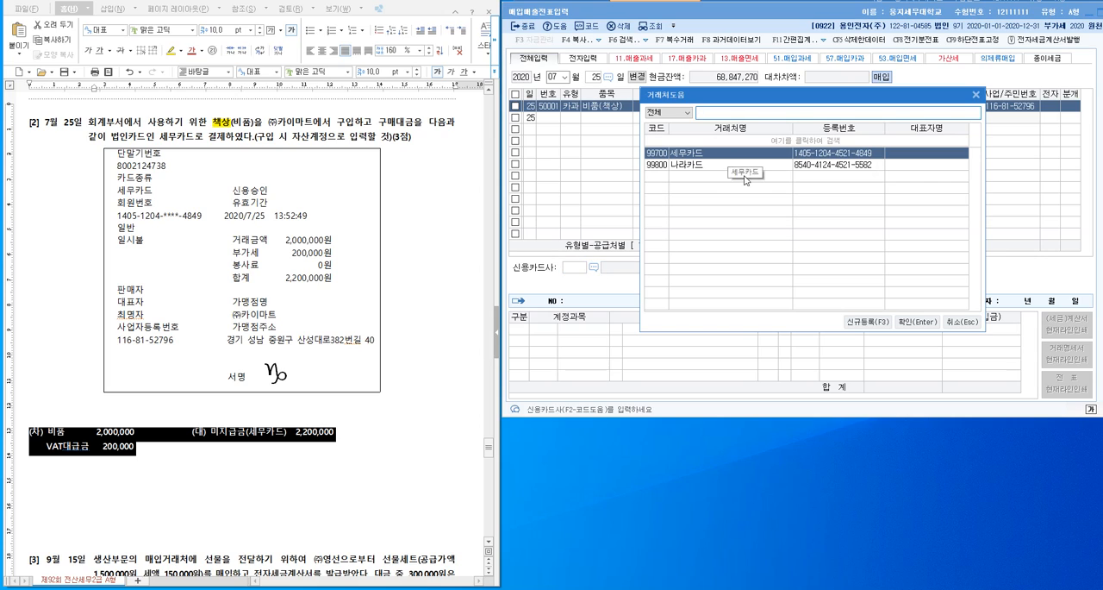
{"action": "left_click", "coordinate": [917, 321]}
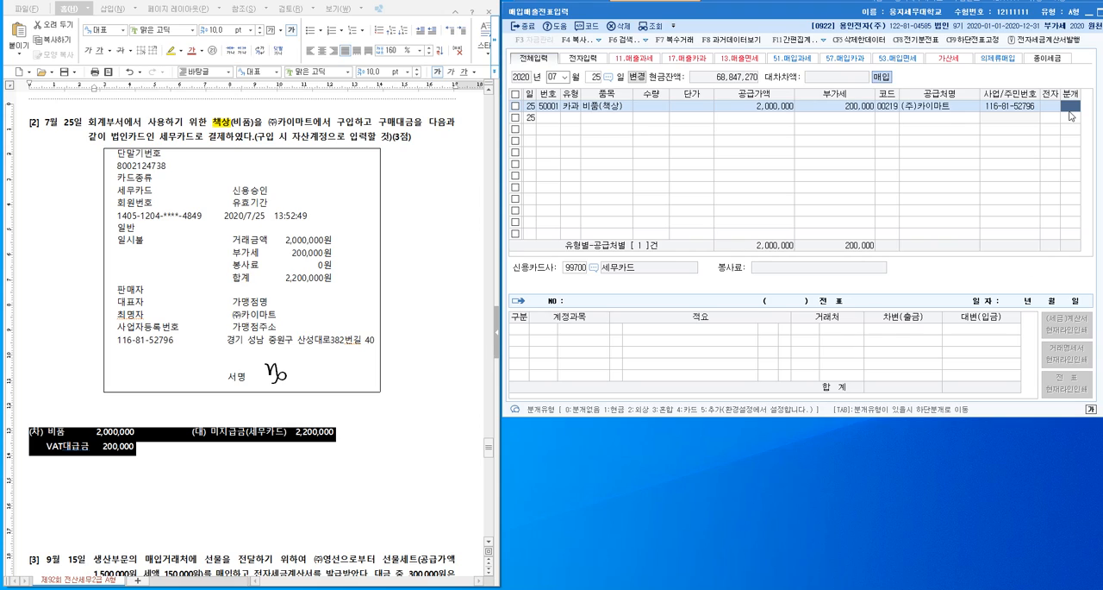
- Set the 분개 type to 3 (혼합) and check the 부가세대급금 line in the lower journal section
{"action": "type", "text": "3"}
{"action": "key", "text": "Return"}
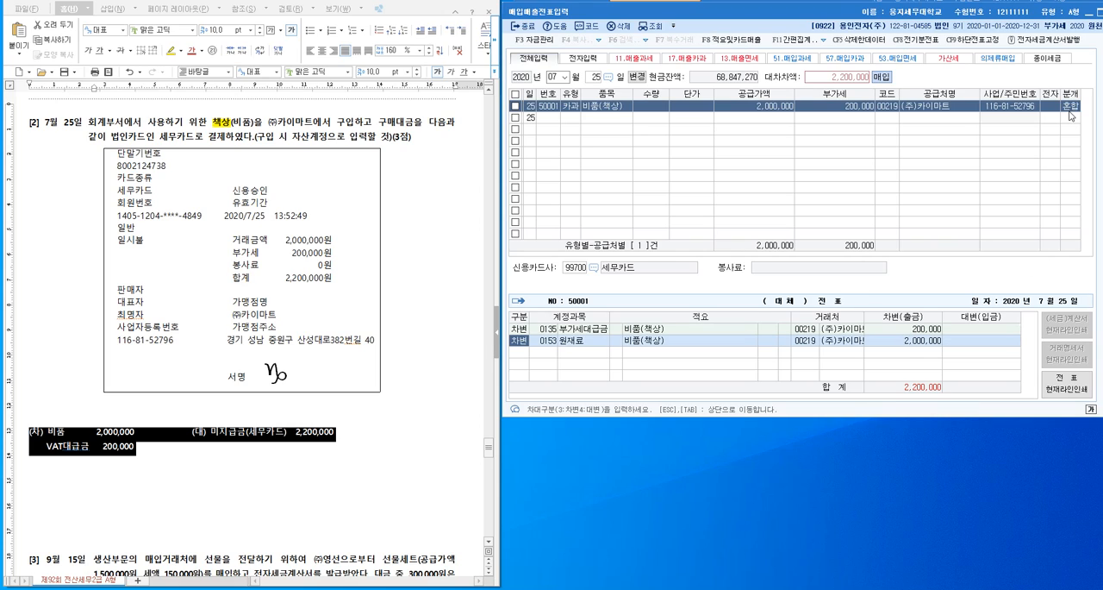
{"action": "left_click", "coordinate": [590, 333]}
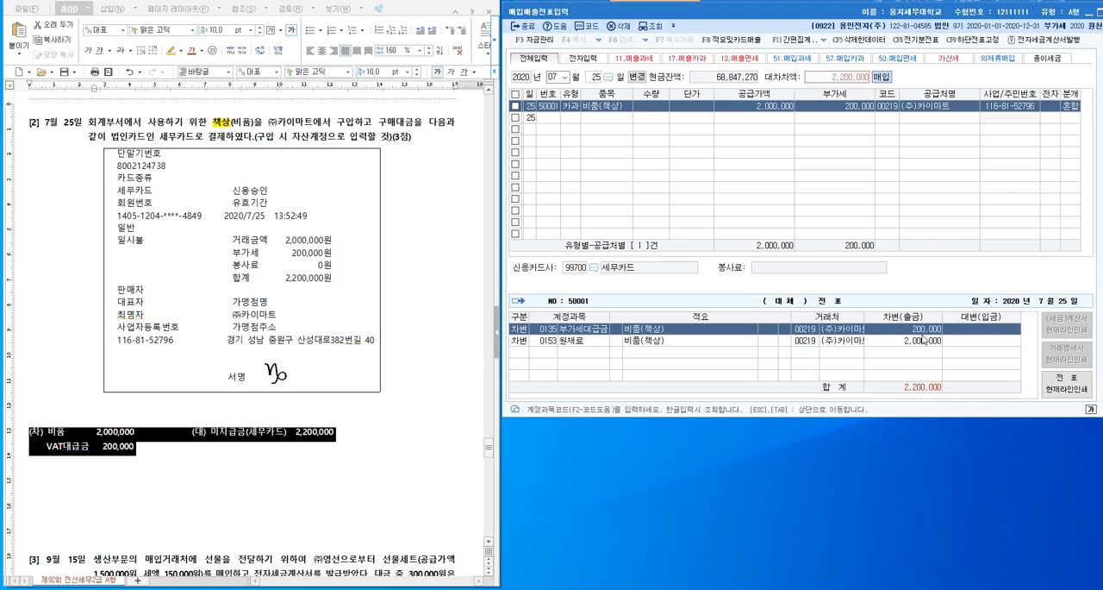
- Change the account of the 원재료 debit line in the lower journal section to 비품 (0212)
{"action": "left_click", "coordinate": [113, 454]}
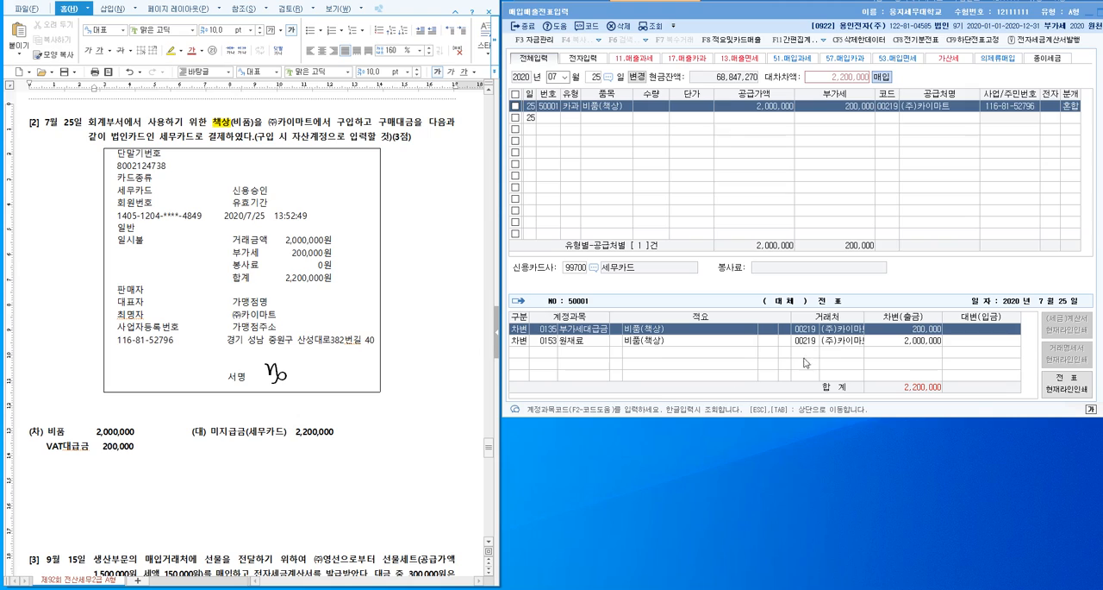
{"action": "left_click", "coordinate": [595, 345]}
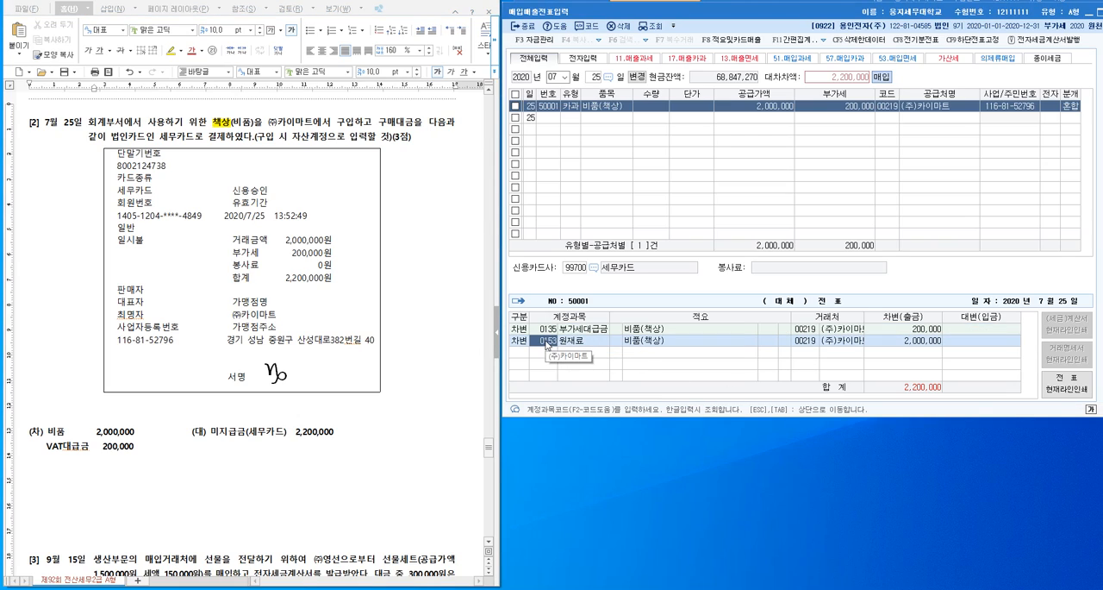
{"action": "type", "text": "비품"}
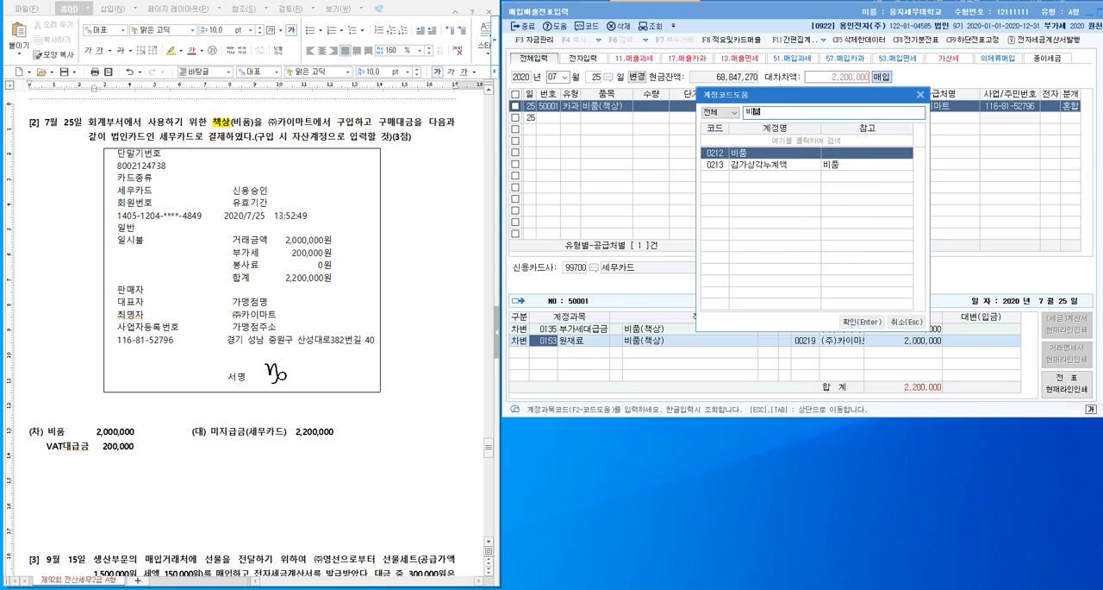
{"action": "key", "text": "Return"}
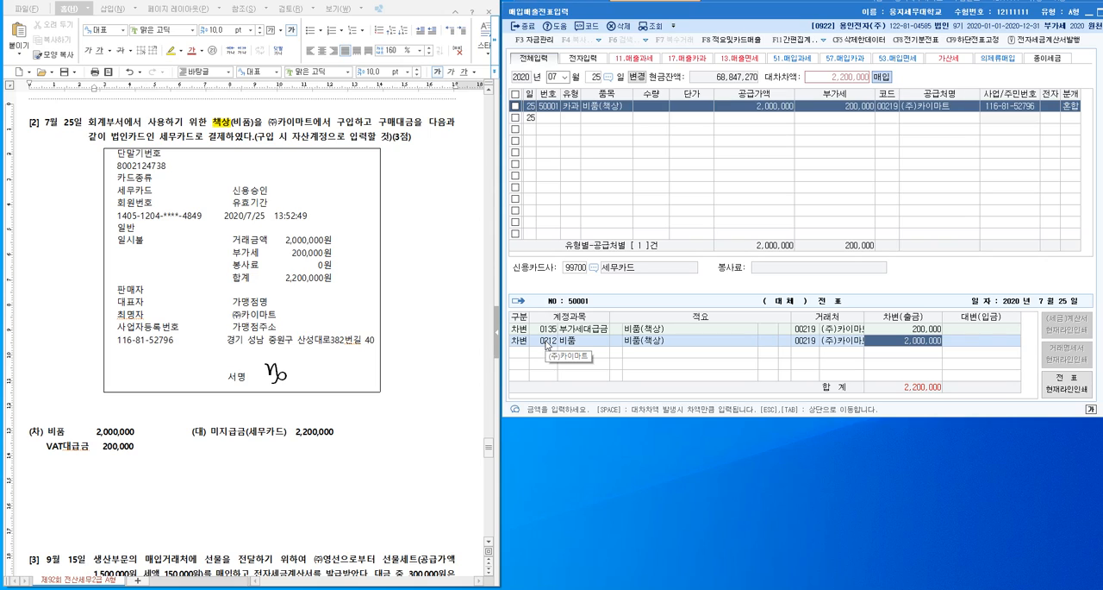
{"action": "key", "text": "Return"}
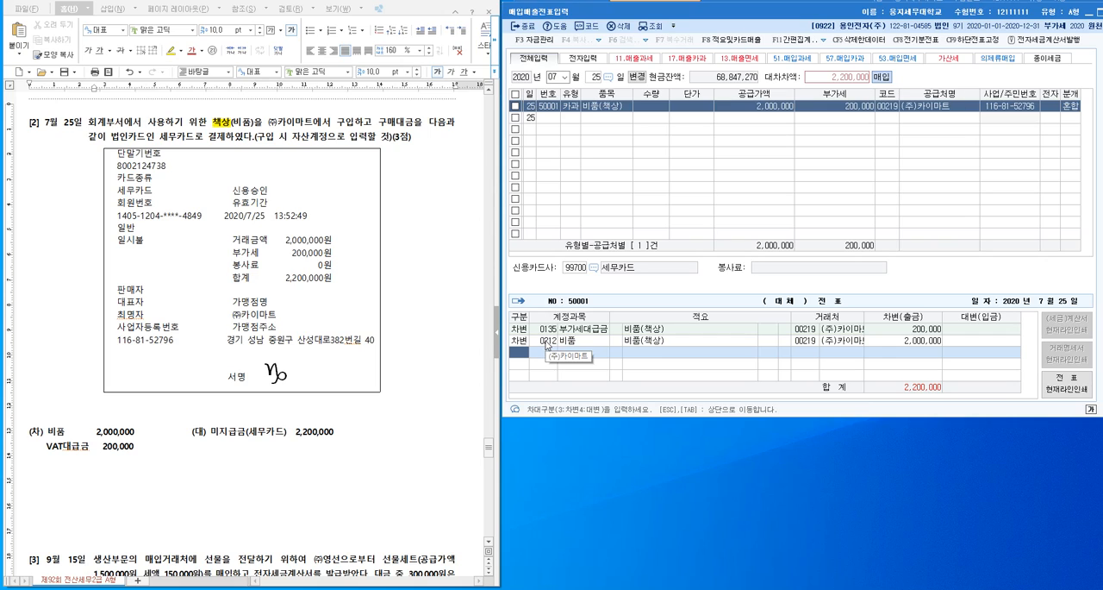
- Add a 대변 line with the account 미지급금 for 2,200,000 to the journal entry
{"action": "key", "text": "4"}
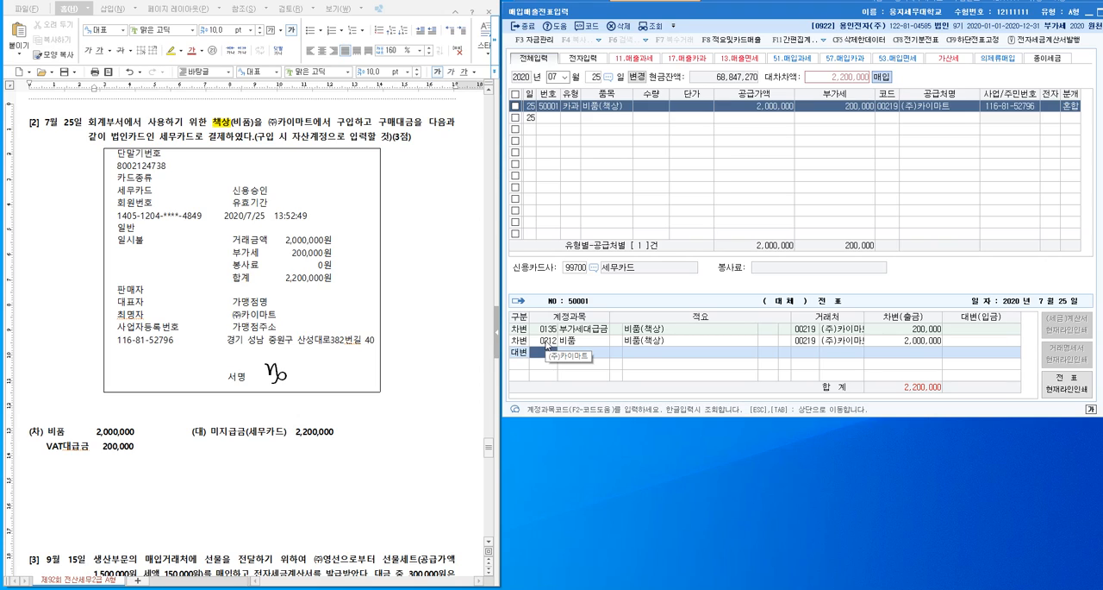
{"action": "type", "text": "미지급"}
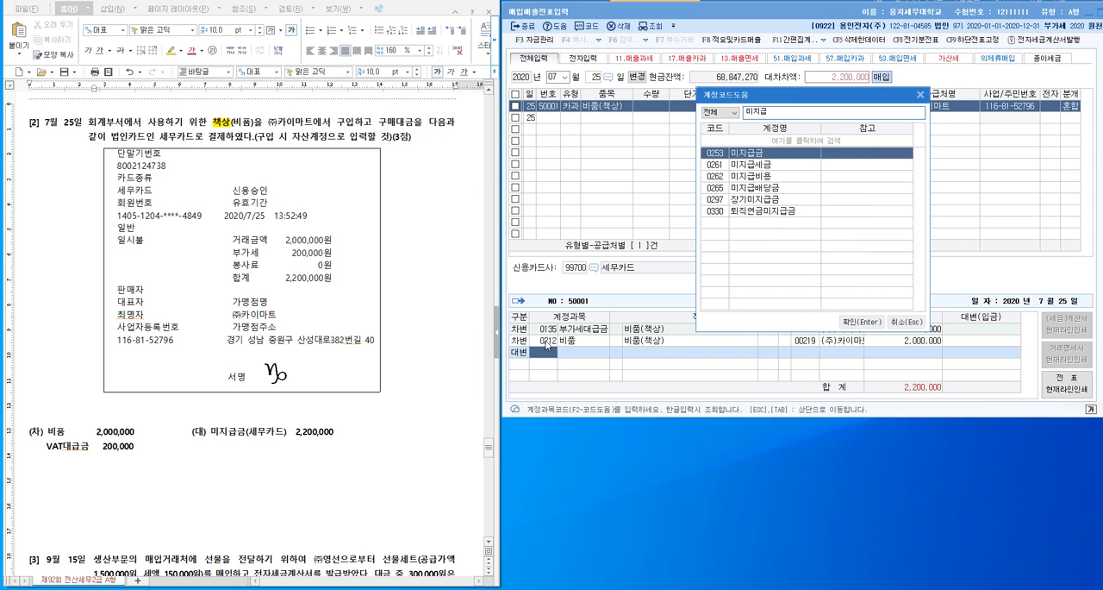
{"action": "key", "text": "Return"}
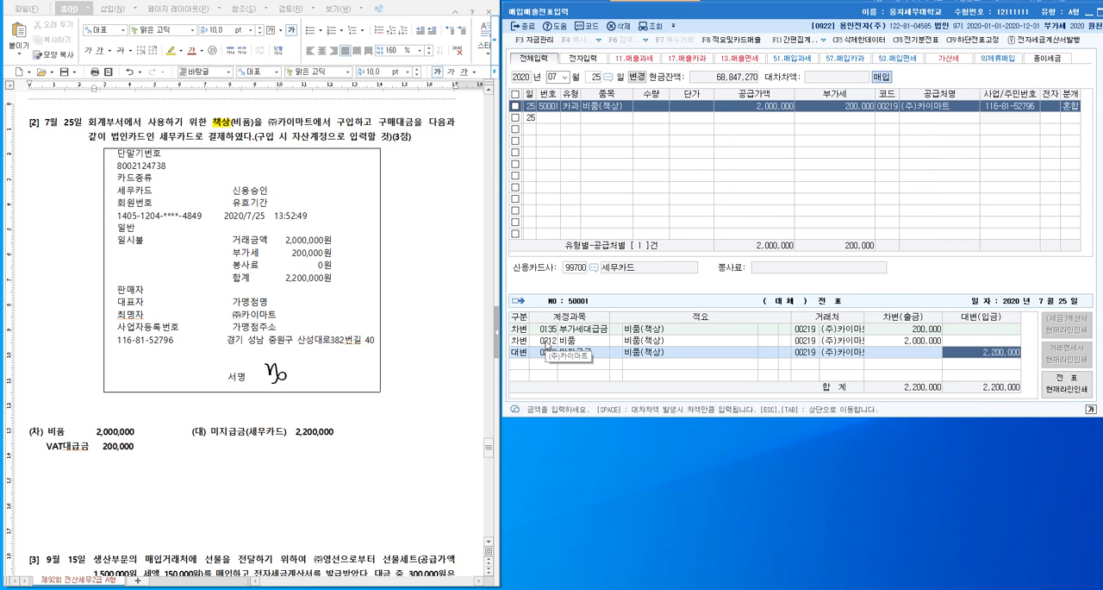
- Replace the 거래처 on the 미지급금 credit line with 세무카드, found by searching for 세무
{"action": "left_click", "coordinate": [809, 355]}
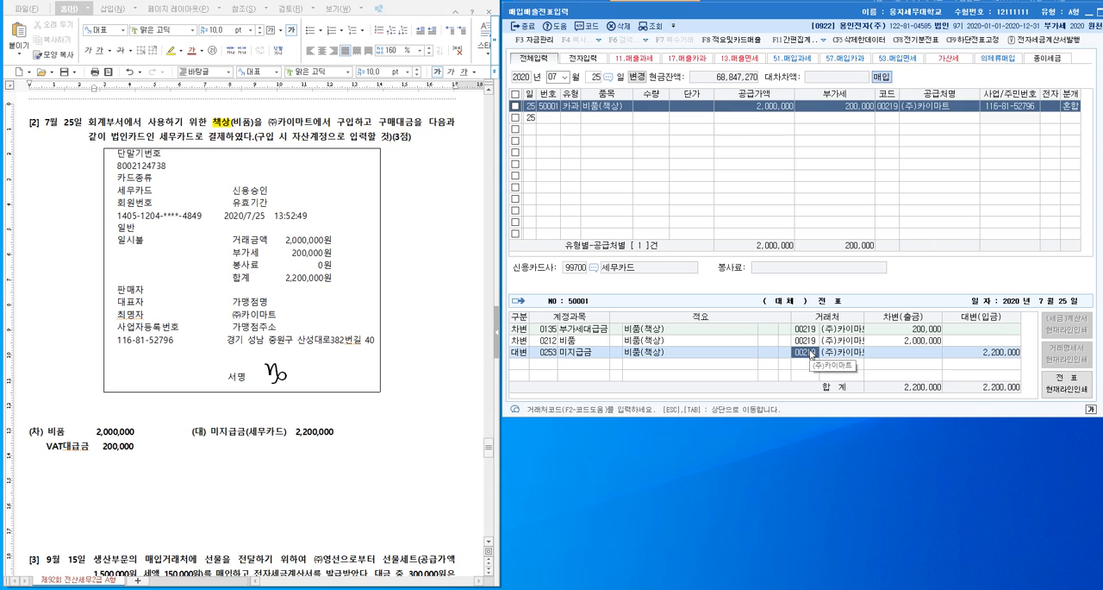
{"action": "key", "text": "F2"}
{"action": "type", "text": "세무"}
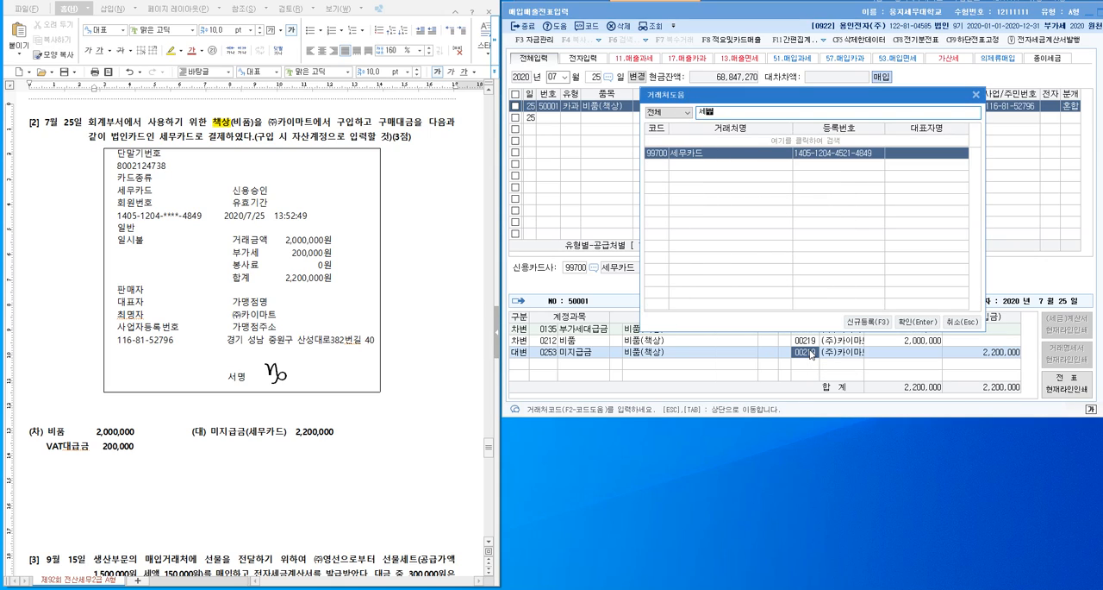
{"action": "key", "text": "Return"}
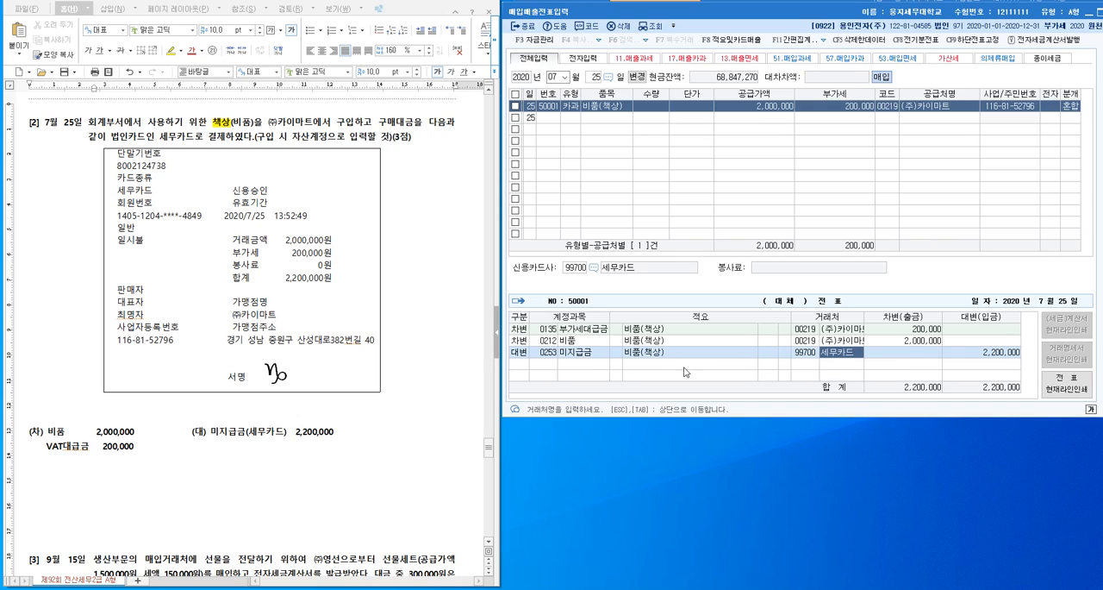
{"action": "left_click", "coordinate": [611, 352]}
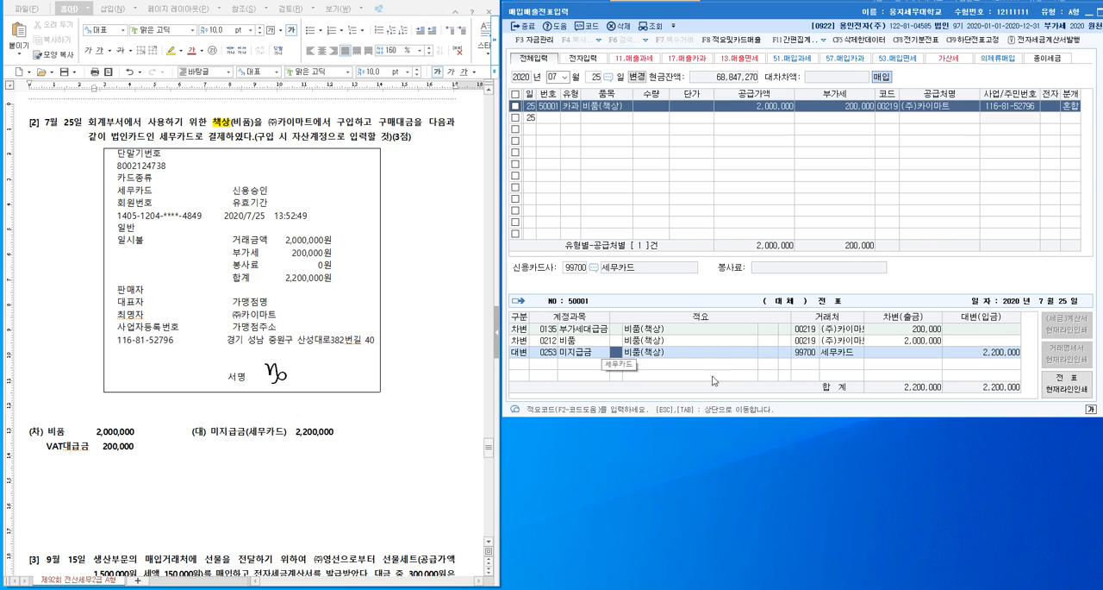
{"action": "left_click", "coordinate": [840, 354]}
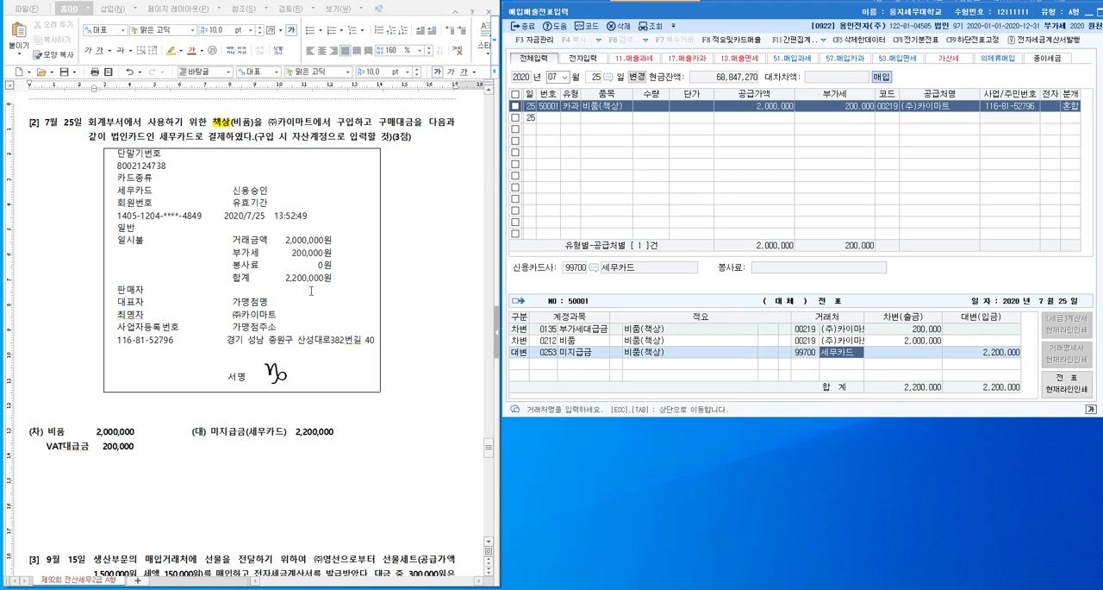
- Insert blank lines below problem [3] of September 15 in the exam document
{"action": "scroll", "coordinate": [321, 234], "scroll_direction": "down", "scroll_amount": 3}
{"action": "scroll", "coordinate": [322, 230], "scroll_direction": "down", "scroll_amount": 2}
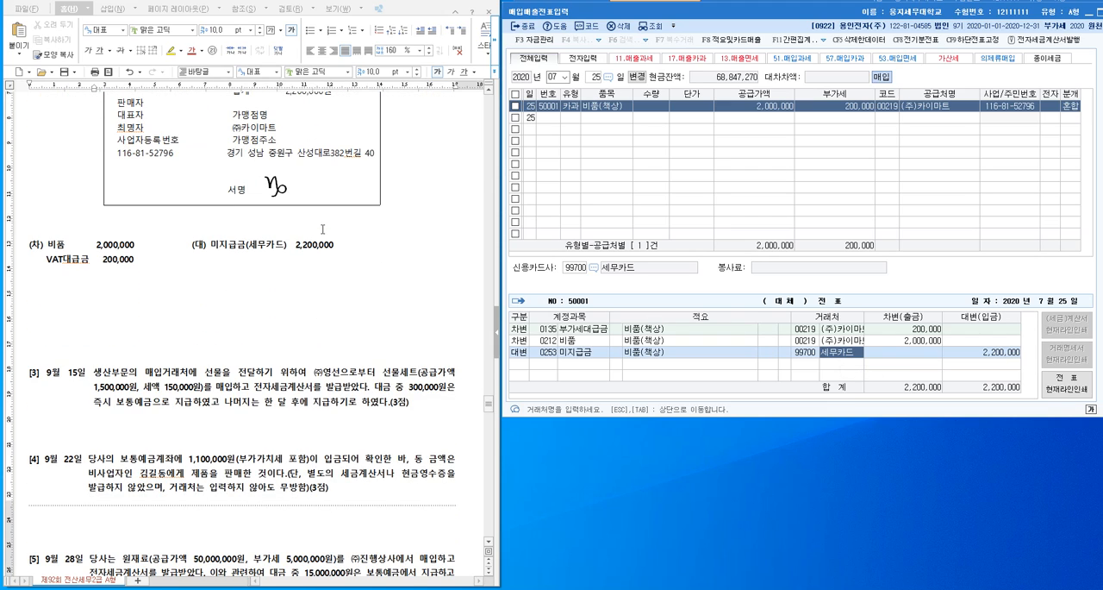
{"action": "scroll", "coordinate": [322, 229], "scroll_direction": "down", "scroll_amount": 6}
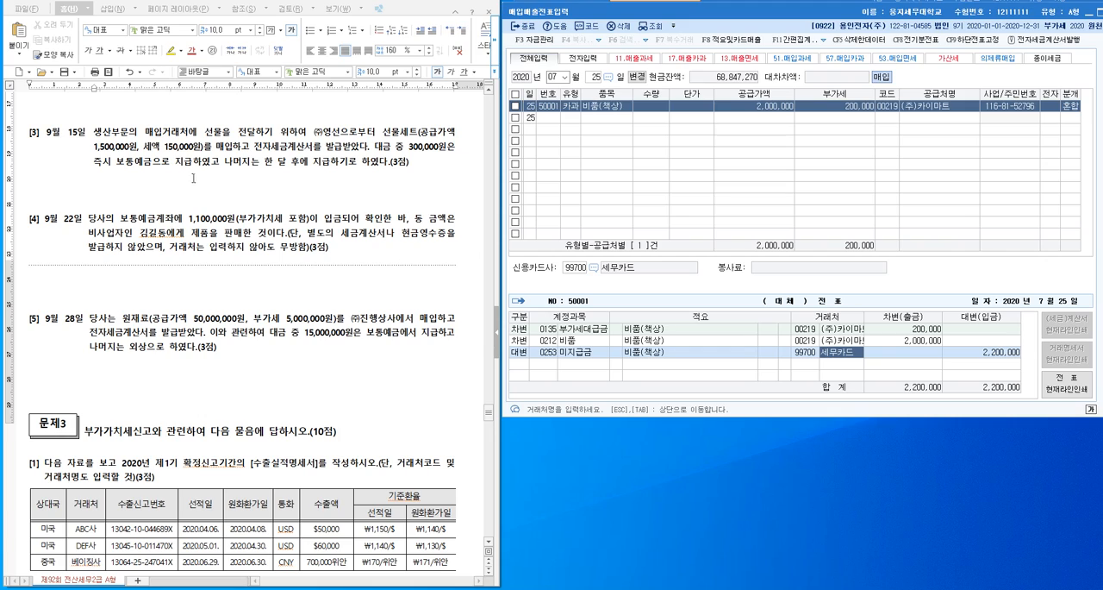
{"action": "left_click", "coordinate": [211, 186]}
{"action": "key", "text": "Return"}
{"action": "key", "text": "Return"}
{"action": "key", "text": "Return"}
{"action": "key", "text": "Return"}
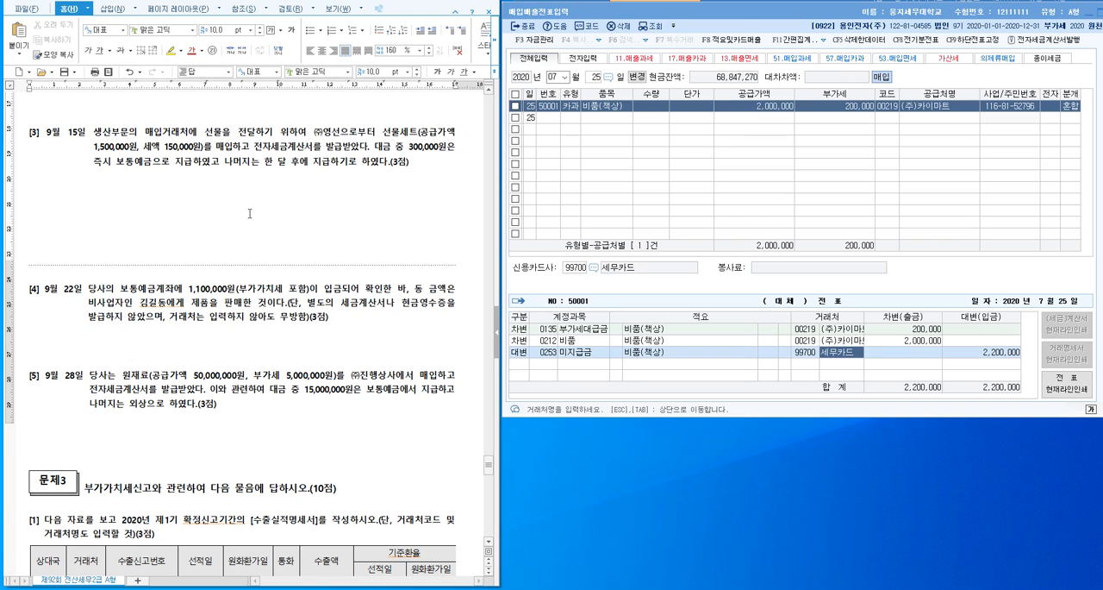
- Insert the note (접대비500번대코드) right after the word 선물 in the text of problem [3]
{"action": "left_click", "coordinate": [223, 133]}
{"action": "type", "text": "(접대"}
{"action": "key", "text": "BackSpace"}
{"action": "key", "text": "BackSpace"}
{"action": "key", "text": "BackSpace"}
{"action": "type", "text": "저접대비"}
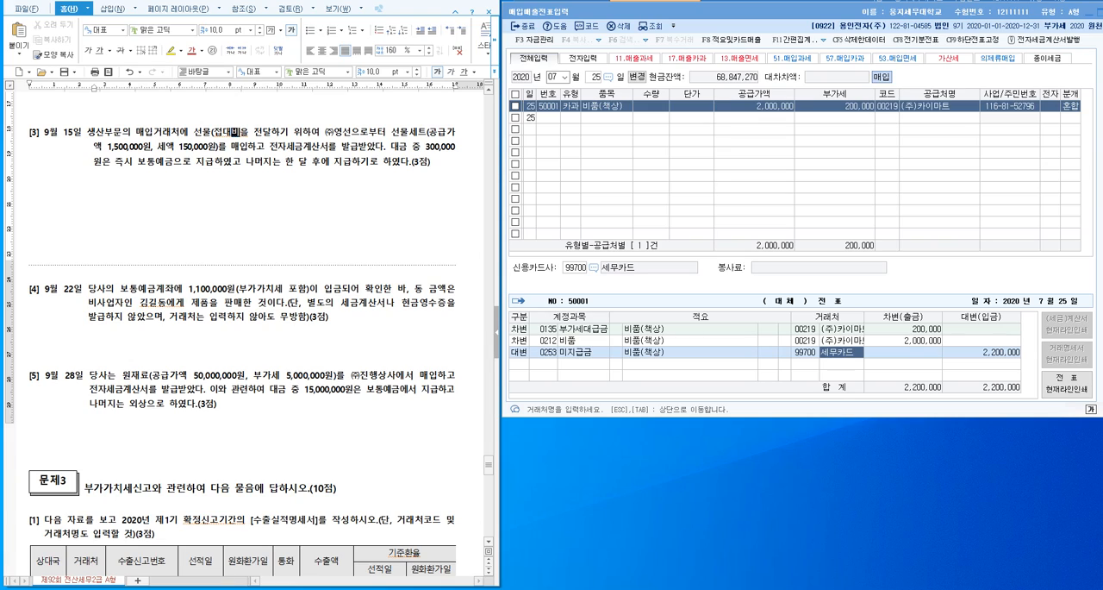
{"action": "type", "text": "500번"}
{"action": "type", "text": "대코드"}
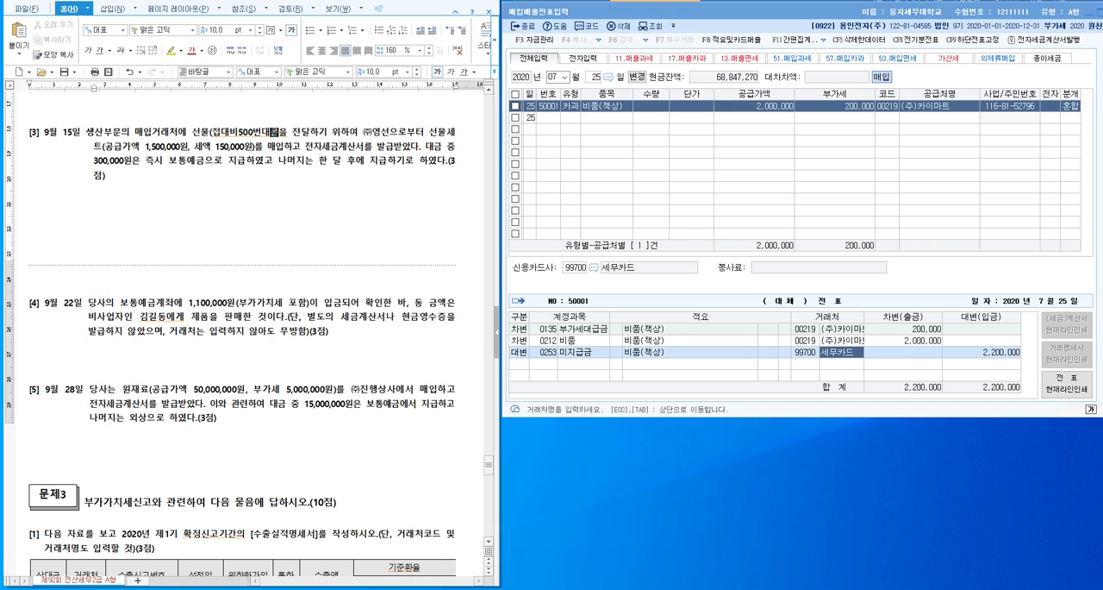
- Highlight the inserted note (접대비500번대코드) in yellow
{"action": "left_click_drag", "start_coordinate": [291, 135], "coordinate": [208, 135]}
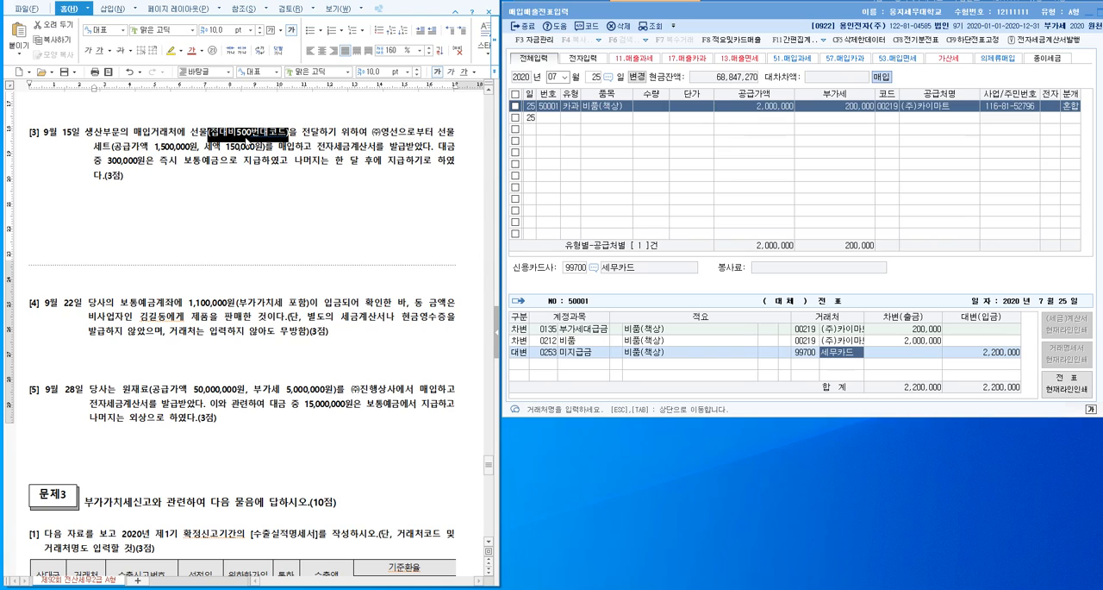
{"action": "left_click", "coordinate": [171, 50]}
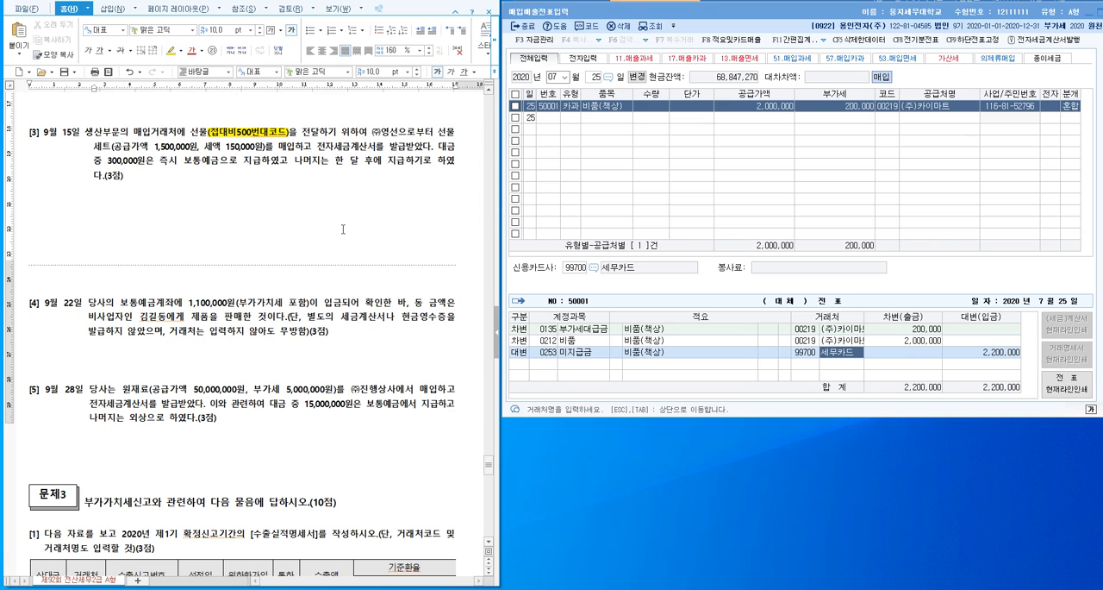
{"action": "left_click", "coordinate": [342, 230]}
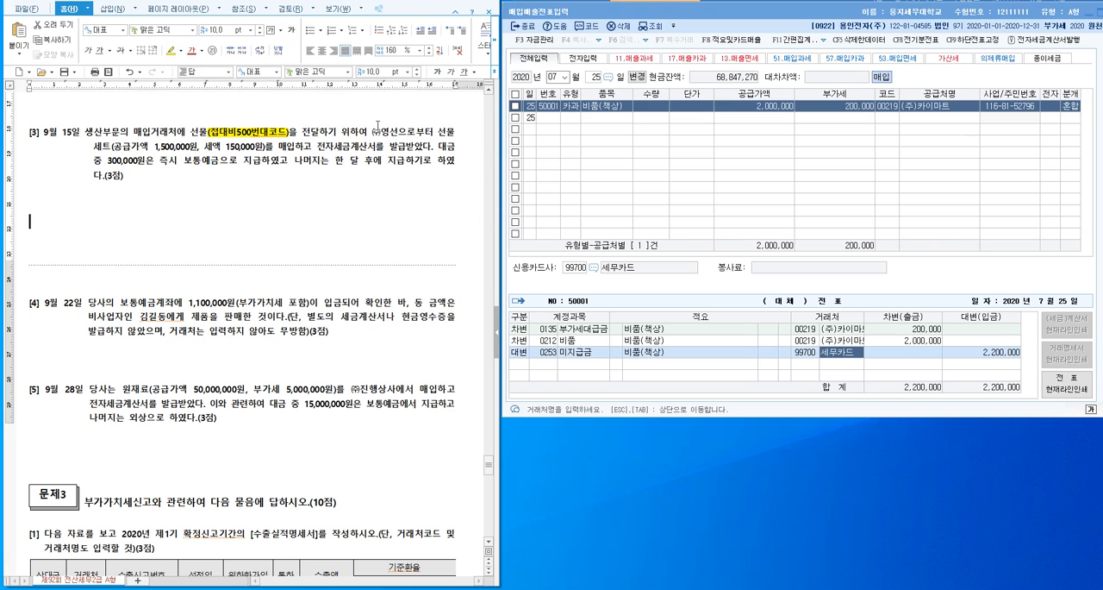
{"action": "left_click", "coordinate": [376, 131]}
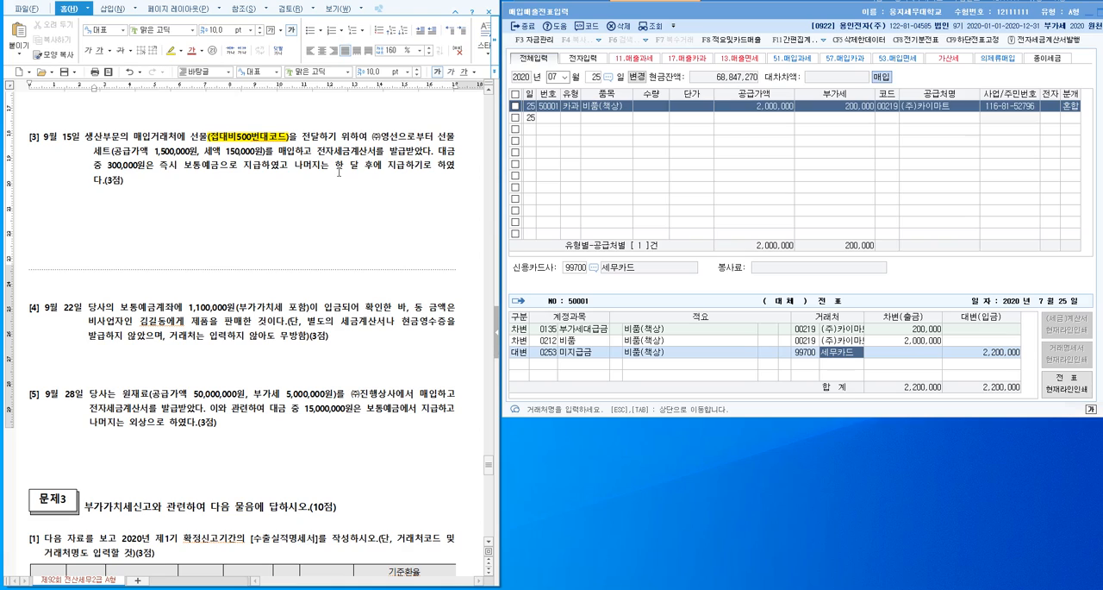
- Check the 전자세금계산서 sentence in problem [3] and write 접대비 - 매입세액불공제 사항 on the blank line below the problem
{"action": "left_click_drag", "start_coordinate": [317, 154], "coordinate": [433, 155]}
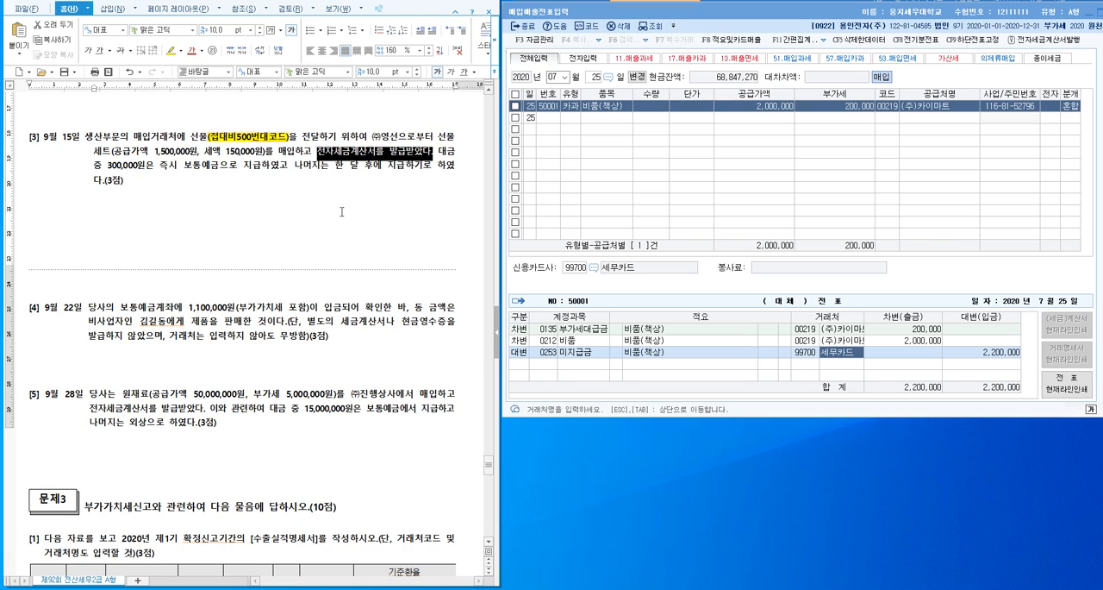
{"action": "left_click", "coordinate": [308, 219]}
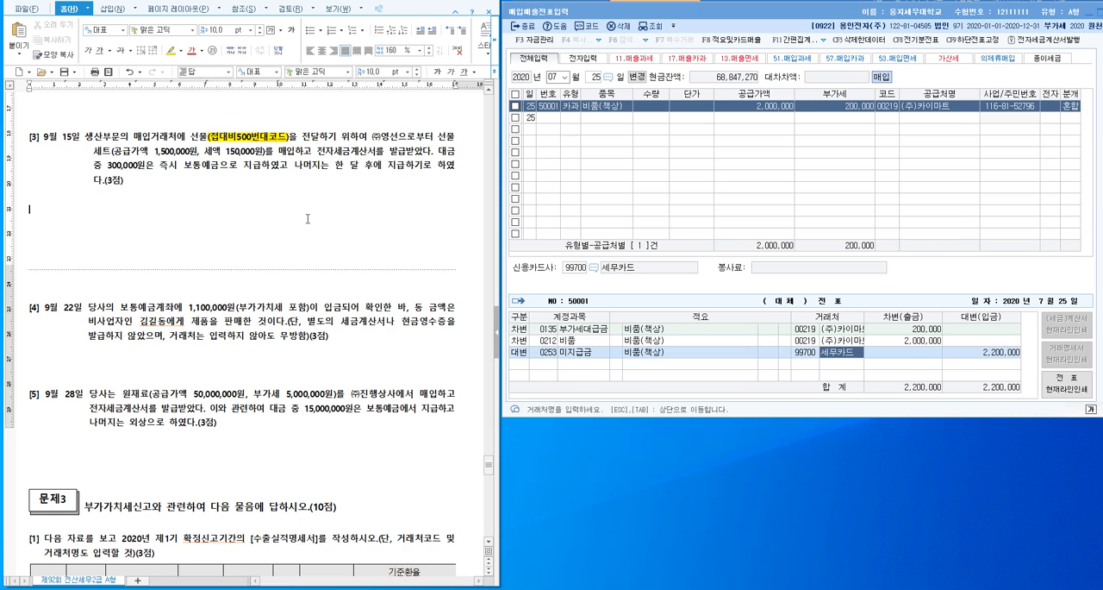
{"action": "type", "text": "접대비 - "}
{"action": "type", "text": "매입세액불공ㅈ"}
{"action": "type", "text": "제 시"}
{"action": "type", "text": "항"}
{"action": "key", "text": "Return"}
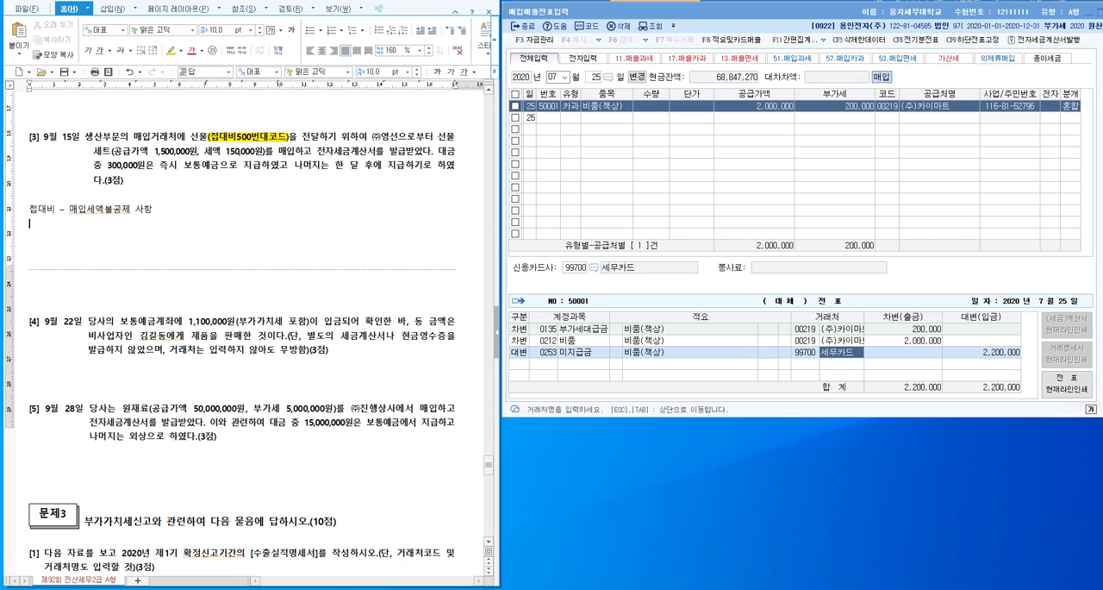
- Add a second note line reading 불공되는 전자세금계산서를 수취했다면 매입세액 기록 + 불공
{"action": "type", "text": "불공되는 "}
{"action": "type", "text": "전자세금계산서"}
{"action": "type", "text": "를 수취"}
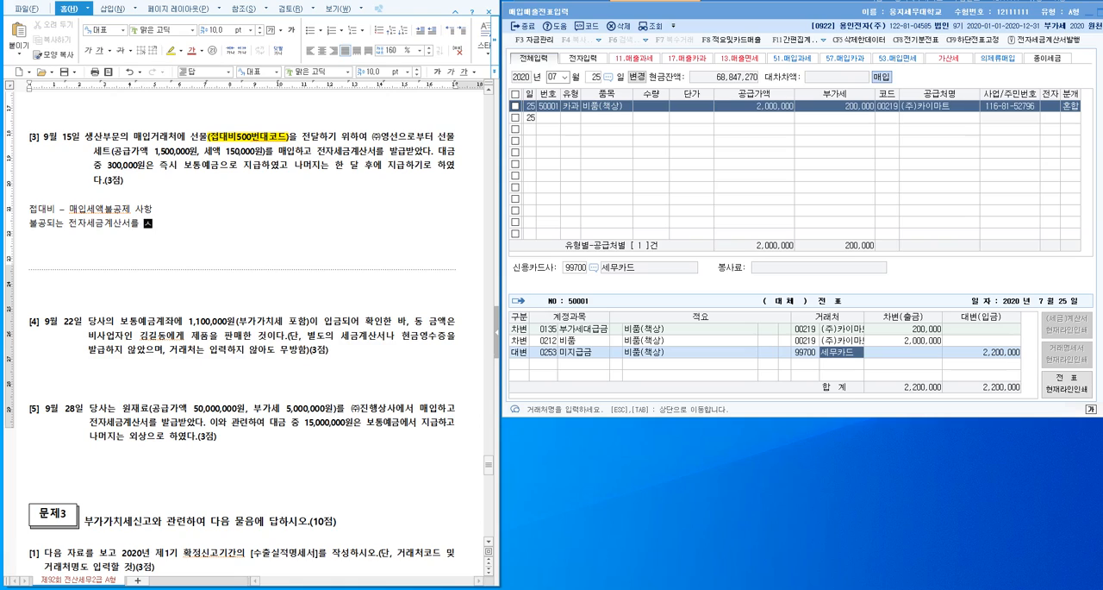
{"action": "type", "text": "했다면 매입세액 기"}
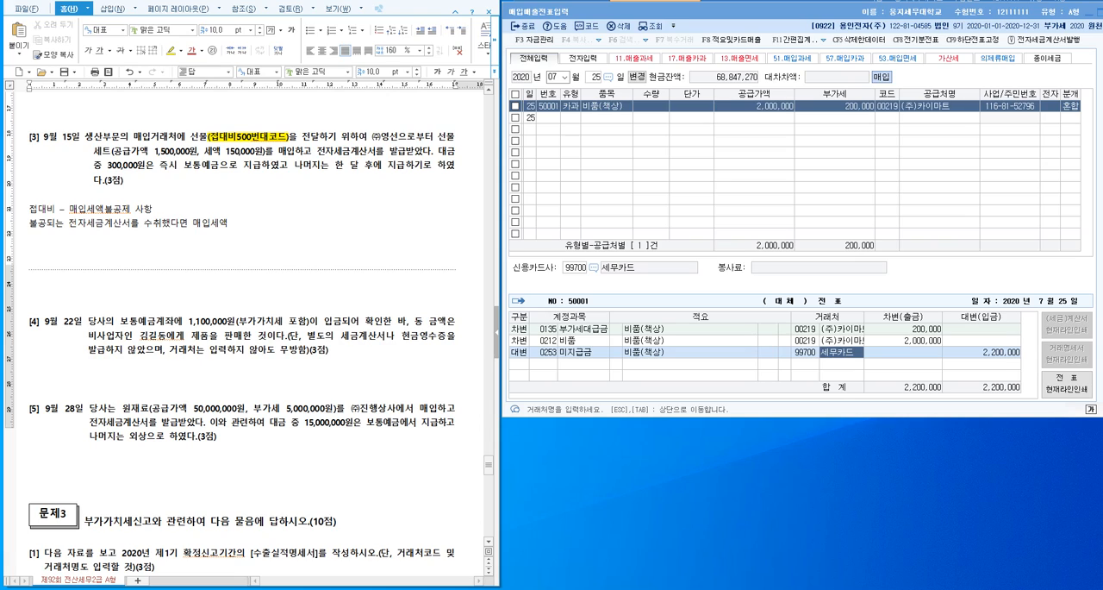
{"action": "type", "text": "록 + 불공"}
- Move the voucher window out of the way and open 부가가치세신고서 from the 부가가치 section
{"action": "left_click_drag", "start_coordinate": [782, 12], "coordinate": [782, 139]}
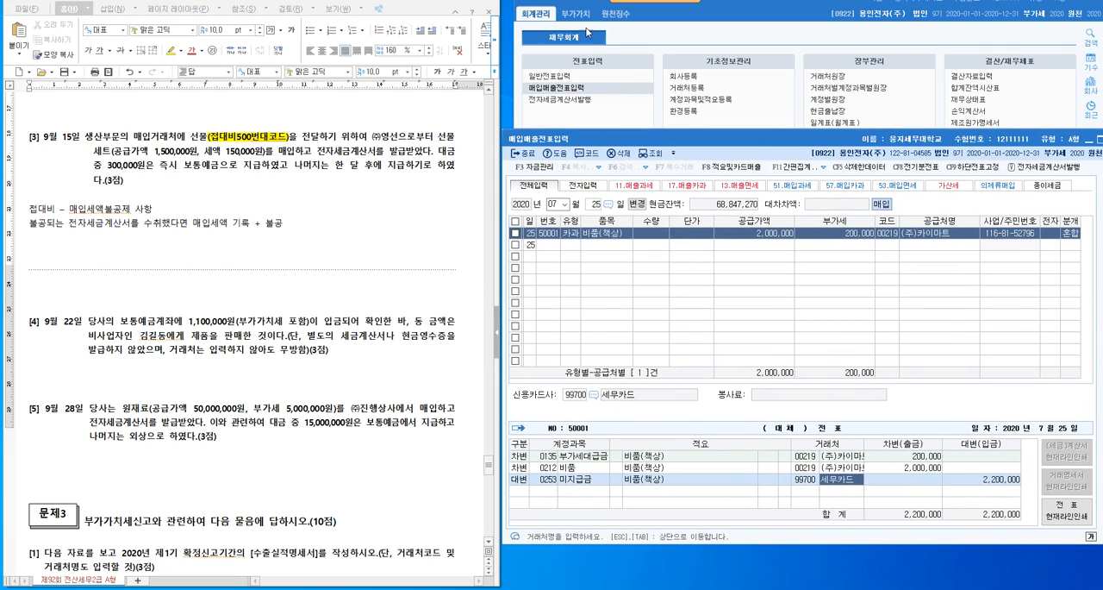
{"action": "left_click", "coordinate": [576, 14]}
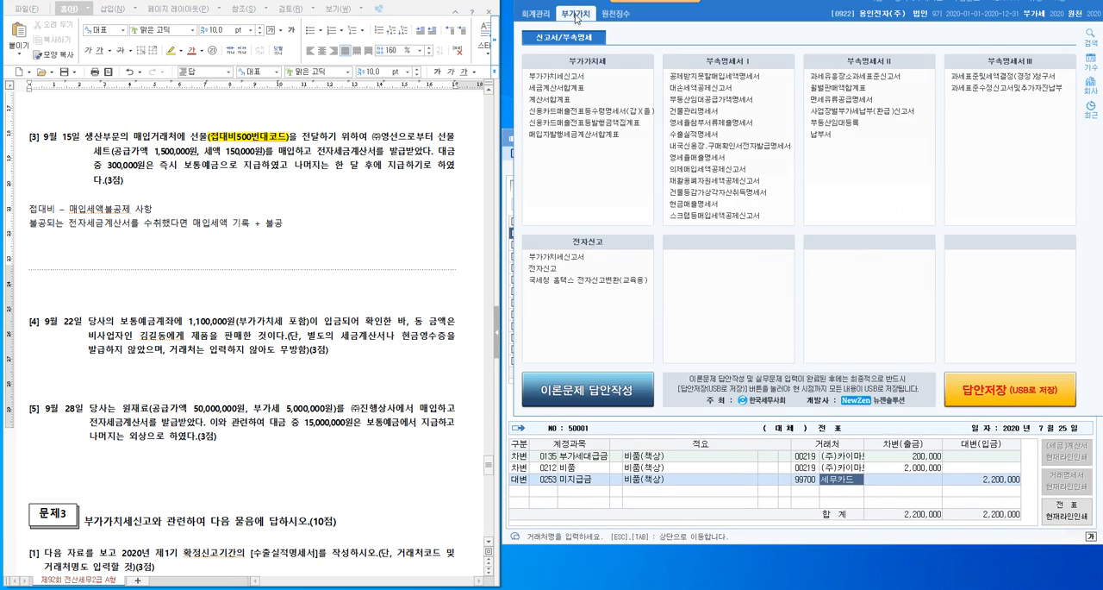
{"action": "left_click", "coordinate": [584, 77]}
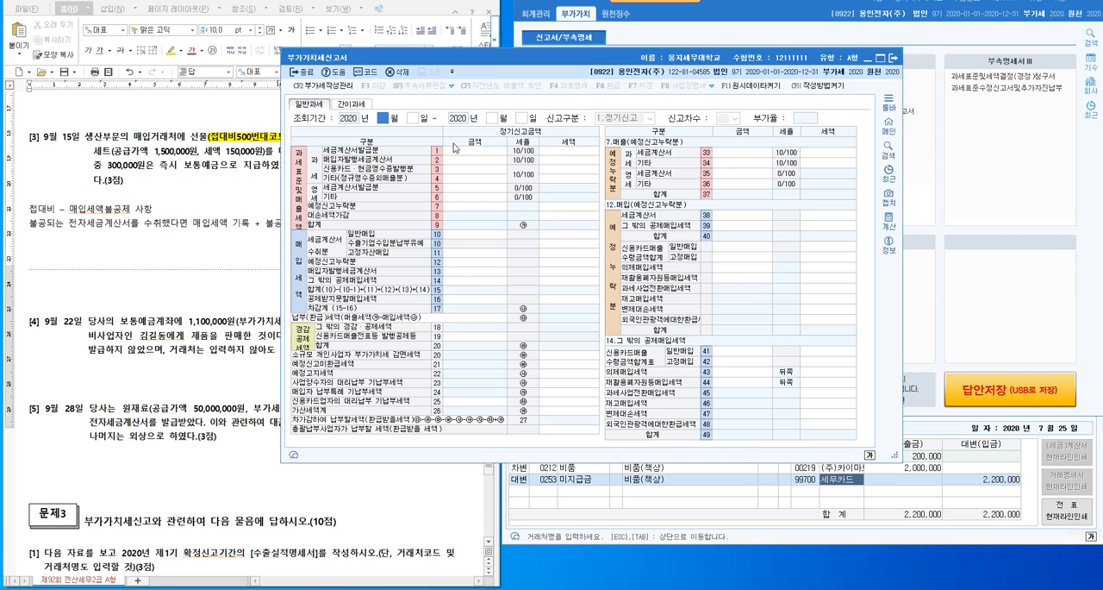
- Load the VAT return for the 조회기간 July 1 to September 30, 2020
{"action": "type", "text": "9"}
{"action": "key", "text": "Return"}
{"action": "type", "text": "1"}
{"action": "left_click", "coordinate": [387, 122]}
{"action": "type", "text": "7"}
{"action": "key", "text": "Return"}
{"action": "key", "text": "Return"}
{"action": "type", "text": "9"}
{"action": "key", "text": "Return"}
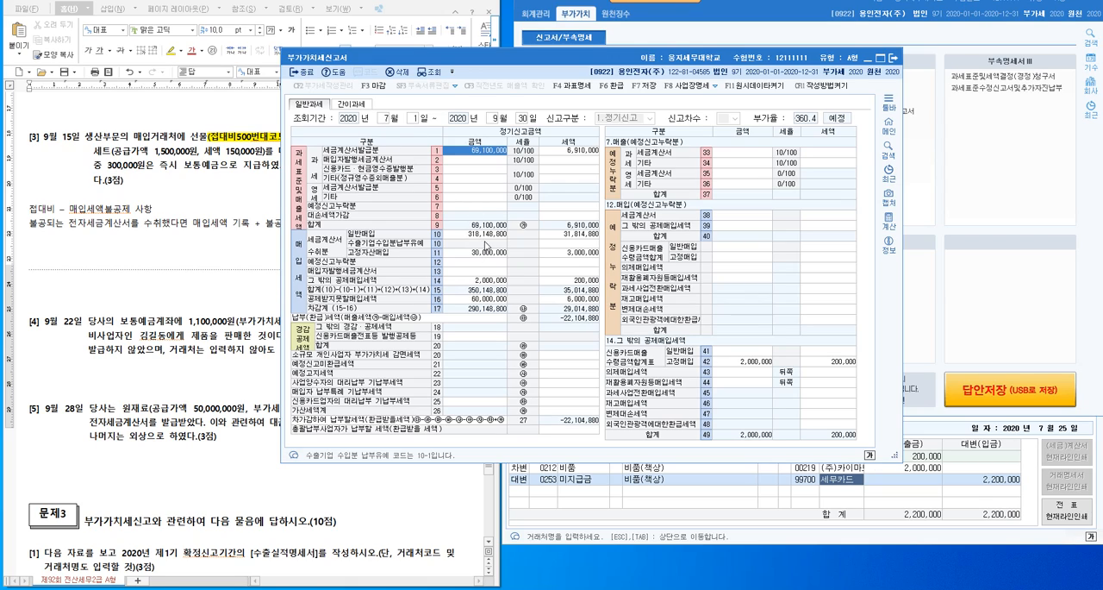
- Place the VAT return beside the notes, review its input tax lines, and close it to return to 매입매출전표입력
{"action": "left_click", "coordinate": [203, 137]}
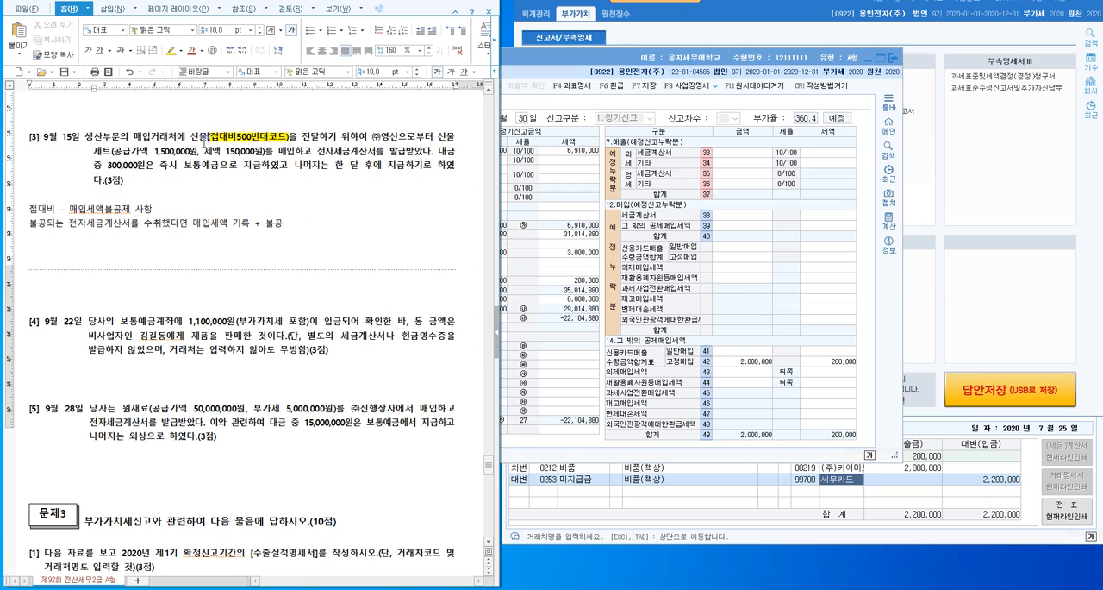
{"action": "left_click", "coordinate": [701, 68]}
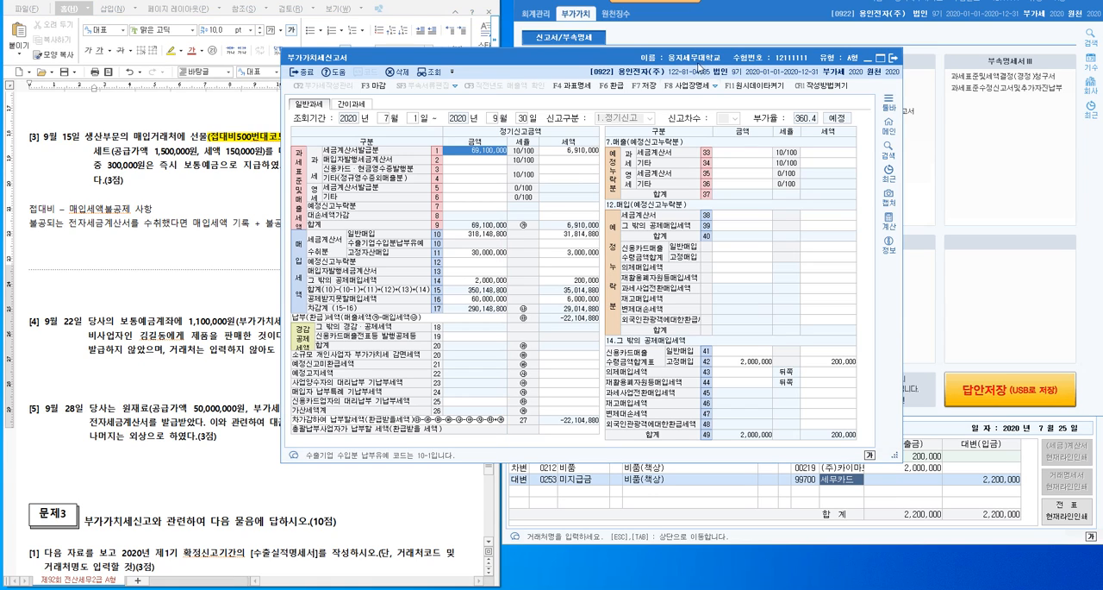
{"action": "left_click_drag", "start_coordinate": [640, 57], "coordinate": [848, 18]}
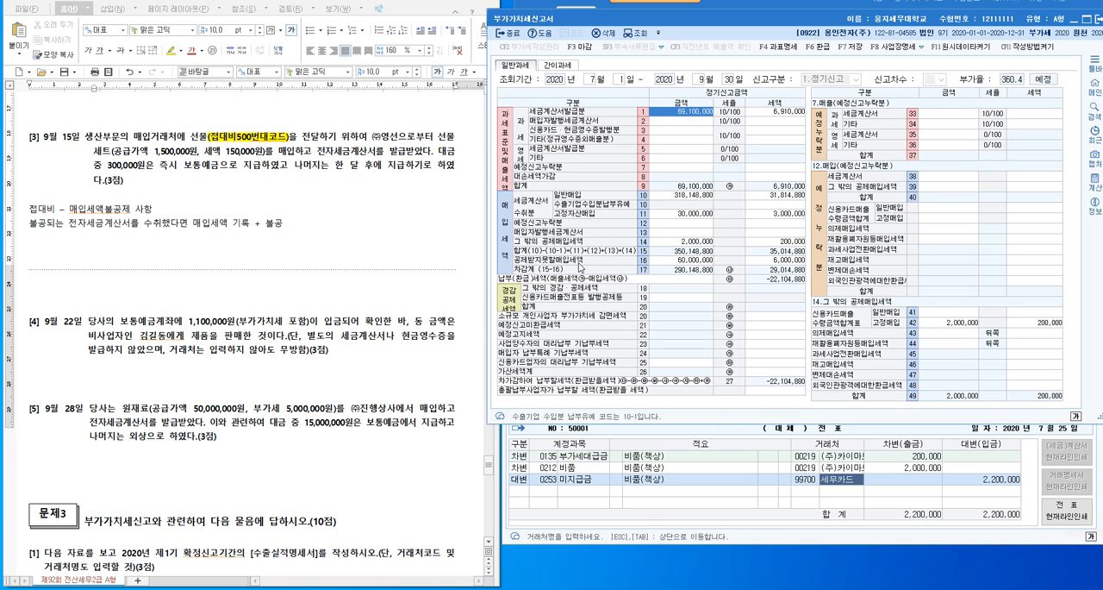
{"action": "left_click", "coordinate": [1096, 25]}
{"action": "left_click", "coordinate": [841, 241]}
{"action": "left_click", "coordinate": [726, 510]}
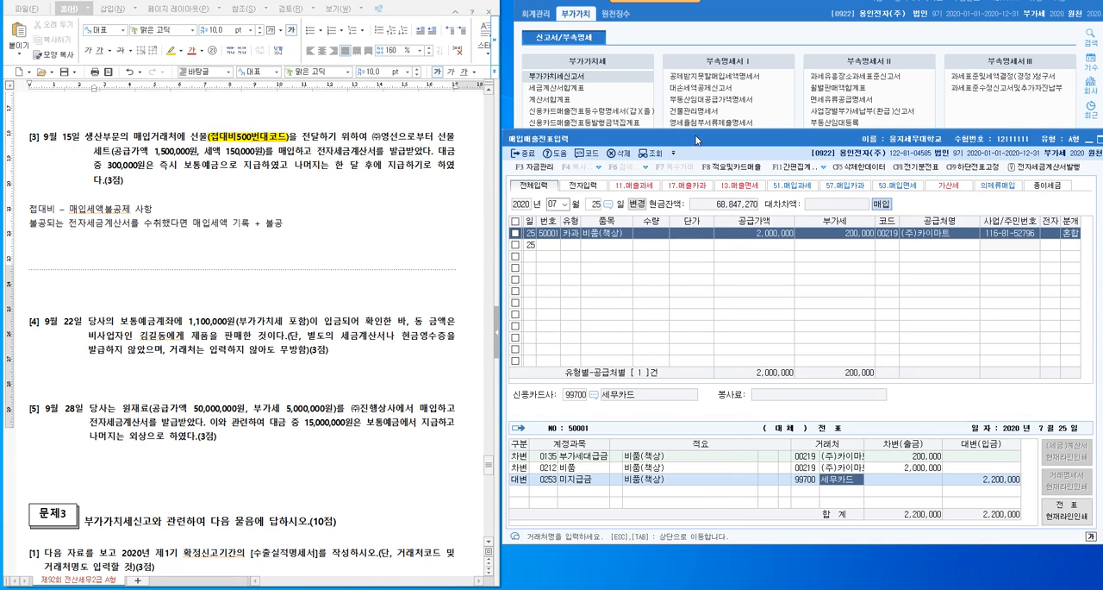
- Move the voucher window up and review problem [3]'s payment terms for the 보통예금 portion and the remaining balance
{"action": "left_click_drag", "start_coordinate": [811, 146], "coordinate": [817, 67]}
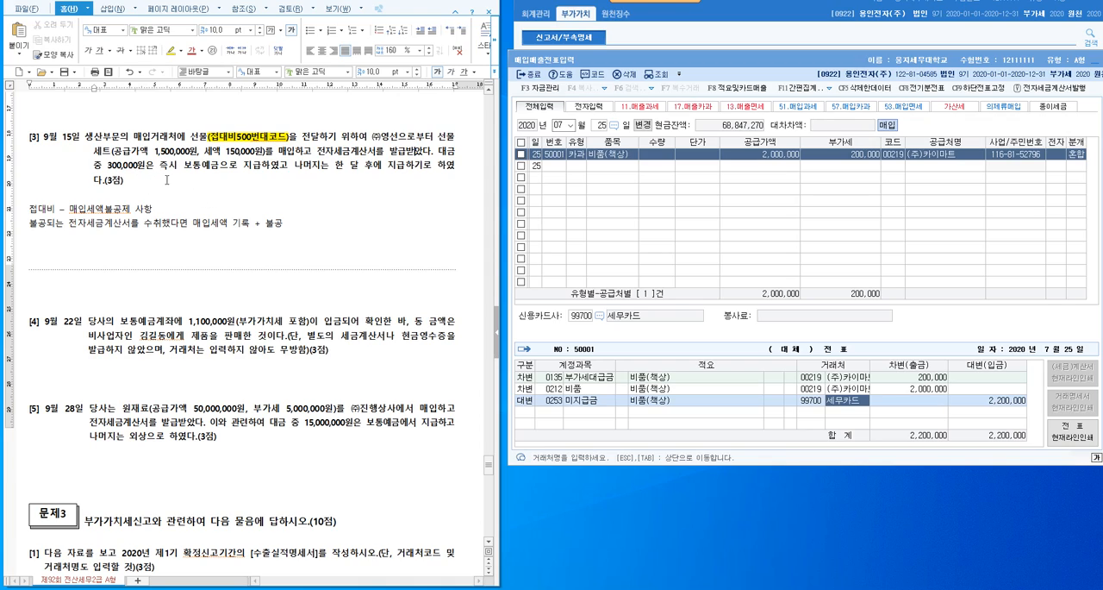
{"action": "left_click_drag", "start_coordinate": [185, 168], "coordinate": [261, 172]}
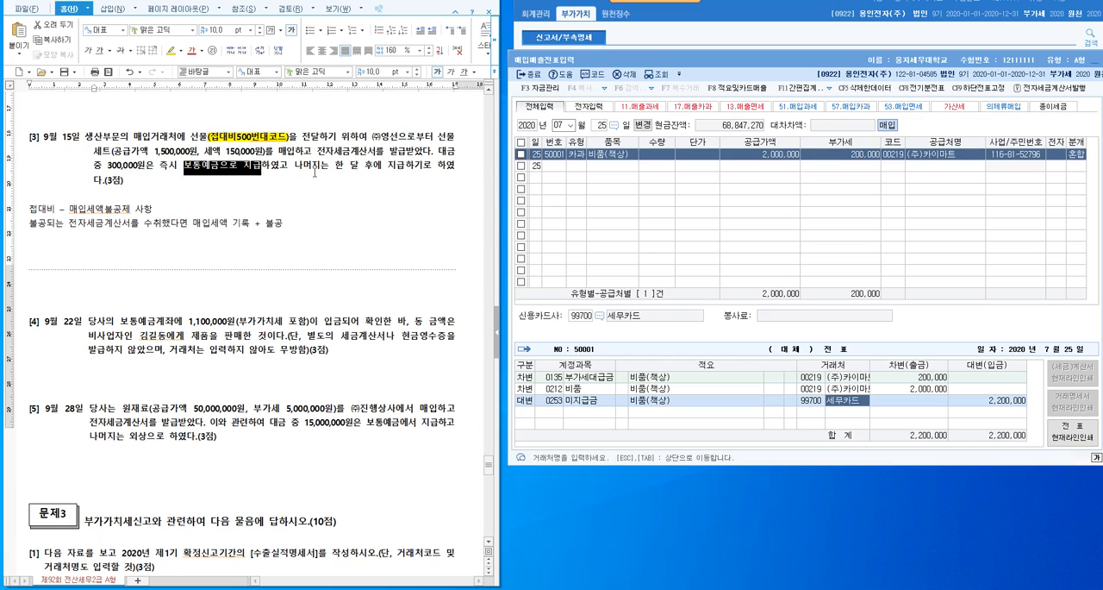
{"action": "left_click_drag", "start_coordinate": [295, 164], "coordinate": [404, 176]}
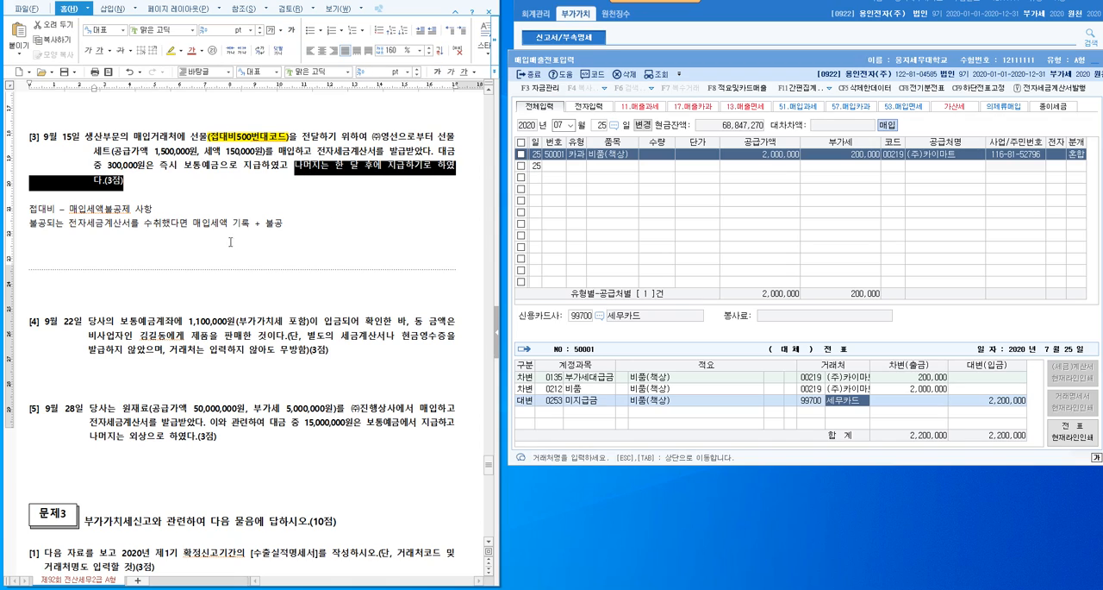
- Remove the surplus blank lines between problem [2]'s journal entry note and problem [3]
{"action": "scroll", "coordinate": [258, 250], "scroll_direction": "up", "scroll_amount": 3}
{"action": "left_click", "coordinate": [171, 163]}
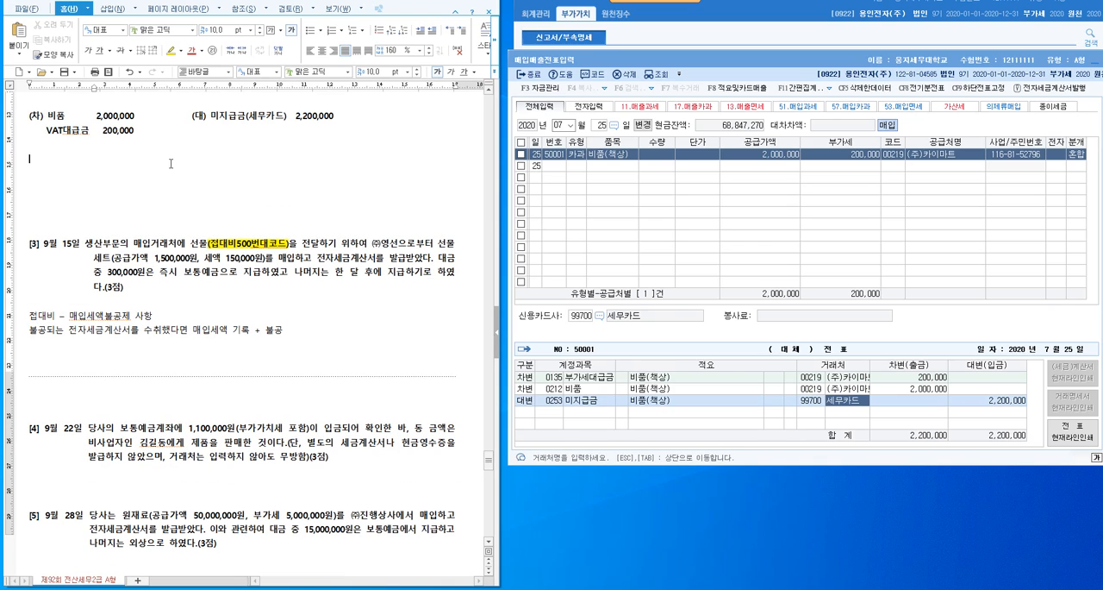
{"action": "key", "text": "Delete"}
{"action": "key", "text": "Delete"}
{"action": "key", "text": "Delete"}
{"action": "key", "text": "Delete"}
{"action": "key", "text": "Delete"}
- Below problem [3]'s notes, write the debit side of the entry as (차) 접대비(제조) 1,650,000
{"action": "left_click", "coordinate": [231, 281]}
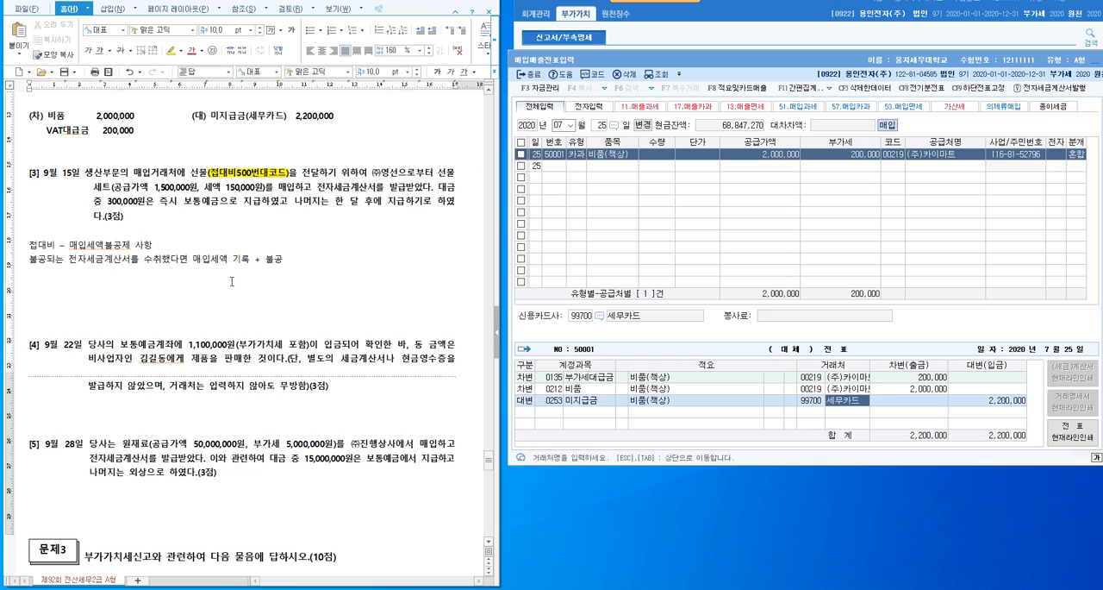
{"action": "type", "text": "(차) 접대비(제조)"}
{"action": "left_click_drag", "start_coordinate": [121, 188], "coordinate": [265, 189]}
{"action": "left_click", "coordinate": [167, 284]}
{"action": "type", "text": "1,650,000                "}
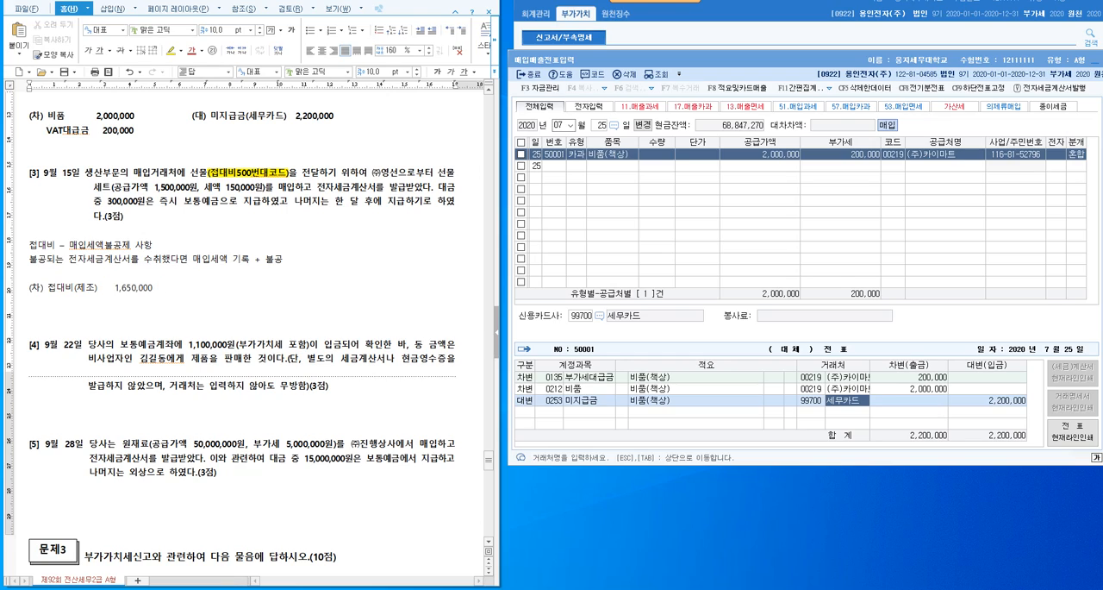
{"action": "type", "text": "(대) 보통예금      300,000"}
- Add the credit side to the note: (대) 보통예금 300,000 and, on the line below, 미지급금 1,350,000
{"action": "key", "text": "Return"}
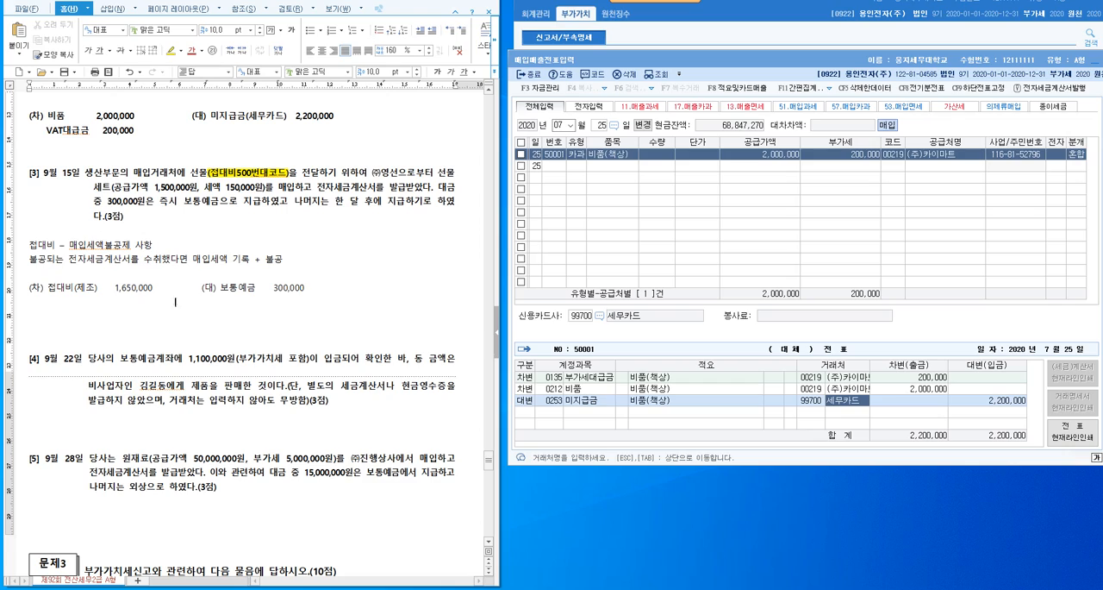
{"action": "type", "text": "미지급금"}
{"action": "type", "text": "1,350,000"}
- Start a voucher dated September 15 in 매입매출전표입력 with the VAT type 54 불공
{"action": "left_click", "coordinate": [561, 126]}
{"action": "type", "text": "09"}
{"action": "key", "text": "Return"}
{"action": "type", "text": "15"}
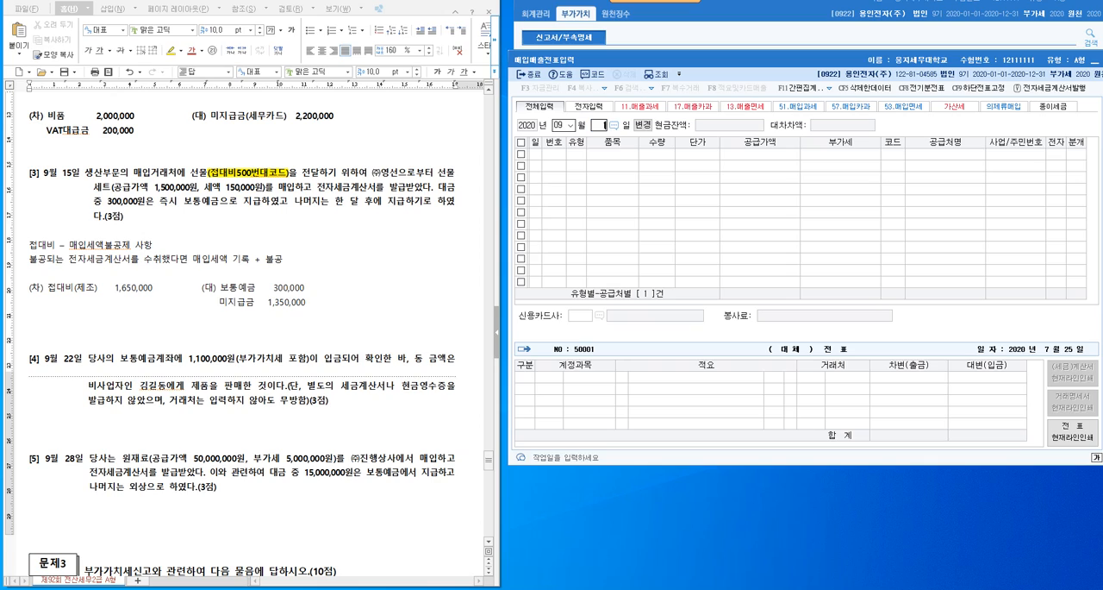
{"action": "key", "text": "Return"}
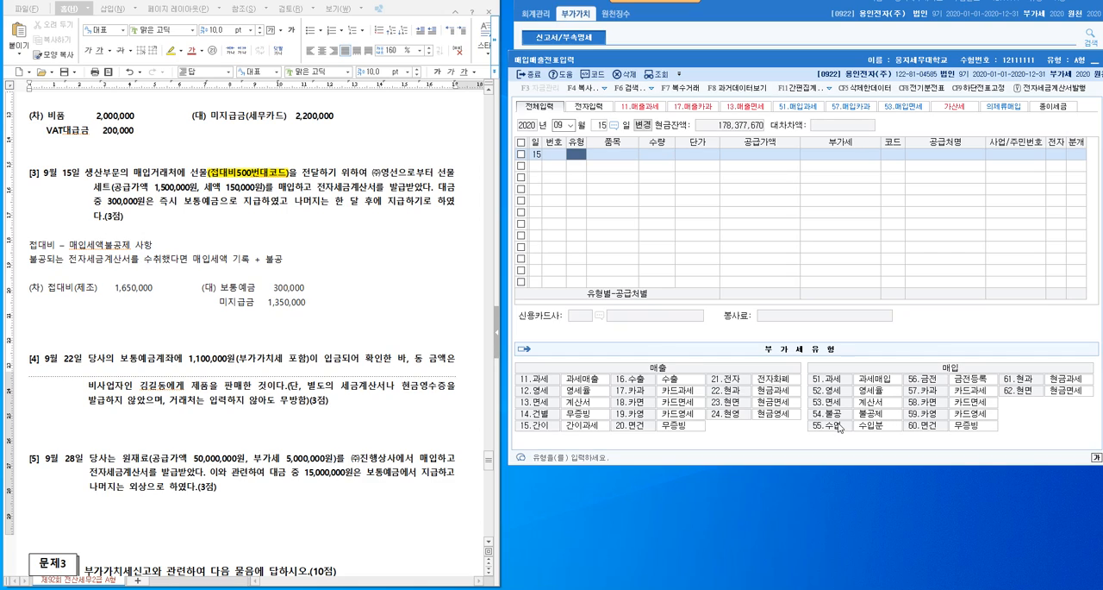
{"action": "type", "text": "54"}
{"action": "key", "text": "Return"}
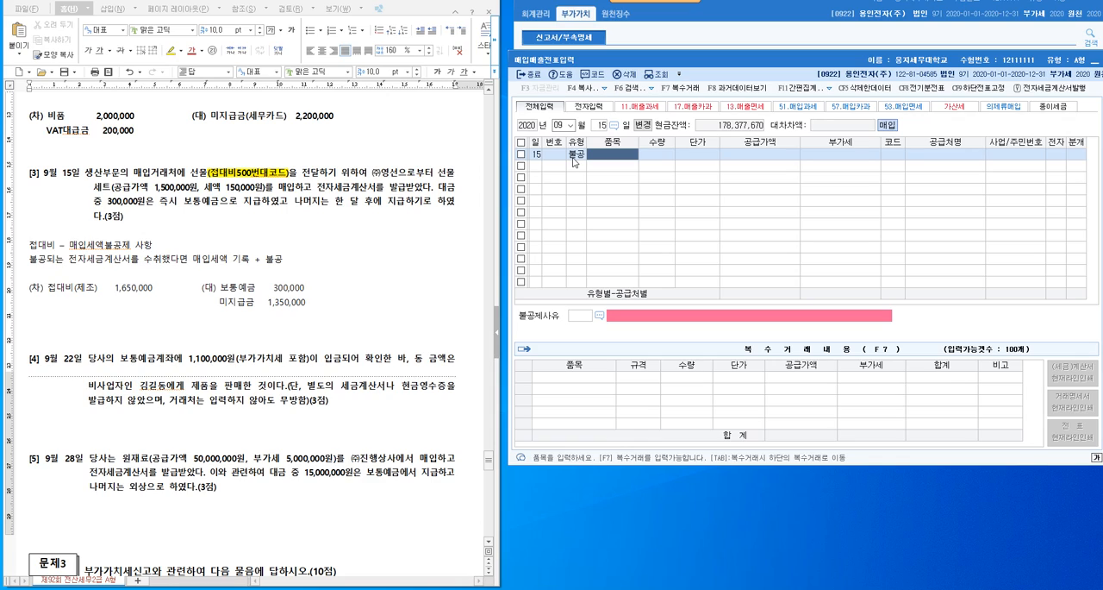
- Enter 접대비 as the item and 1,500,000 as the supply amount of the September 15 voucher
{"action": "type", "text": "접대비"}
{"action": "key", "text": "Return"}
{"action": "key", "text": "Return"}
{"action": "key", "text": "Return"}
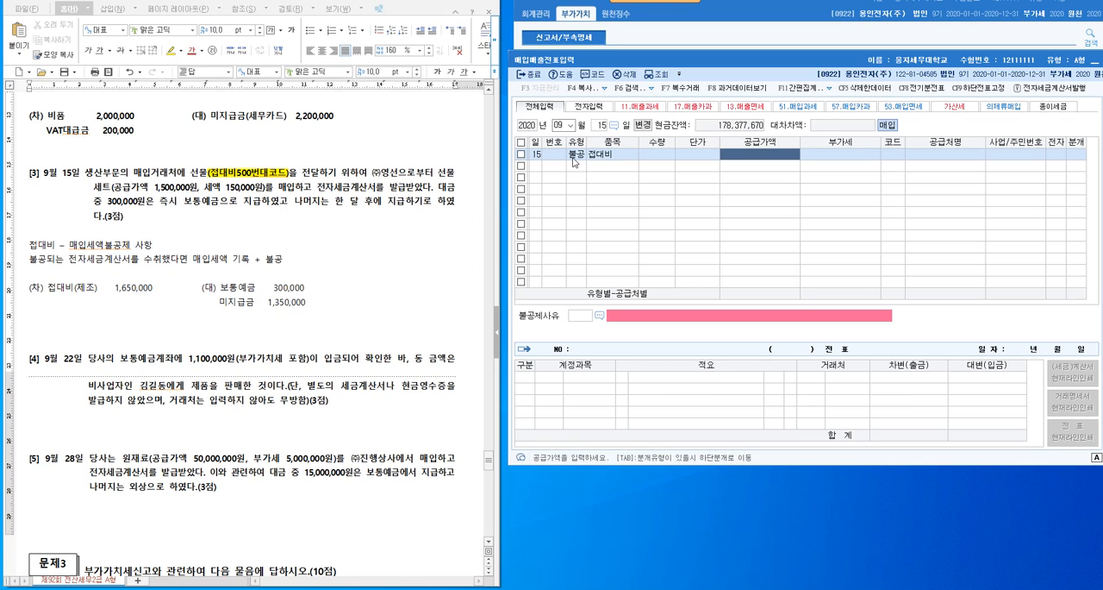
{"action": "type", "text": "1"}
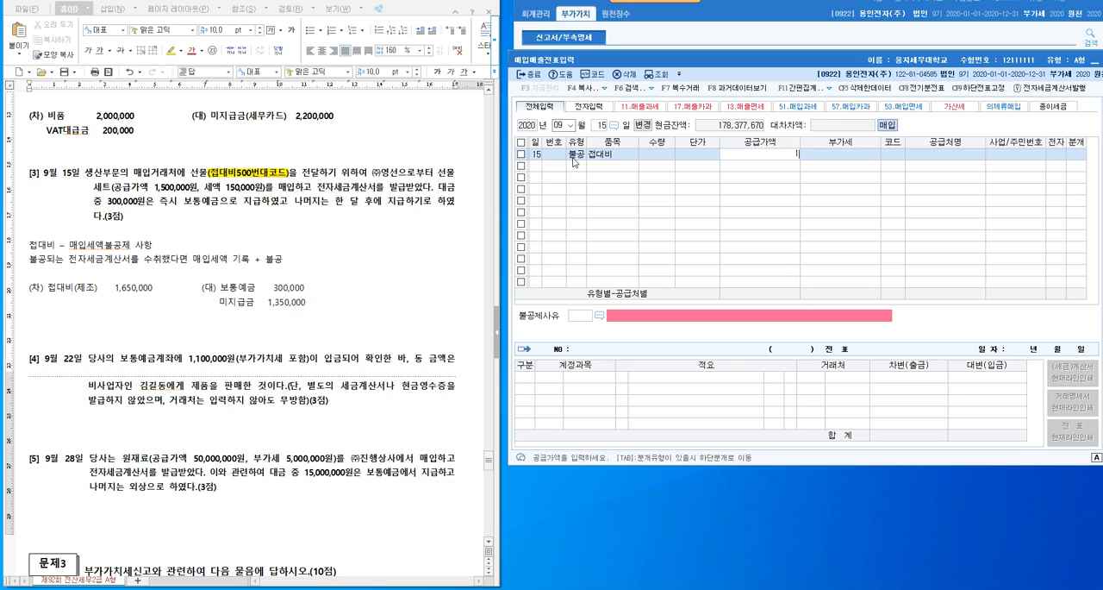
{"action": "type", "text": ",500,000"}
{"action": "key", "text": "Return"}
{"action": "key", "text": "Return"}
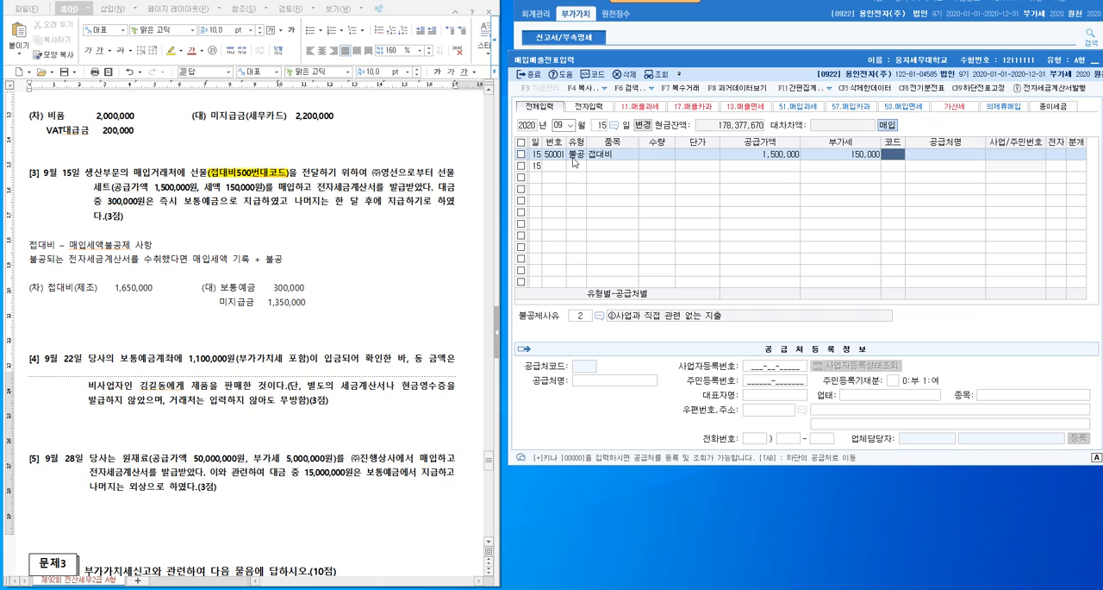
- Look up (주)영선 as the supplier and mark the tax invoice as electronic (여)
{"action": "key", "text": "F2"}
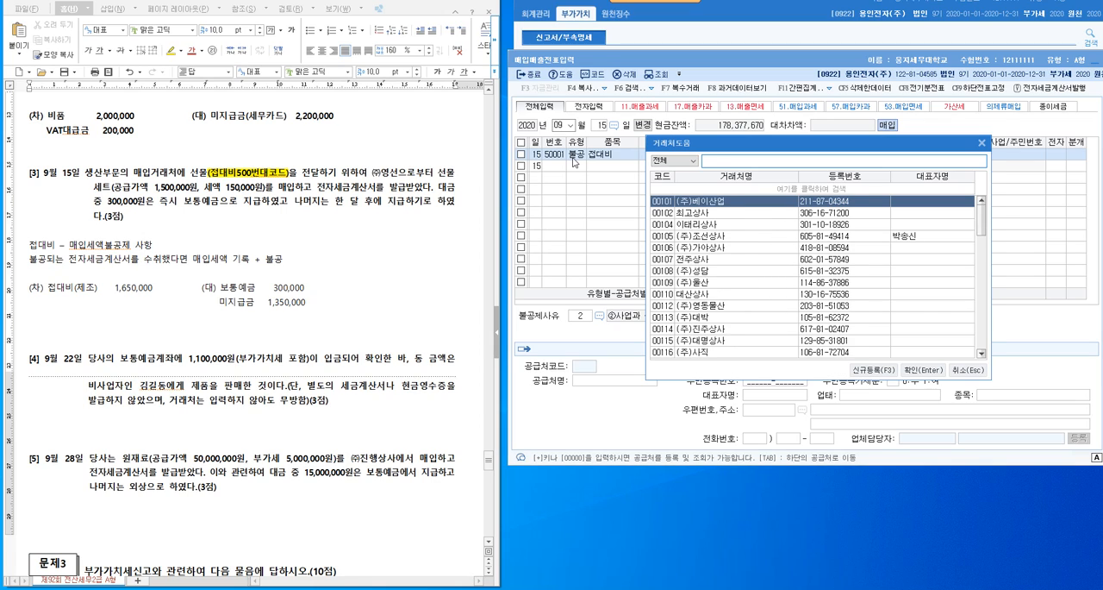
{"action": "type", "text": "영선"}
{"action": "key", "text": "Return"}
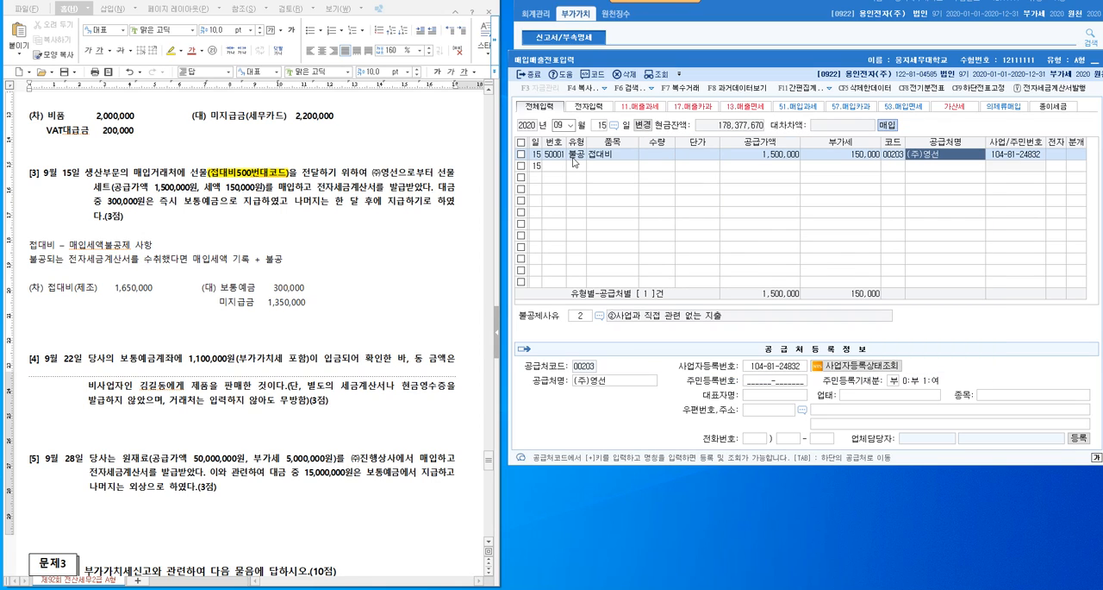
{"action": "key", "text": "Return"}
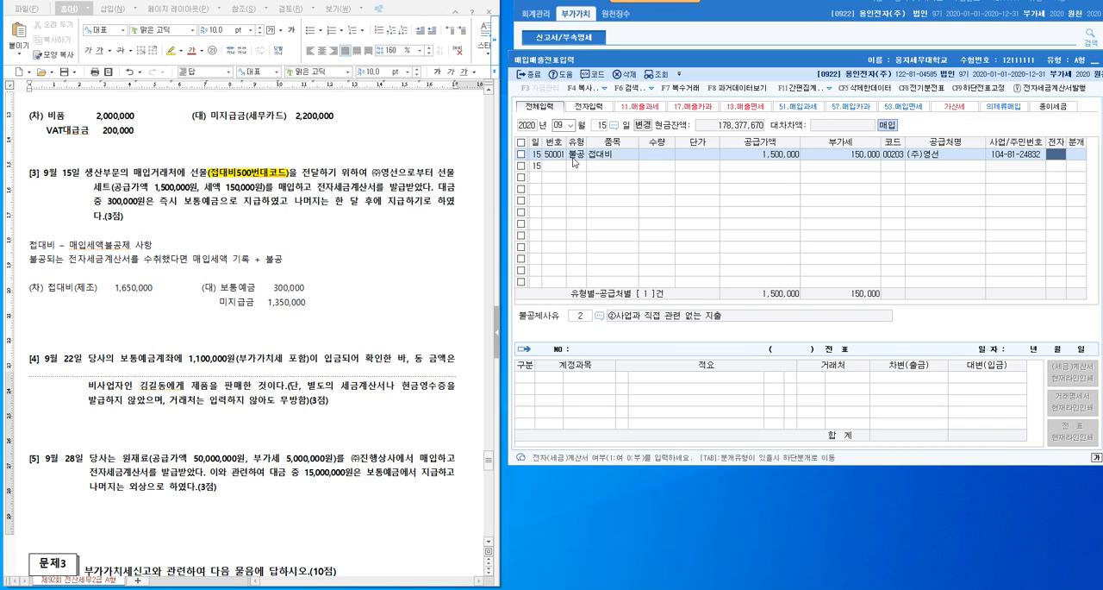
{"action": "type", "text": "1"}
{"action": "key", "text": "Return"}
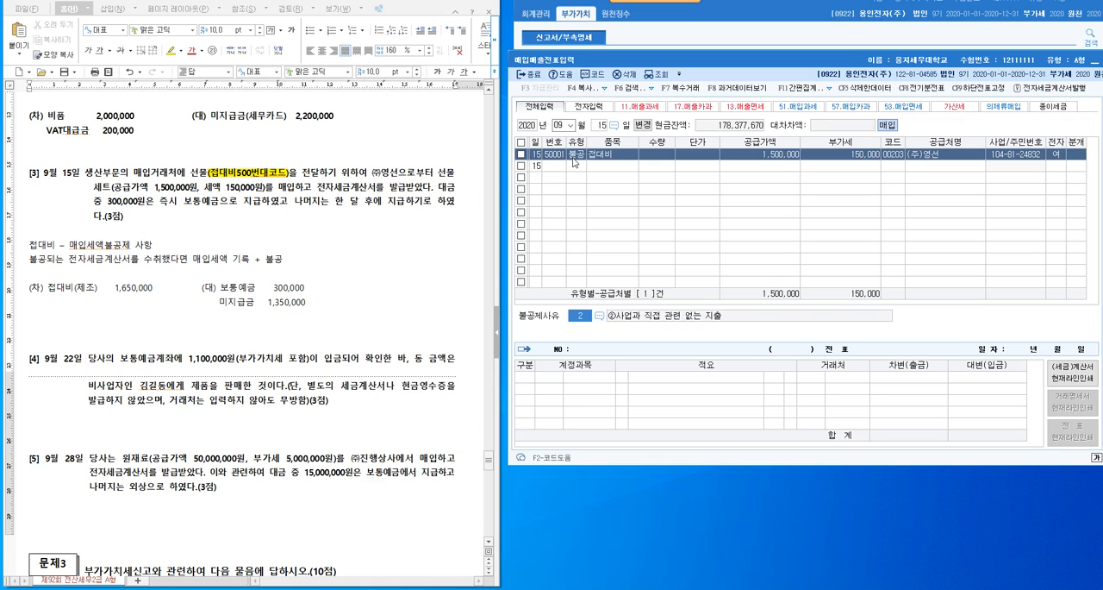
- Set the non-deduction reason to 4 접대비 및 이와 유사한 비용 관련 and the journal type to 혼합
{"action": "left_click", "coordinate": [599, 316]}
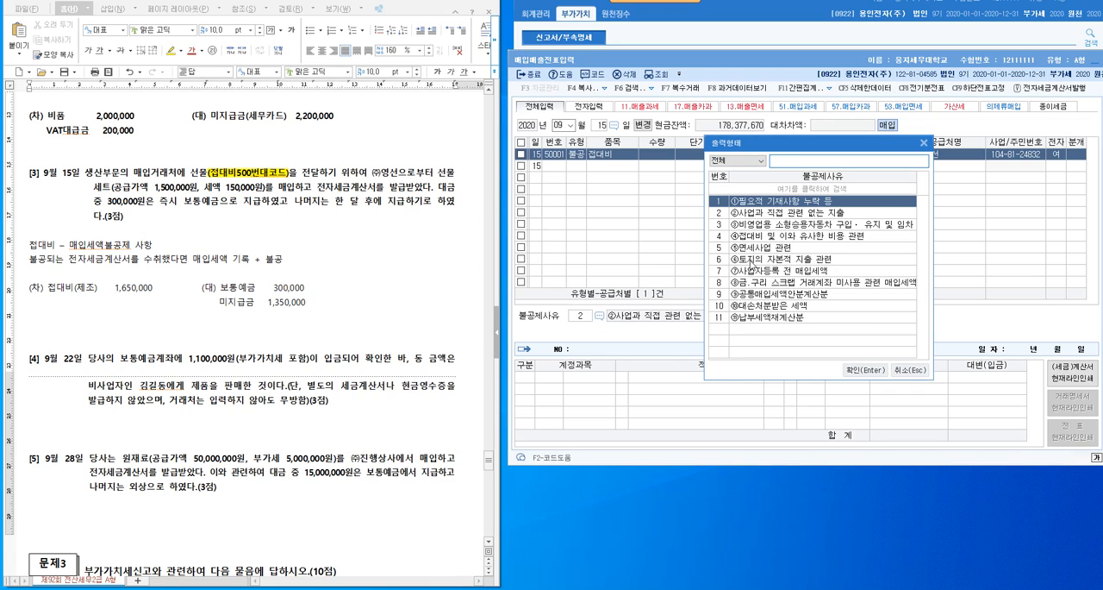
{"action": "left_click", "coordinate": [766, 235]}
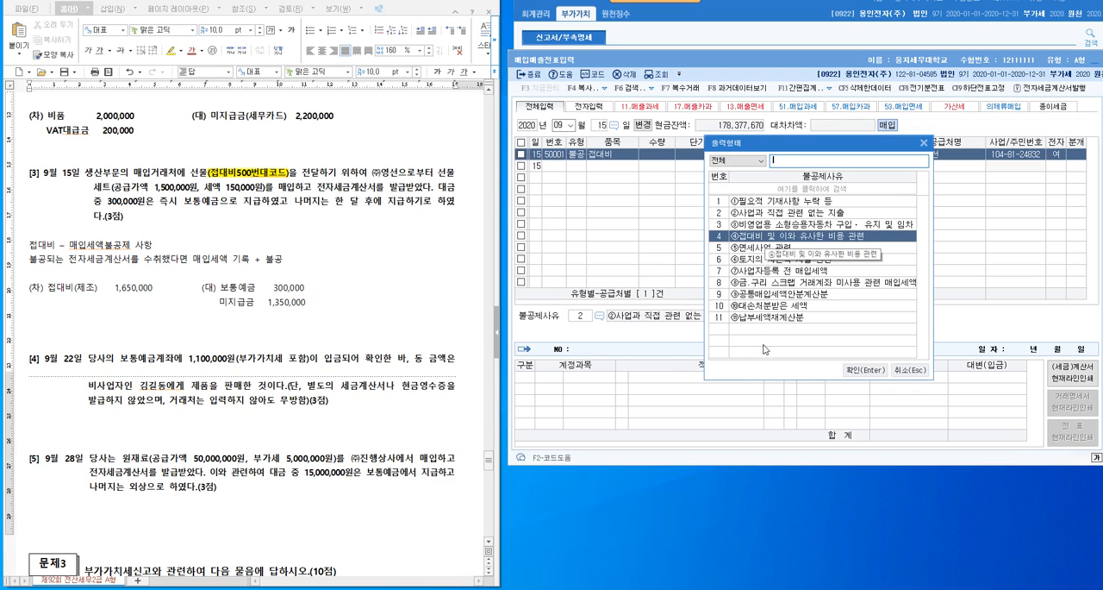
{"action": "left_click", "coordinate": [864, 370]}
{"action": "type", "text": "3"}
{"action": "key", "text": "Return"}
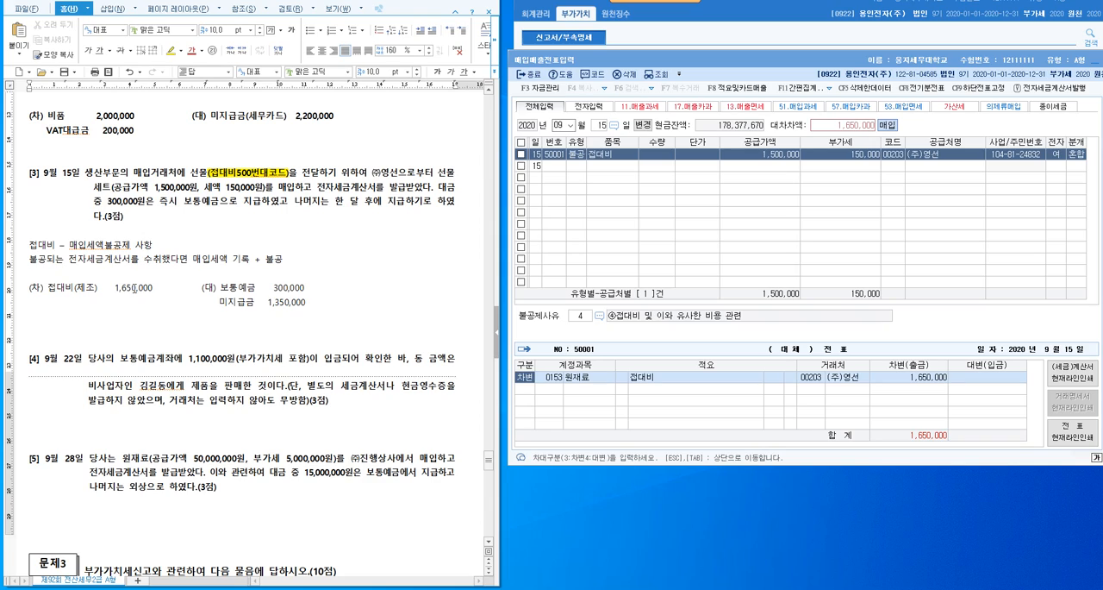
- Change the debit line's account to 0513 접대비 (제조원가)
{"action": "left_click", "coordinate": [555, 377]}
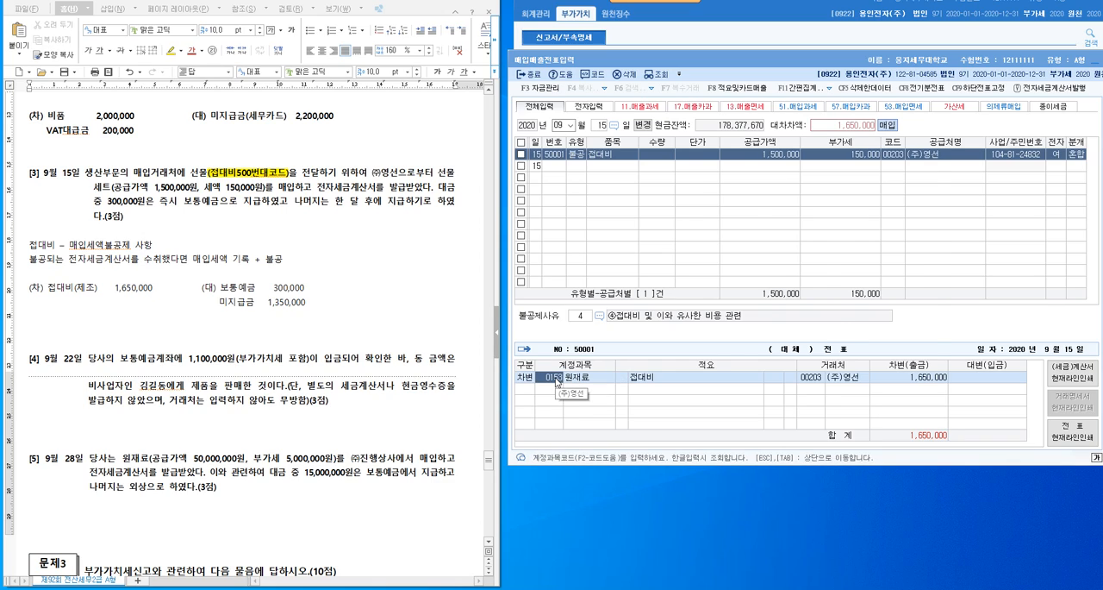
{"action": "key", "text": "F2"}
{"action": "type", "text": "접대"}
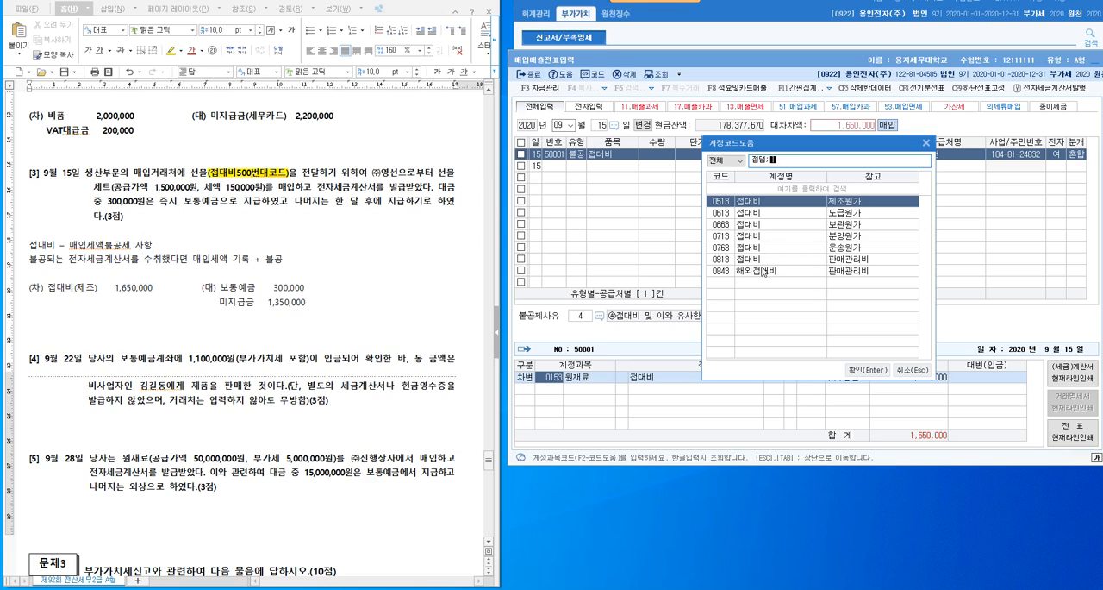
{"action": "key", "text": "BackSpace"}
{"action": "key", "text": "BackSpace"}
{"action": "key", "text": "Return"}
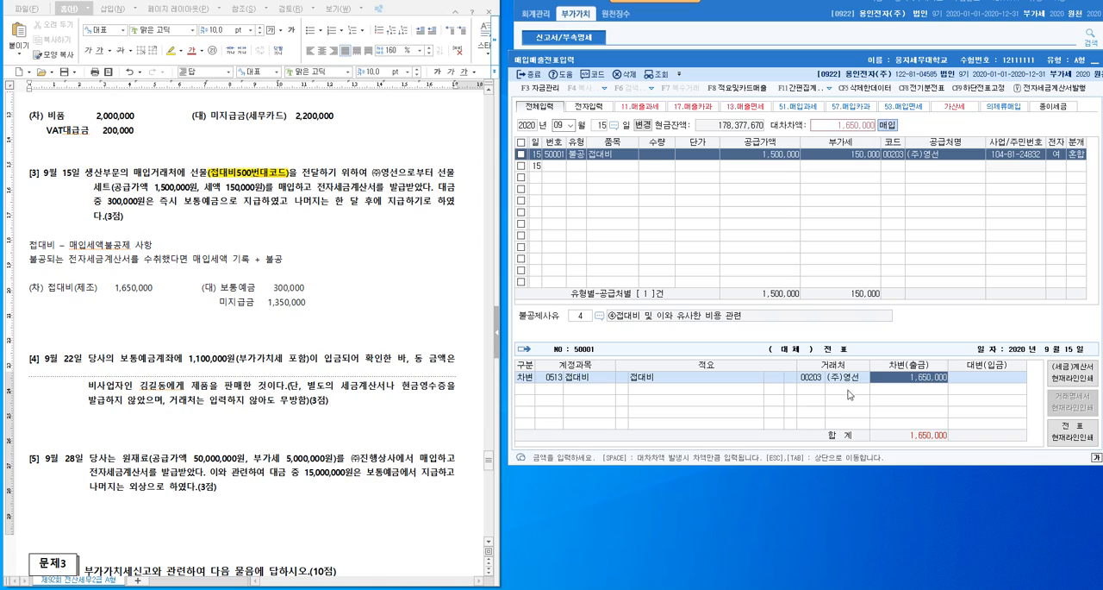
{"action": "key", "text": "Return"}
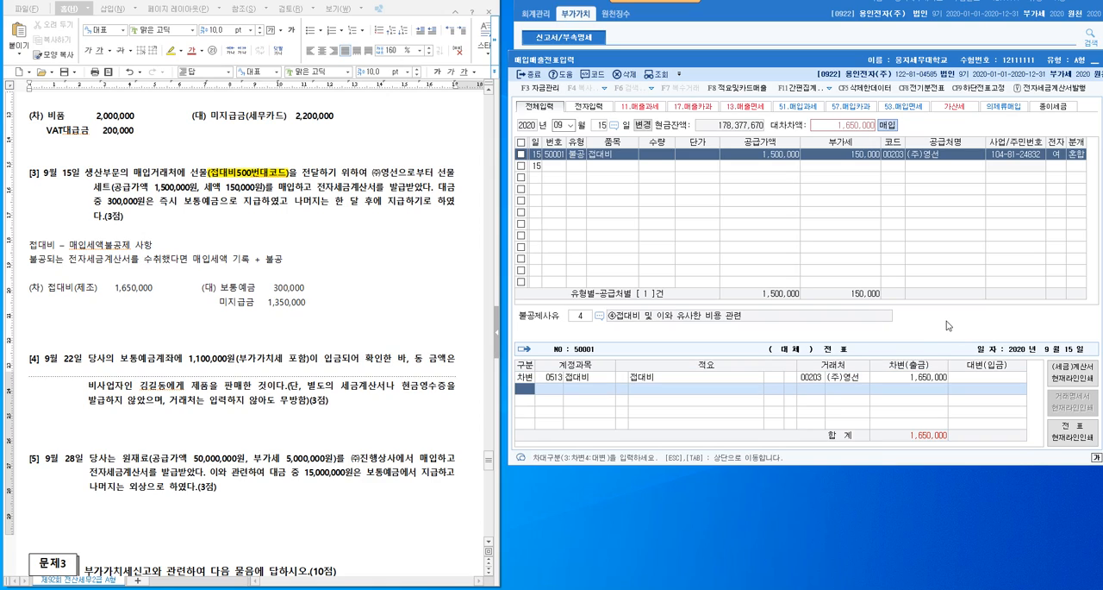
- Add a credit line for account 103 보통예금 with the amount 300,000
{"action": "type", "text": "4"}
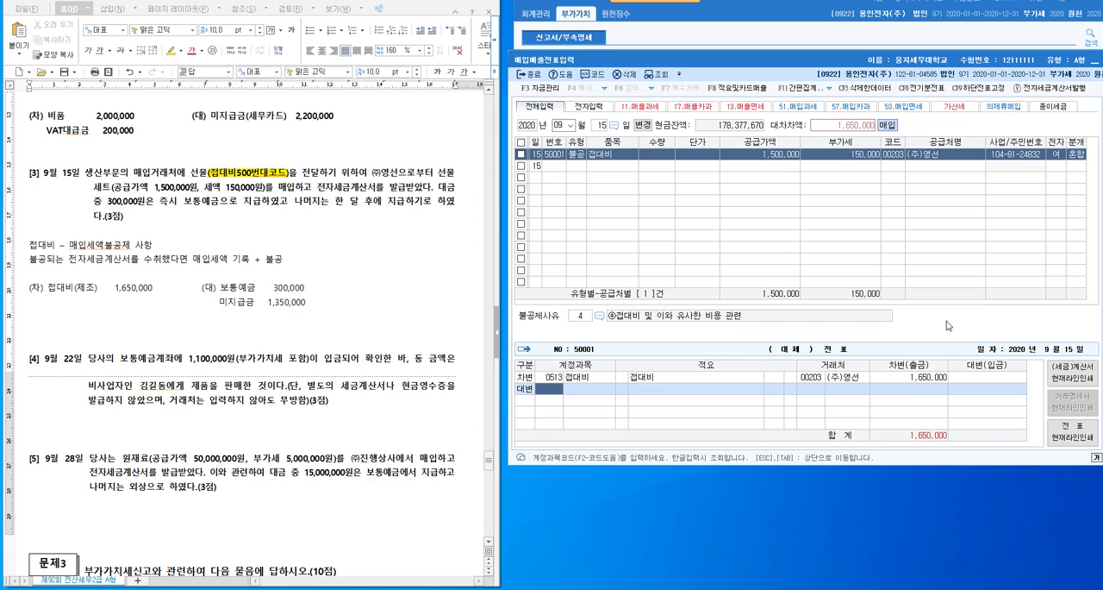
{"action": "type", "text": "103"}
{"action": "key", "text": "Return"}
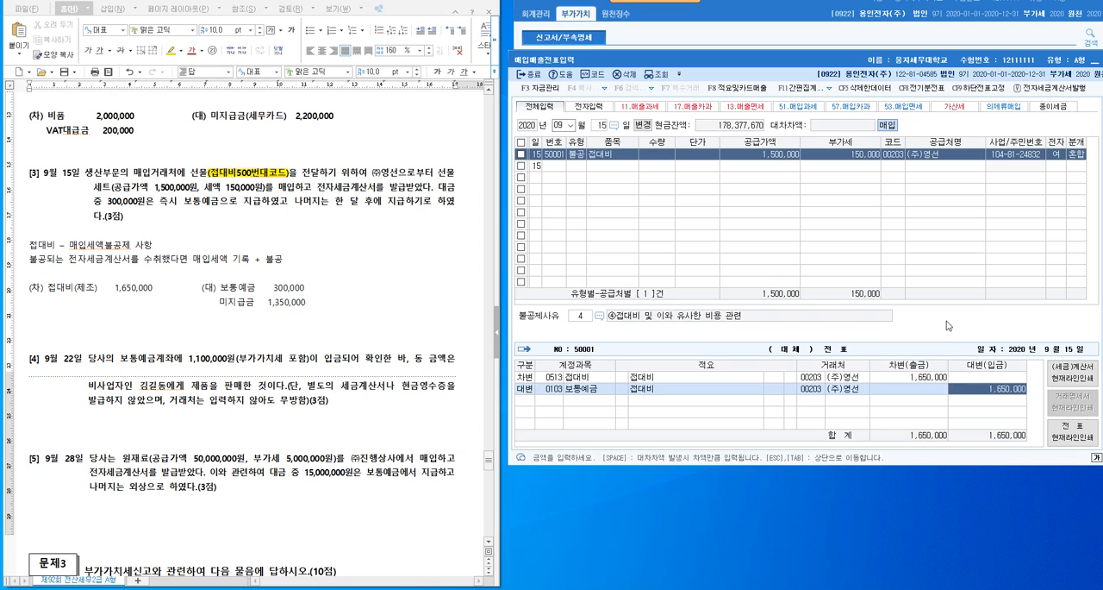
{"action": "type", "text": "300000"}
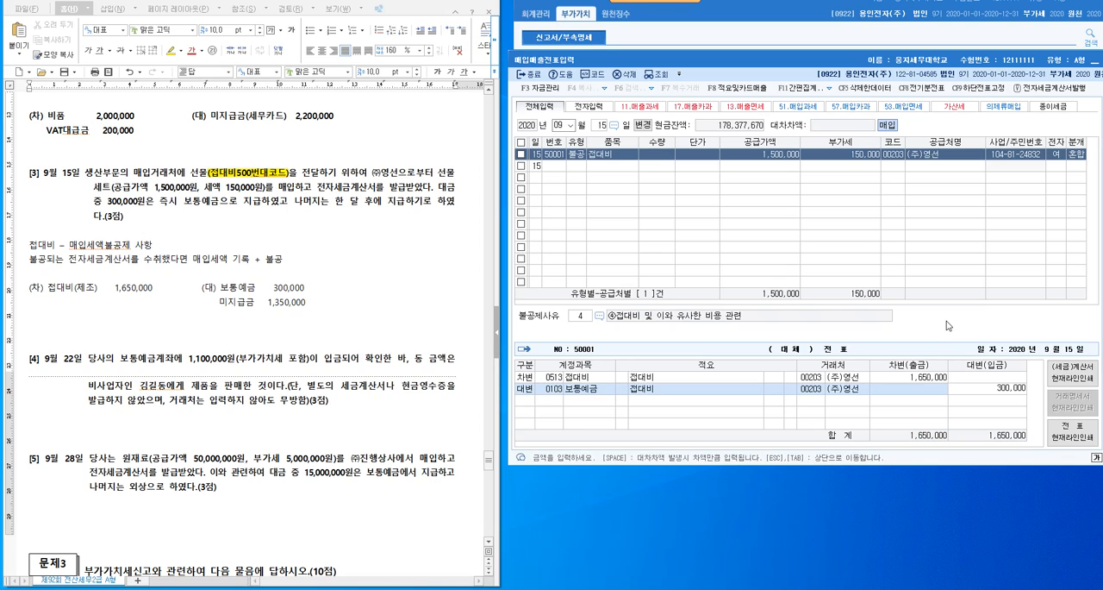
{"action": "key", "text": "Return"}
- Add a credit line for 미지급금 (0253) to (주)영선 covering the remaining 1,350,000
{"action": "type", "text": "4"}
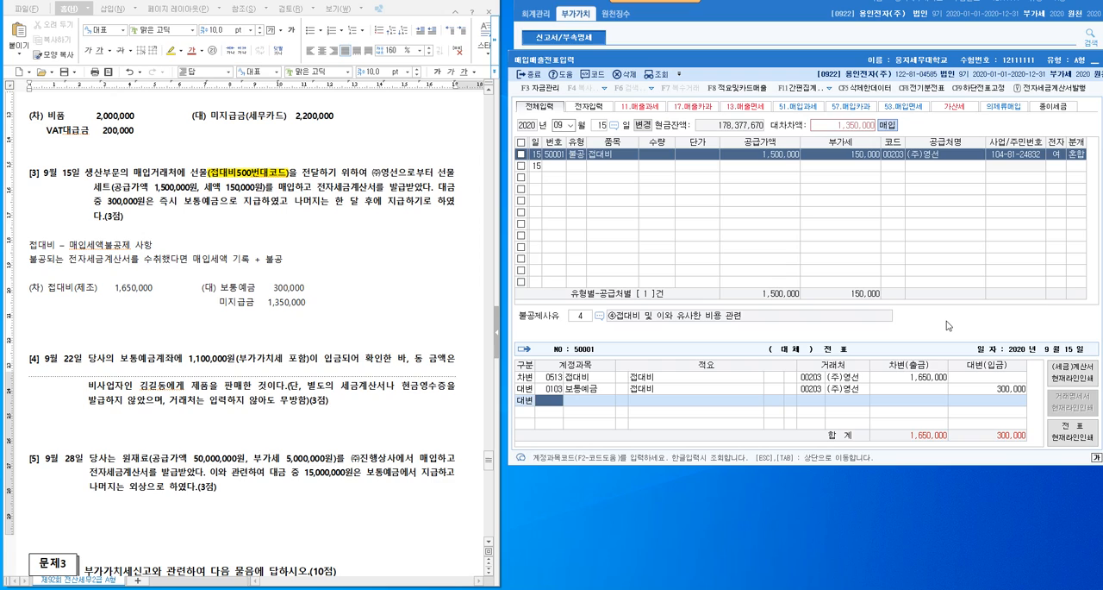
{"action": "type", "text": "미지급"}
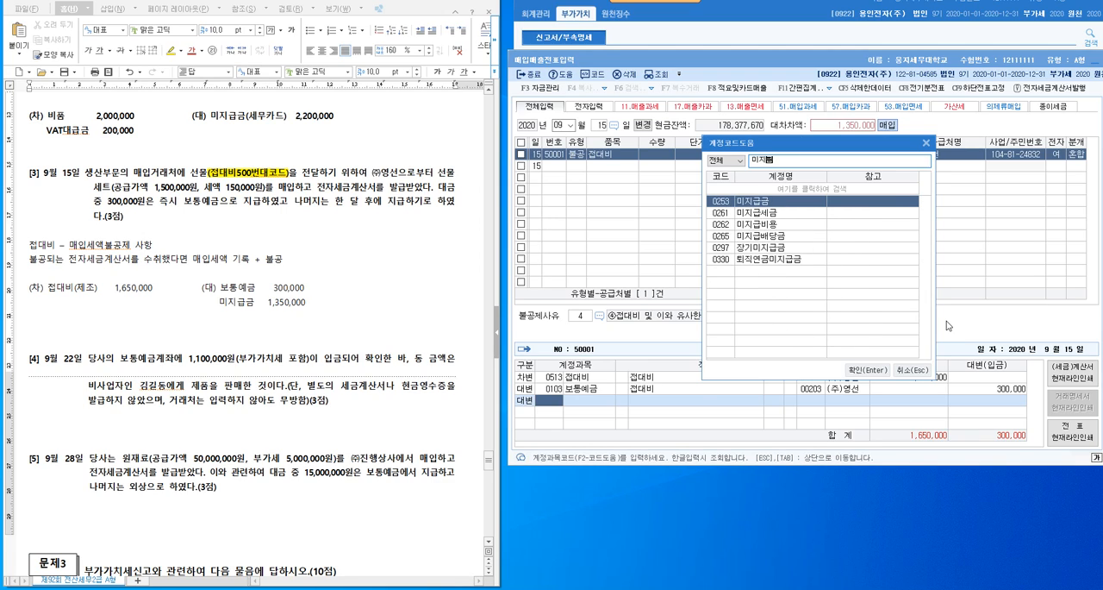
{"action": "key", "text": "Return"}
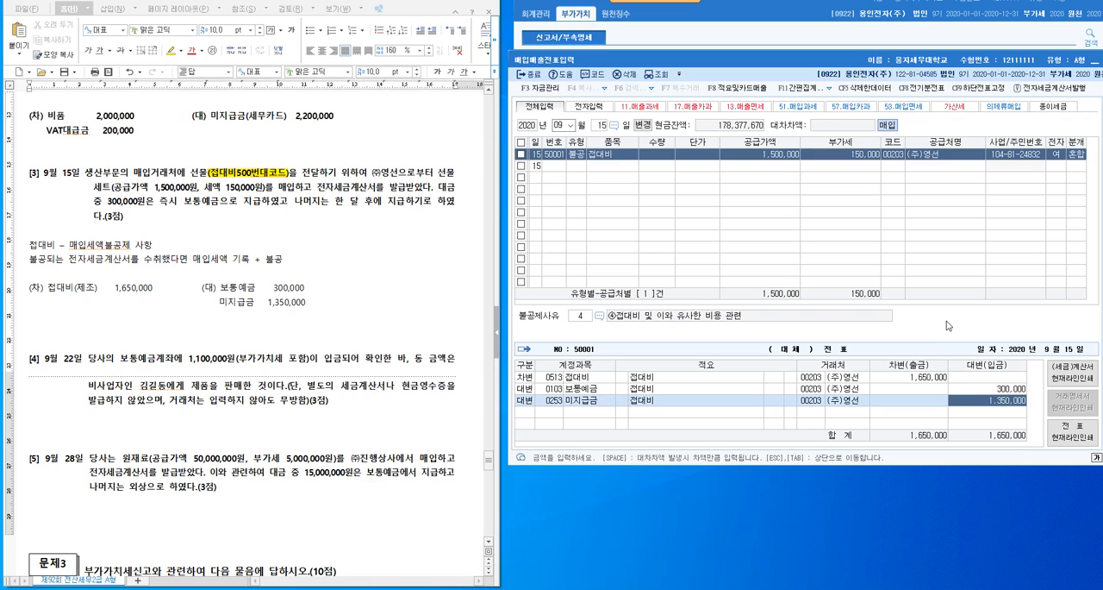
{"action": "left_click", "coordinate": [847, 403]}
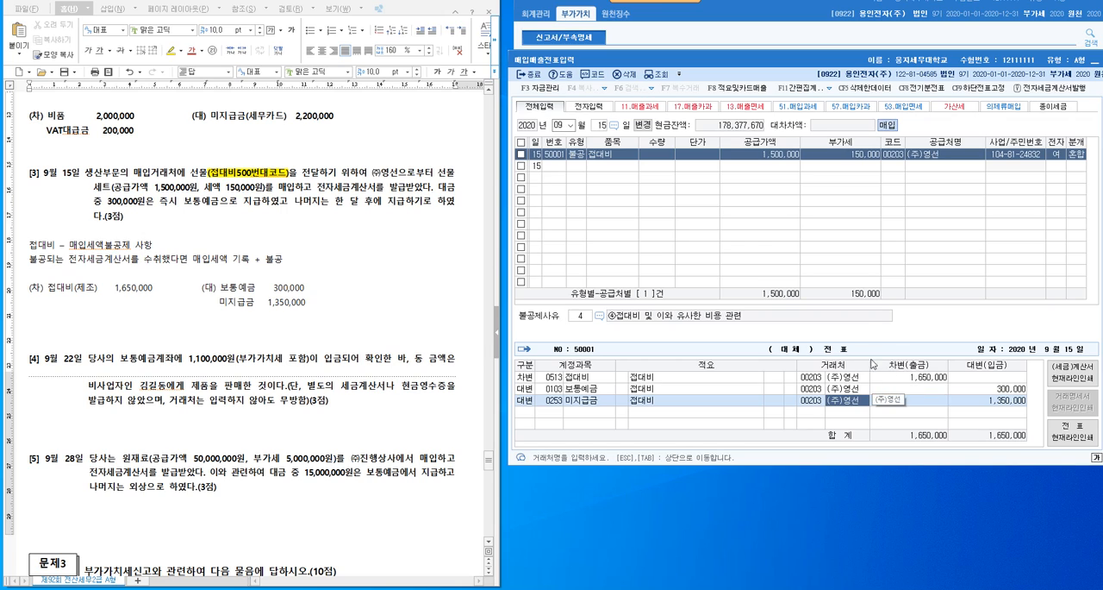
- Insert blank lines in the exam document between problems [4] and [5] and one more above problem [4]
{"action": "scroll", "coordinate": [250, 315], "scroll_direction": "down", "scroll_amount": 1}
{"action": "scroll", "coordinate": [250, 314], "scroll_direction": "down", "scroll_amount": 5}
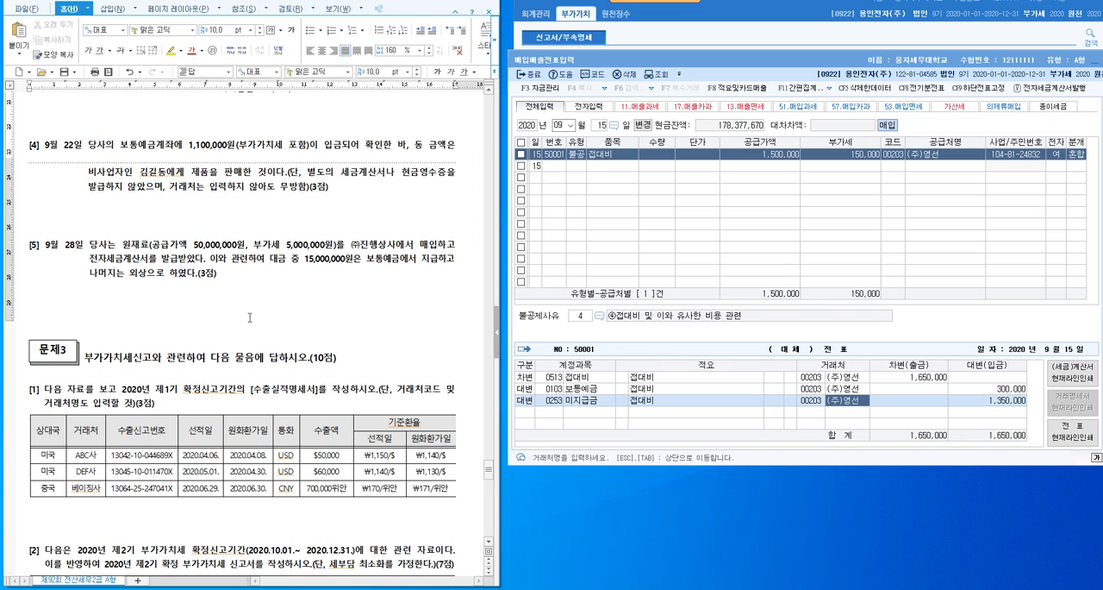
{"action": "left_click", "coordinate": [194, 224]}
{"action": "key", "text": "Return"}
{"action": "key", "text": "Return"}
{"action": "key", "text": "Return"}
{"action": "key", "text": "Return"}
{"action": "key", "text": "Return"}
{"action": "key", "text": "Return"}
{"action": "key", "text": "Return"}
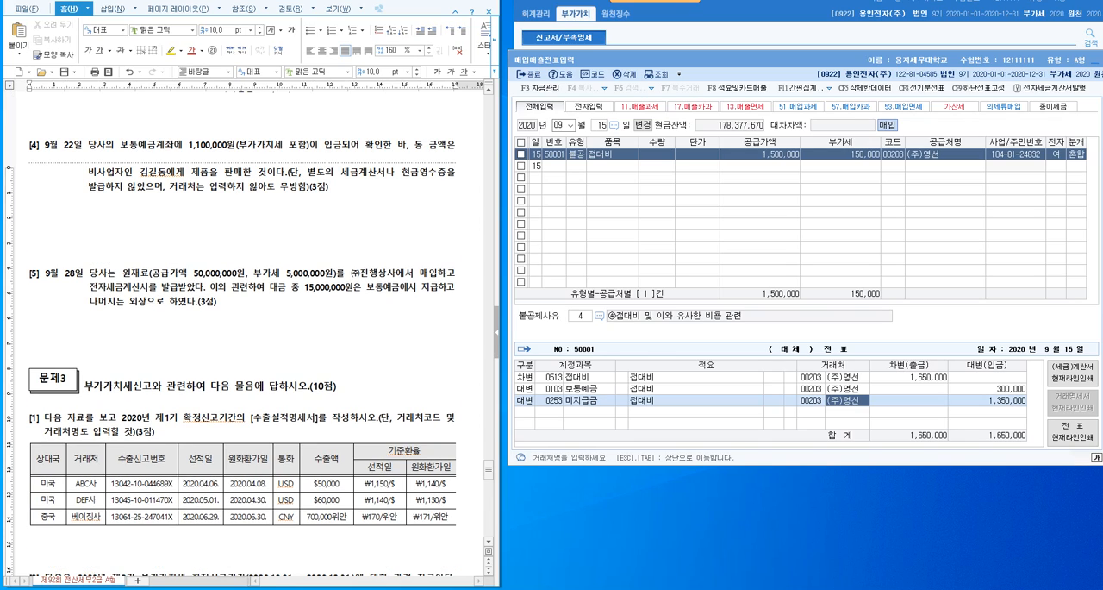
{"action": "key", "text": "Return"}
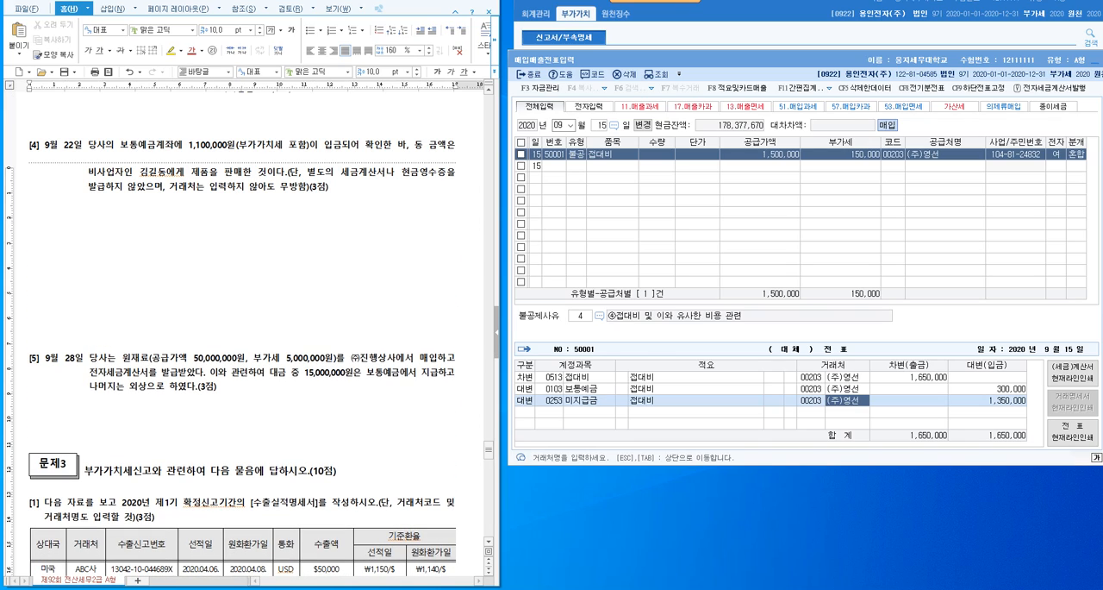
{"action": "left_click", "coordinate": [257, 121]}
{"action": "key", "text": "Return"}
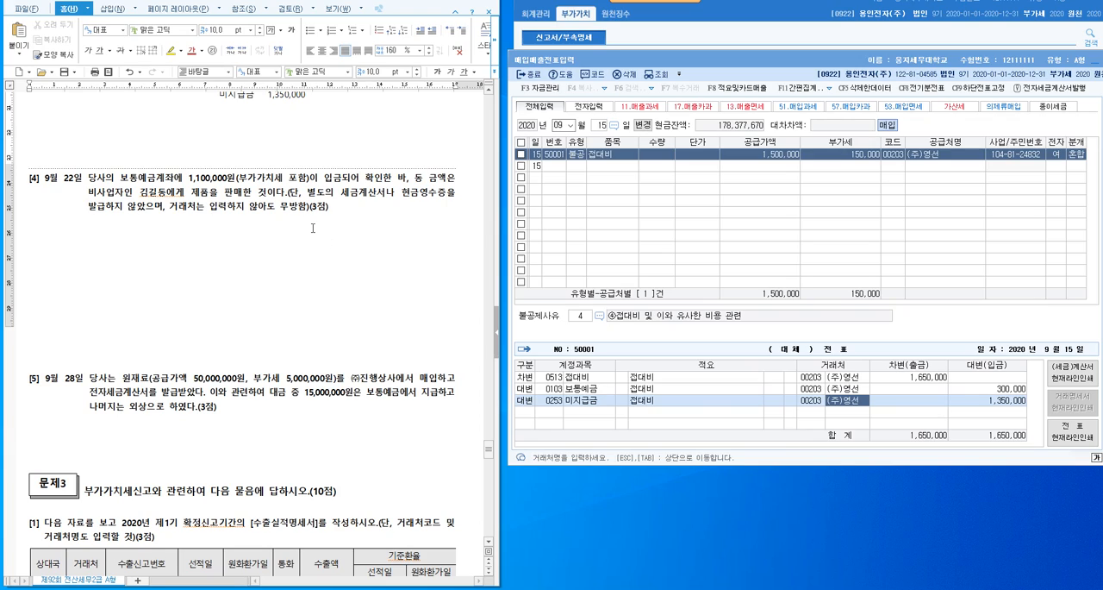
- Write the debit note (차) 보통예금 1,100,000 below problem [4] in the exam document
{"action": "left_click", "coordinate": [353, 212]}
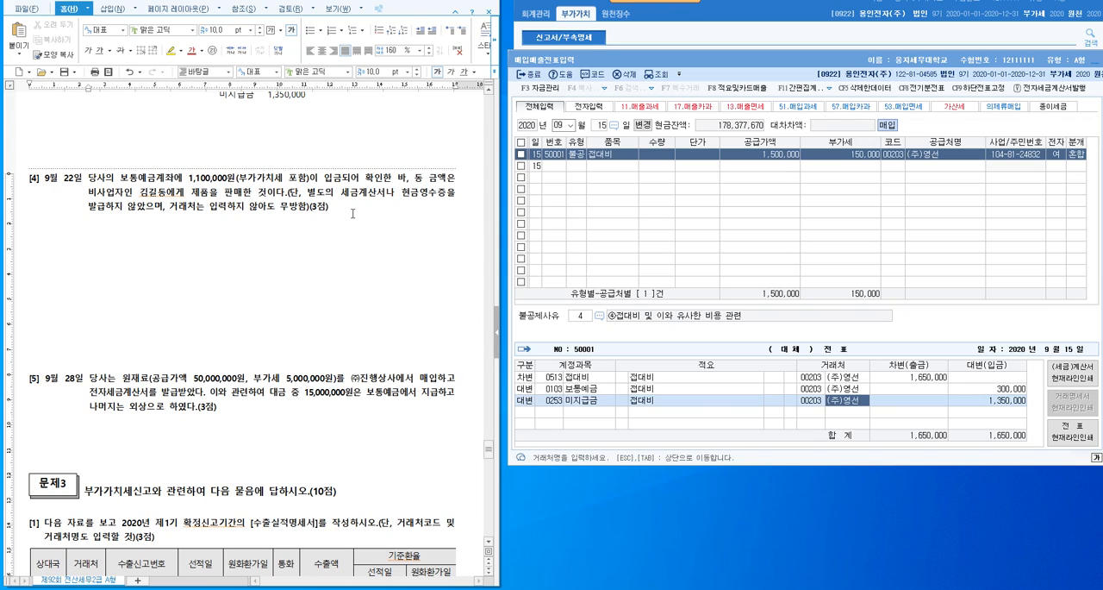
{"action": "key", "text": "Return"}
{"action": "key", "text": "Return"}
{"action": "type", "text": "(차) 보"}
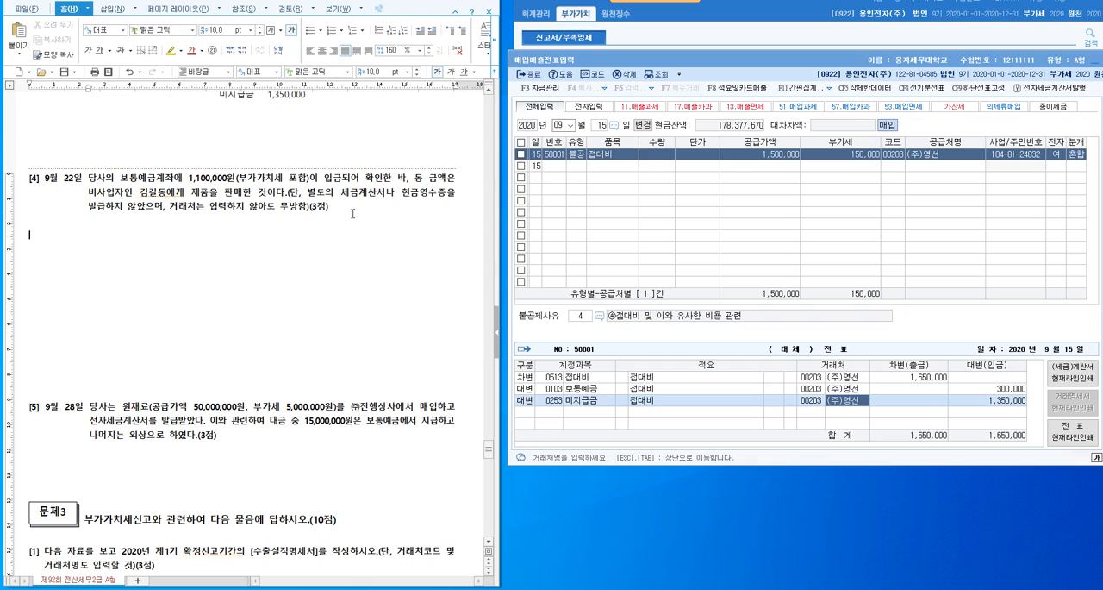
{"action": "type", "text": "통예금  1,100,000"}
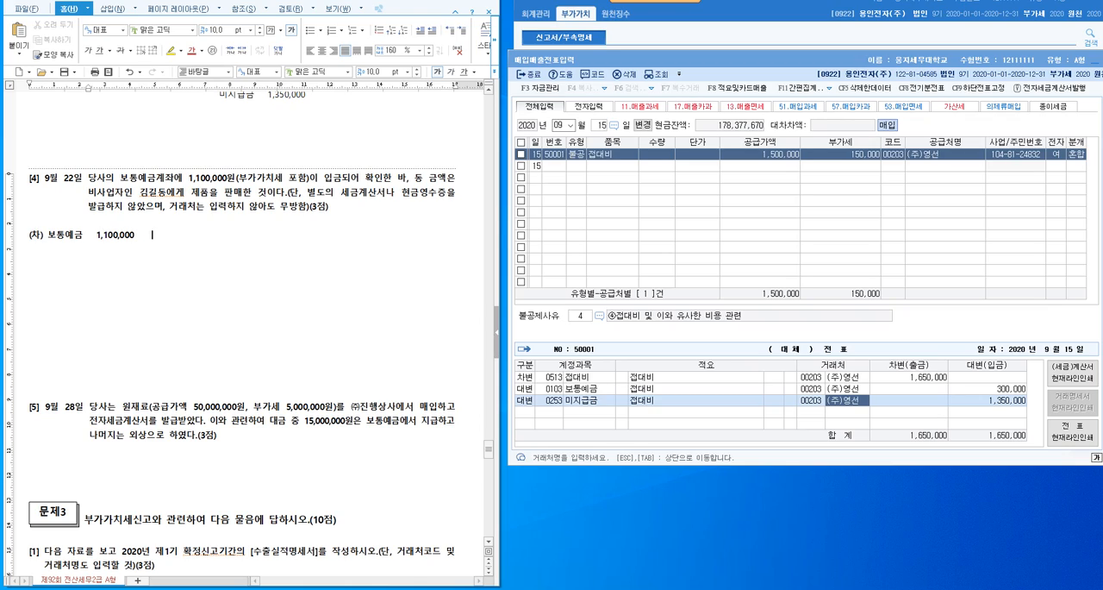
{"action": "type", "text": "     (대) 제품매출   1,000,000"}
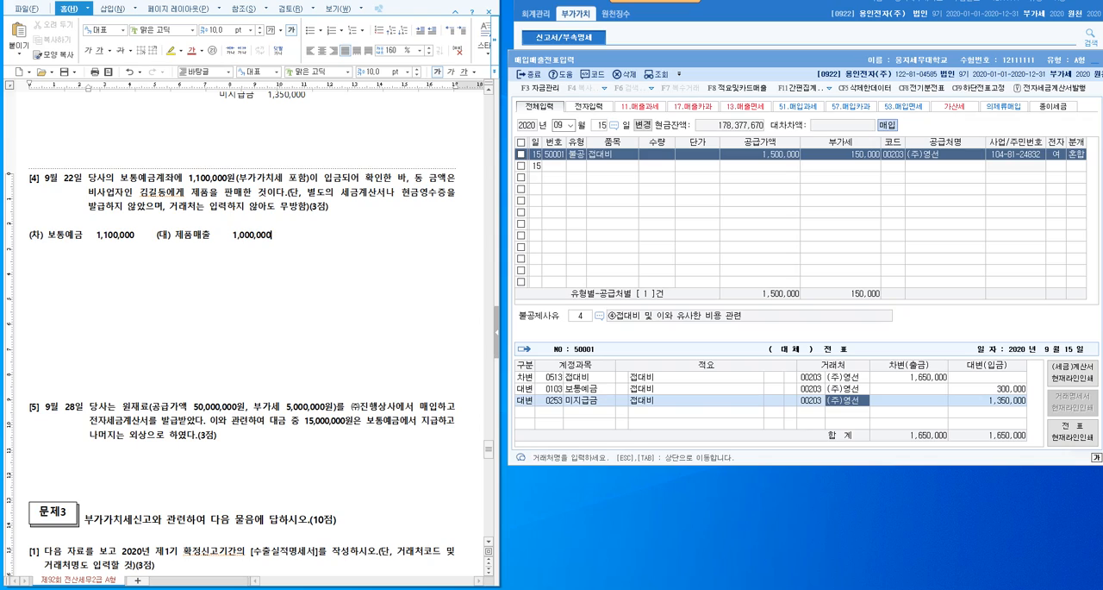
- Complete problem [4]'s note with the credit entries (대) 제품매출 1,000,000 and VAT예수금 100,000
{"action": "key", "text": "Return"}
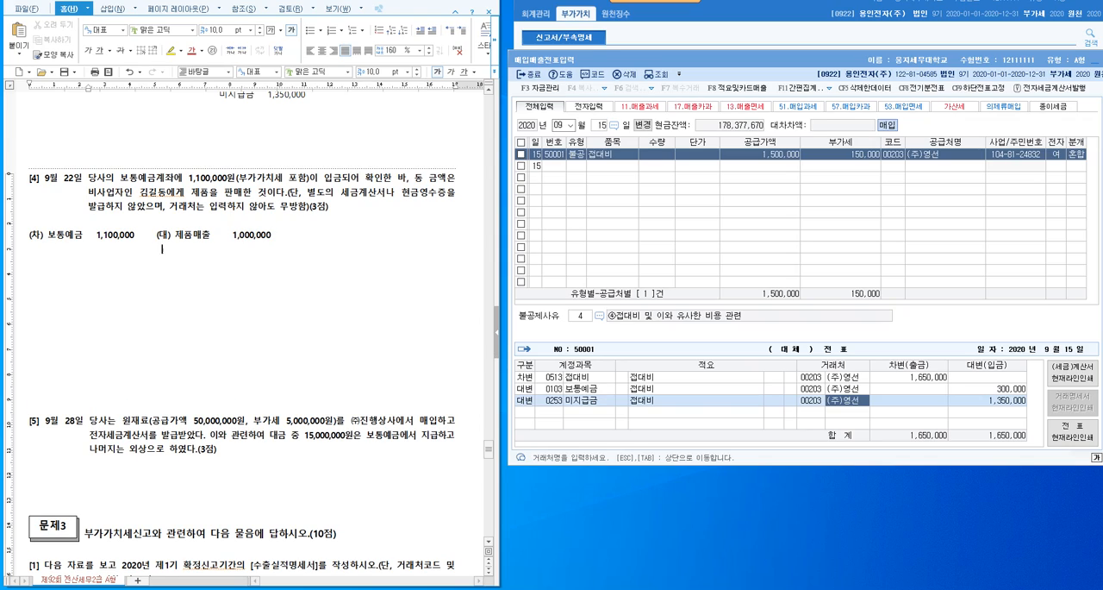
{"action": "type", "text": "VAT예수금    100,000"}
- In 매입매출전표입력, set the day to September 22 and start an entry of type 14 건별
{"action": "left_click", "coordinate": [904, 60]}
{"action": "left_click", "coordinate": [560, 127]}
{"action": "left_click", "coordinate": [596, 131]}
{"action": "type", "text": "22"}
{"action": "key", "text": "Return"}
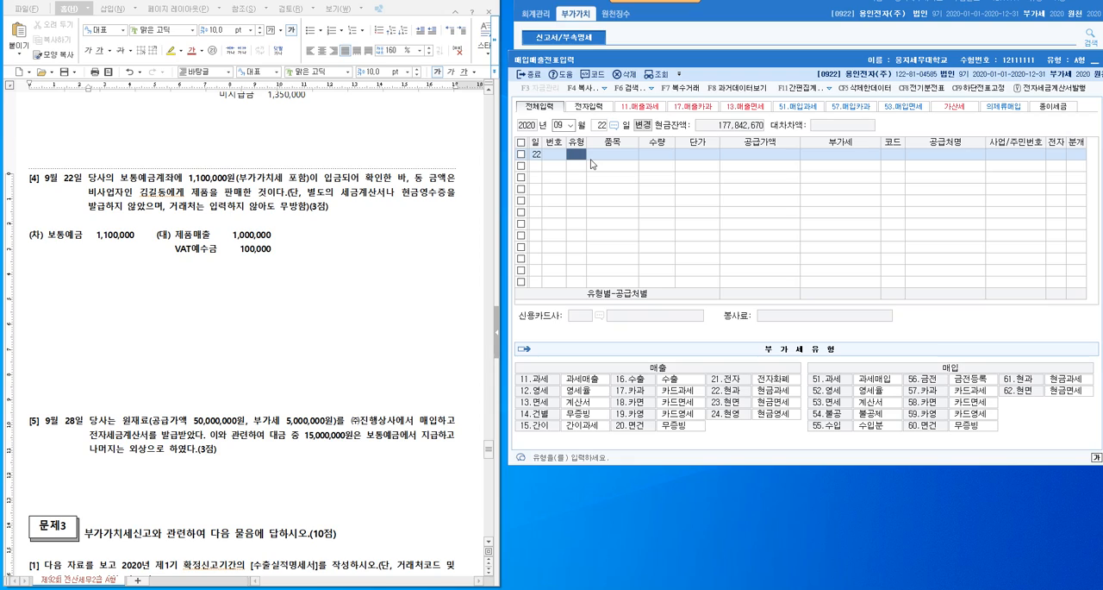
{"action": "type", "text": "14"}
{"action": "key", "text": "Return"}
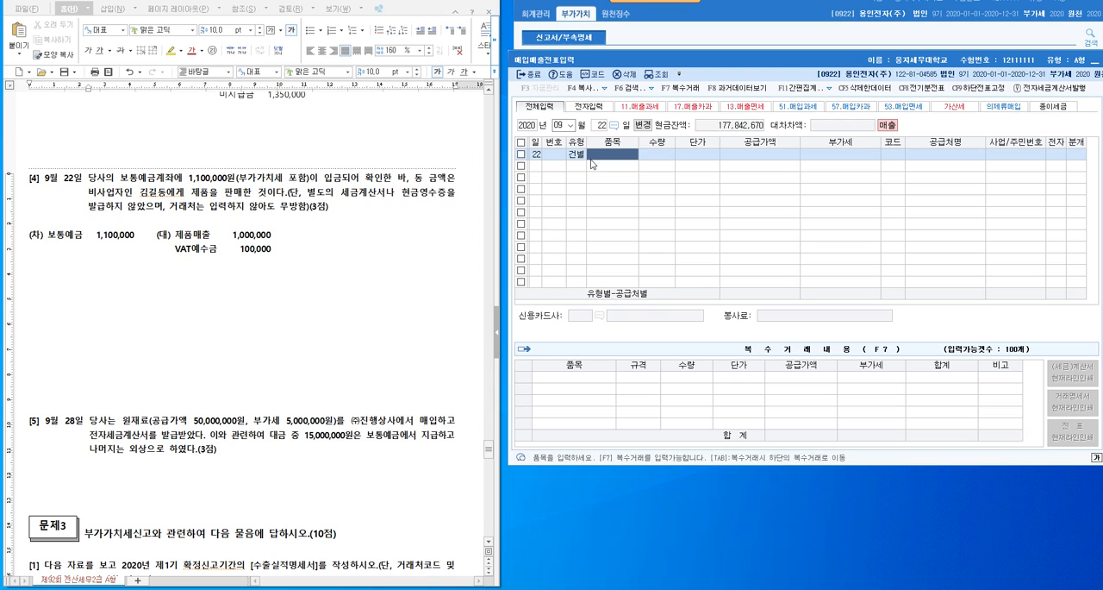
- Enter 제품 as the item and 1,100,000 as the VAT-inclusive supply amount, leaving quantity and unit price blank
{"action": "type", "text": "제"}
{"action": "key", "text": "Return"}
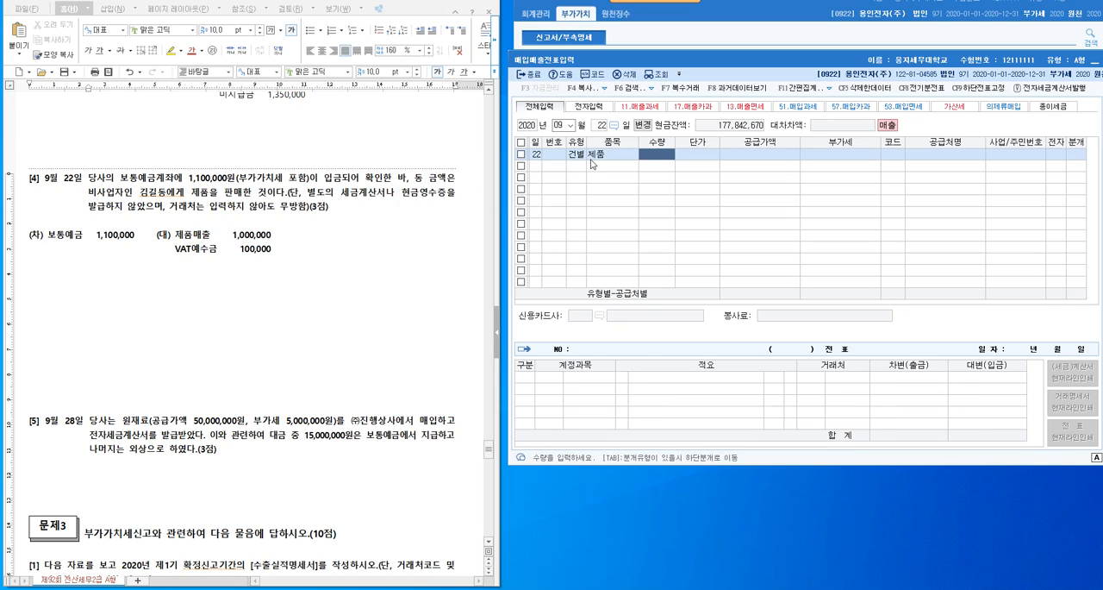
{"action": "key", "text": "Return"}
{"action": "key", "text": "Return"}
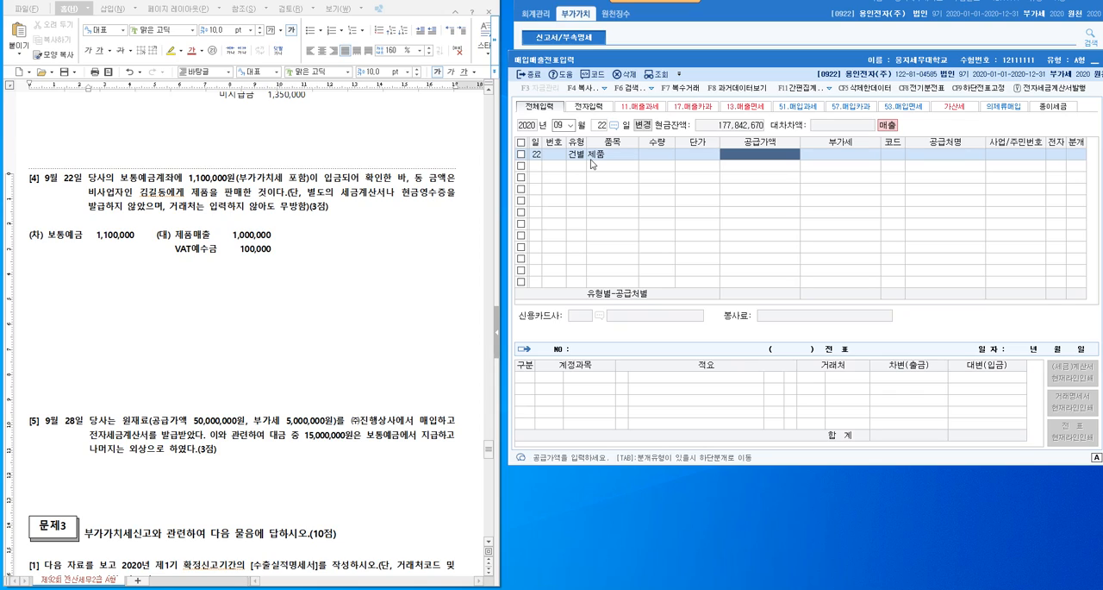
{"action": "type", "text": "1100000"}
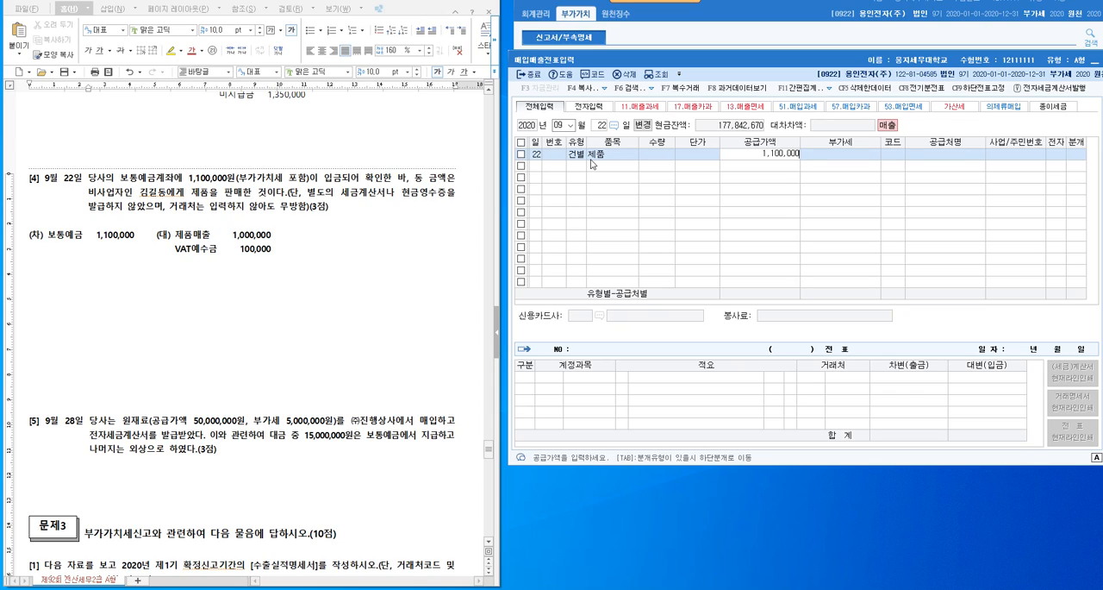
{"action": "key", "text": "Return"}
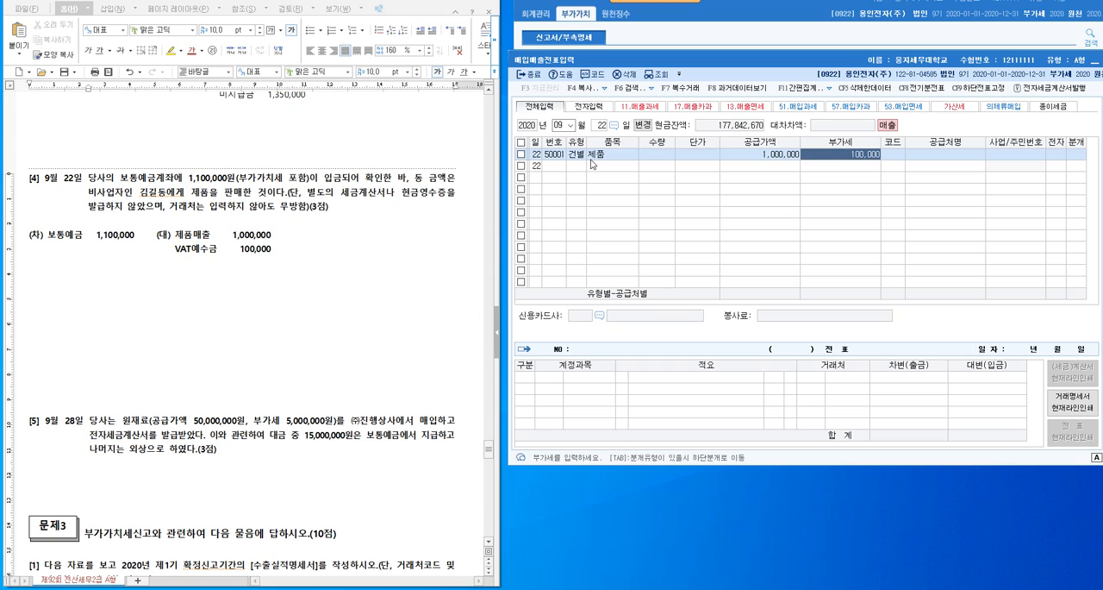
{"action": "key", "text": "Return"}
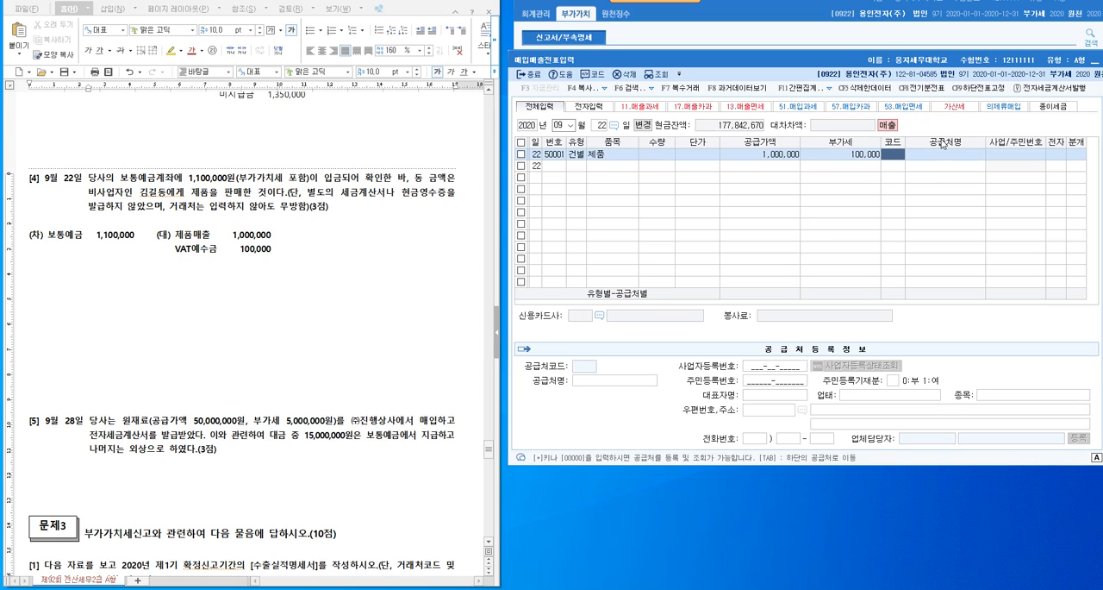
- Look up and assign the individual buyer from problem [4] as the trading partner and set the journal type to 혼합 (3)
{"action": "key", "text": "F2"}
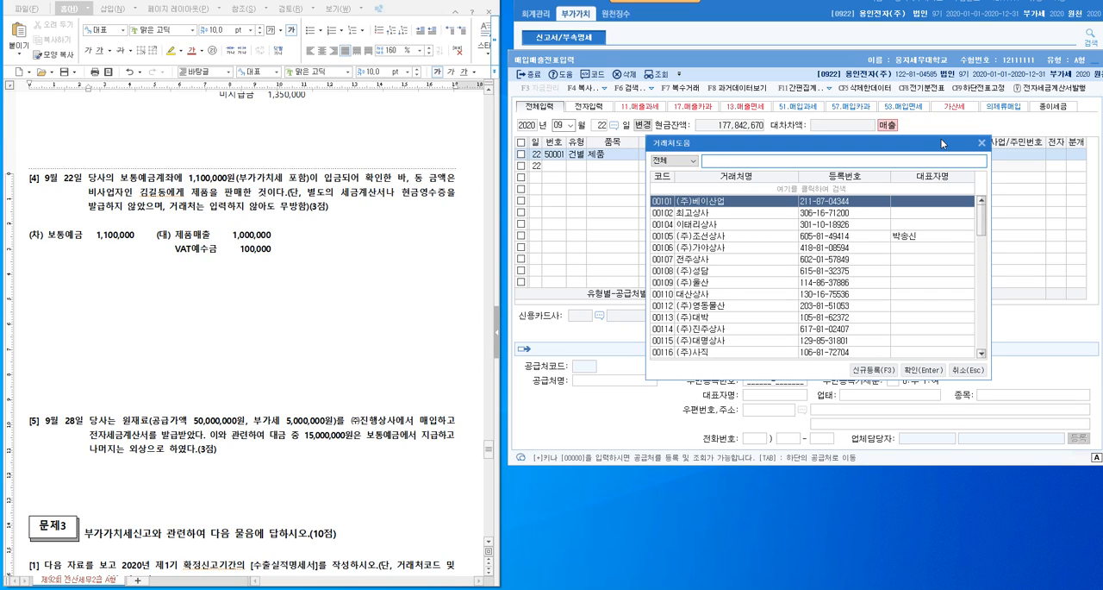
{"action": "type", "text": "김길"}
{"action": "key", "text": "Return"}
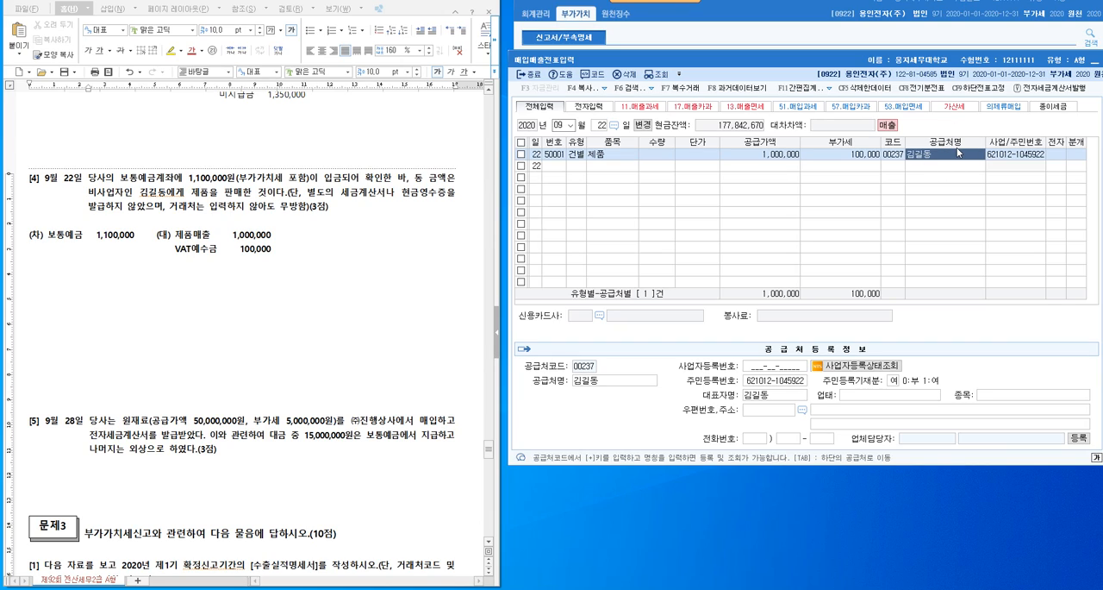
{"action": "key", "text": "Return"}
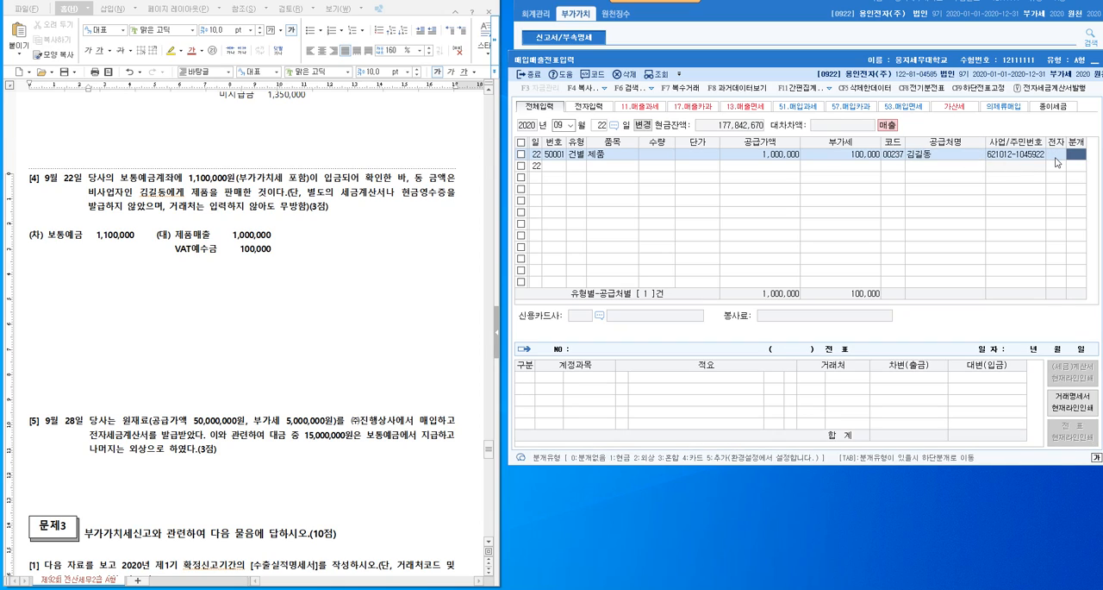
{"action": "key", "text": "3"}
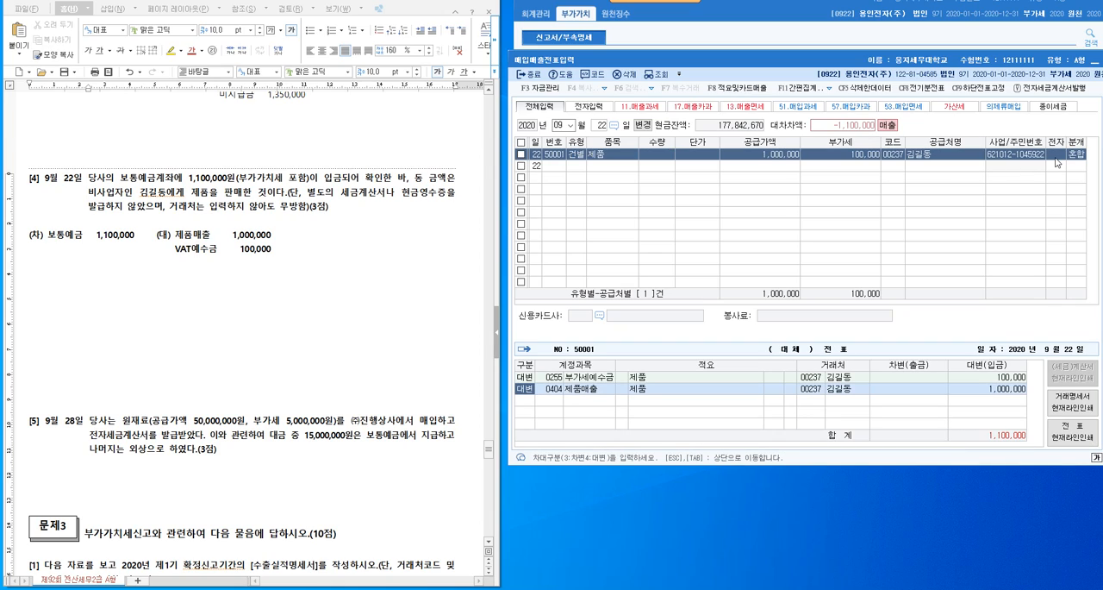
- Add a debit line for account 103 보통예금 with the amount 1,100,000
{"action": "left_click", "coordinate": [586, 393]}
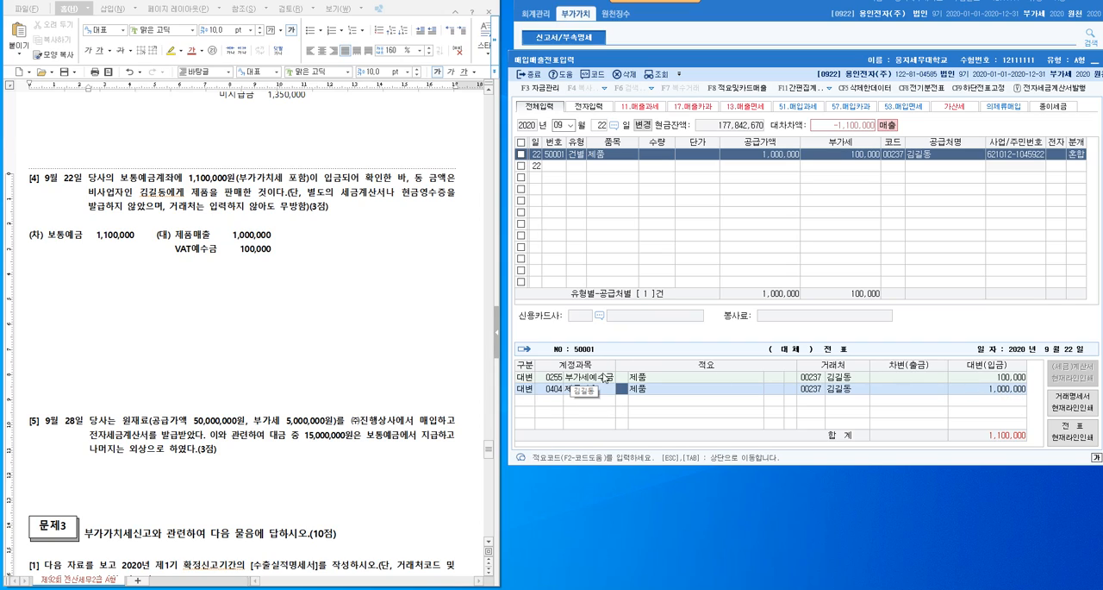
{"action": "left_click", "coordinate": [606, 377]}
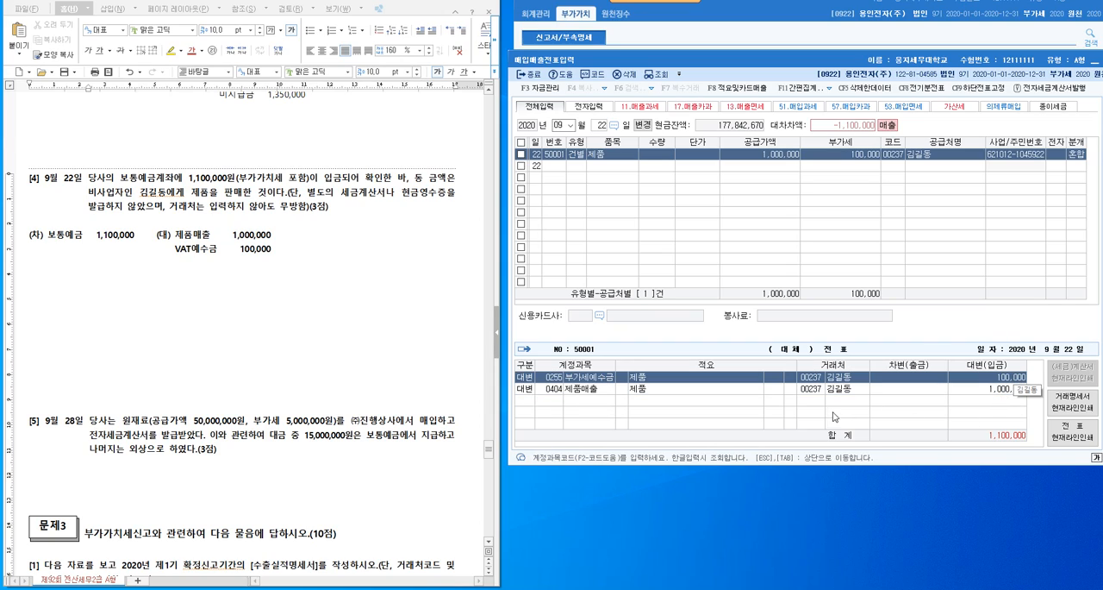
{"action": "key", "text": "Down"}
{"action": "key", "text": "Down"}
{"action": "type", "text": "3"}
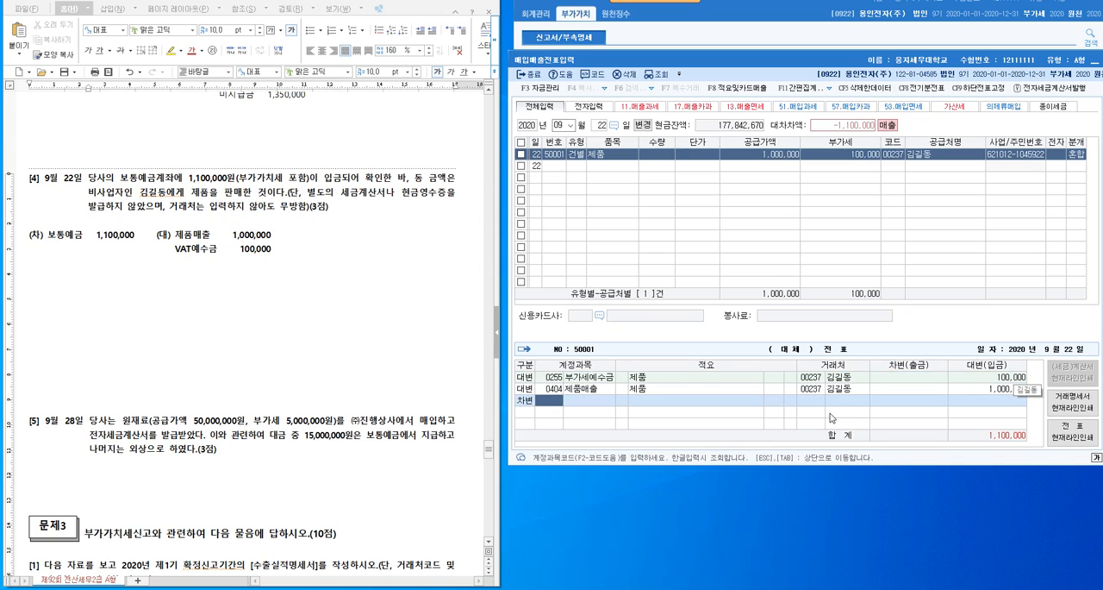
{"action": "type", "text": "103"}
{"action": "key", "text": "Return"}
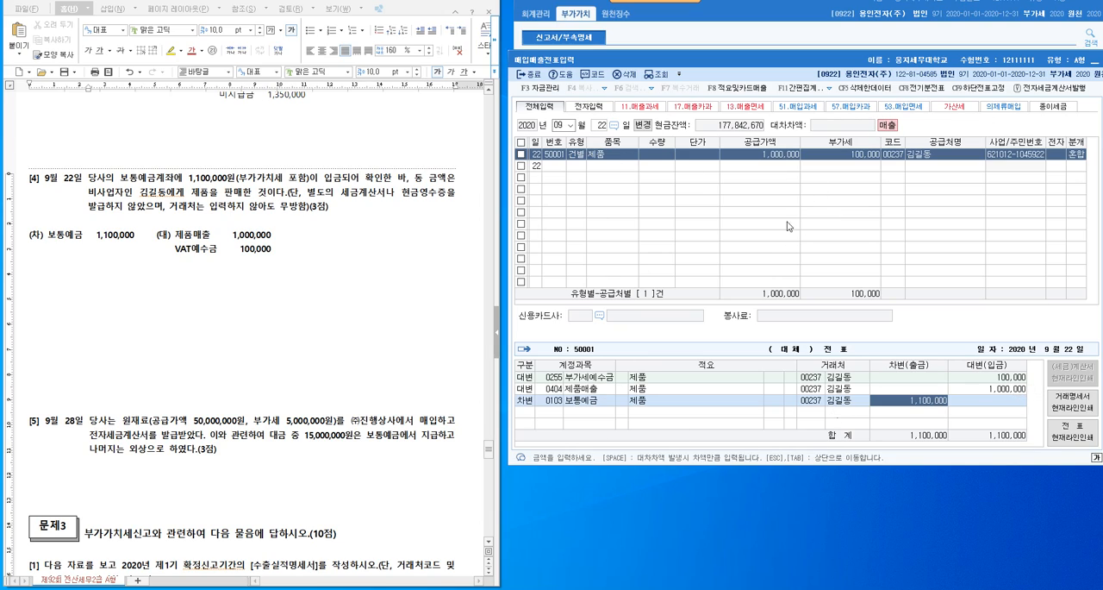
- Insert blank lines in the exam document between problem [5] and the 문제3 heading
{"action": "scroll", "coordinate": [231, 321], "scroll_direction": "down", "scroll_amount": 8}
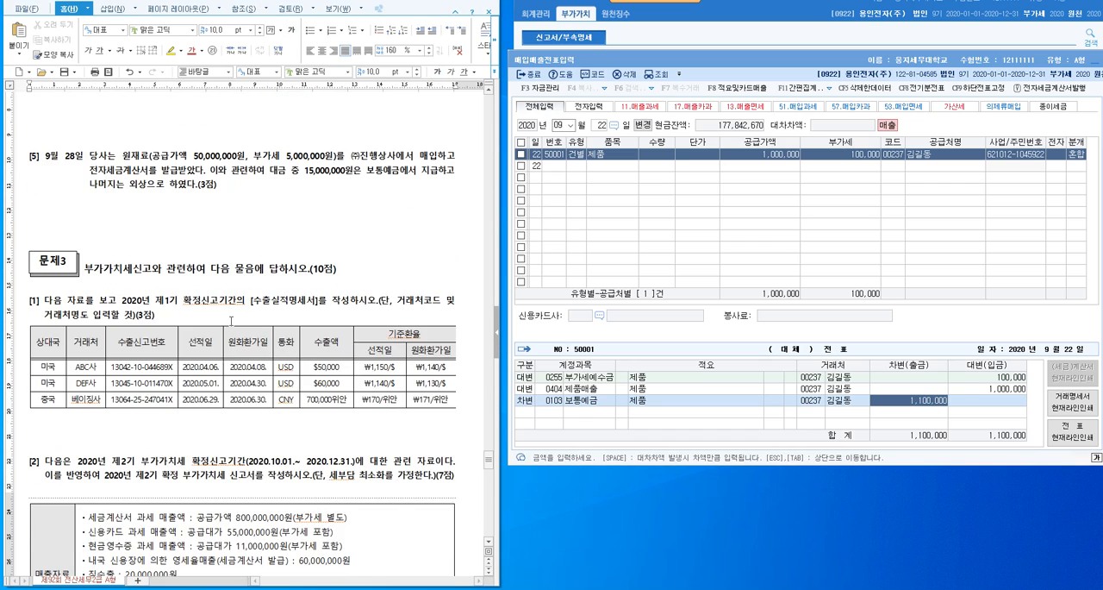
{"action": "scroll", "coordinate": [231, 317], "scroll_direction": "up", "scroll_amount": 1}
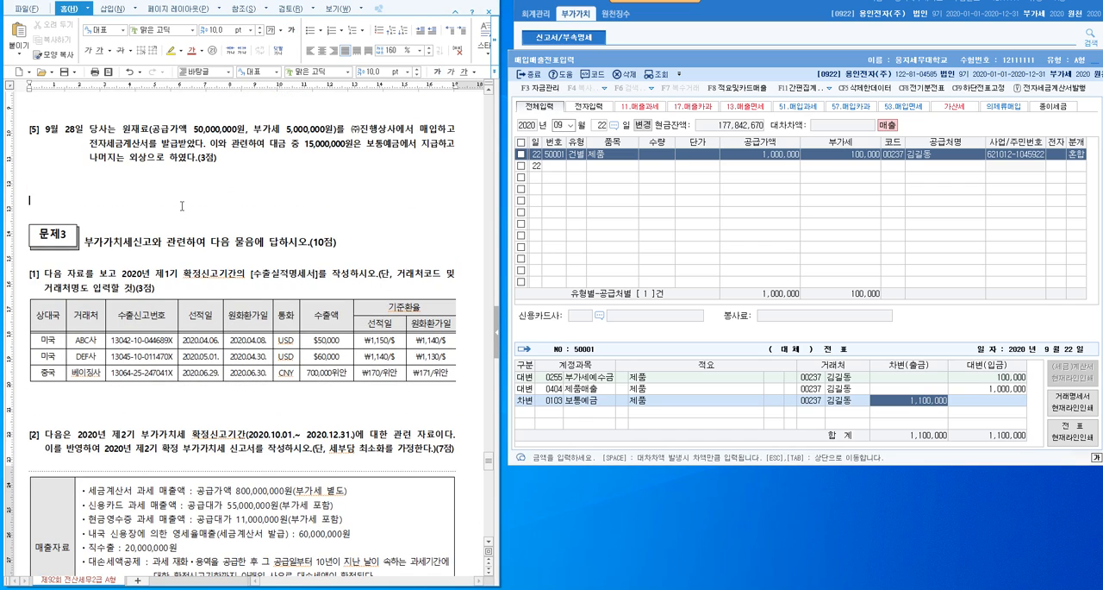
{"action": "key", "text": "Return"}
{"action": "key", "text": "Return"}
{"action": "key", "text": "Return"}
{"action": "key", "text": "Return"}
{"action": "key", "text": "Return"}
{"action": "key", "text": "Return"}
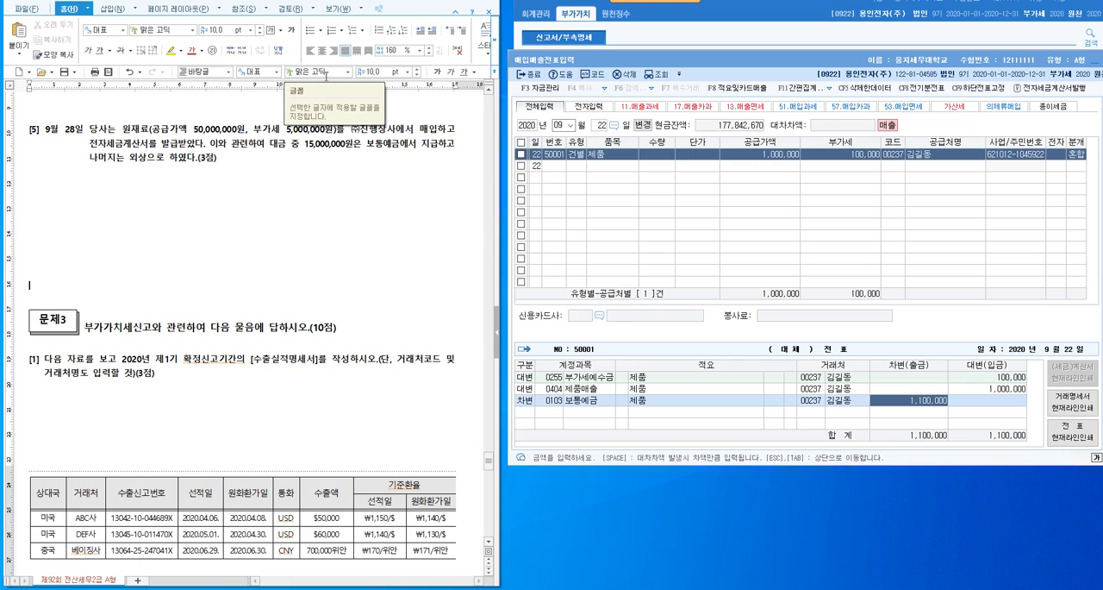
- Write the debit entries (차) 원재료 50,000,000 and VAT대급금 5,000,000 below problem [5]
{"action": "left_click", "coordinate": [197, 129]}
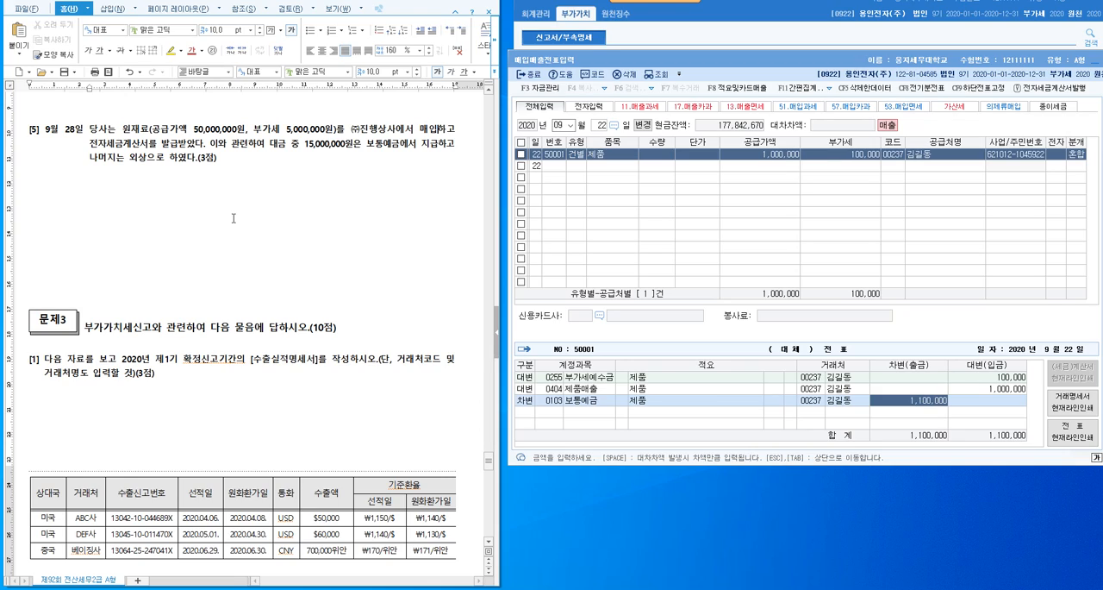
{"action": "left_click", "coordinate": [272, 201]}
{"action": "type", "text": "(차) 원재료 50,000,000"}
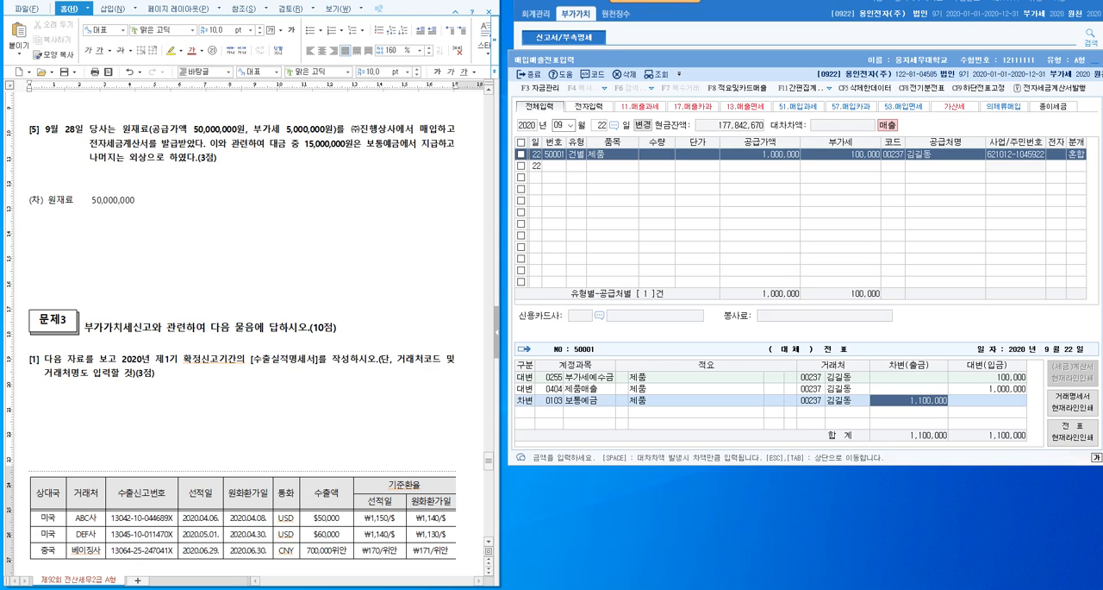
{"action": "key", "text": "Return"}
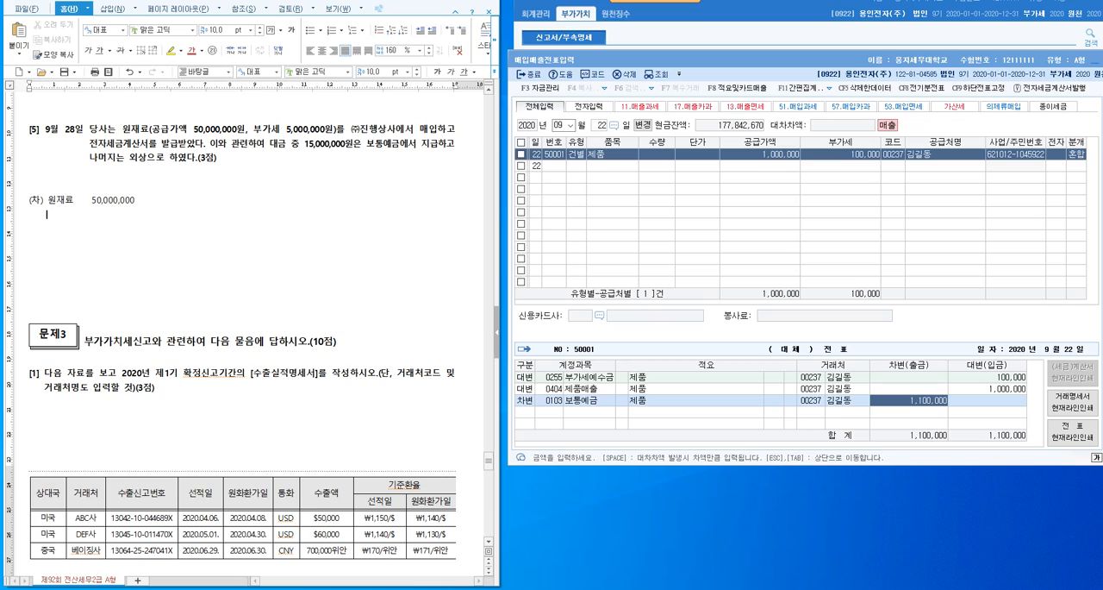
{"action": "type", "text": "VAT대급금    5,000,000"}
- Add the credit entries (대) 보통예금 15,000,000 and 외상매입금 40,000,000 beside problem [5]'s debit entries
{"action": "left_click", "coordinate": [137, 199]}
{"action": "type", "text": "("}
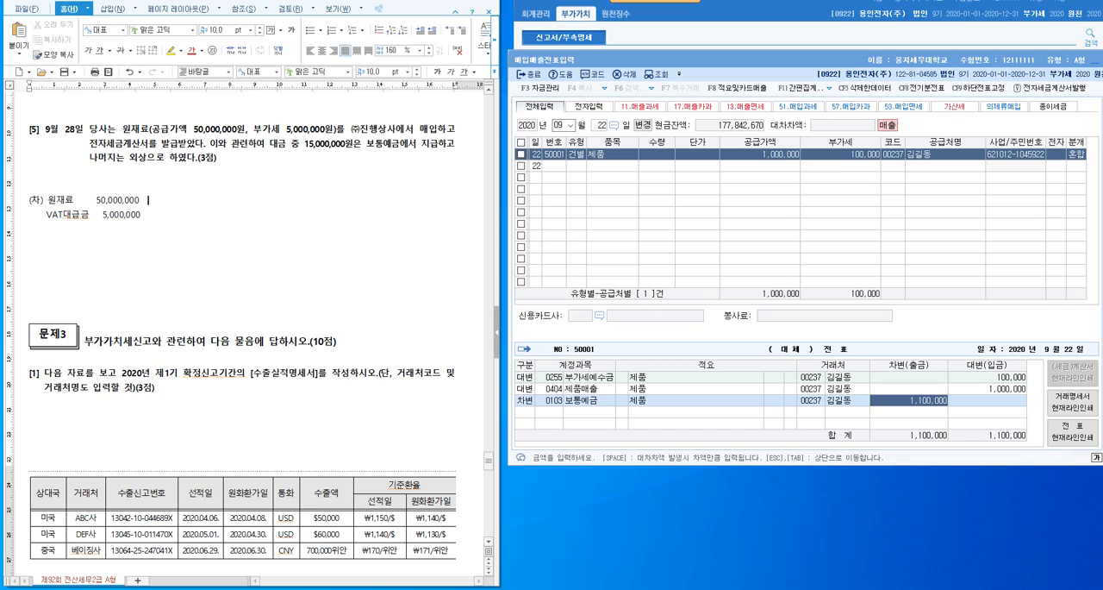
{"action": "type", "text": "대) 보통예금   15,000,000"}
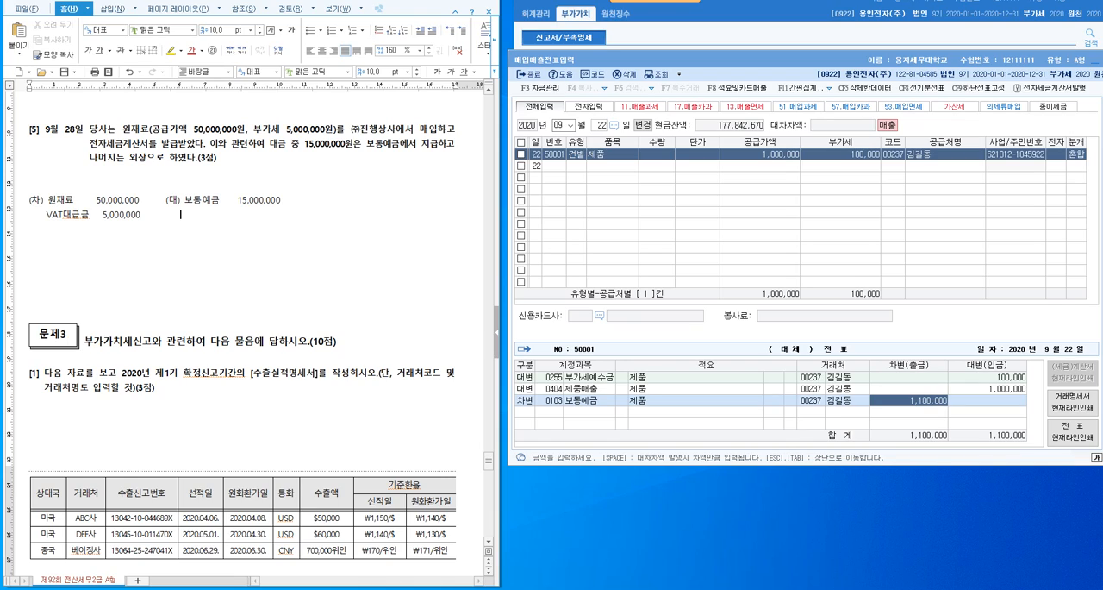
{"action": "type", "text": "외상매입금"}
{"action": "type", "text": "40,000,000"}
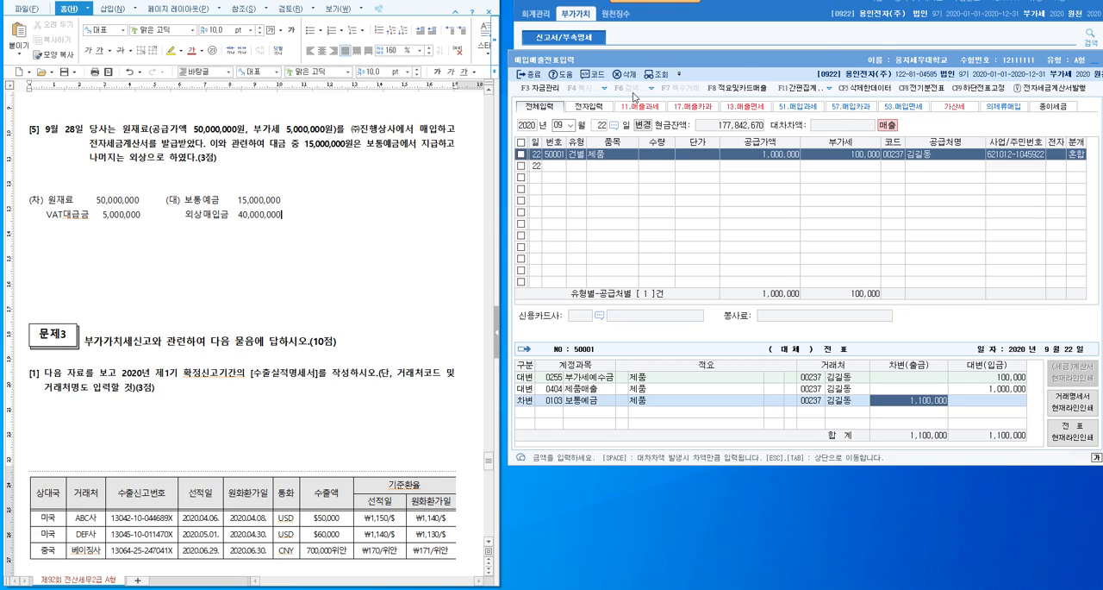
- In 매입매출전표입력, set the day to September 28 and start an entry of type 51 과세
{"action": "left_click", "coordinate": [607, 126]}
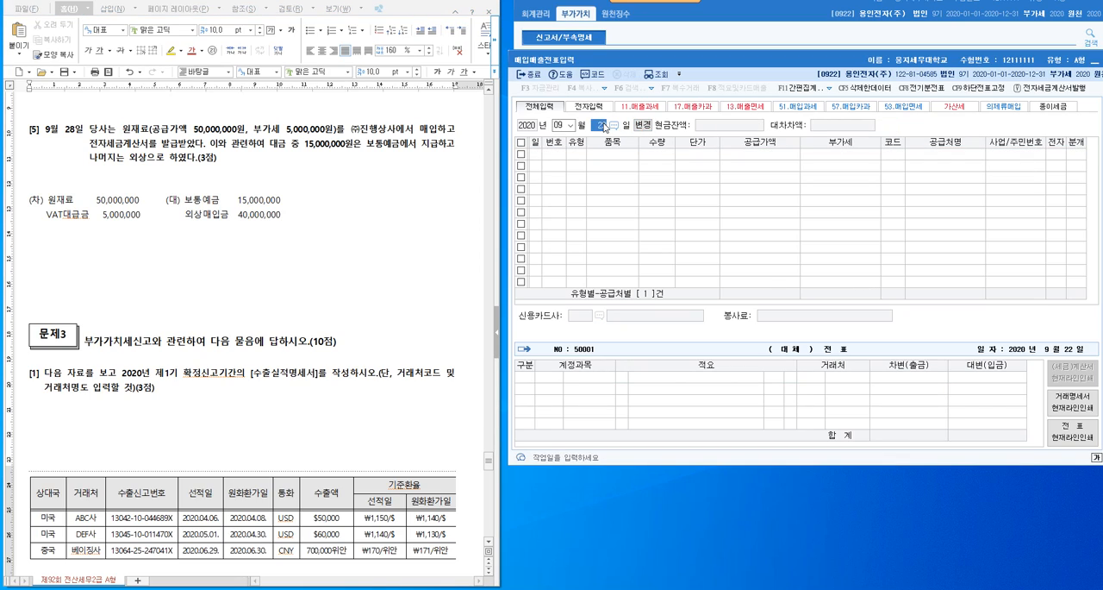
{"action": "type", "text": "28"}
{"action": "key", "text": "Return"}
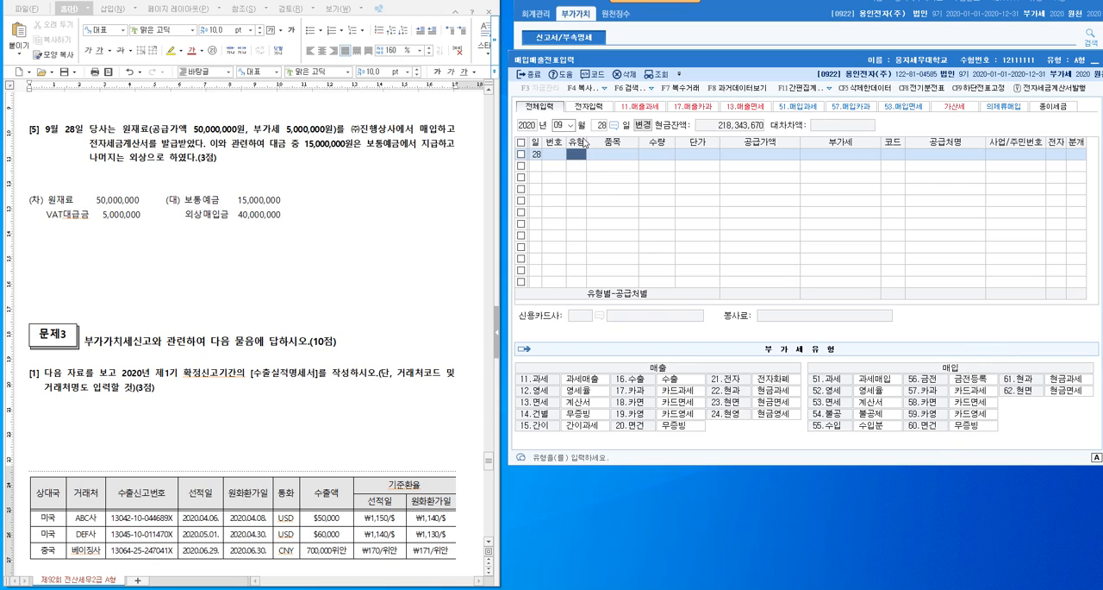
{"action": "type", "text": "51"}
{"action": "key", "text": "Return"}
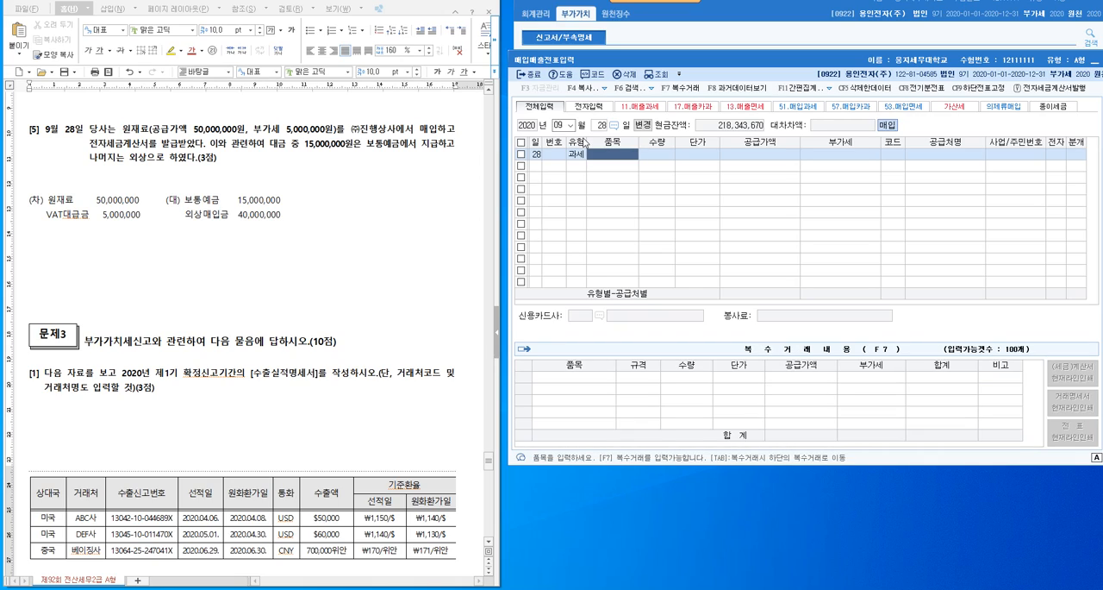
- Enter the item 원재료 with a supply amount of 50,000,000 in the September 28 과세 entry
{"action": "type", "text": "원재료"}
{"action": "key", "text": "Return"}
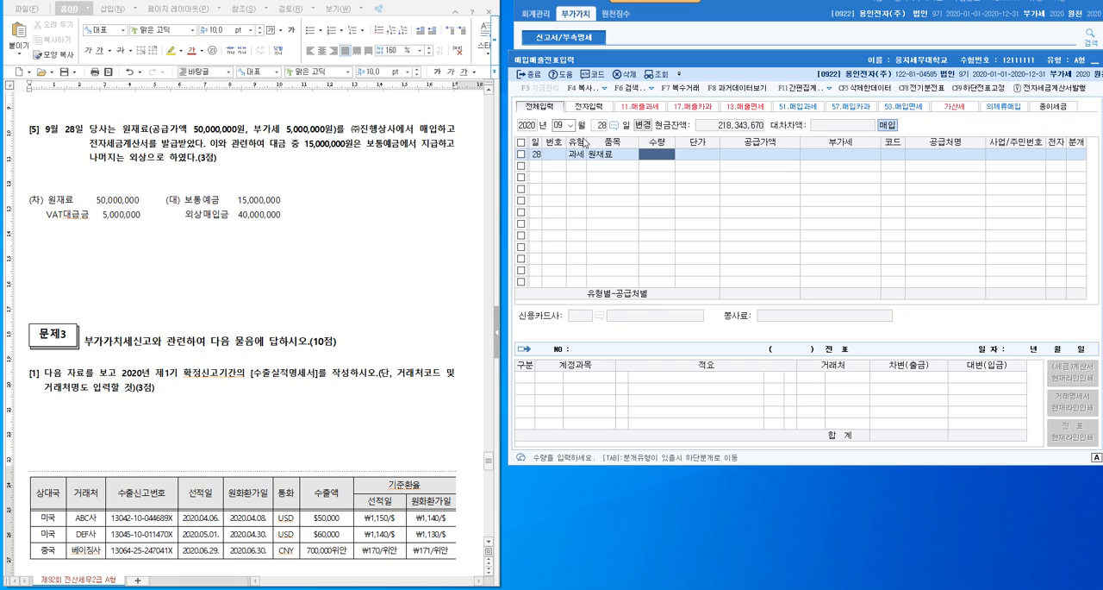
{"action": "key", "text": "Return"}
{"action": "key", "text": "Return"}
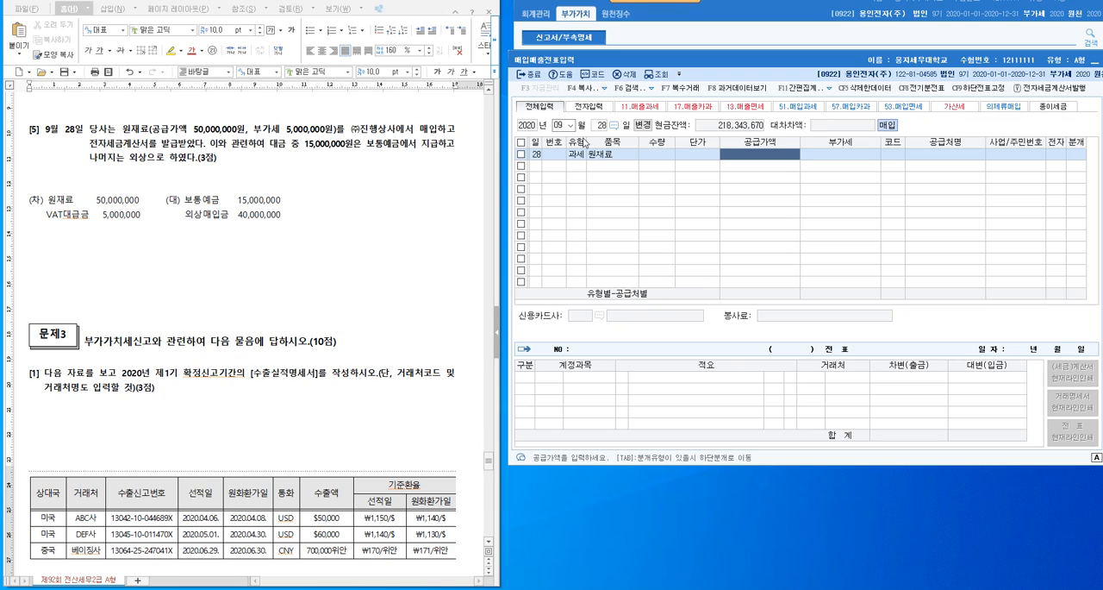
{"action": "type", "text": "50000000"}
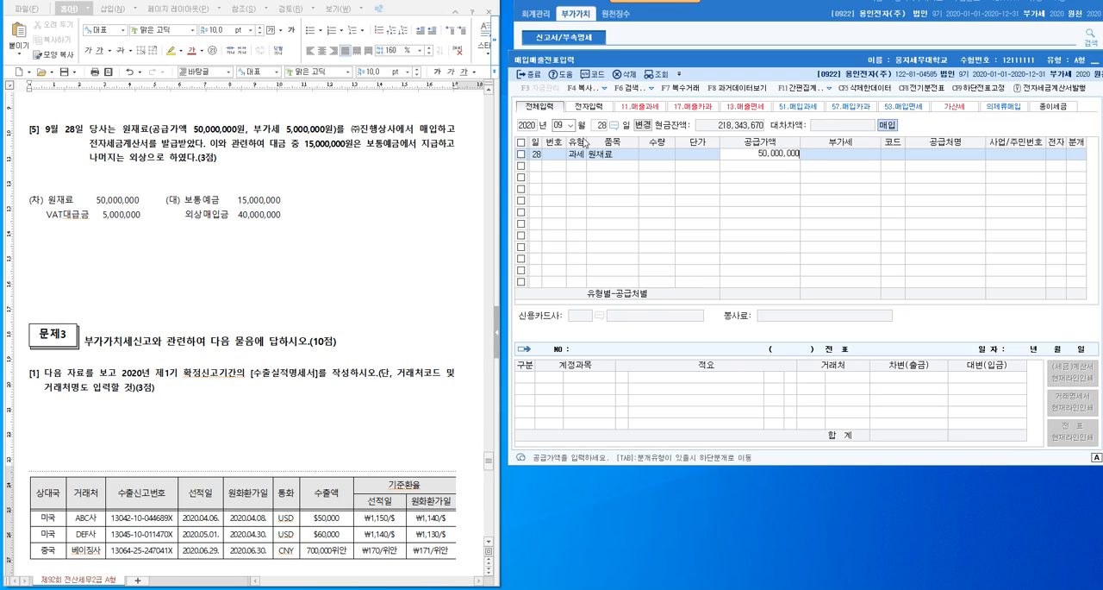
{"action": "key", "text": "Return"}
{"action": "key", "text": "Return"}
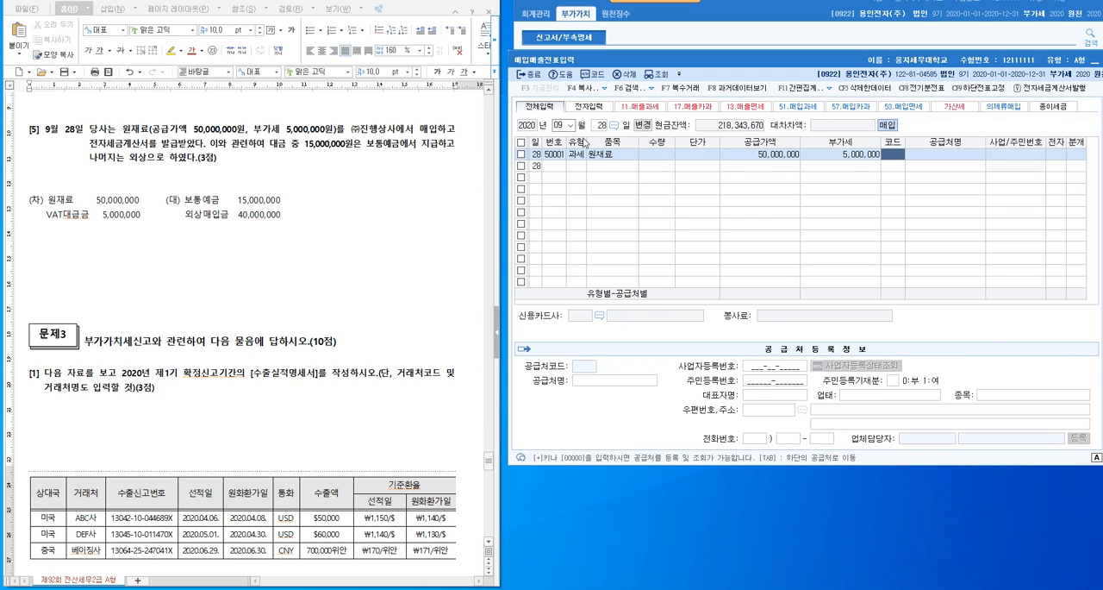
- Assign supplier (주)진행상사 to the purchase, mark it as electronic (여), and set its journal type to 혼합
{"action": "key", "text": "F2"}
{"action": "type", "text": "진행"}
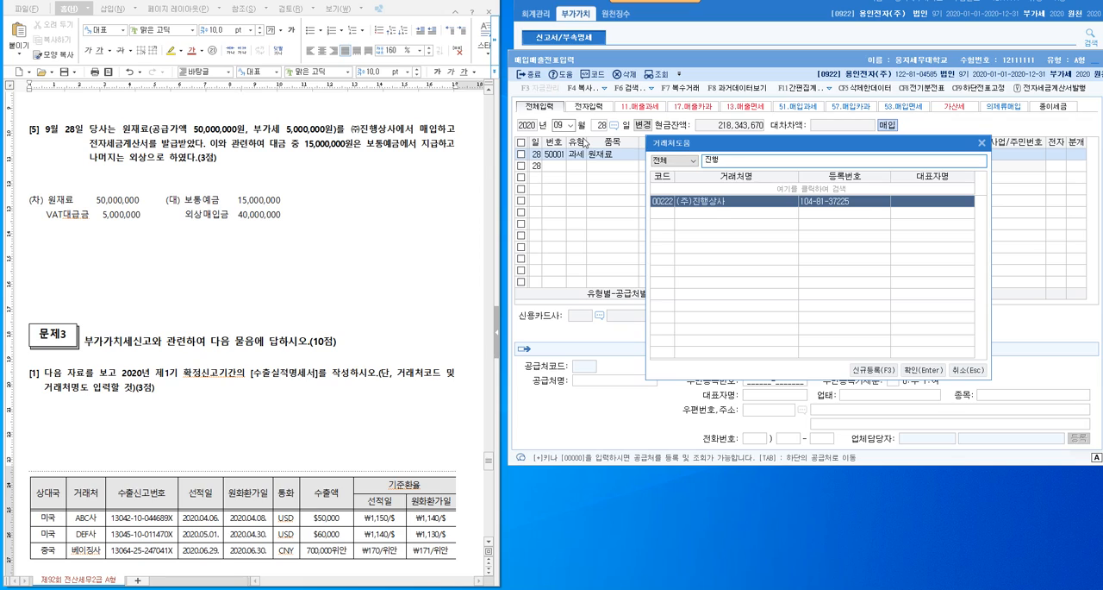
{"action": "key", "text": "Return"}
{"action": "key", "text": "Return"}
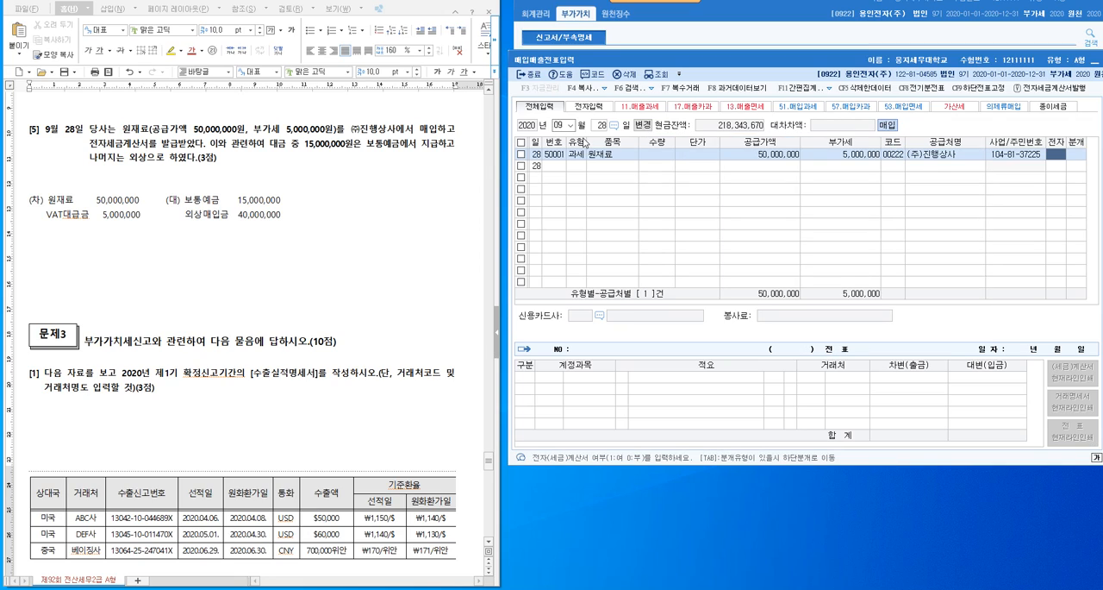
{"action": "type", "text": "1"}
{"action": "key", "text": "Return"}
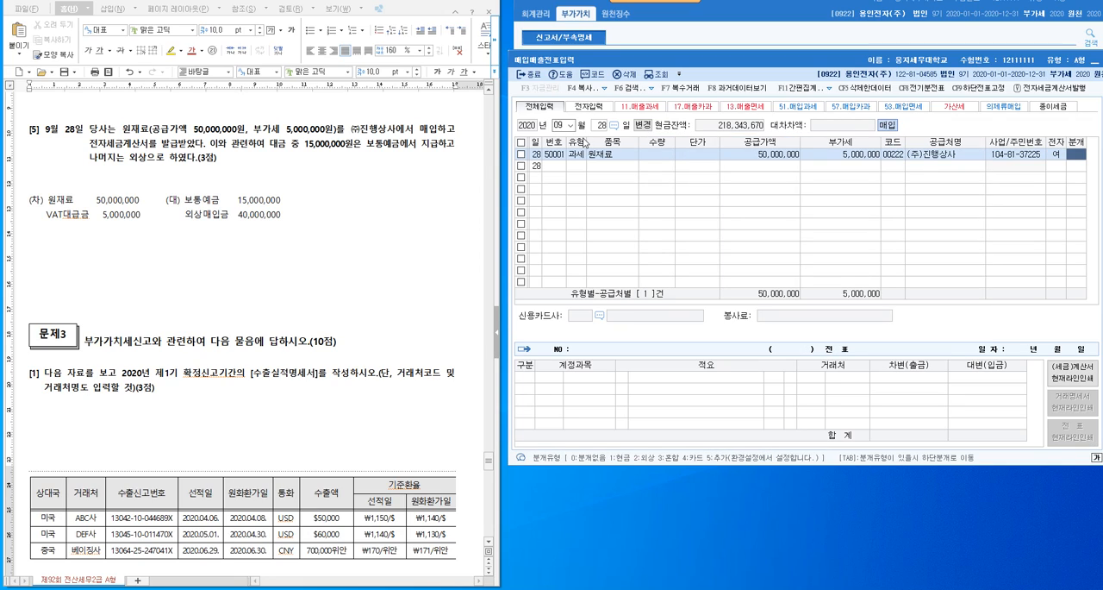
{"action": "type", "text": "3"}
{"action": "key", "text": "Return"}
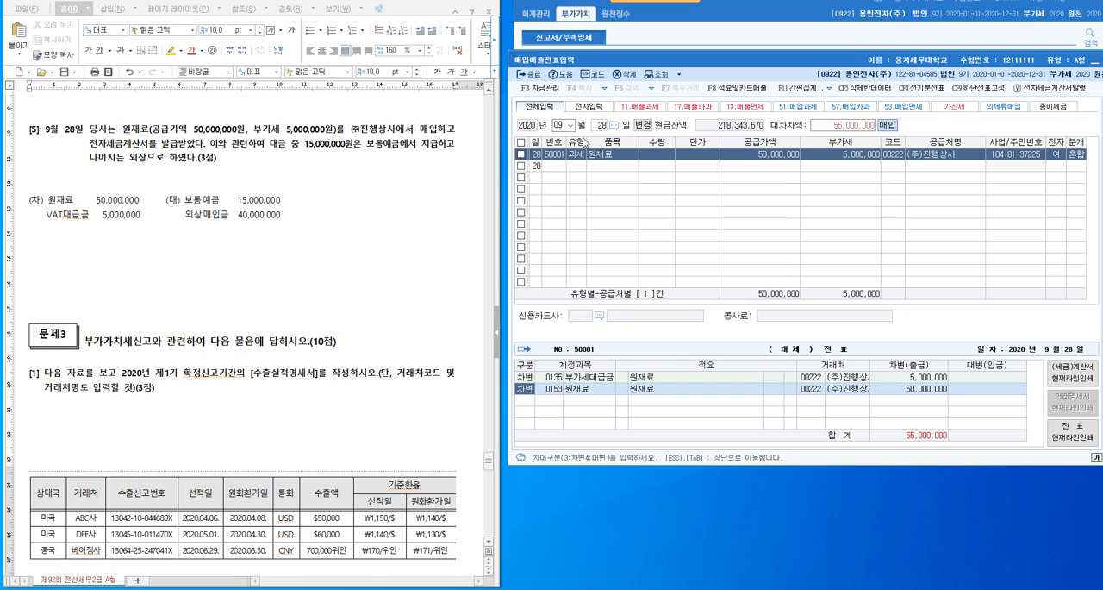
- Add a credit line (대변) for account 103 보통예금 with an amount of 15,000,000 to the purchase journal
{"action": "left_click", "coordinate": [597, 390]}
{"action": "left_click", "coordinate": [597, 380]}
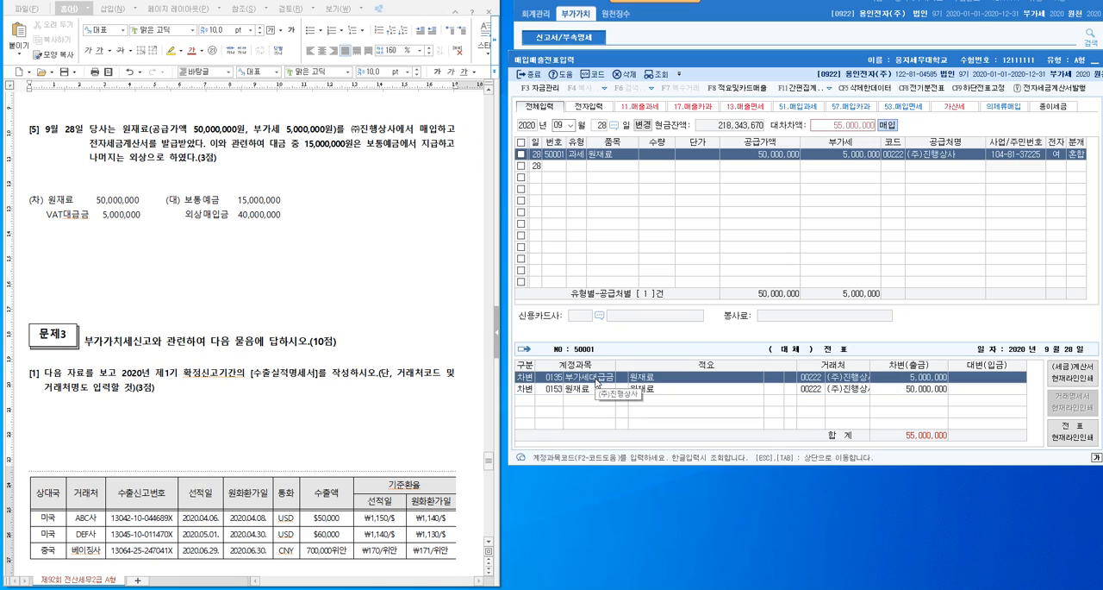
{"action": "key", "text": "Down"}
{"action": "key", "text": "Down"}
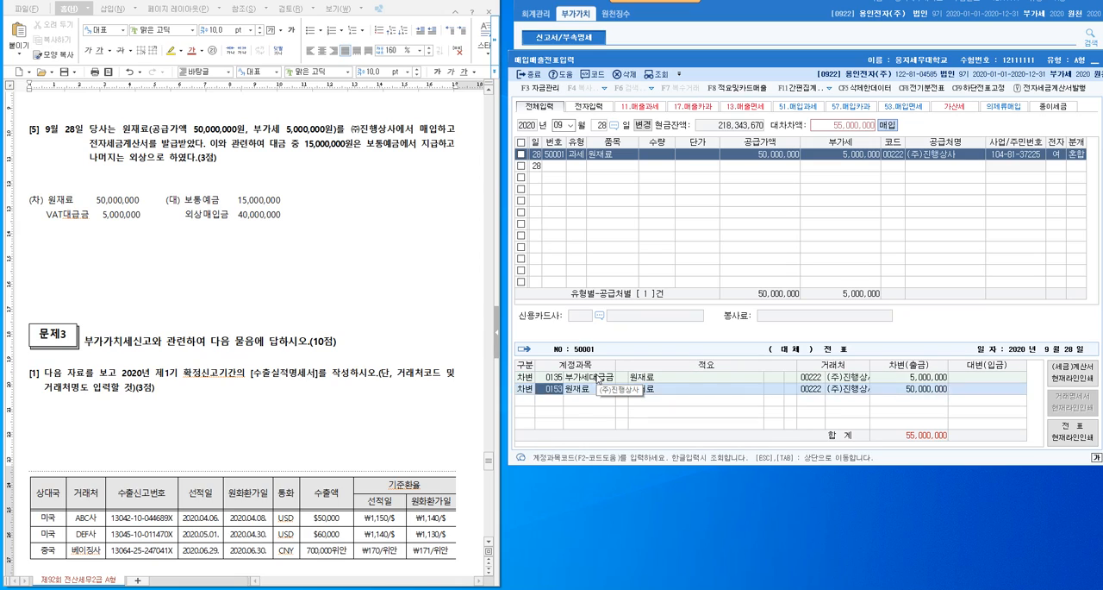
{"action": "key", "text": "4"}
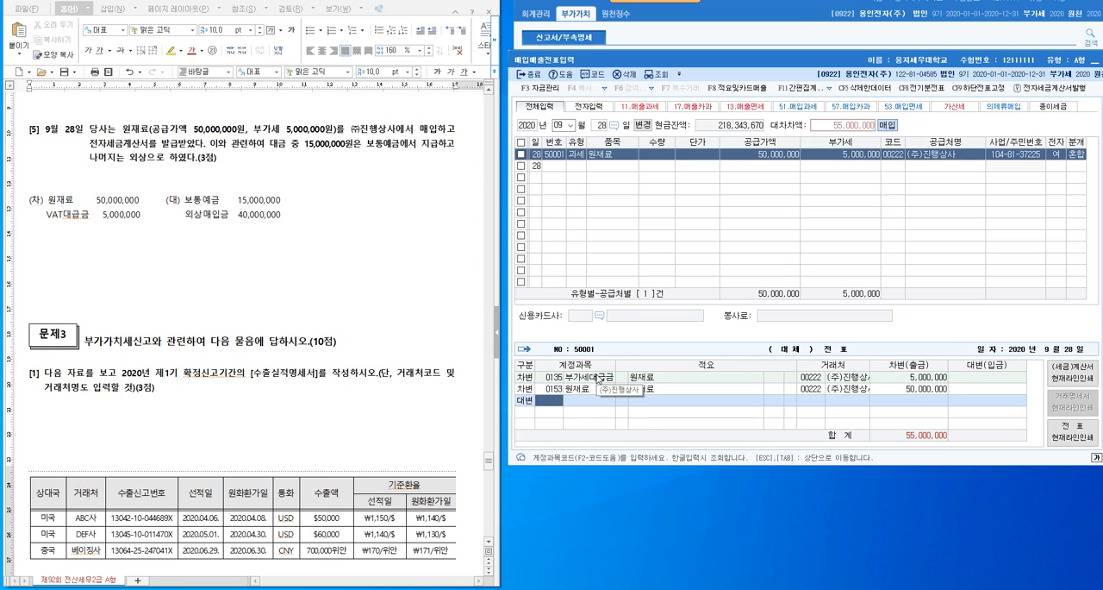
{"action": "type", "text": "103"}
{"action": "key", "text": "Return"}
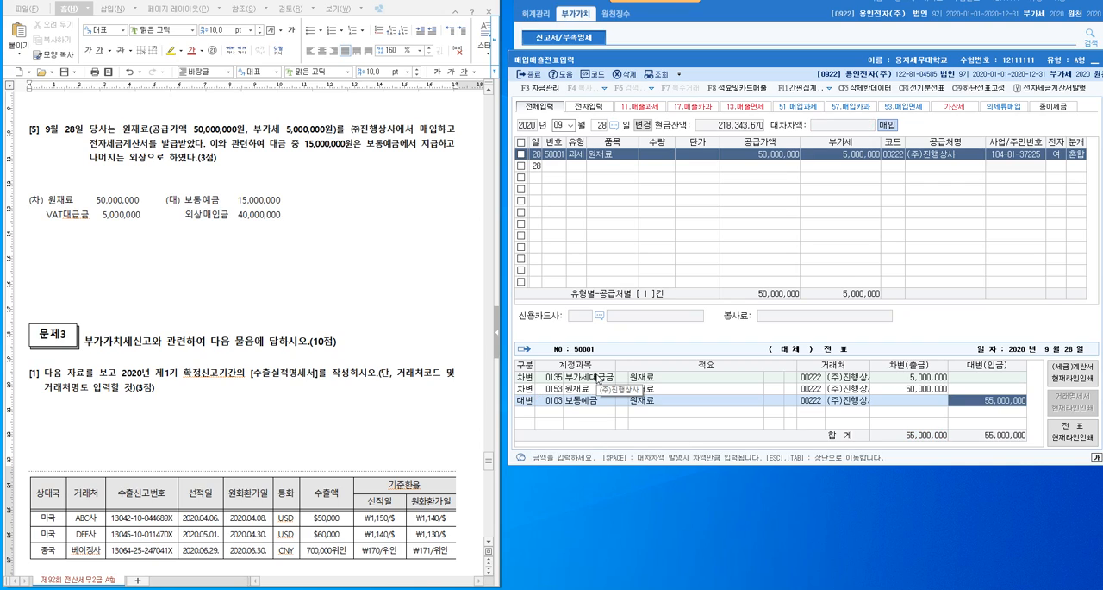
{"action": "type", "text": "15000000"}
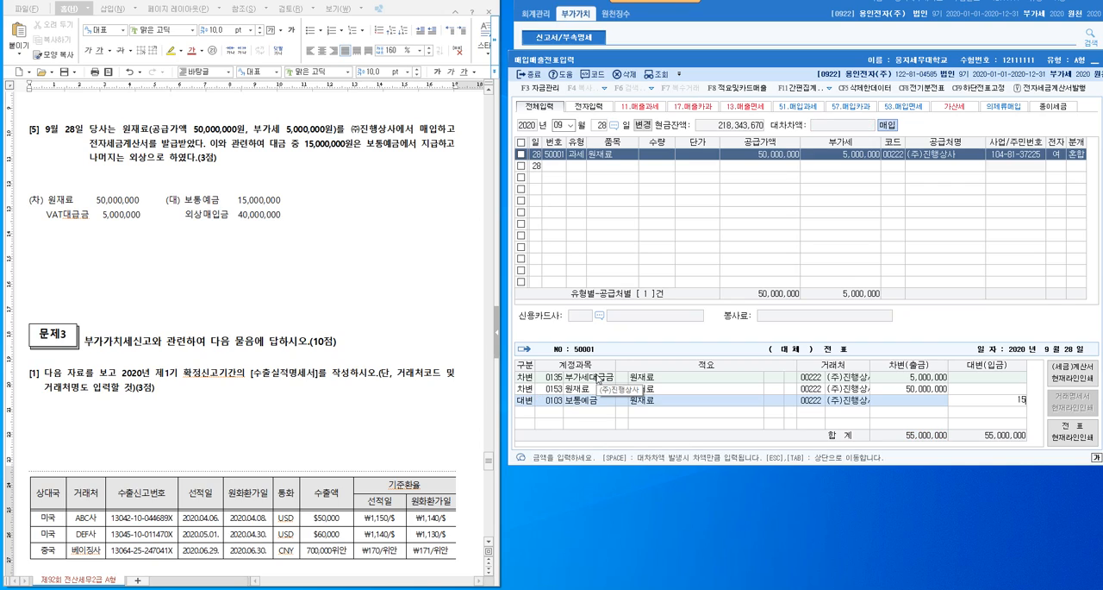
{"action": "key", "text": "Return"}
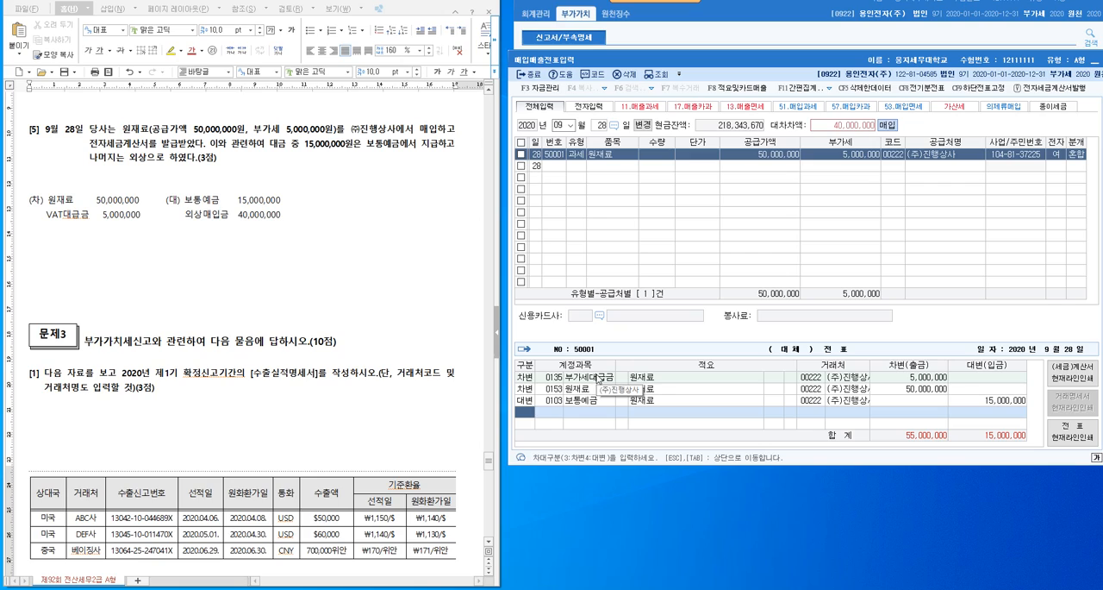
- Add a second credit line with account code 108 for the remaining 40,000,000
{"action": "type", "text": "4"}
{"action": "key", "text": "Return"}
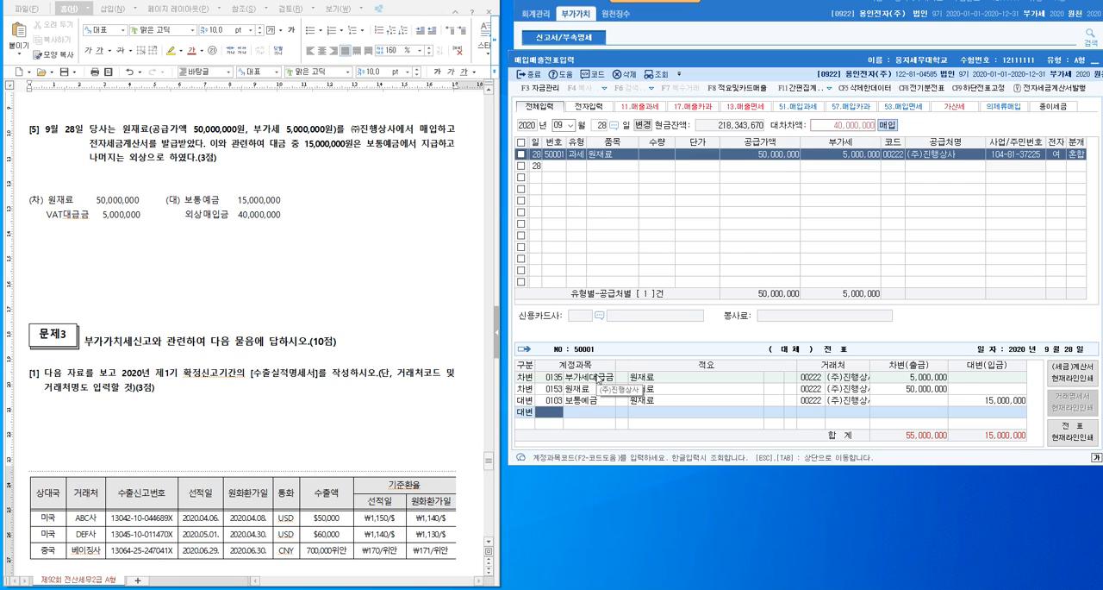
{"action": "type", "text": "108"}
{"action": "key", "text": "Return"}
- Look up 외상 accounts and change the second credit line's account to 0251 외상매입금
{"action": "key", "text": "Left"}
{"action": "key", "text": "Left"}
{"action": "key", "text": "Left"}
{"action": "key", "text": "Left"}
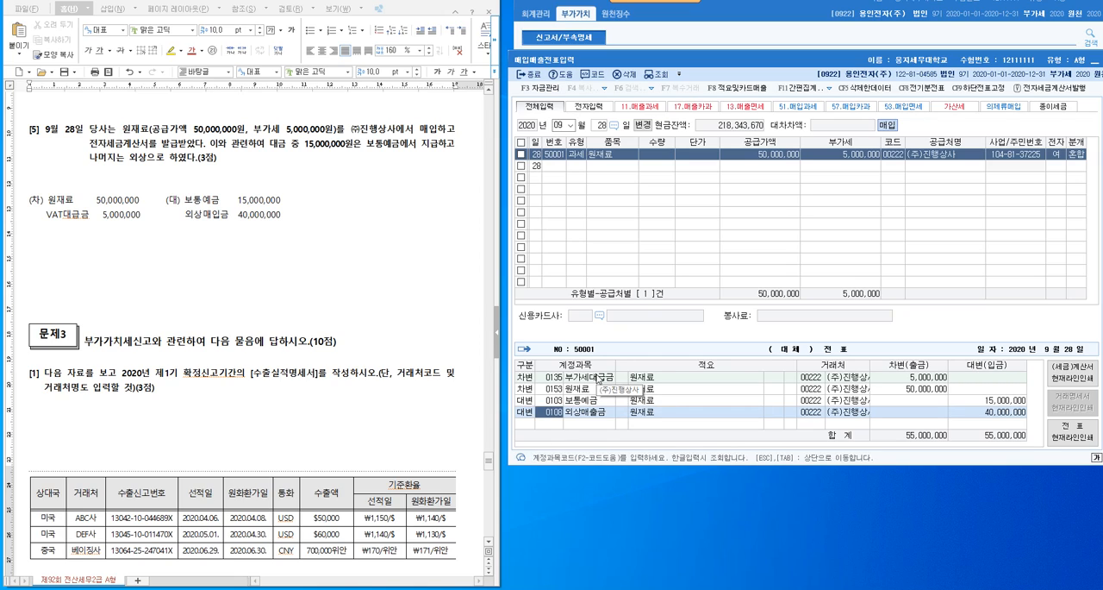
{"action": "key", "text": "F2"}
{"action": "type", "text": "외상"}
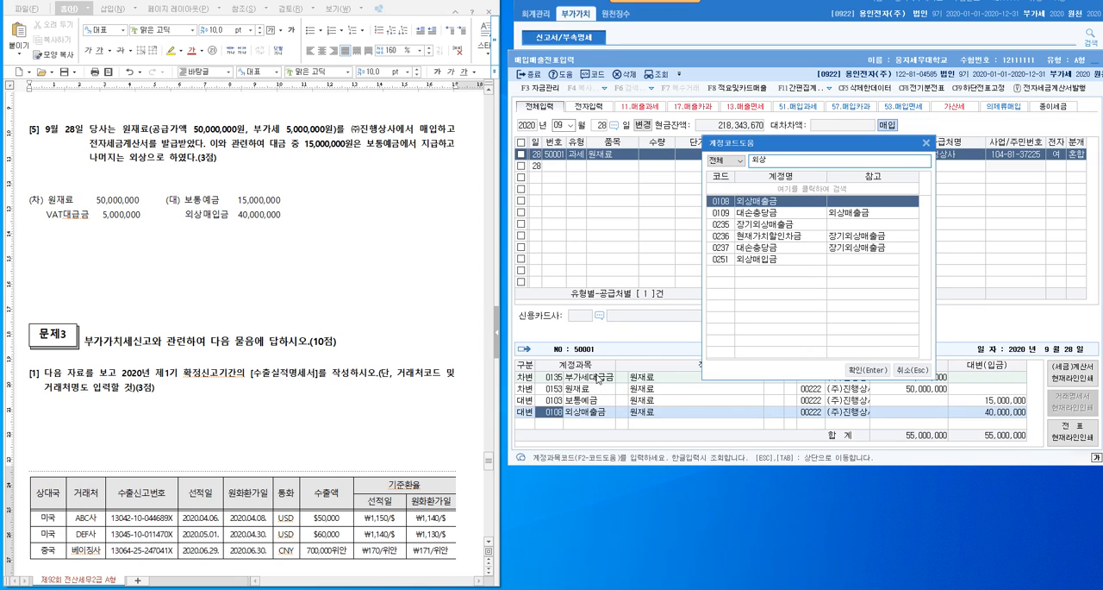
{"action": "key", "text": "Down"}
{"action": "key", "text": "Down"}
{"action": "key", "text": "Down"}
{"action": "key", "text": "Down"}
{"action": "key", "text": "Down"}
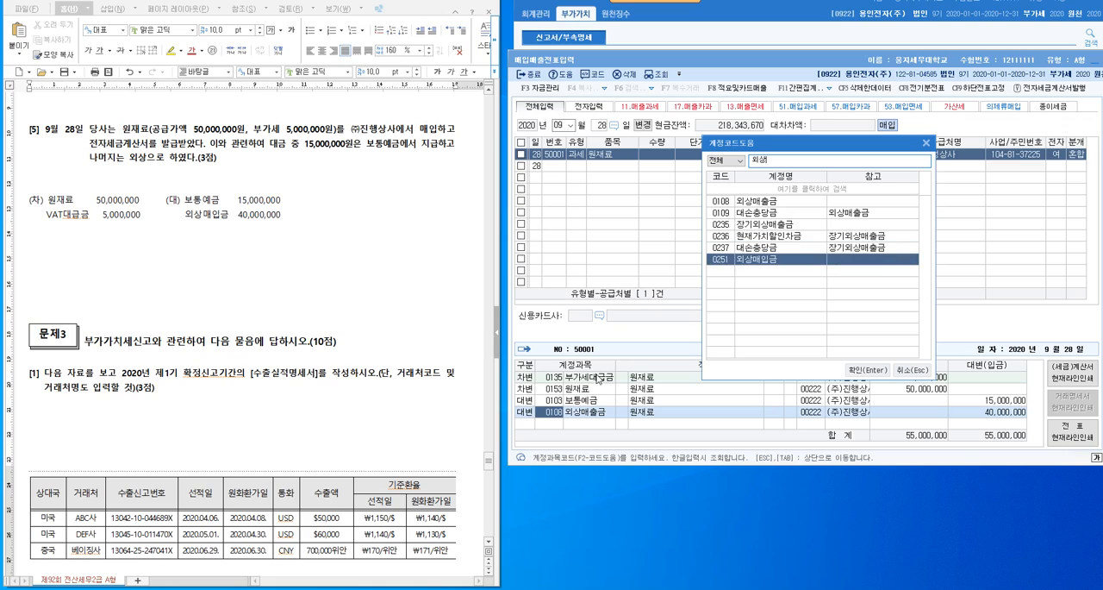
{"action": "key", "text": "Return"}
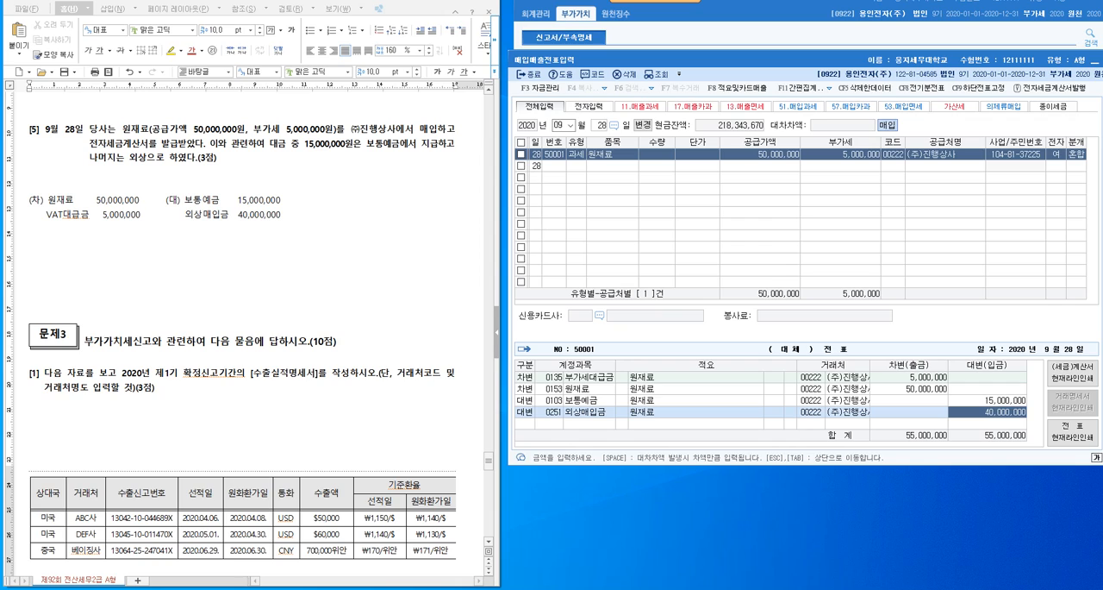
- Insert blank lines in the exam document between the 문제3 heading and its problem [1]
{"action": "scroll", "coordinate": [234, 324], "scroll_direction": "down", "scroll_amount": 4}
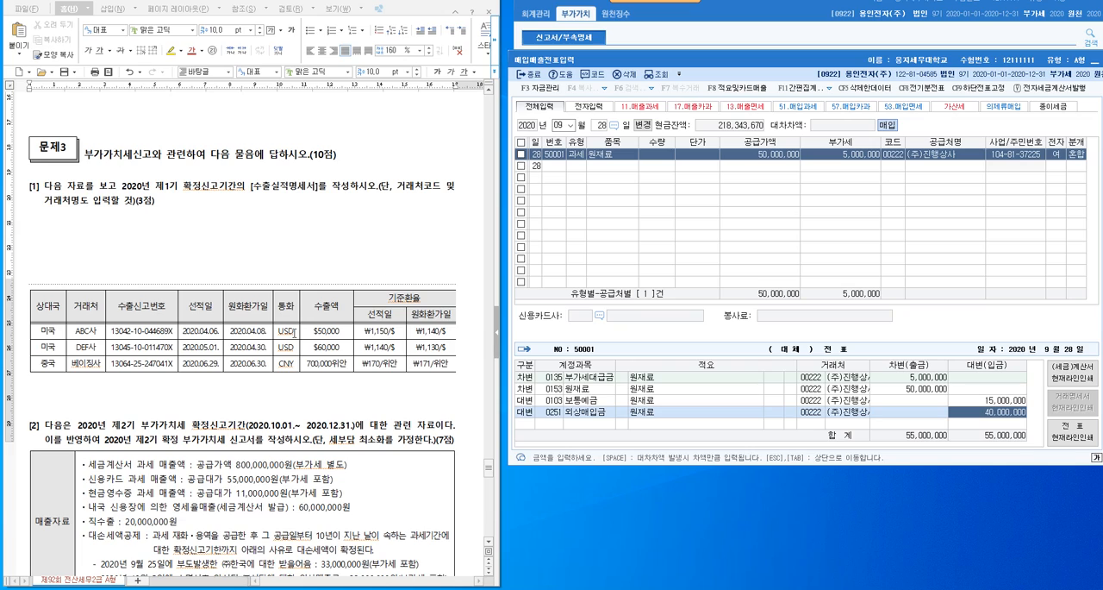
{"action": "left_click", "coordinate": [76, 173]}
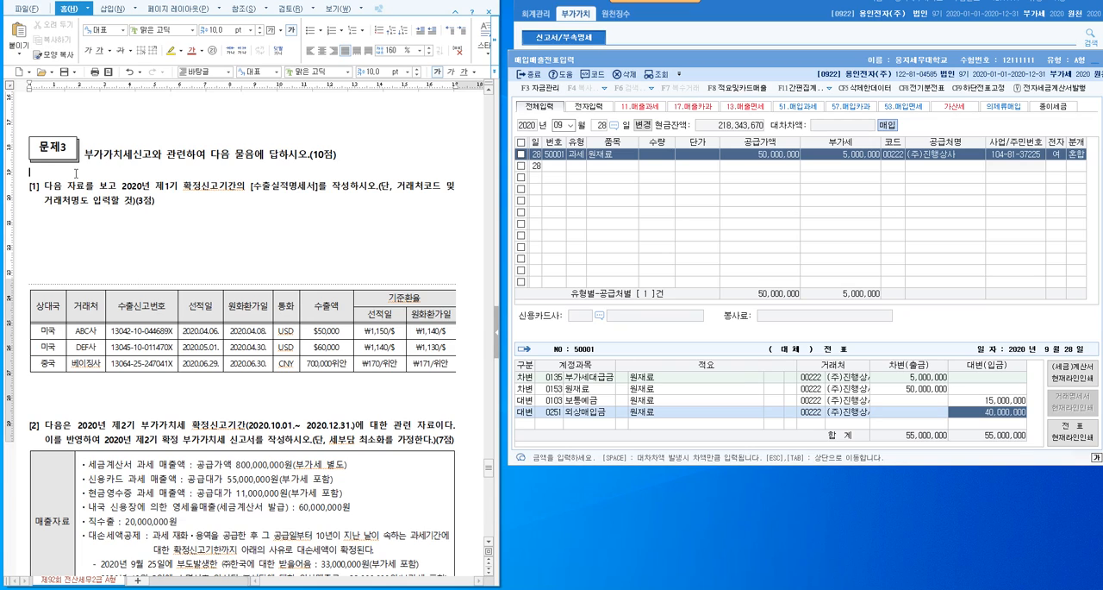
{"action": "key", "text": "Return"}
{"action": "key", "text": "Return"}
{"action": "key", "text": "Return"}
{"action": "key", "text": "Return"}
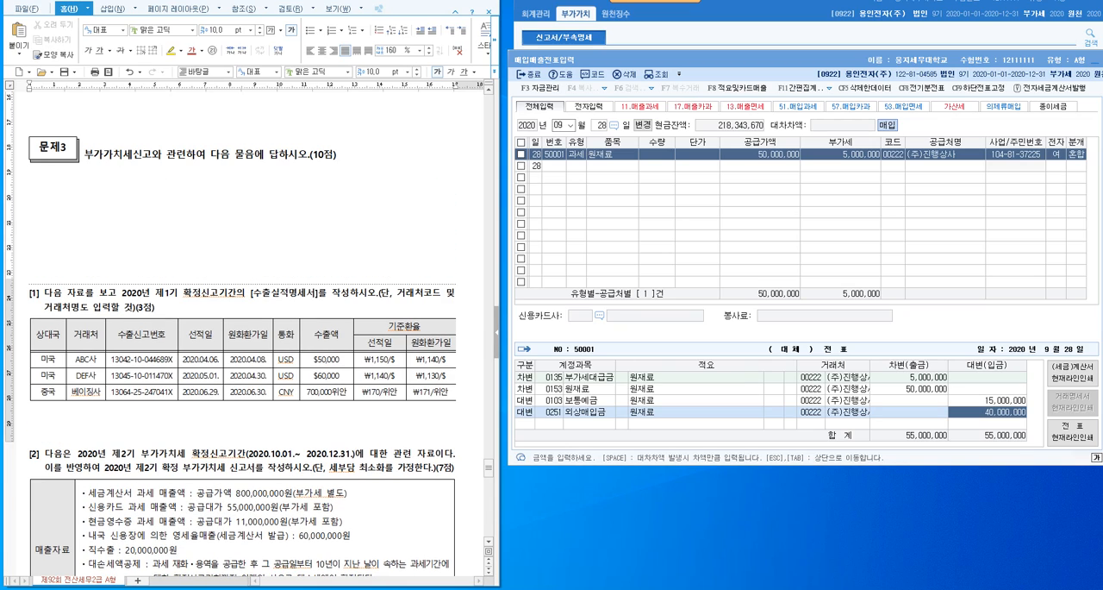
{"action": "scroll", "coordinate": [291, 185], "scroll_direction": "down", "scroll_amount": 3}
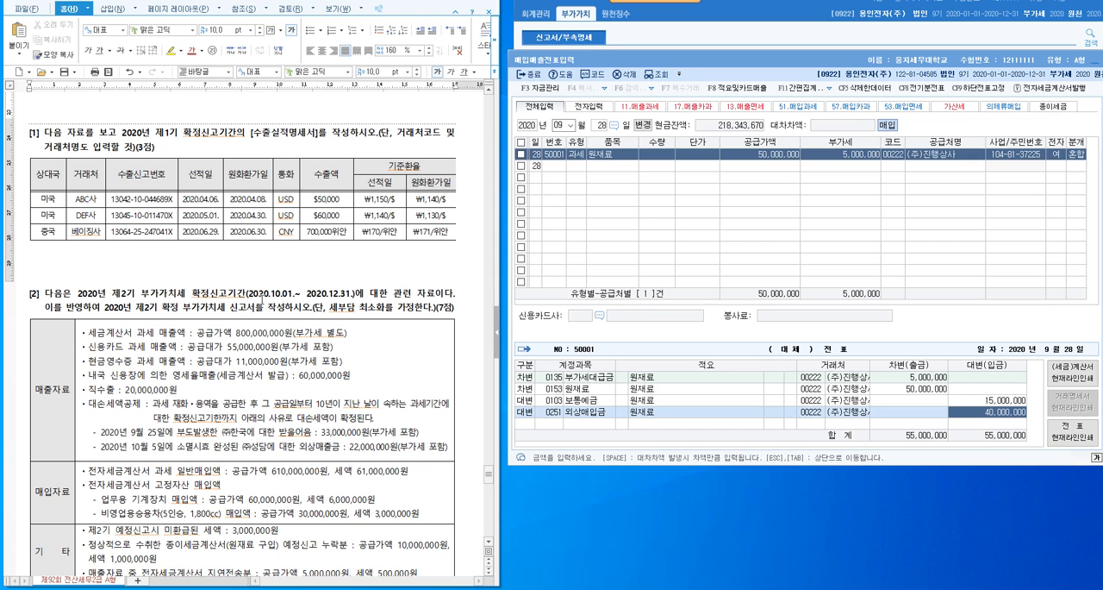
- Close 매입매출전표입력 and open the 수출실적명세서 form, placing its window beside the exam document
{"action": "left_click_drag", "start_coordinate": [1000, 62], "coordinate": [859, 91]}
{"action": "left_click", "coordinate": [981, 90]}
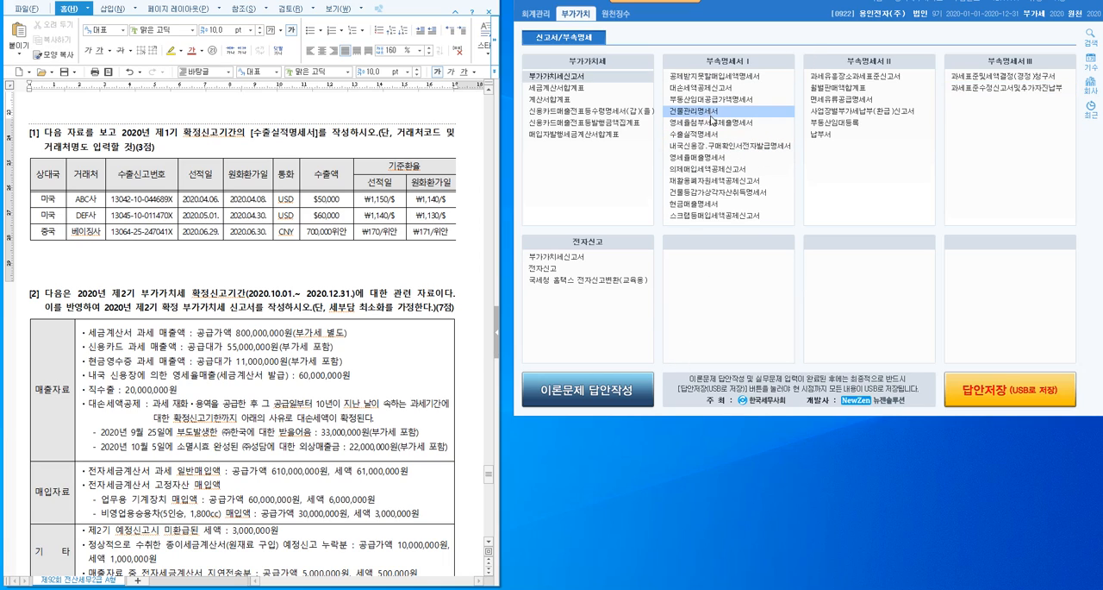
{"action": "left_click", "coordinate": [711, 136]}
{"action": "left_click_drag", "start_coordinate": [720, 125], "coordinate": [853, 60]}
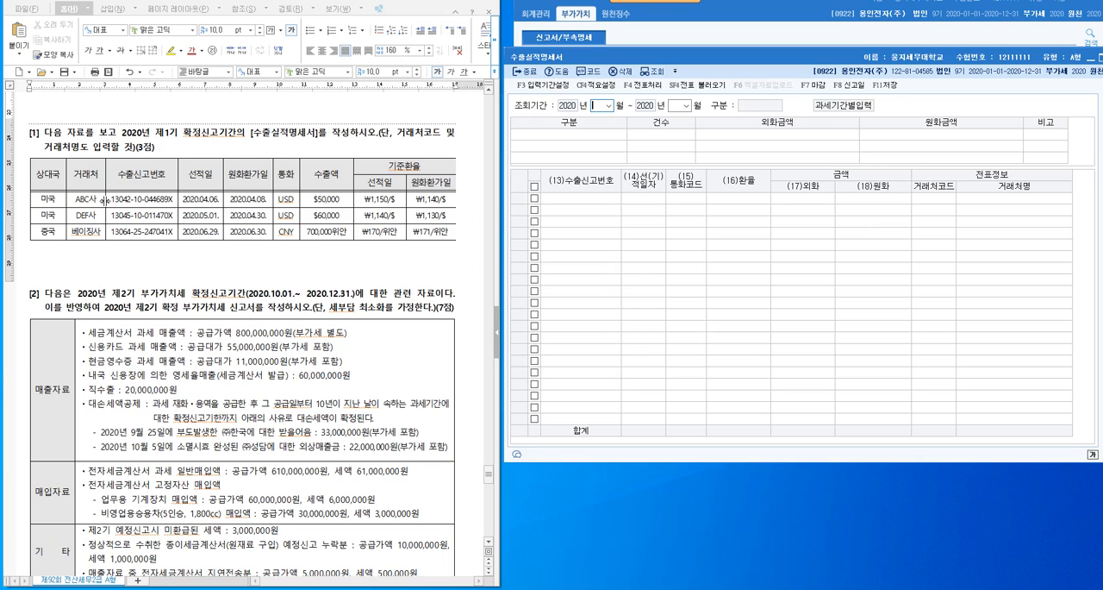
{"action": "left_click", "coordinate": [205, 199]}
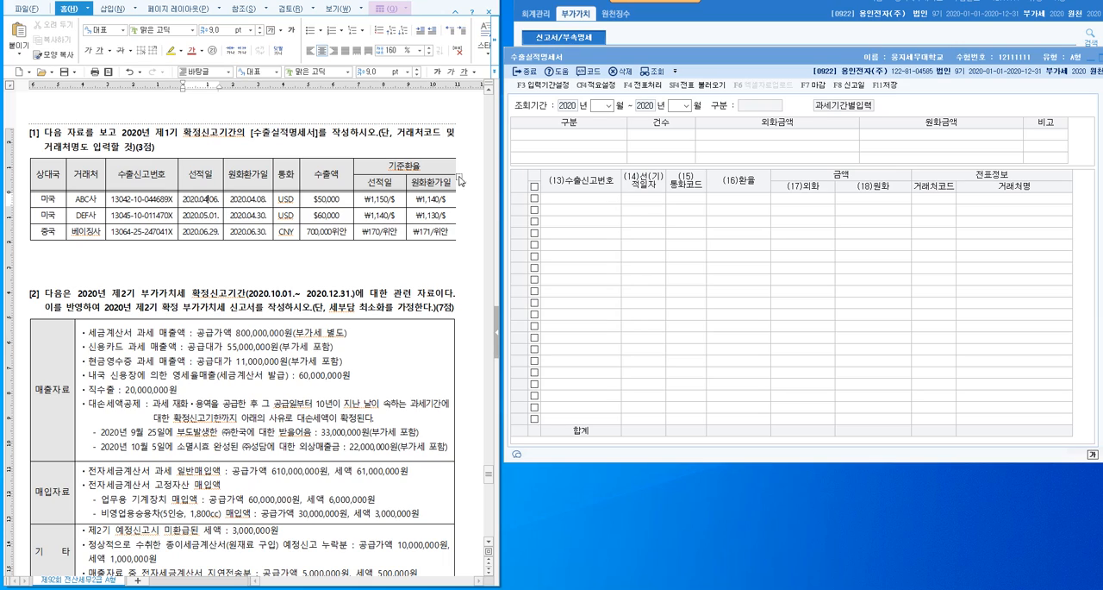
{"action": "left_click", "coordinate": [210, 181]}
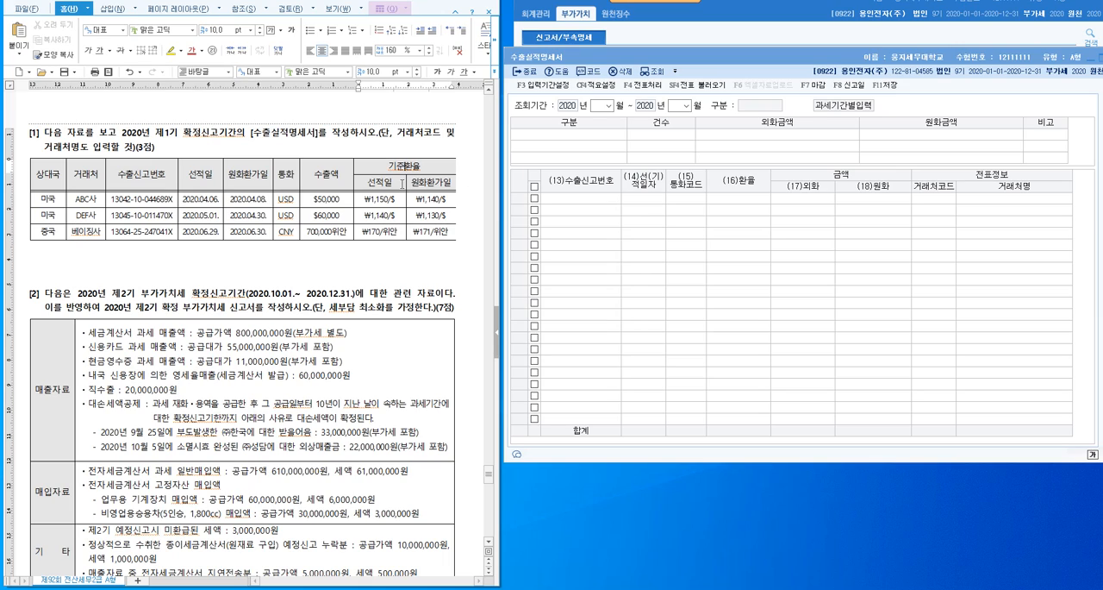
{"action": "left_click", "coordinate": [217, 173]}
- Write the note ① 원칙 선적일(공급시기)의 환율을 적용 below the export table of problem [1]
{"action": "left_click", "coordinate": [195, 265]}
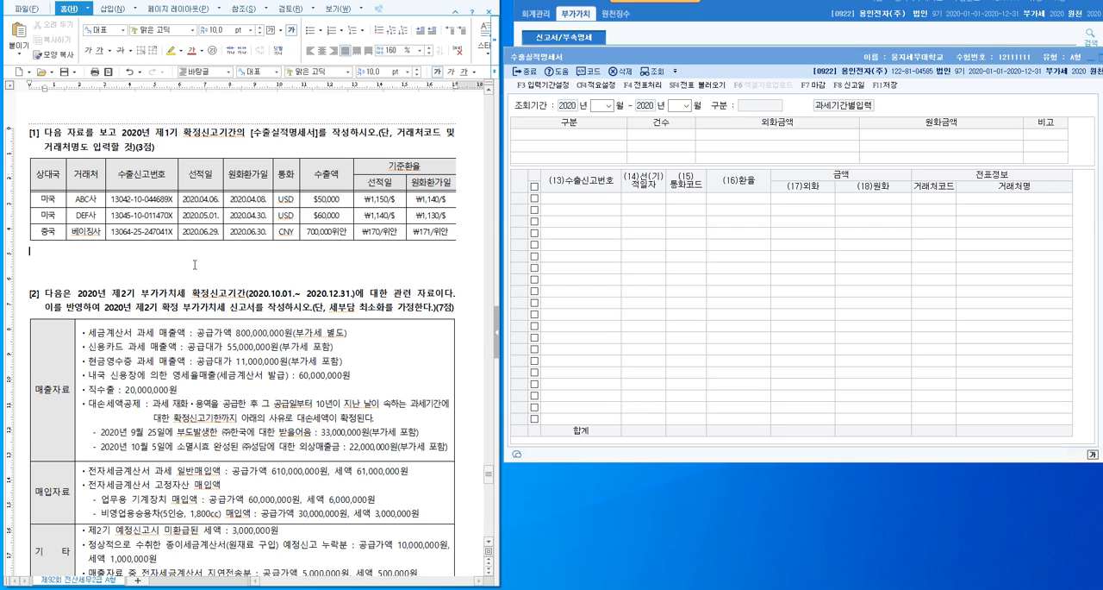
{"action": "key", "text": "ctrl+F10"}
{"action": "key", "text": "Left"}
{"action": "key", "text": "Left"}
{"action": "key", "text": "Return"}
{"action": "type", "text": "원칙; "}
{"action": "type", "text": " 선적일환"}
{"action": "type", "text": "(공급시기)"}
{"action": "type", "text": "의"}
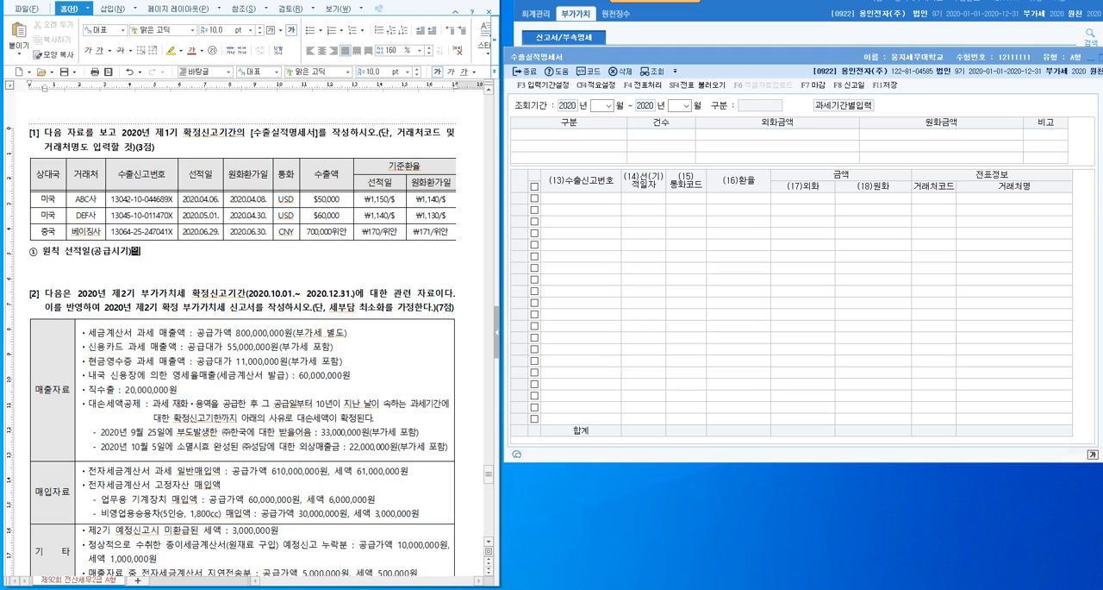
{"action": "type", "text": " 환율을 적용"}
{"action": "key", "text": "Return"}
- Start a second note line with ② 예외 : and add a colon after 원칙 in note ①
{"action": "key", "text": "ctrl+F10"}
{"action": "key", "text": "Right"}
{"action": "key", "text": "Return"}
{"action": "type", "text": "ㅇ예외 :"}
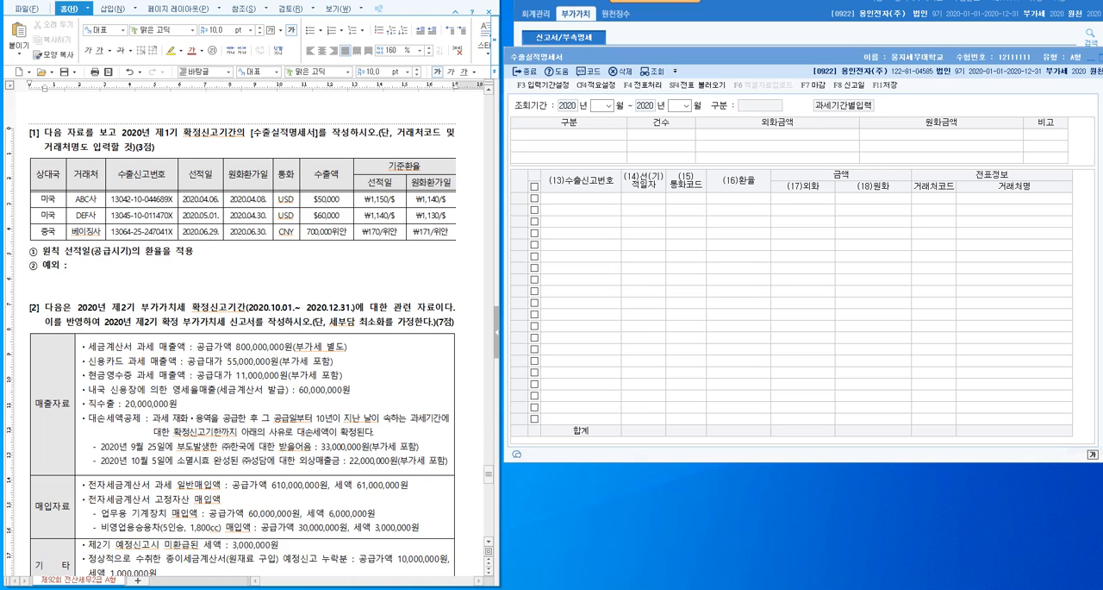
{"action": "key", "text": "Up"}
{"action": "type", "text": ":"}
{"action": "key", "text": "Down"}
- Complete note ② with the text 공급시기 전에 외화를 수취하여 환가를 한 경우
{"action": "type", "text": "공급시기 전에 "}
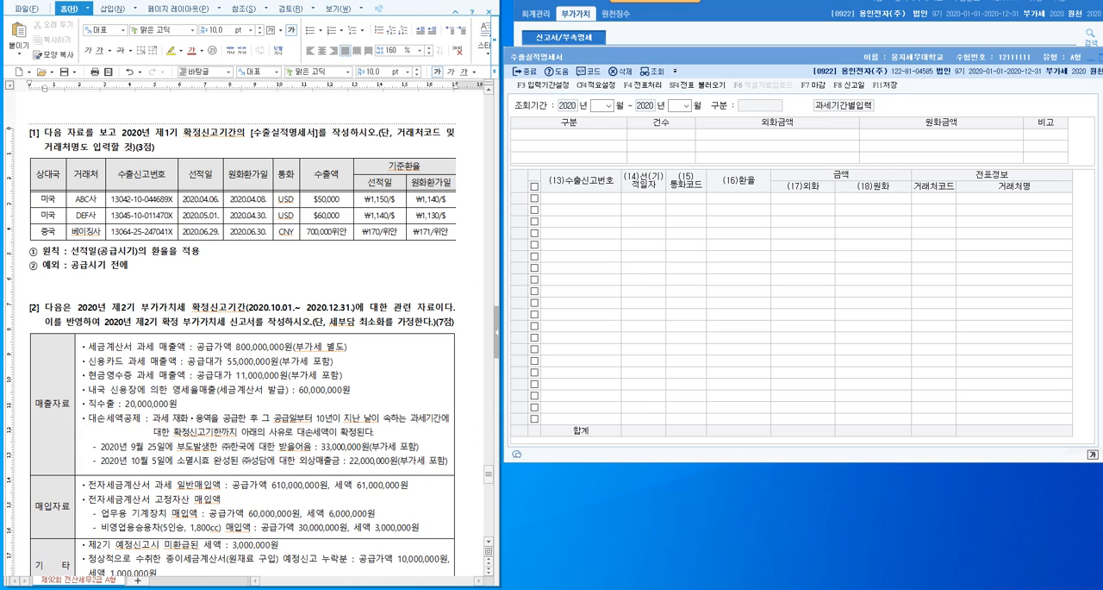
{"action": "type", "text": "외화를 수취하여 환가를 한 경"}
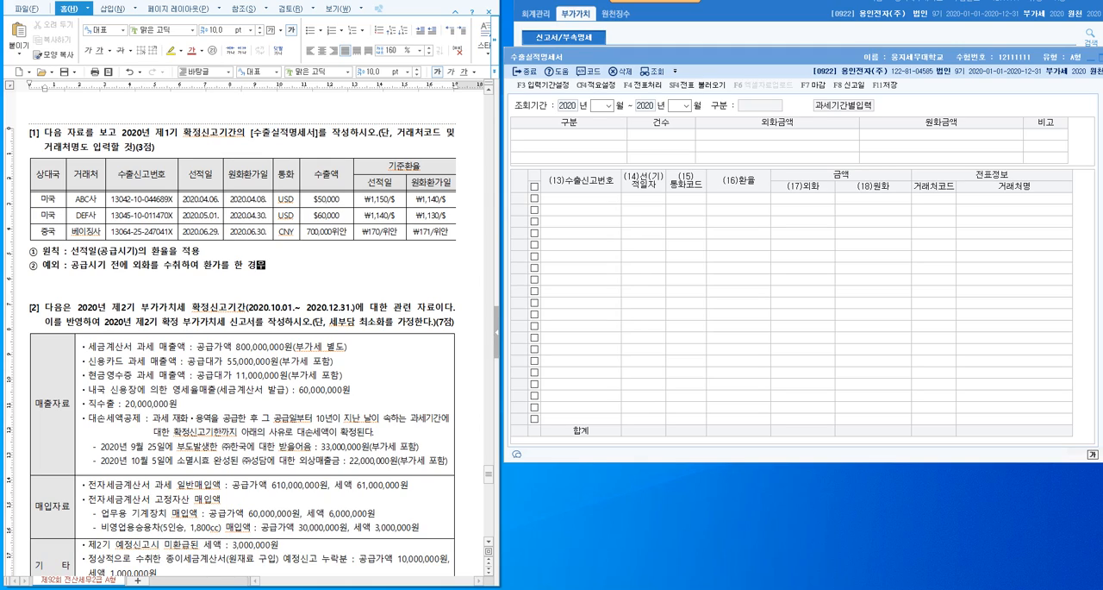
{"action": "type", "text": "우"}
{"action": "key", "text": "Return"}
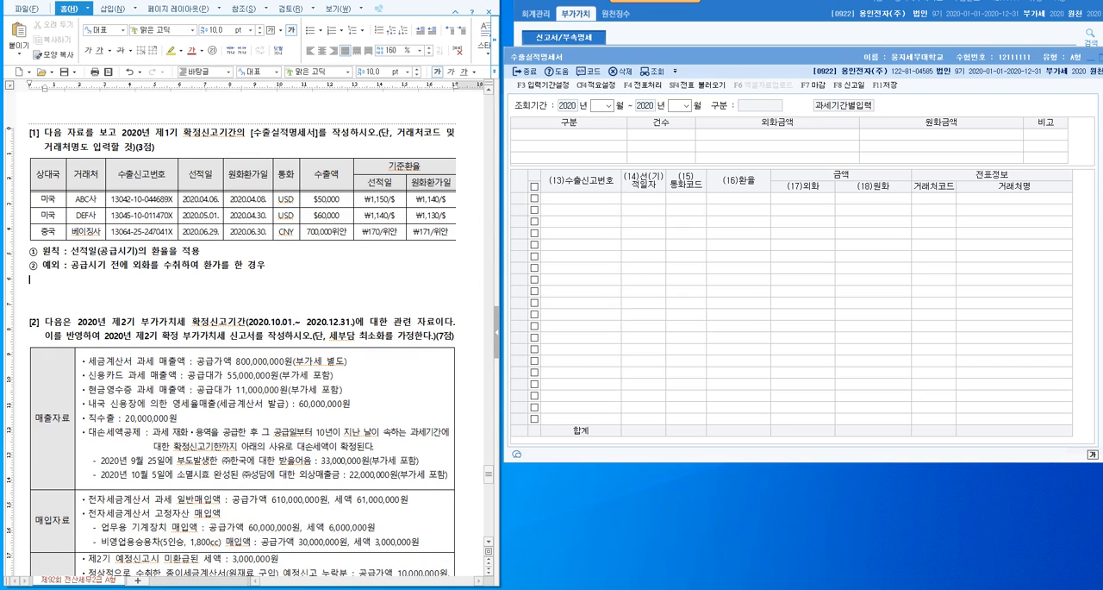
- Write 과세표준을 산정 on the line below note ②
{"action": "type", "text": "과세표준을 산정"}
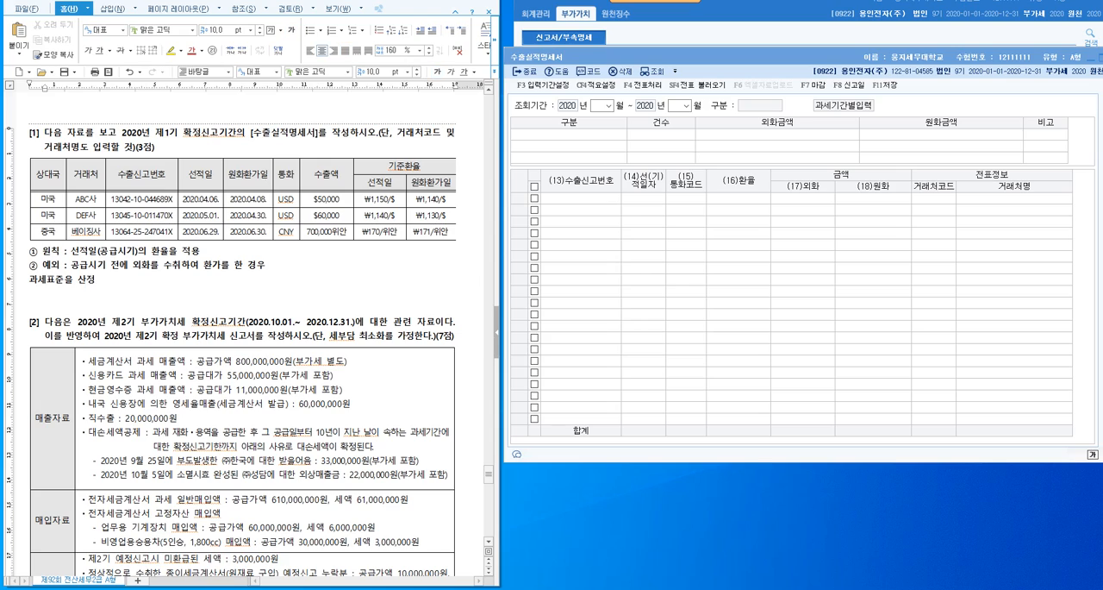
{"action": "left_click", "coordinate": [239, 169]}
{"action": "left_click", "coordinate": [210, 175]}
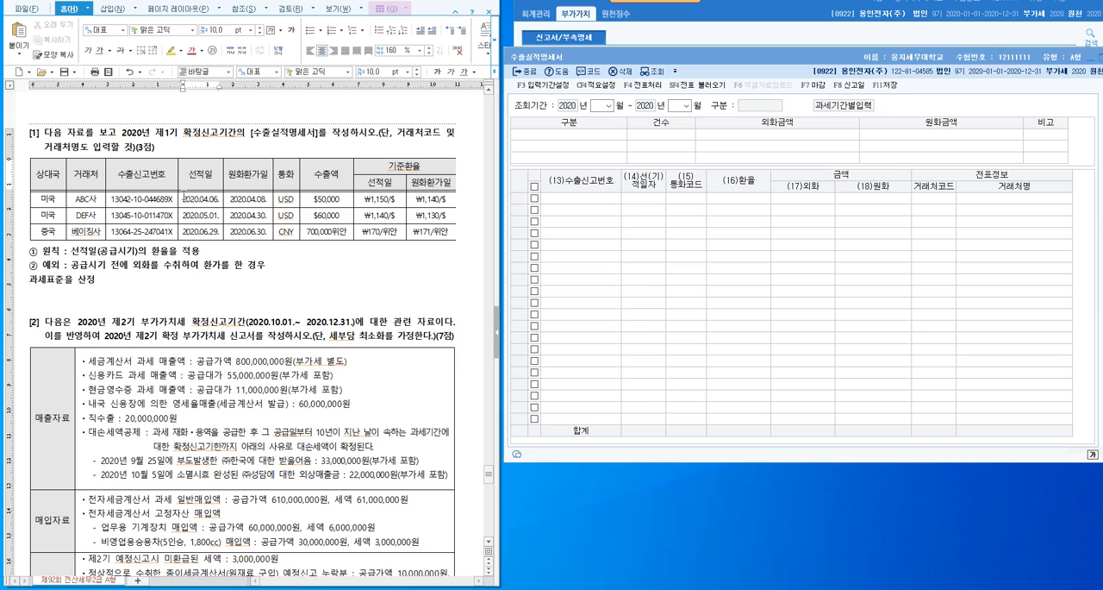
- Highlight ABC사's 선적일 exchange rate ₩1,150/$ in yellow in the export table of problem [1]
{"action": "left_click_drag", "start_coordinate": [181, 199], "coordinate": [221, 199]}
{"action": "left_click_drag", "start_coordinate": [363, 199], "coordinate": [396, 199]}
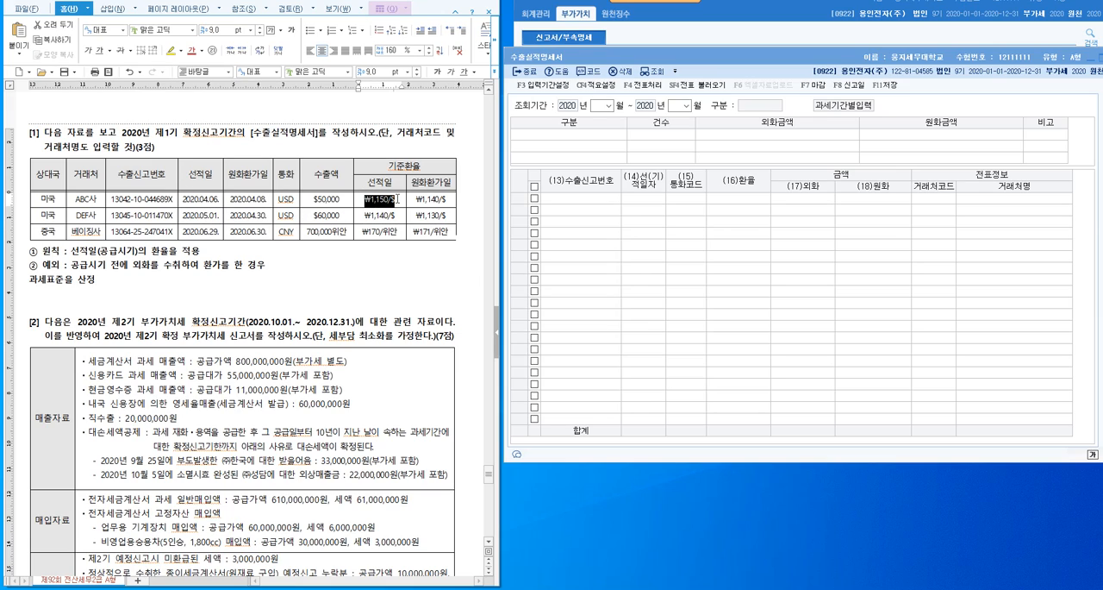
{"action": "left_click", "coordinate": [171, 51]}
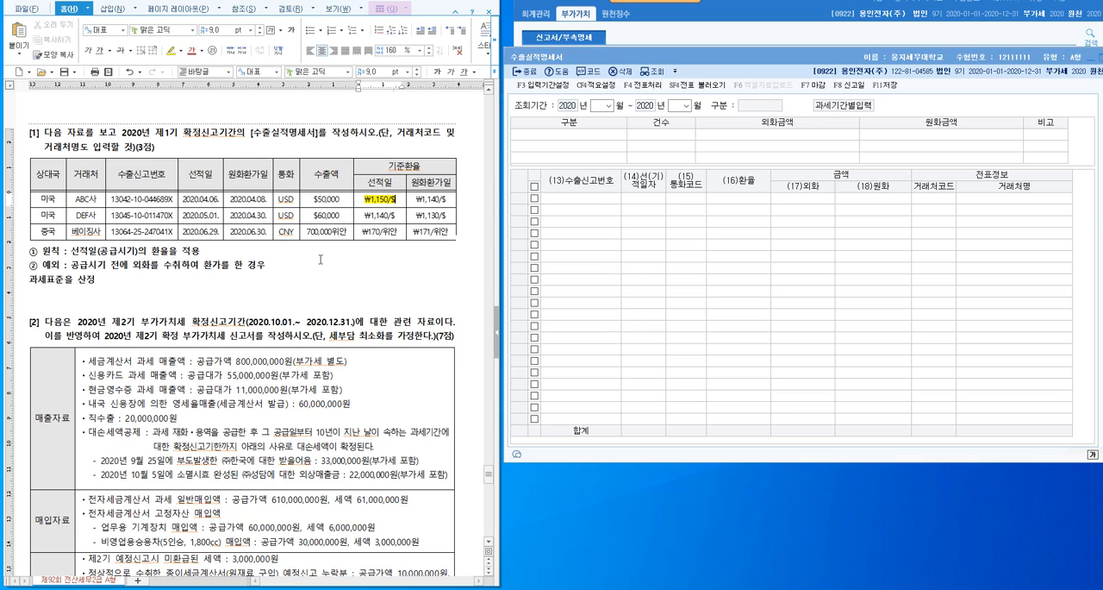
- Highlight DEF사's 원화환가일 exchange rate ₩1,130/$ in yellow in the export table
{"action": "left_click_drag", "start_coordinate": [266, 215], "coordinate": [255, 215]}
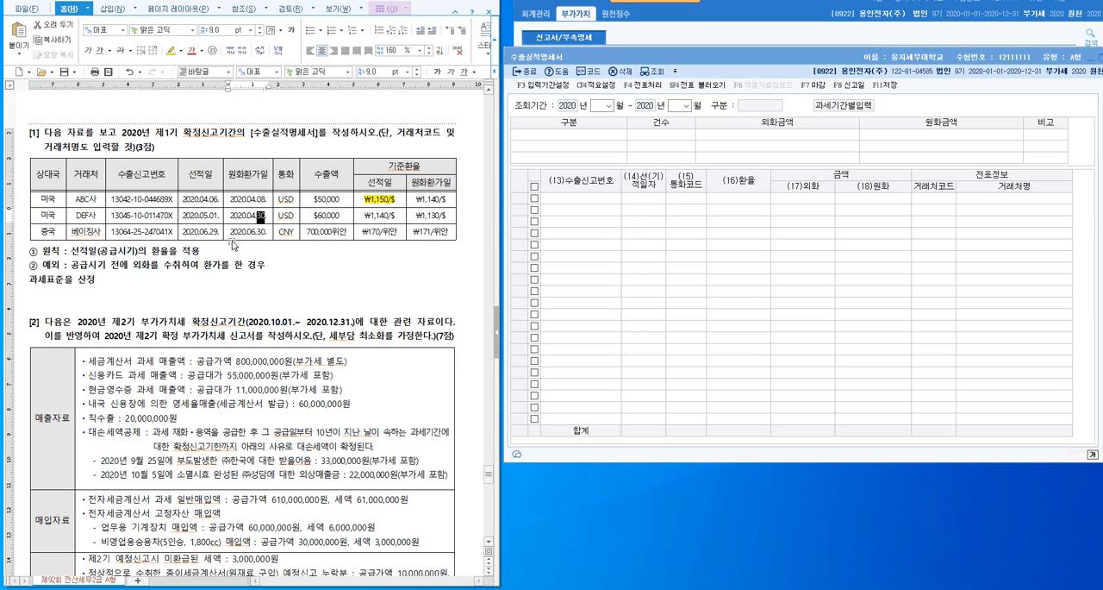
{"action": "left_click", "coordinate": [294, 268]}
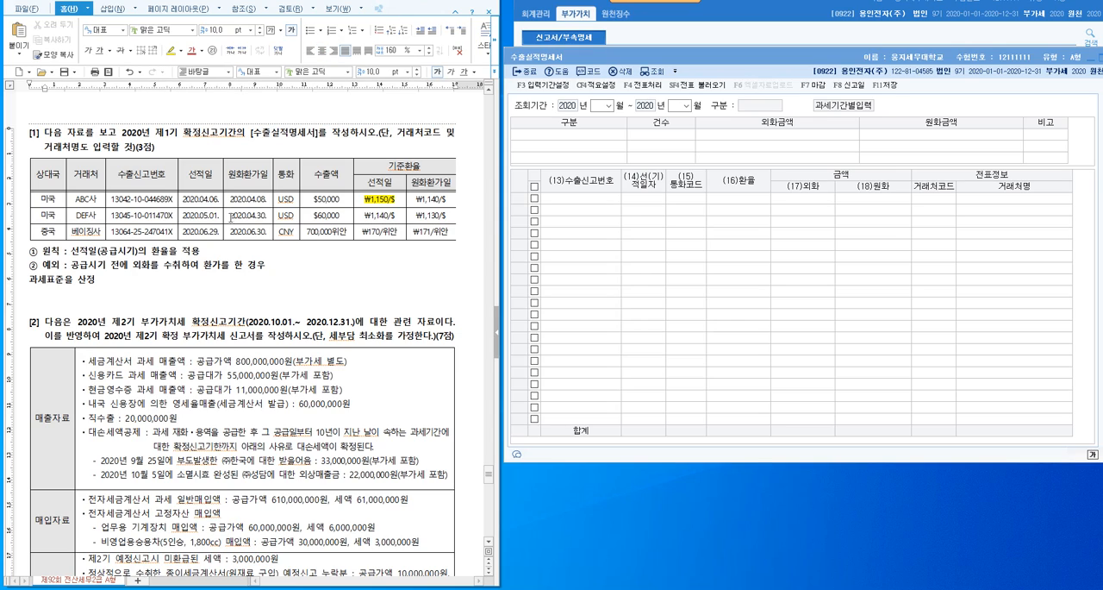
{"action": "left_click_drag", "start_coordinate": [416, 215], "coordinate": [448, 215]}
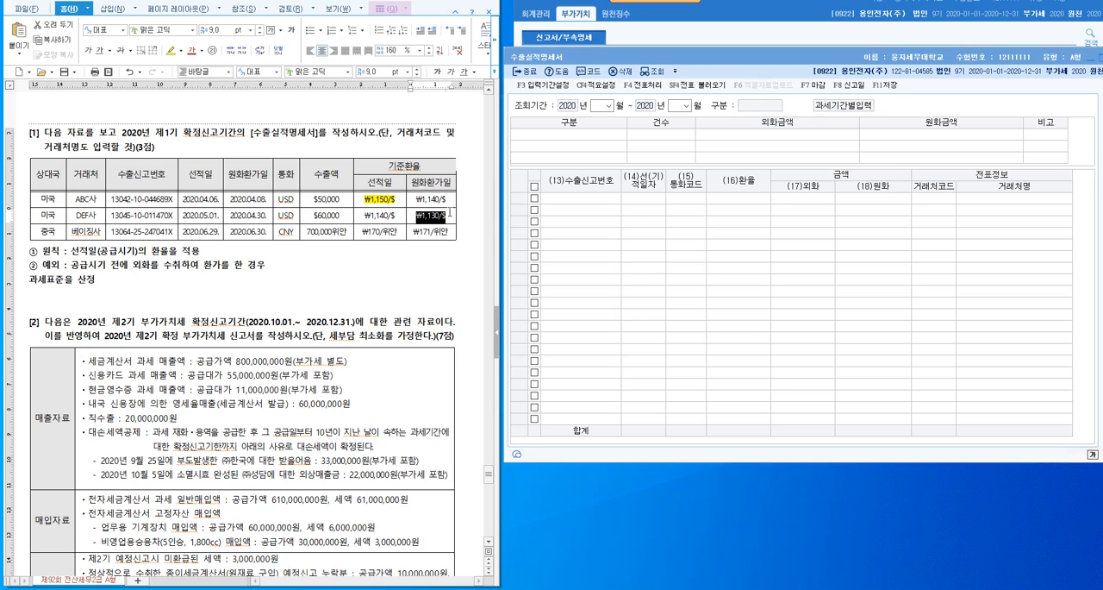
{"action": "left_click", "coordinate": [172, 54]}
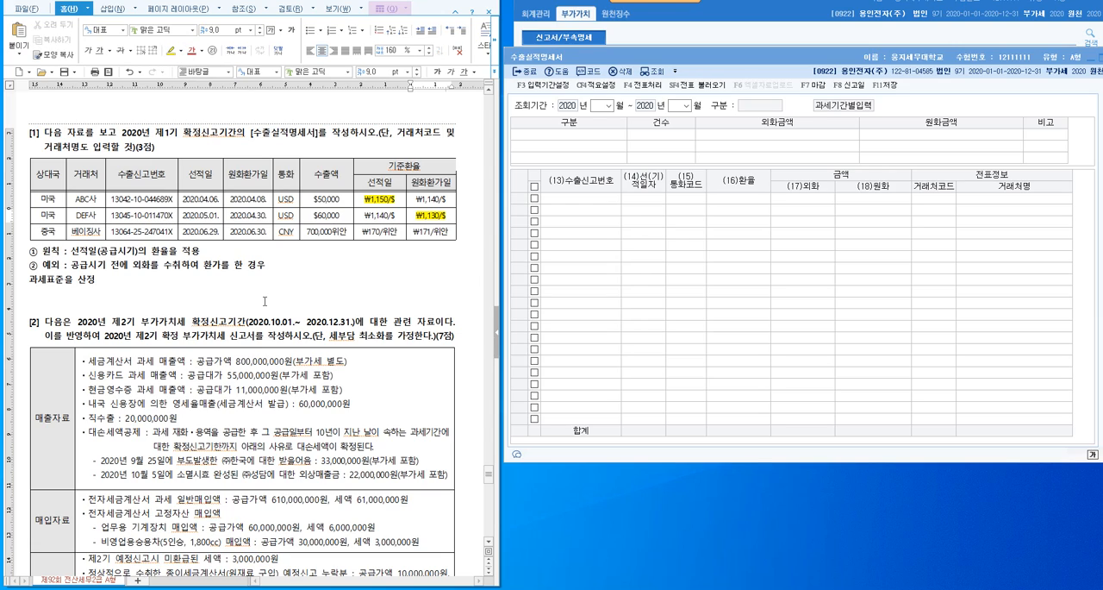
- Highlight 베이징사's 선적일 exchange rate ₩170/위안 in yellow in the export table
{"action": "left_click", "coordinate": [102, 233]}
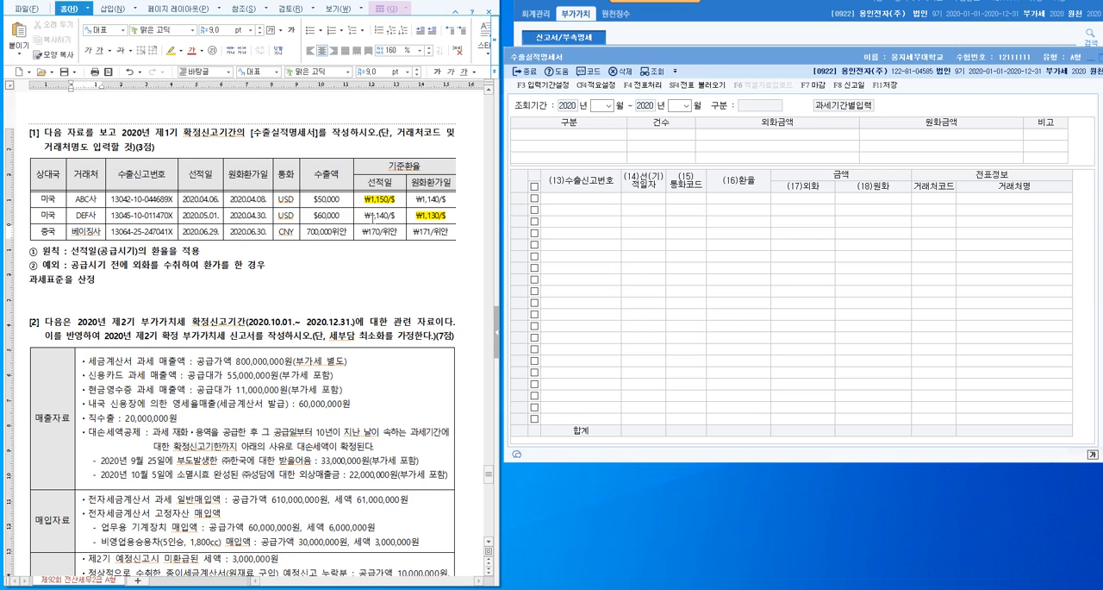
{"action": "left_click", "coordinate": [362, 235]}
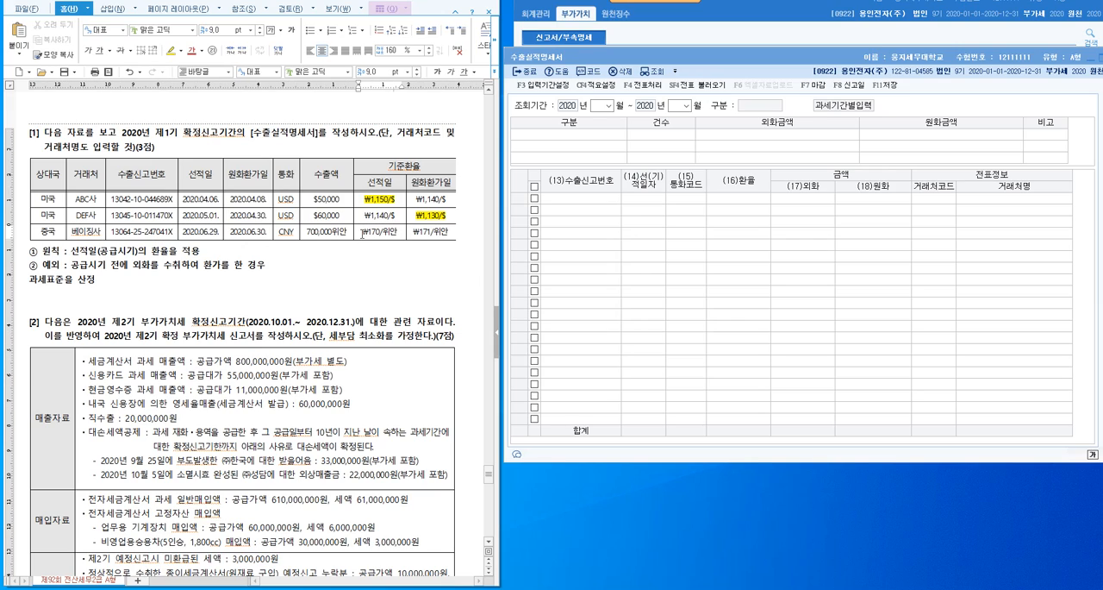
{"action": "key", "text": "F5"}
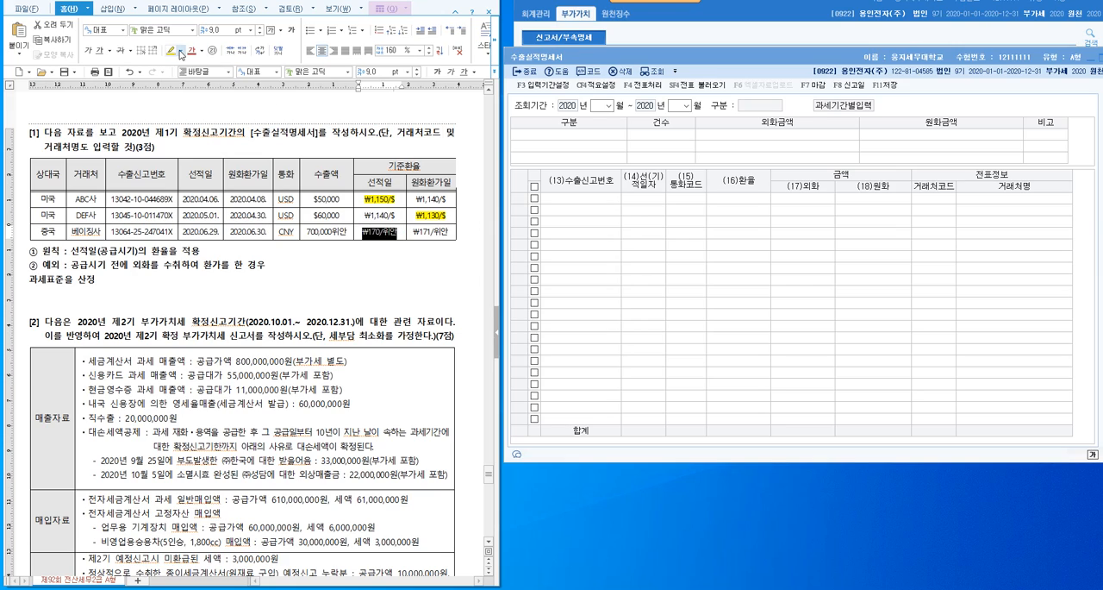
{"action": "left_click", "coordinate": [171, 50]}
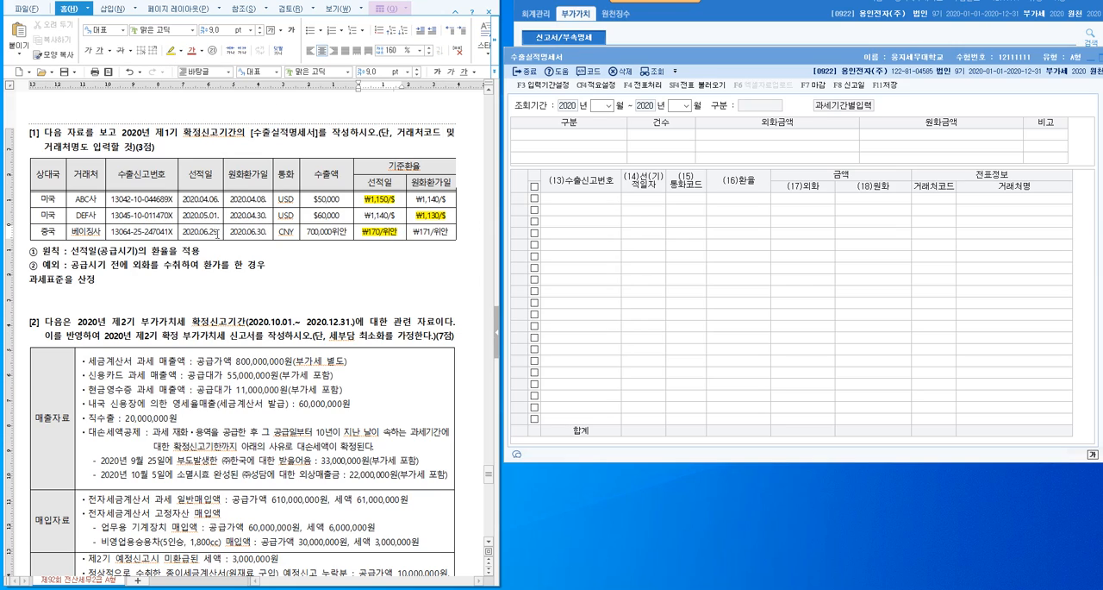
{"action": "left_click", "coordinate": [213, 234]}
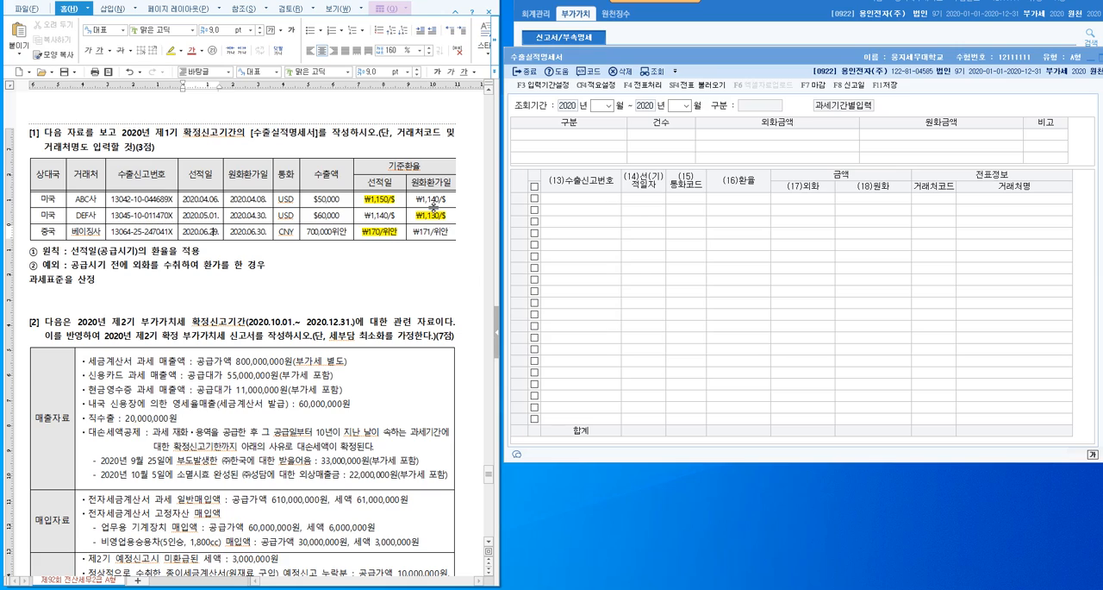
- Add (4월 ~ 6월) right after 확정신고기간 in the question text of problem [1]
{"action": "left_click", "coordinate": [179, 133]}
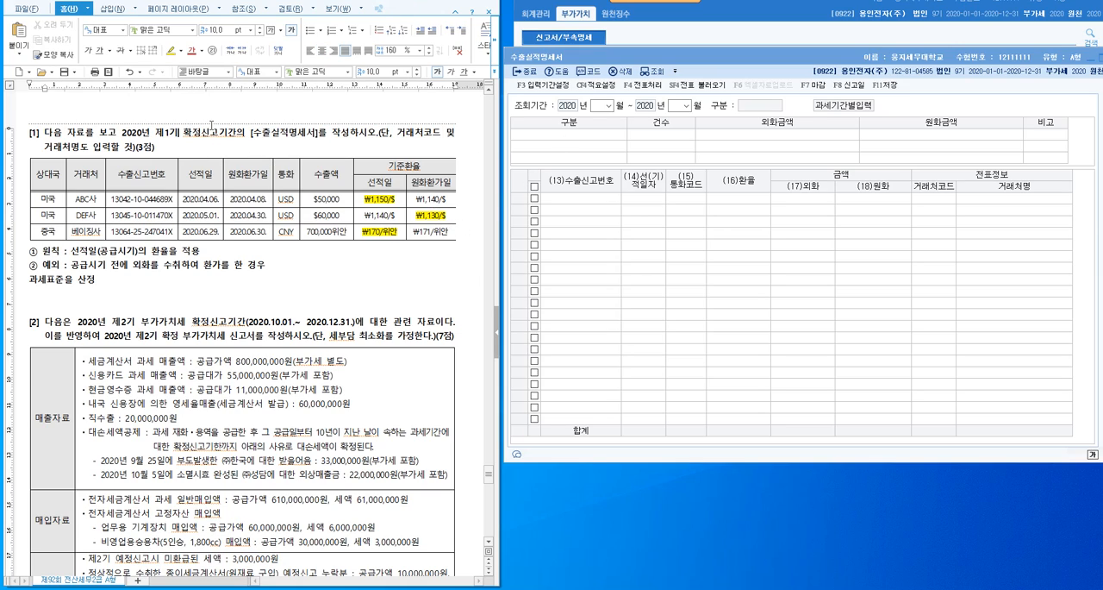
{"action": "left_click", "coordinate": [243, 133]}
{"action": "key", "text": "BackSpace"}
{"action": "type", "text": "(4월 ~ 6월"}
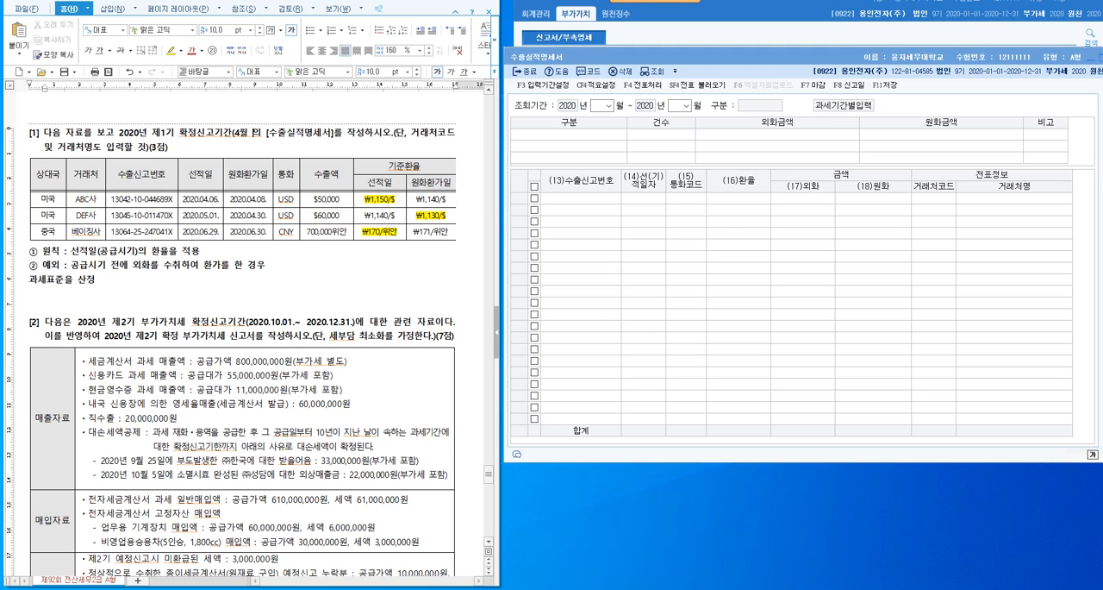
{"action": "type", "text": ")"}
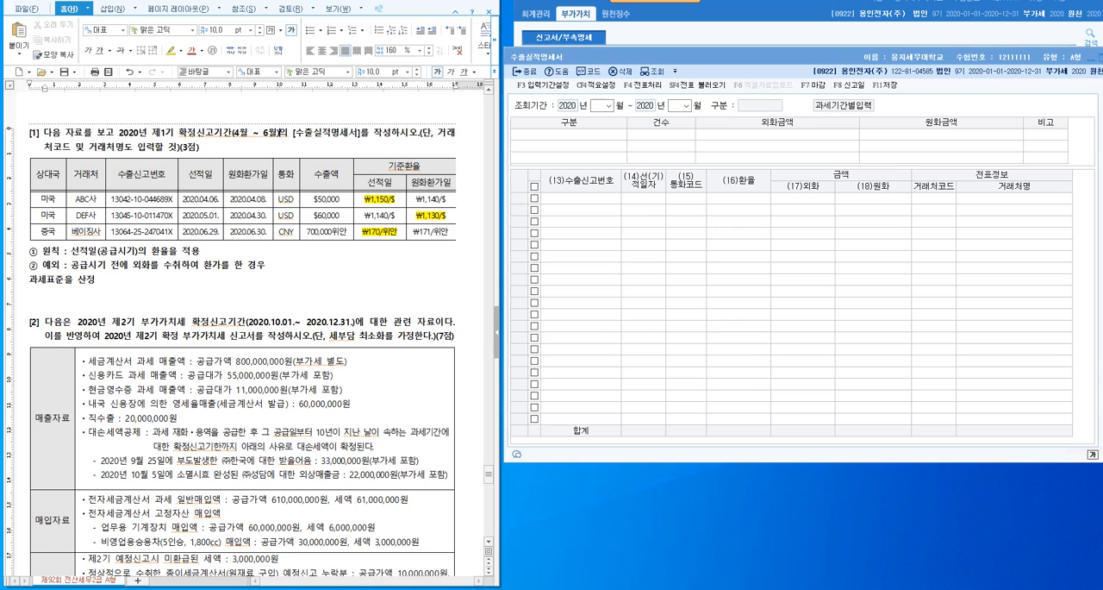
- Set the 조회기간 of the 수출실적명세서 to 2020년 04월 ~ 2020년 06월
{"action": "left_click", "coordinate": [608, 105]}
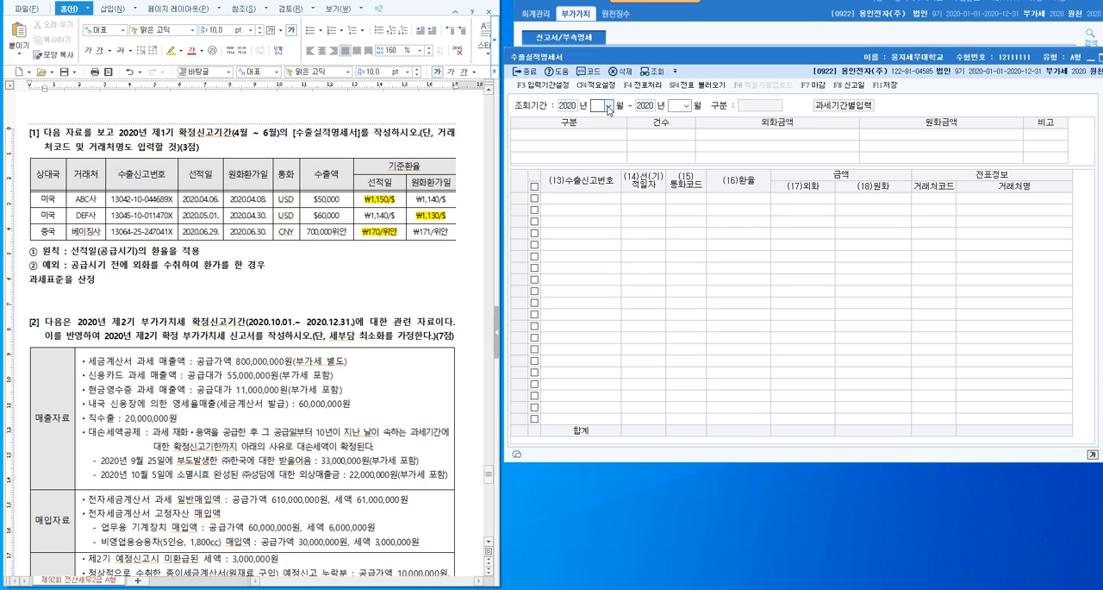
{"action": "left_click", "coordinate": [609, 141]}
{"action": "type", "text": "6"}
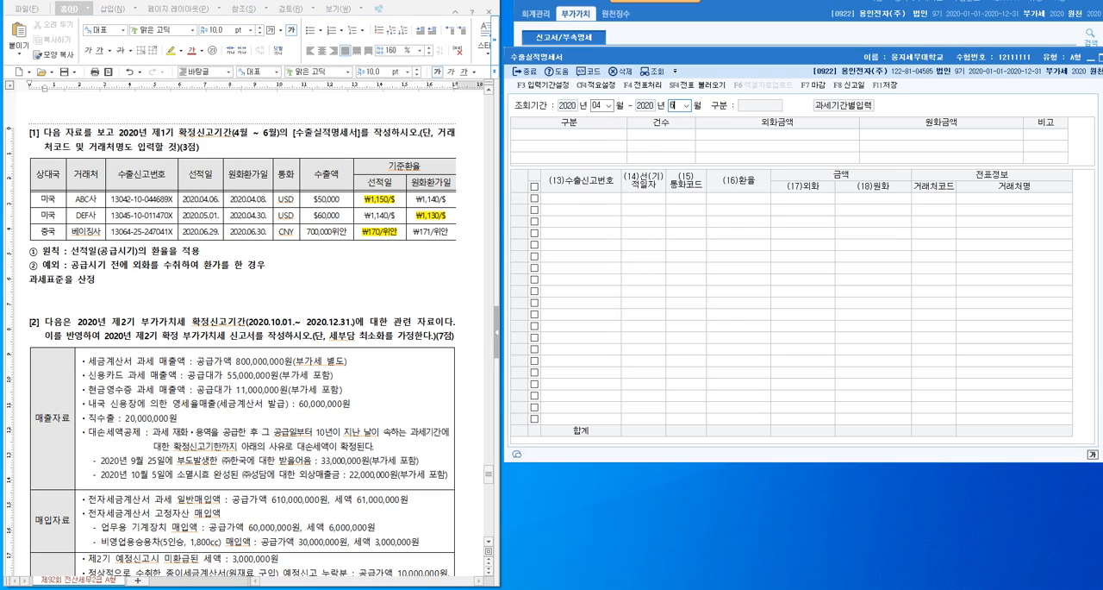
{"action": "key", "text": "Return"}
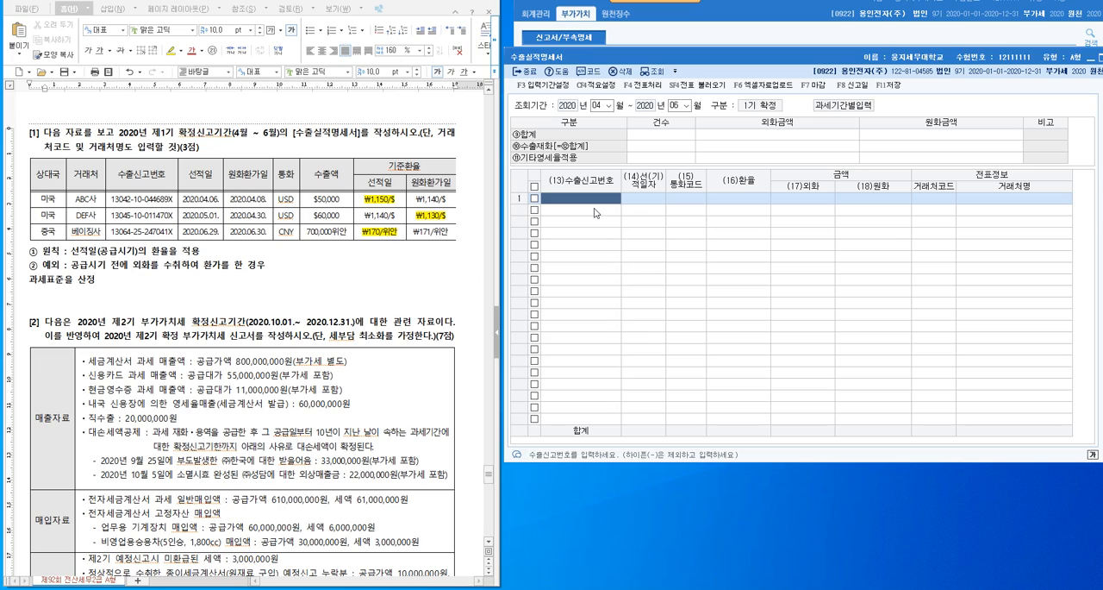
{"action": "type", "text": "13042-"}
{"action": "type", "text": "10-0"}
{"action": "type", "text": "44689"}
{"action": "type", "text": "X"}
{"action": "key", "text": "Return"}
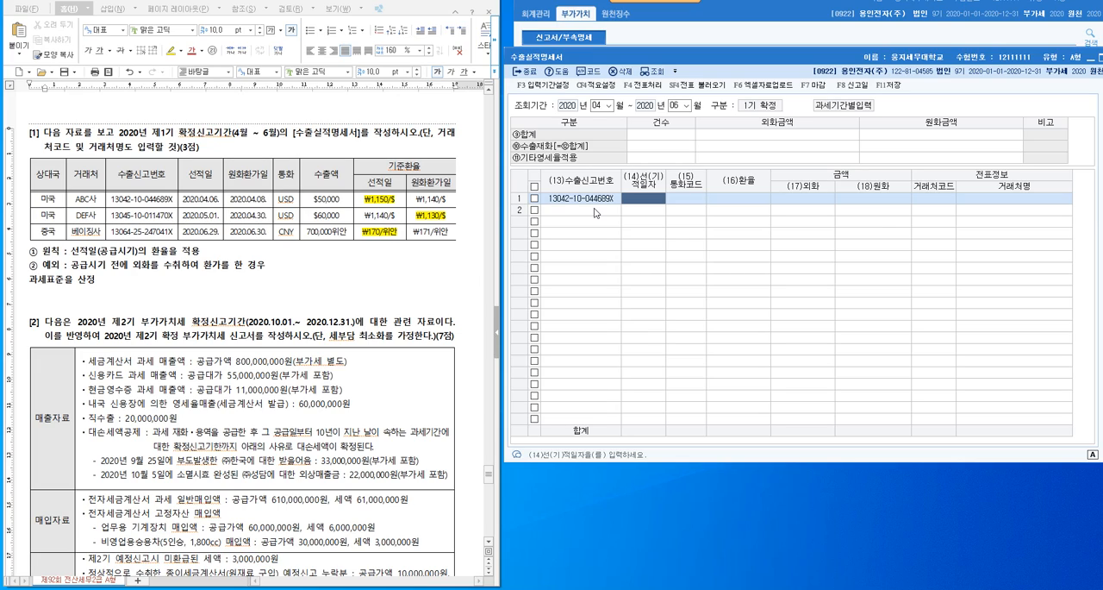
{"action": "type", "text": "2020-04-06"}
{"action": "key", "text": "Return"}
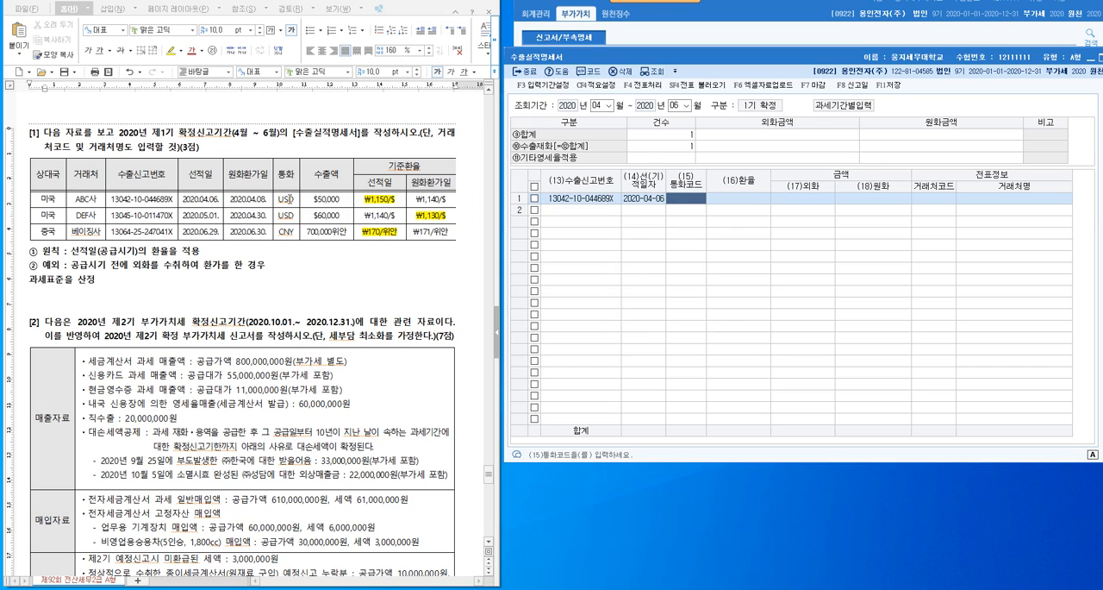
- Look up the currency code with us and assign USD (미국) to the first row
{"action": "key", "text": "F2"}
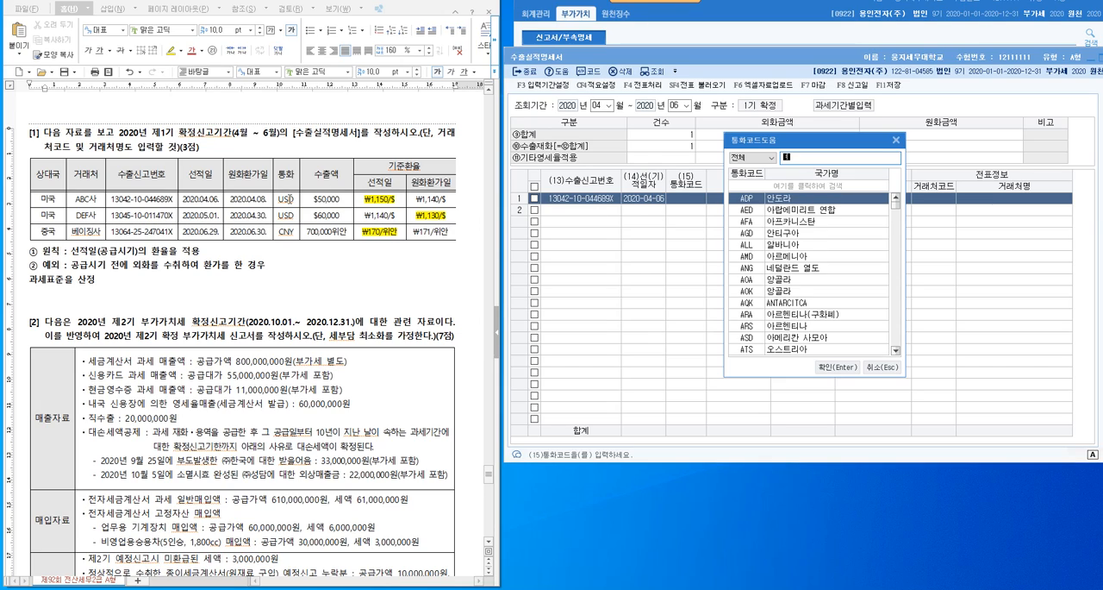
{"action": "type", "text": "u"}
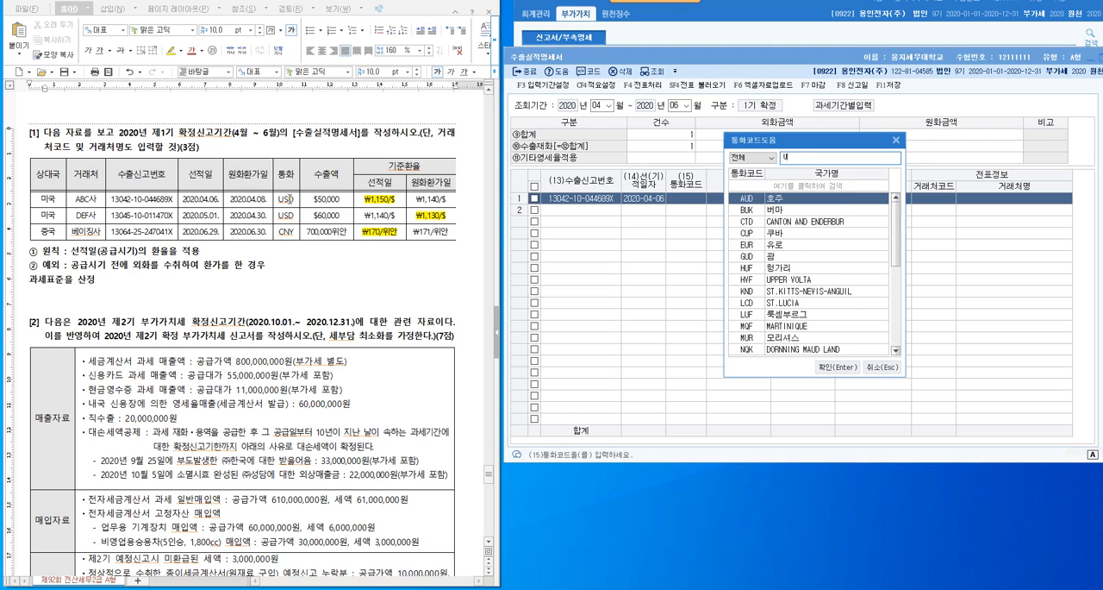
{"action": "type", "text": "s"}
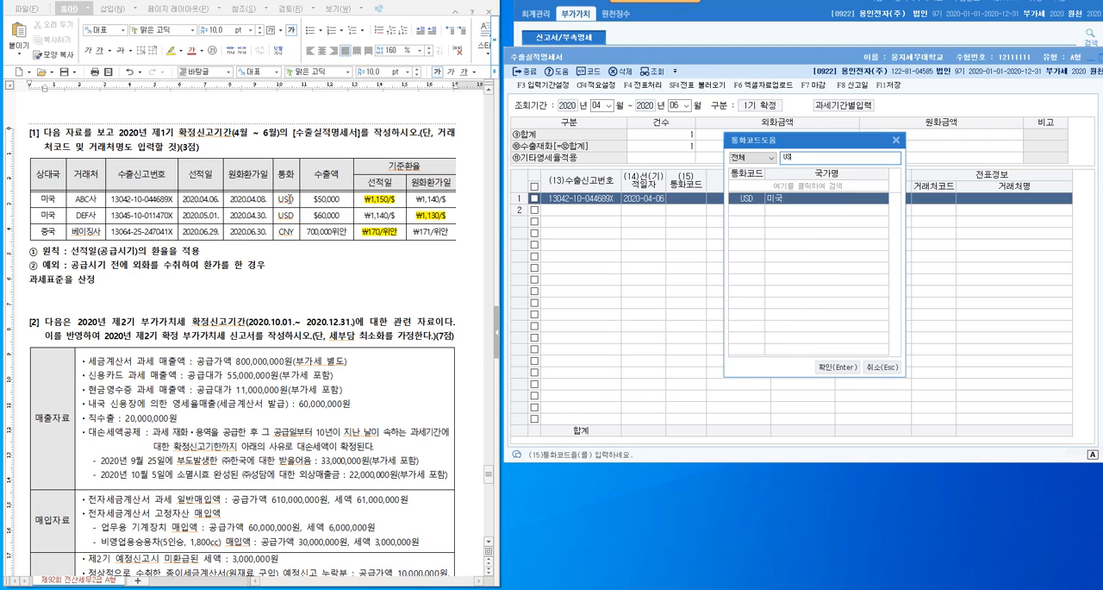
{"action": "left_click", "coordinate": [849, 369]}
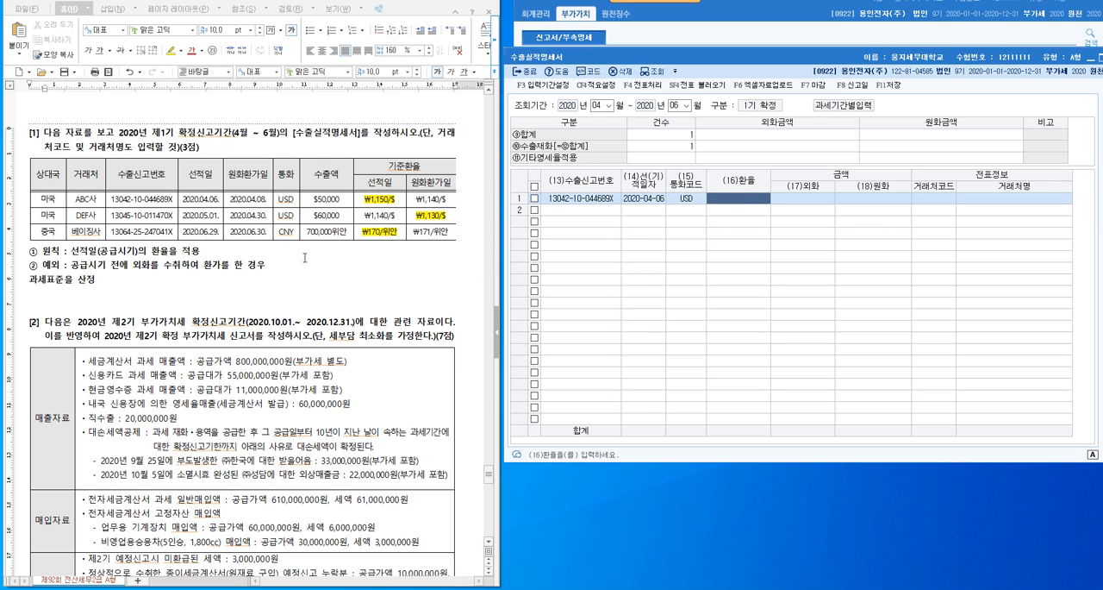
- Enter a 환율 of 1150 and an 외화 amount of 50000 in the first row
{"action": "left_click", "coordinate": [112, 285]}
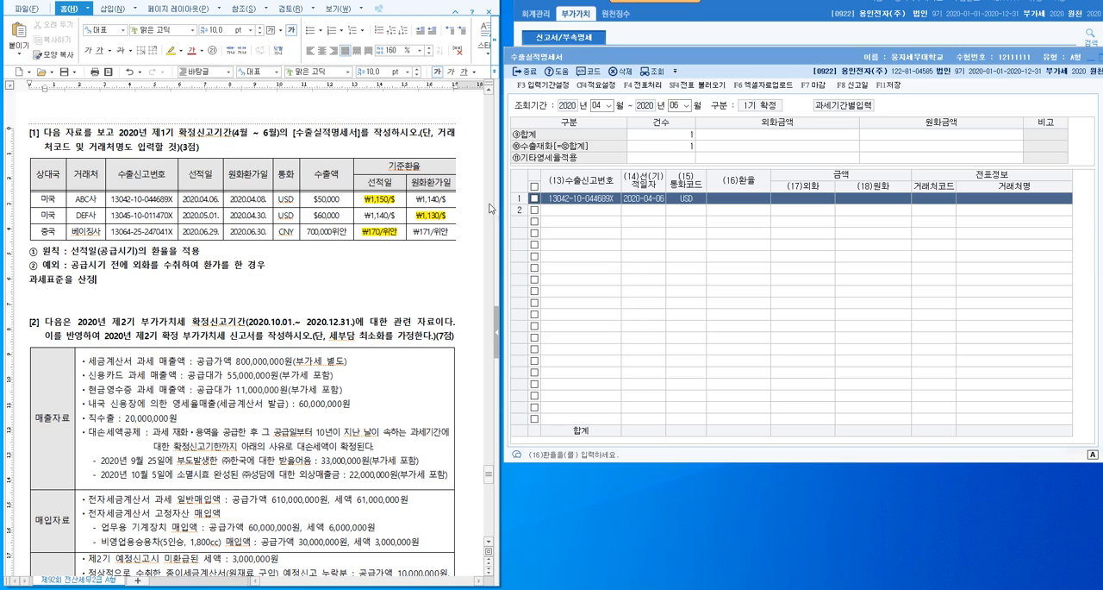
{"action": "left_click", "coordinate": [736, 202]}
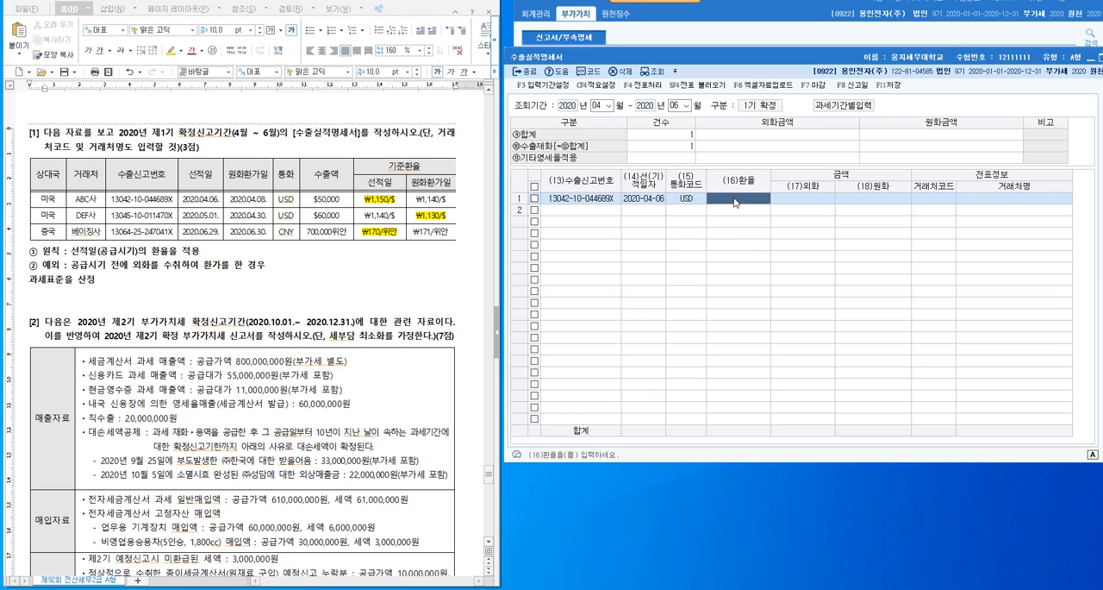
{"action": "type", "text": "1150"}
{"action": "key", "text": "Return"}
{"action": "type", "text": "500000.00"}
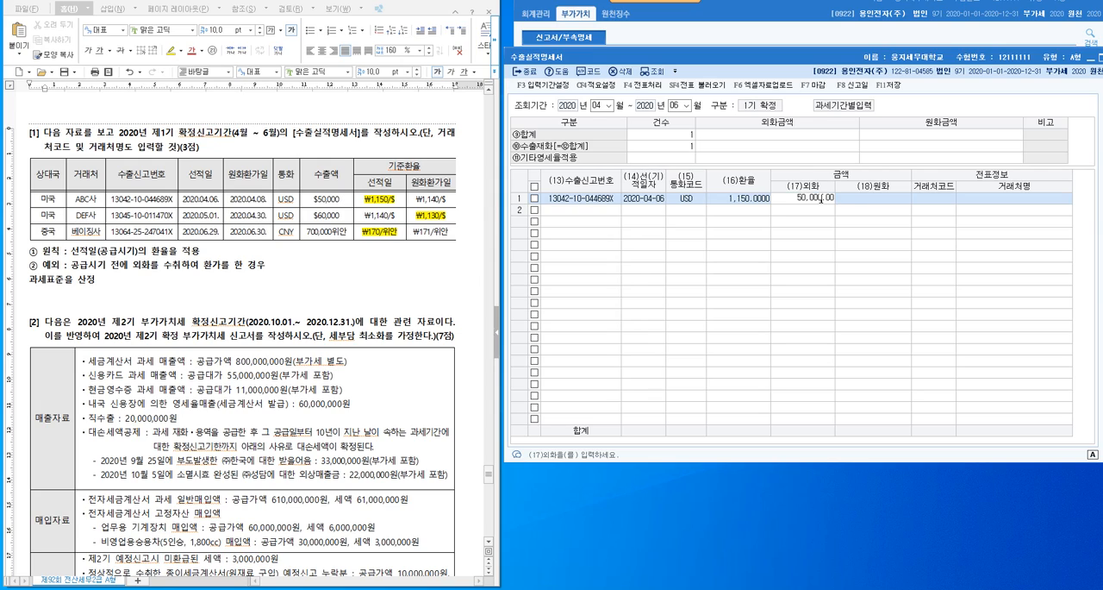
{"action": "key", "text": "Return"}
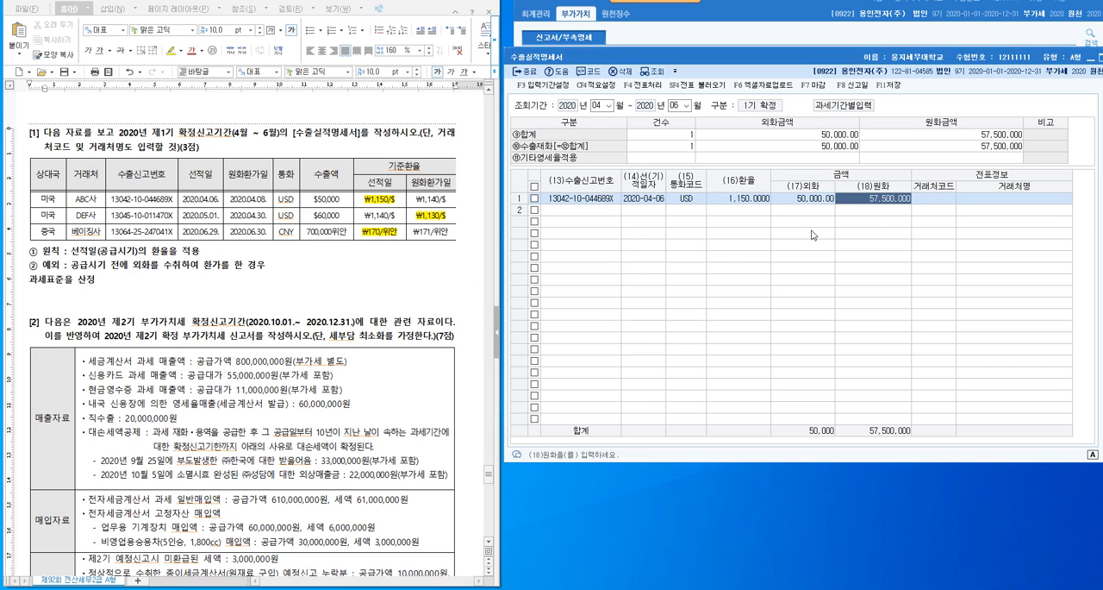
- Look up ABC사 in the 거래처 list and assign it as the first row's 거래처
{"action": "left_click", "coordinate": [939, 205]}
{"action": "key", "text": "F2"}
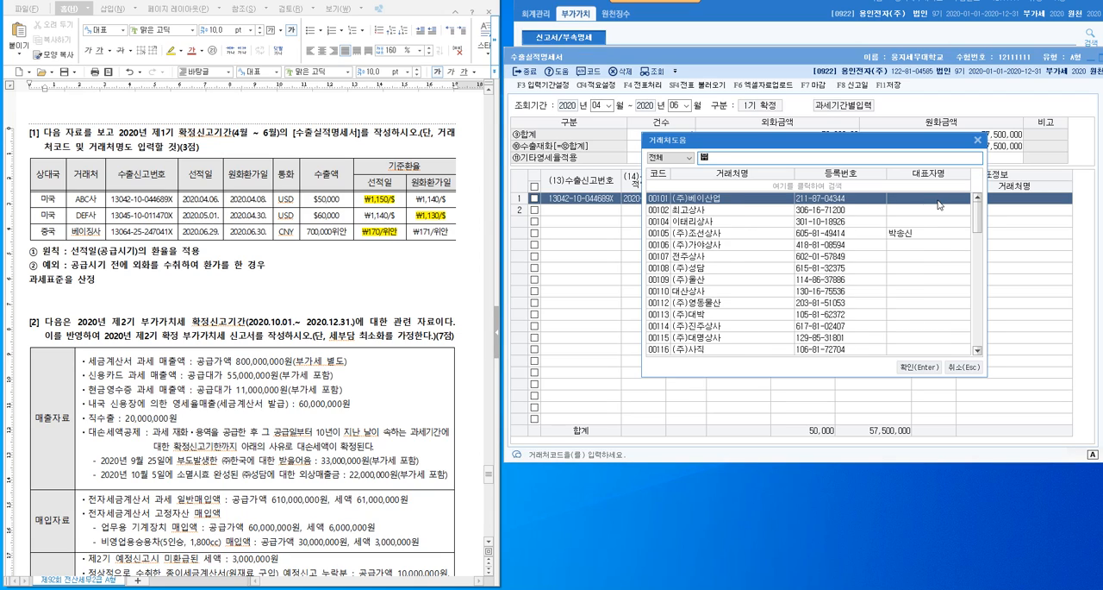
{"action": "type", "text": "ab"}
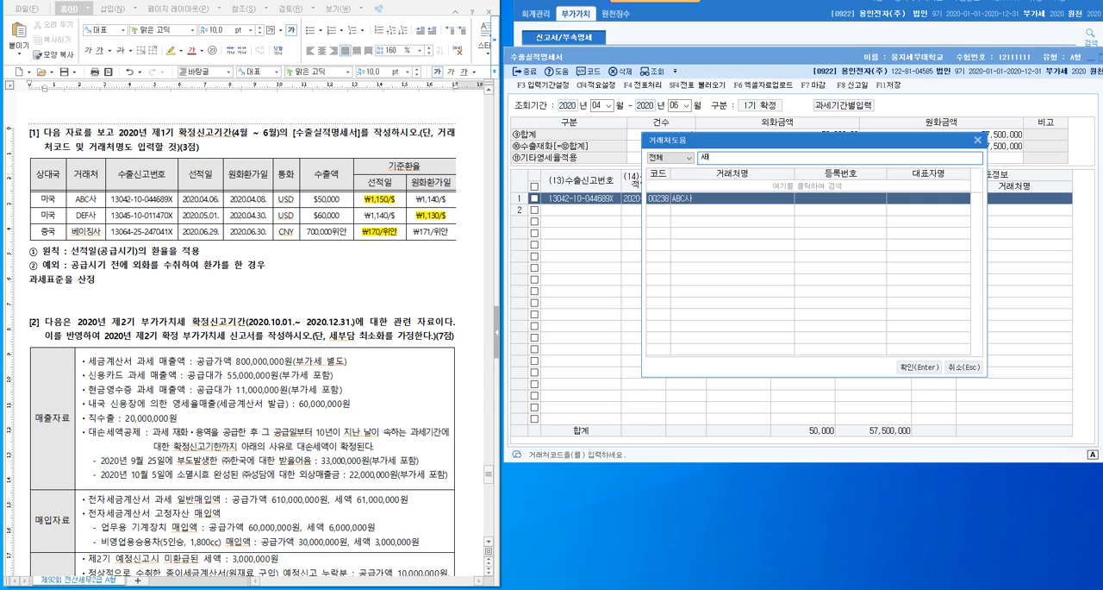
{"action": "key", "text": "Return"}
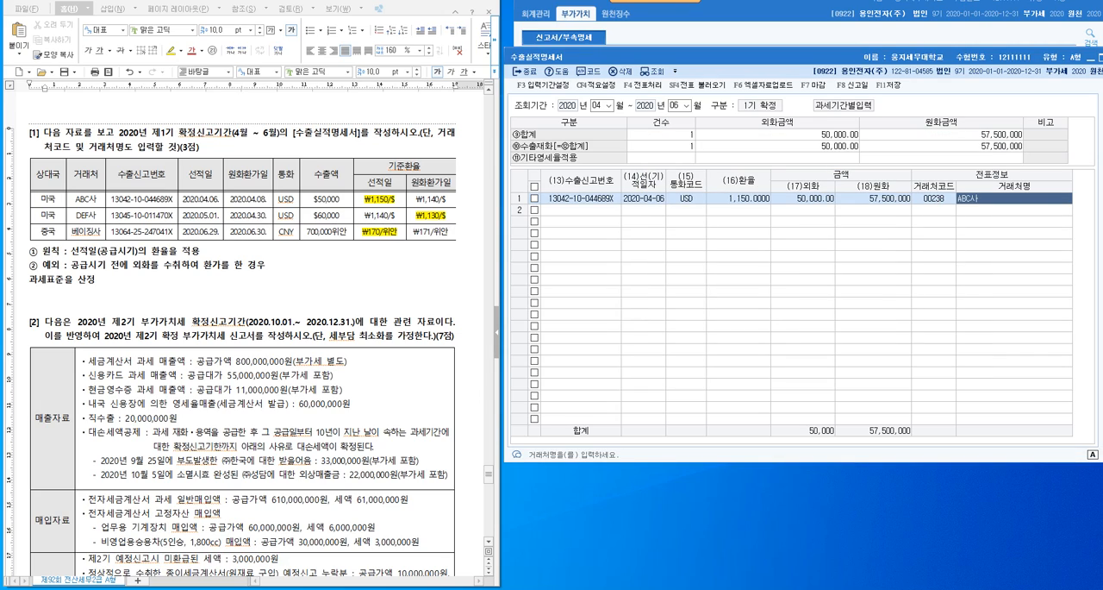
{"action": "left_click", "coordinate": [246, 134]}
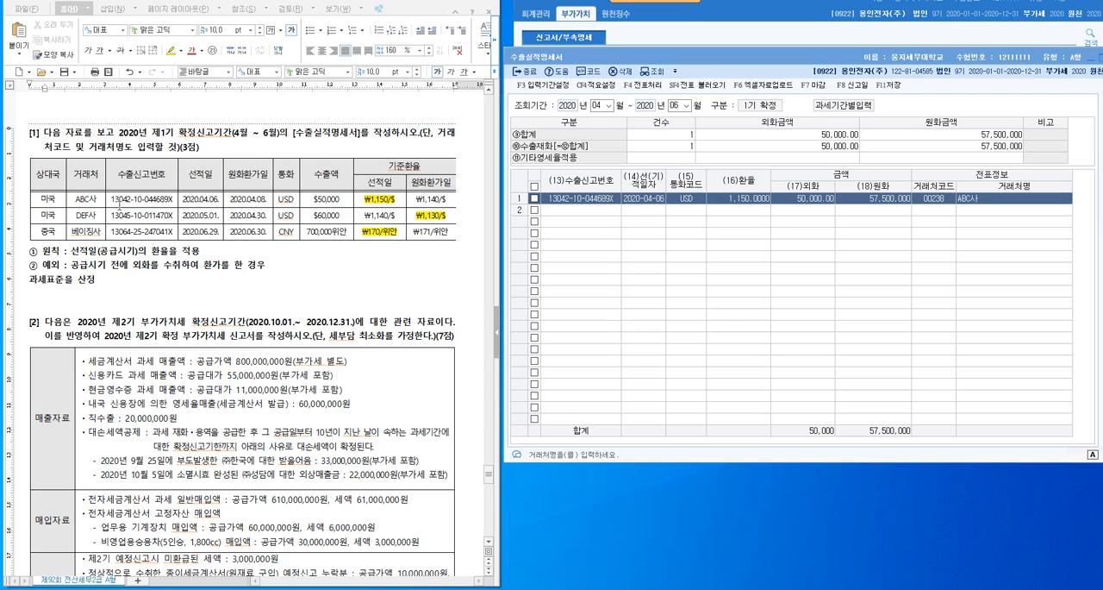
{"action": "left_click", "coordinate": [271, 206]}
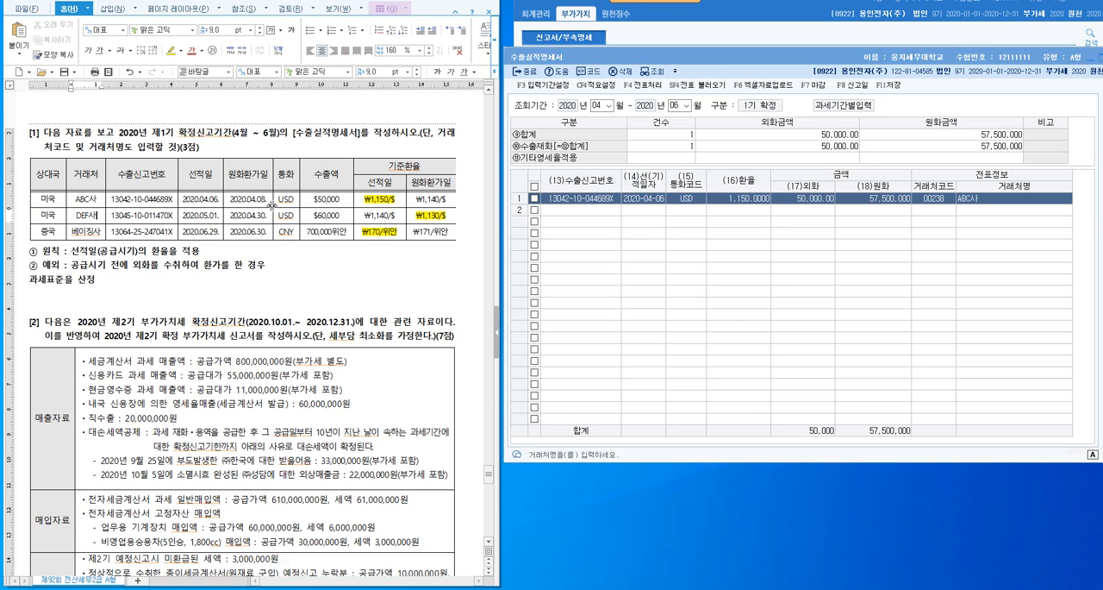
{"action": "left_click", "coordinate": [601, 212]}
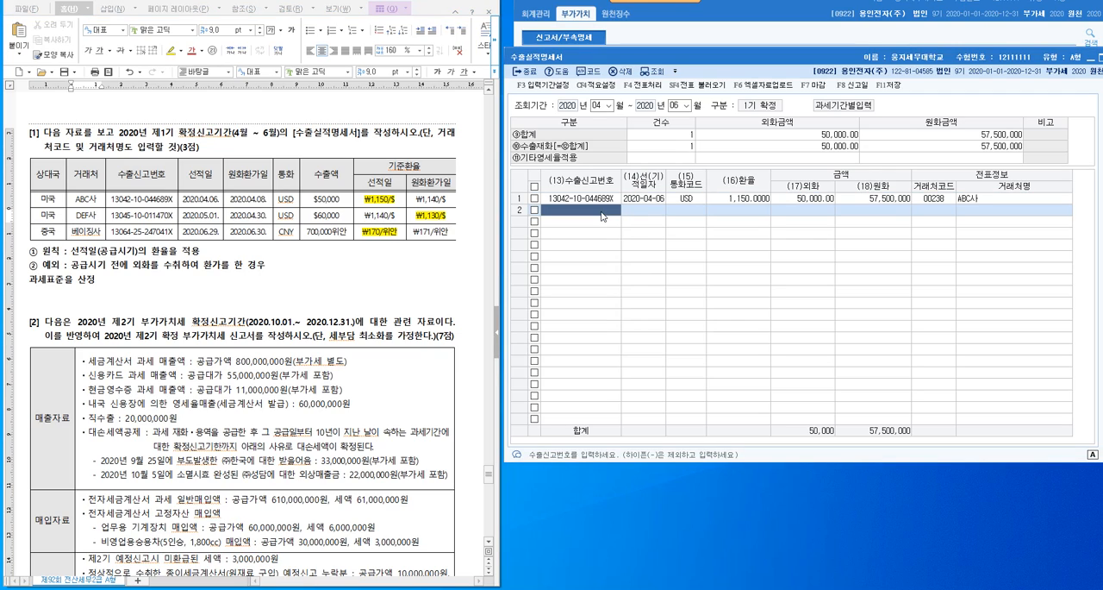
{"action": "type", "text": "1304510011470X"}
{"action": "key", "text": "Return"}
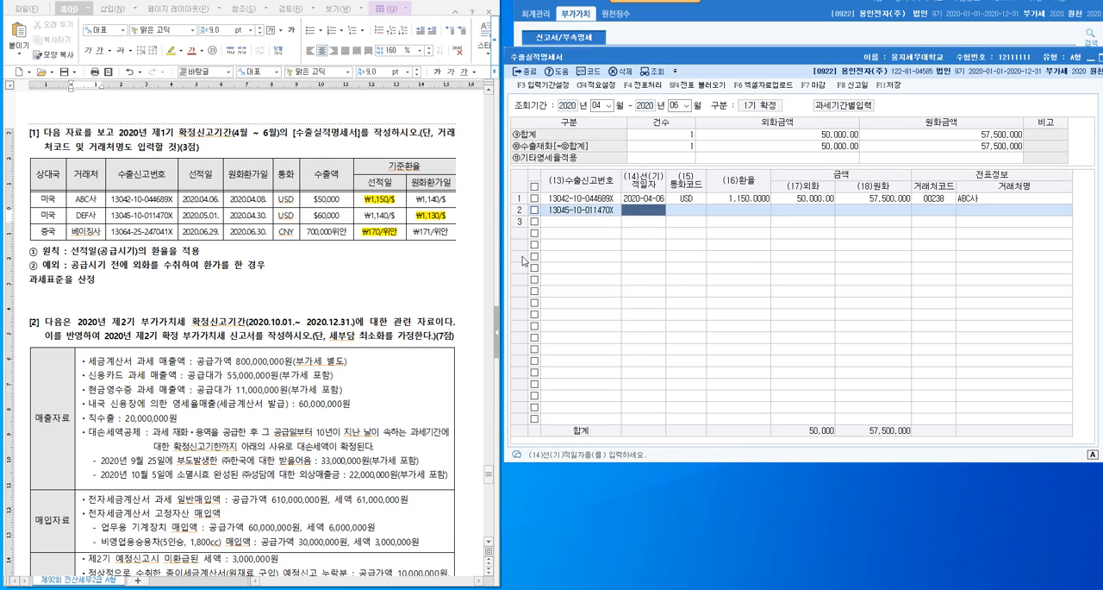
- Set the second row's 선적일자 to 2020-05-01
{"action": "type", "text": "2020-05-01"}
{"action": "key", "text": "Return"}
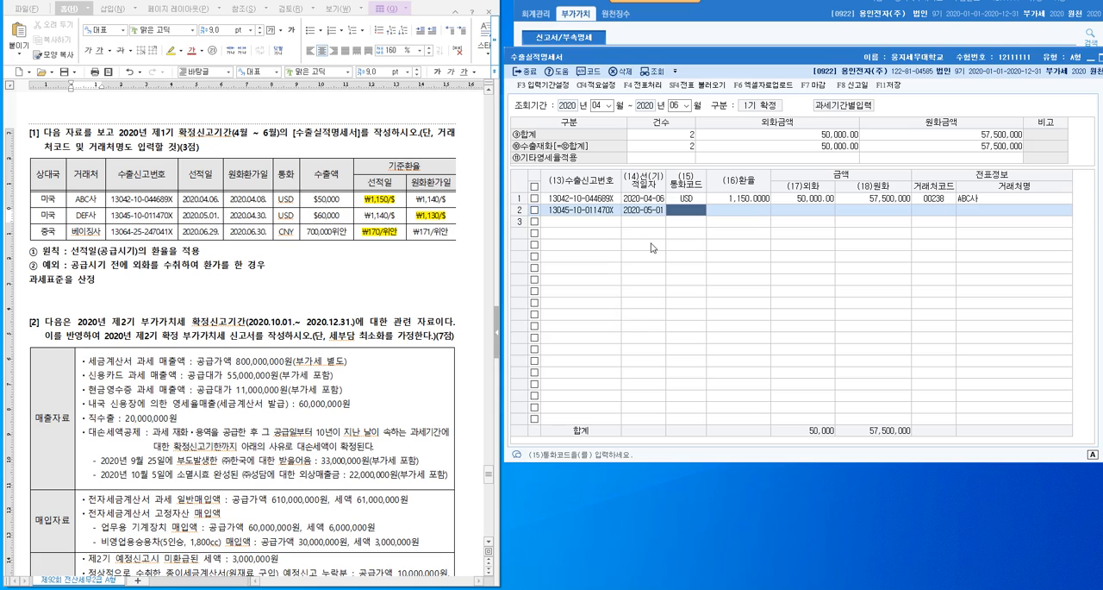
- Set the second row's 통화코드 to USD and its 환율 to 1130, DEF사's 원화환가일 rate in the export table
{"action": "type", "text": "USD"}
{"action": "key", "text": "Return"}
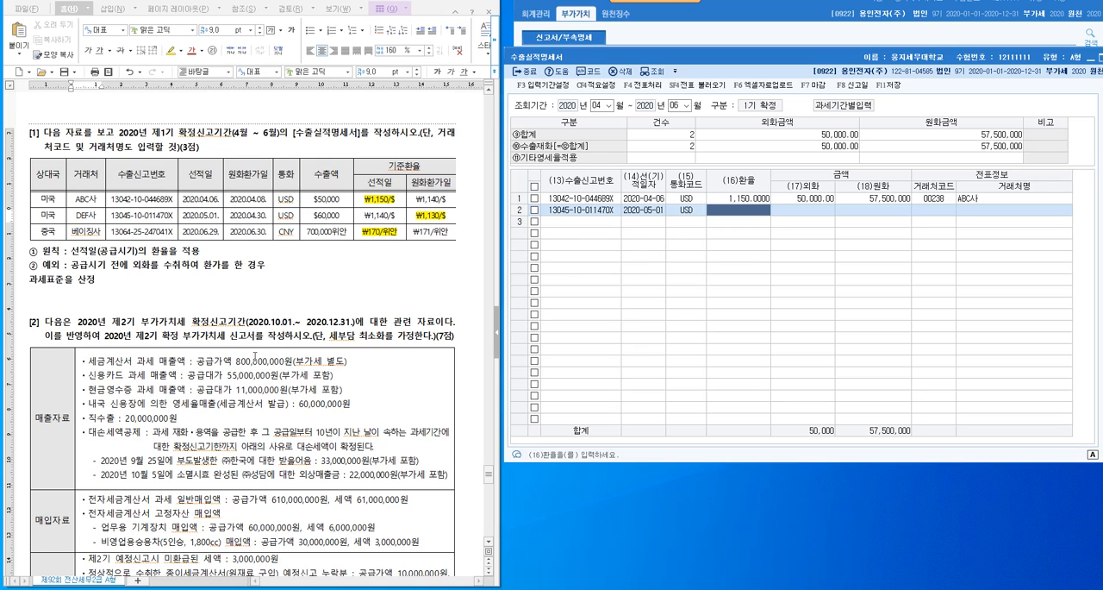
{"action": "left_click", "coordinate": [53, 216]}
{"action": "left_click_drag", "start_coordinate": [53, 217], "coordinate": [420, 215]}
{"action": "left_click", "coordinate": [434, 272]}
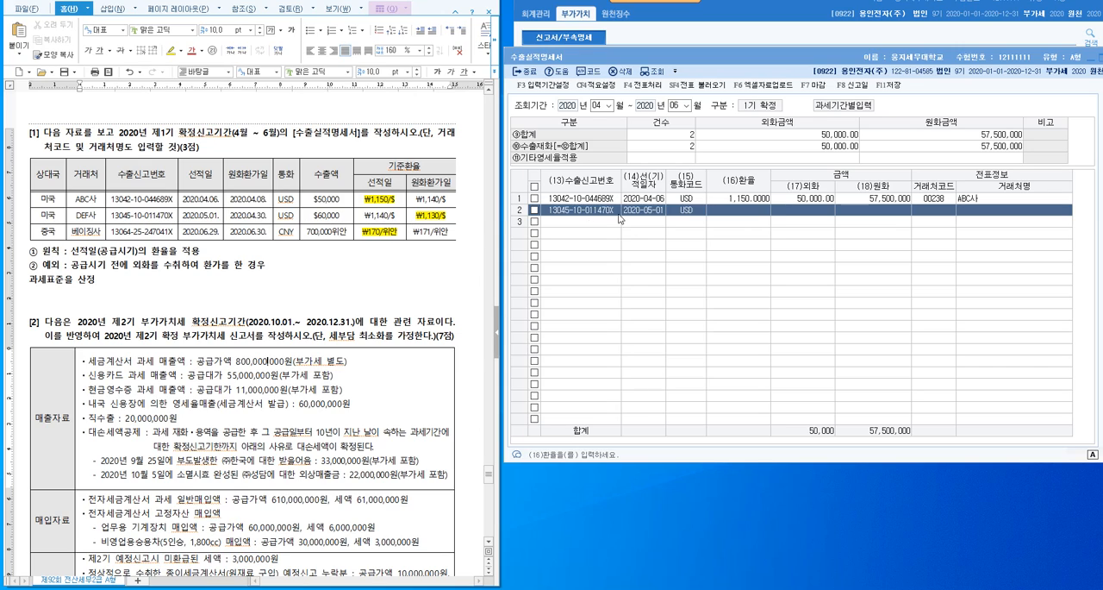
{"action": "left_click", "coordinate": [745, 217]}
{"action": "type", "text": "11"}
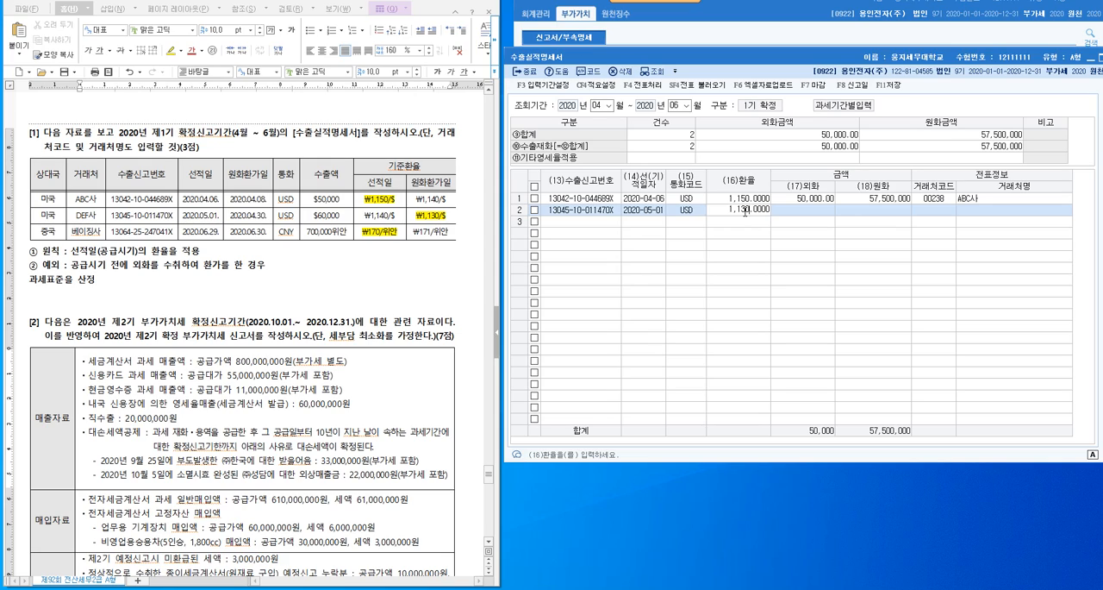
{"action": "key", "text": "Return"}
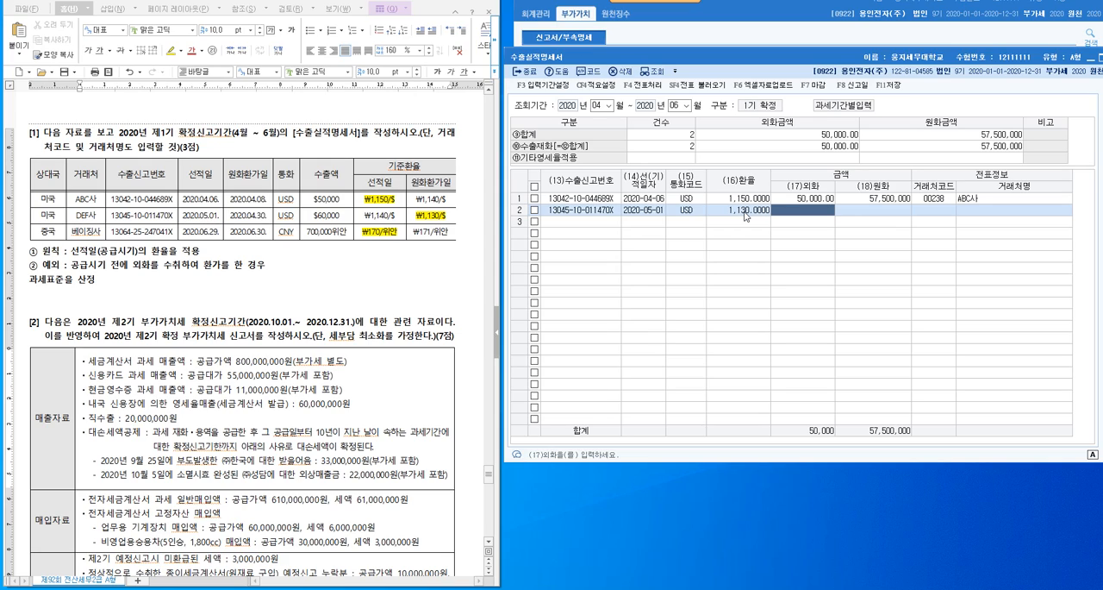
- Enter DEF사's export amount of 60000 as the second row's 외화
{"action": "left_click", "coordinate": [342, 213]}
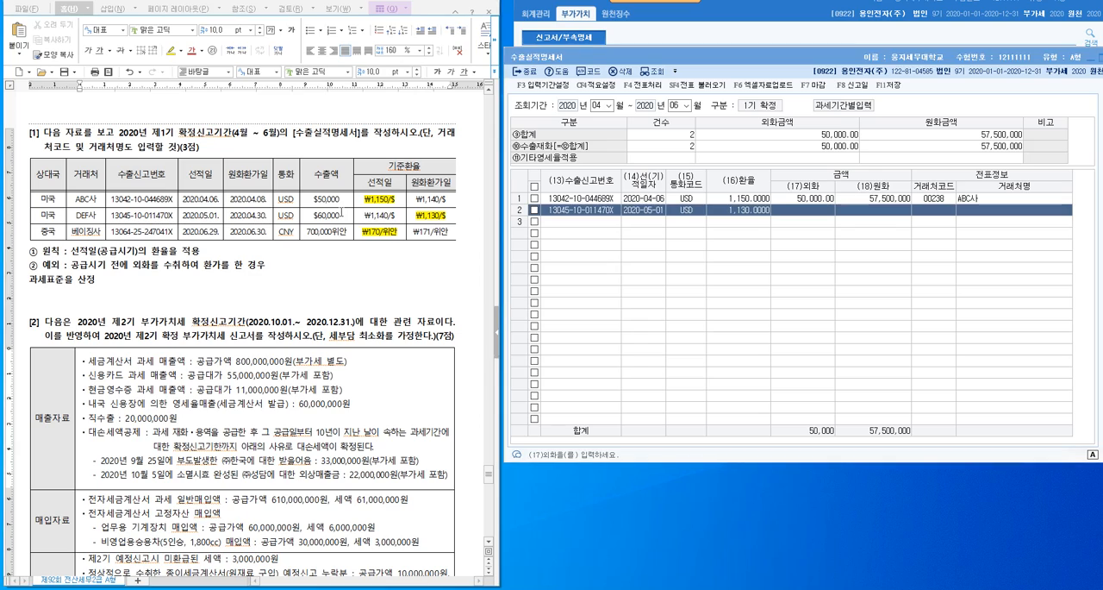
{"action": "left_click", "coordinate": [815, 211]}
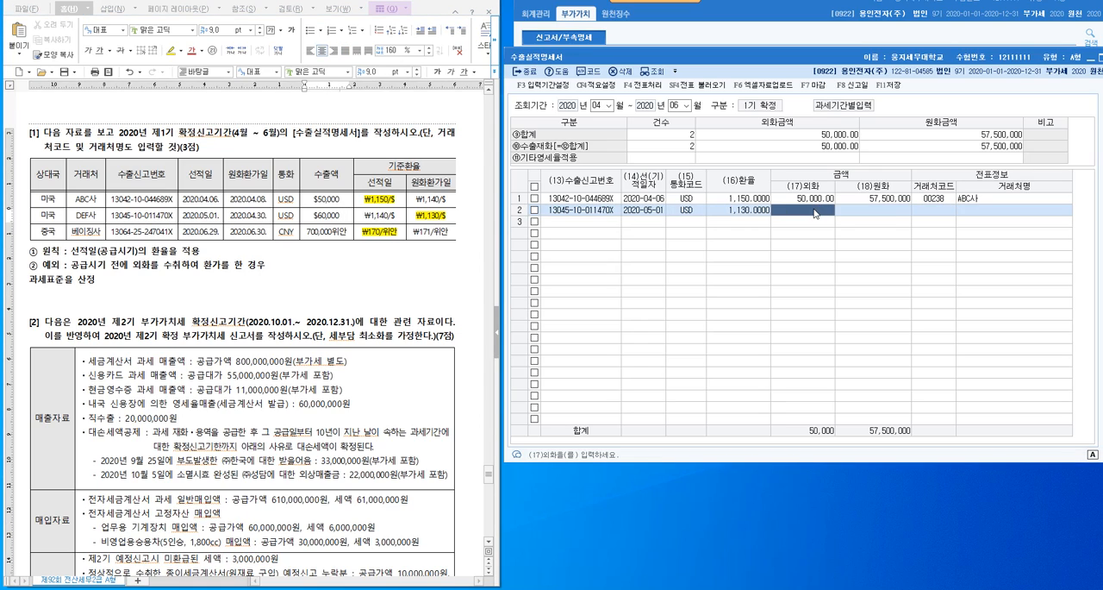
{"action": "type", "text": "60000"}
{"action": "key", "text": "Return"}
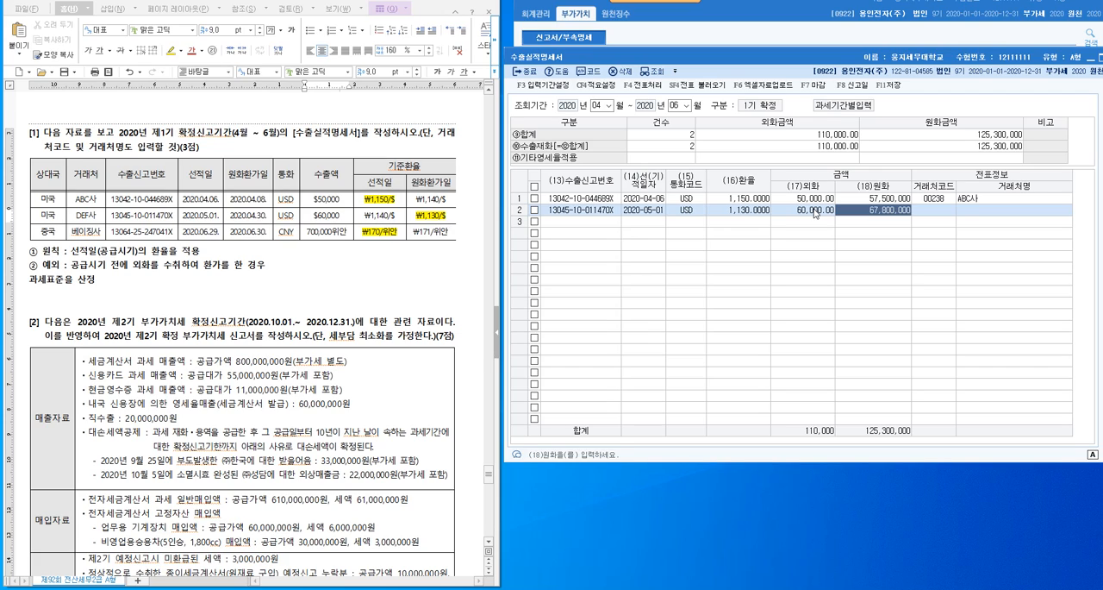
- Look up DEF사 in the 거래처 list and assign it as the second row's 거래처
{"action": "key", "text": "Return"}
{"action": "key", "text": "F2"}
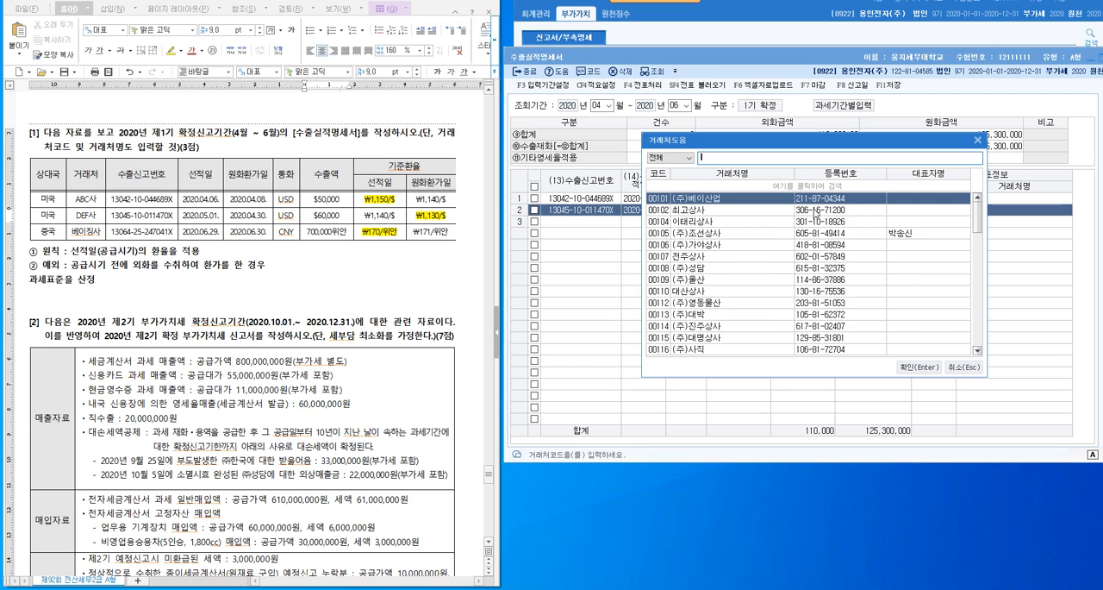
{"action": "type", "text": "D"}
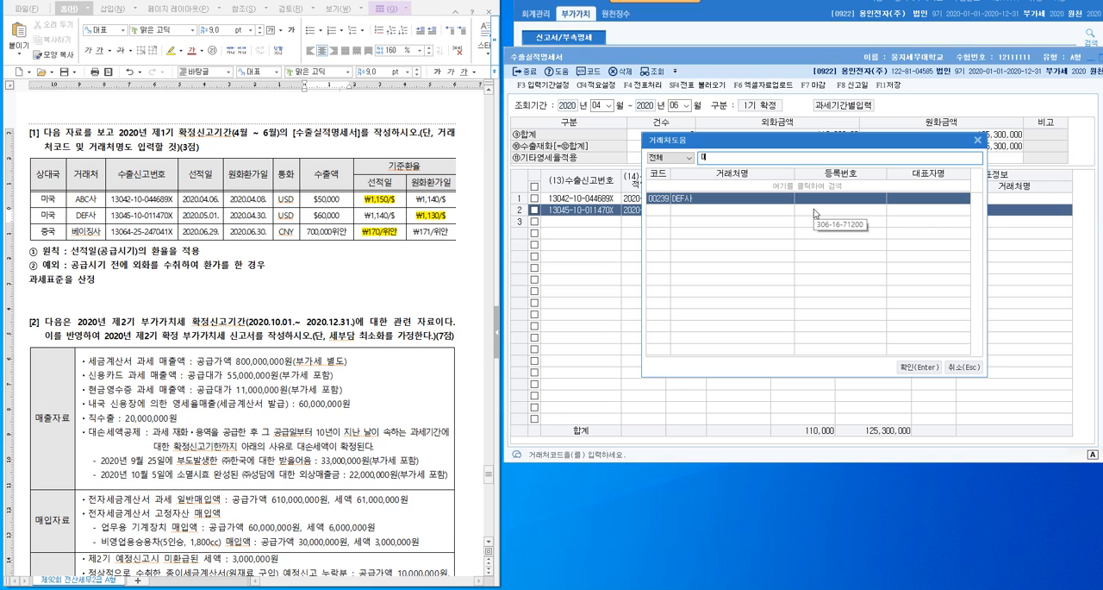
{"action": "key", "text": "Return"}
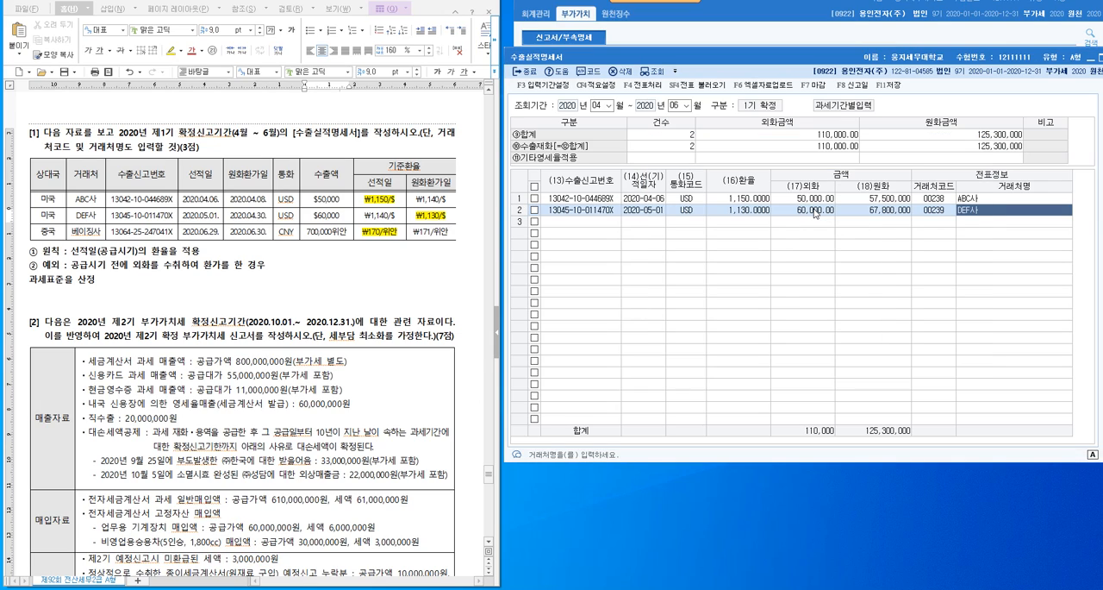
{"action": "key", "text": "Return"}
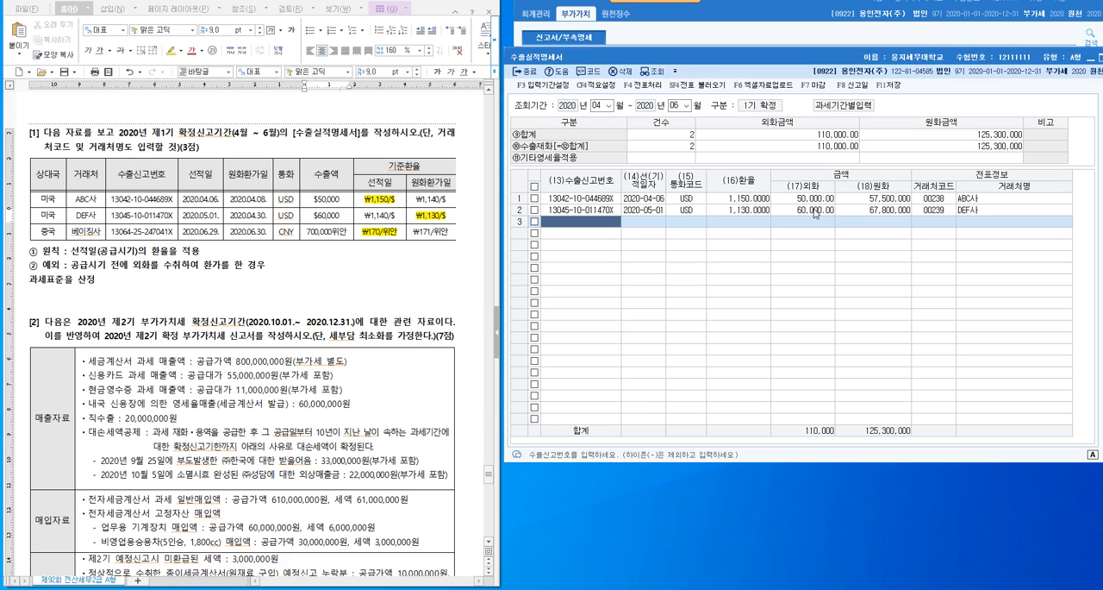
{"action": "type", "text": "13064"}
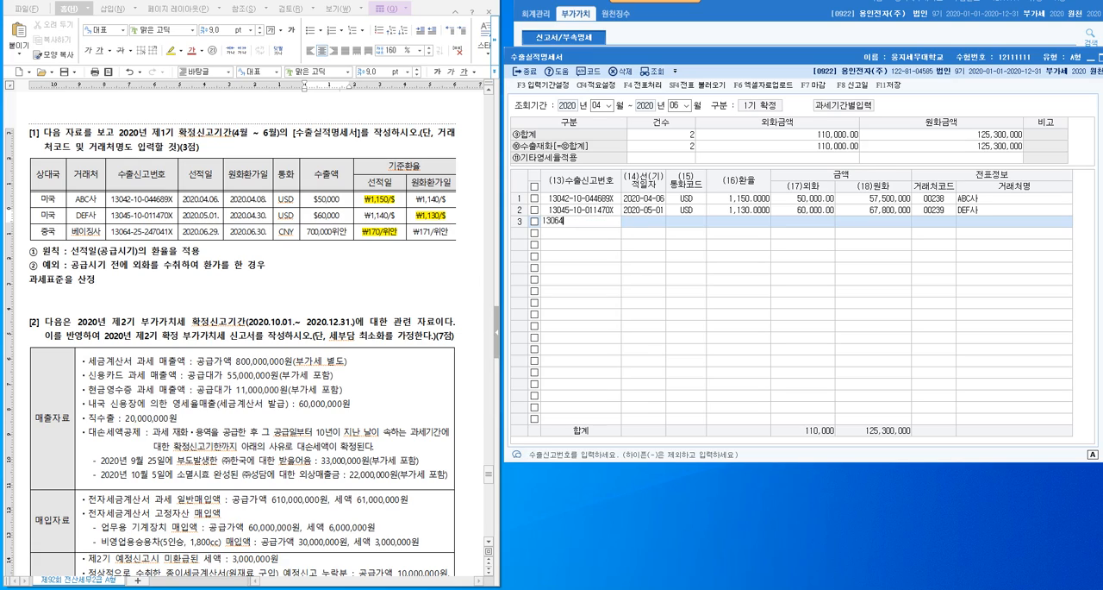
{"action": "type", "text": "25247041X"}
{"action": "key", "text": "Return"}
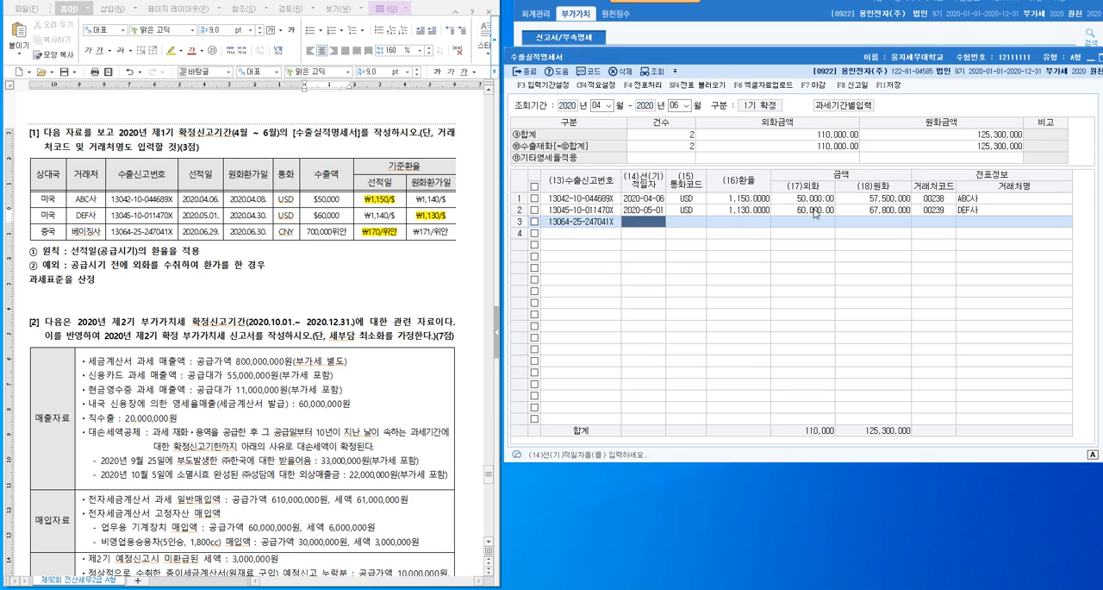
{"action": "type", "text": "2020-06-29"}
{"action": "key", "text": "Return"}
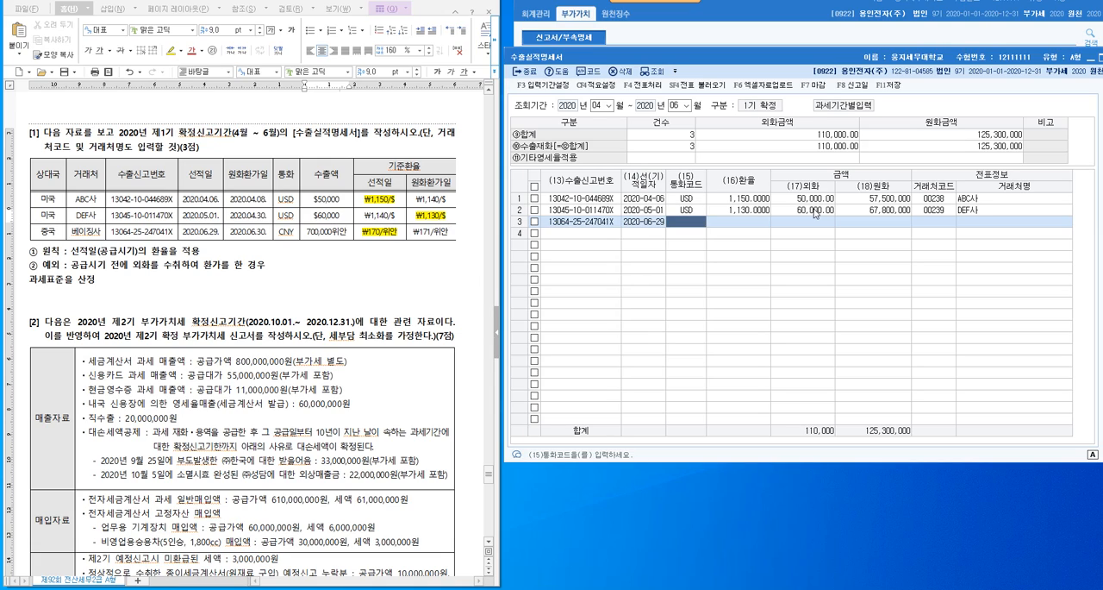
- Look up China's currency code CNY and assign it as the third row's 통화코드
{"action": "key", "text": "F2"}
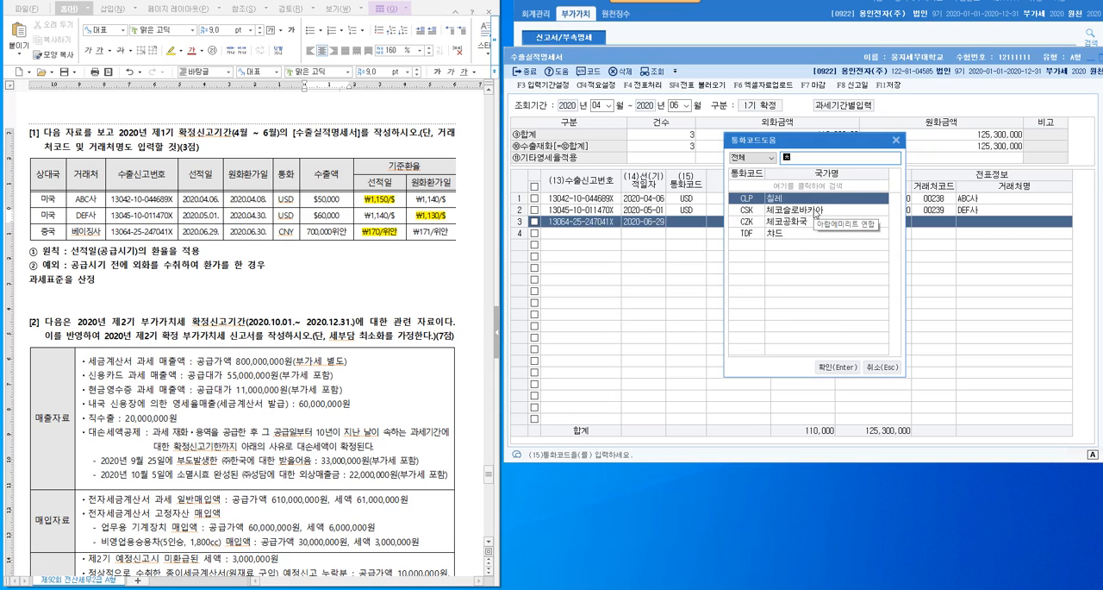
{"action": "type", "text": "c"}
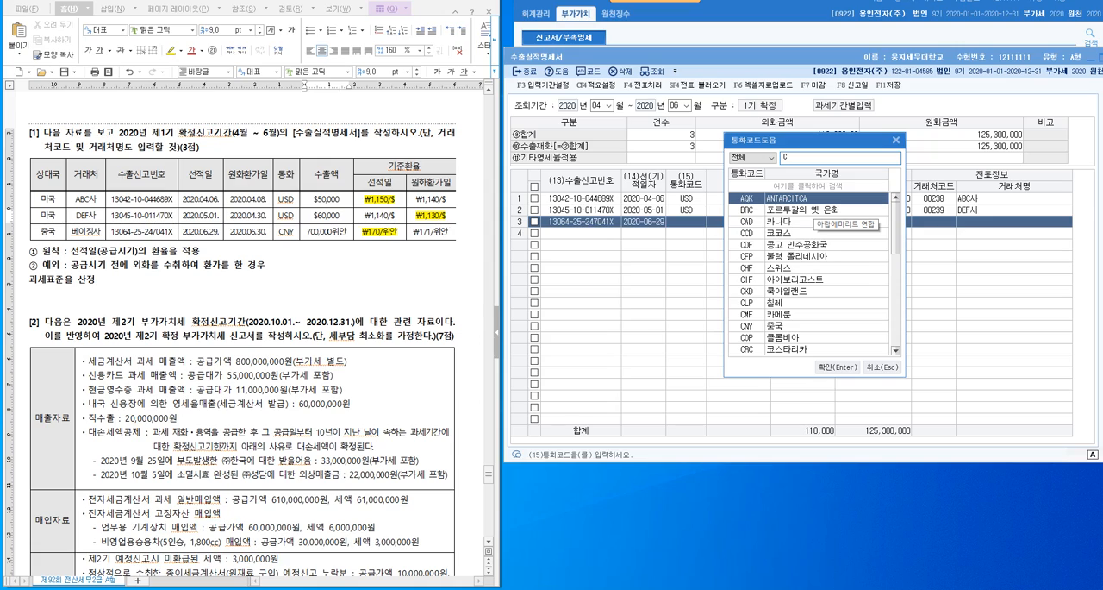
{"action": "type", "text": "n"}
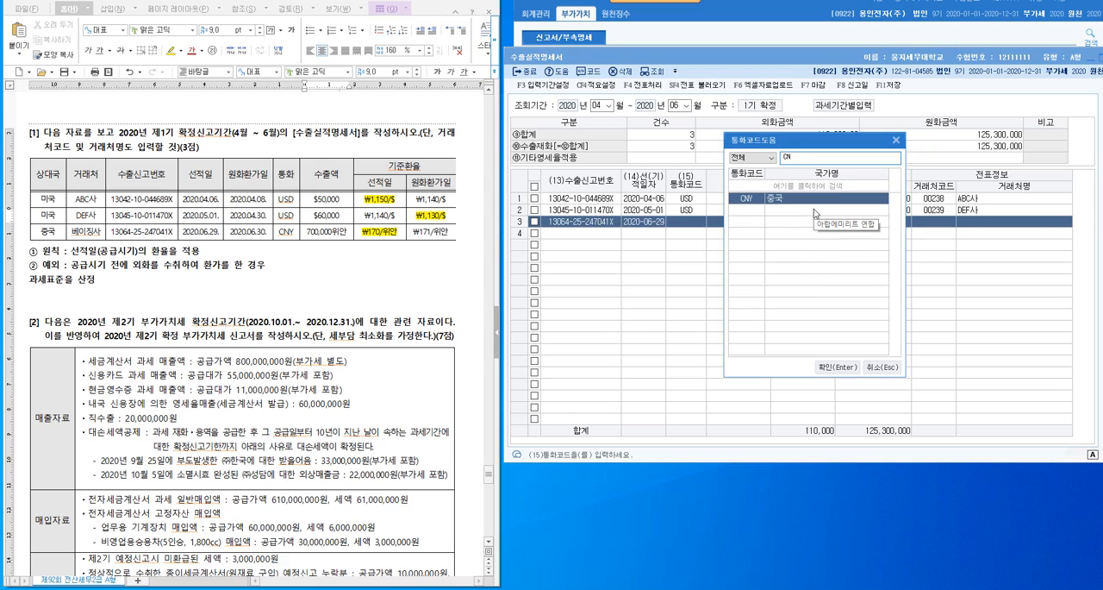
{"action": "left_click", "coordinate": [838, 367]}
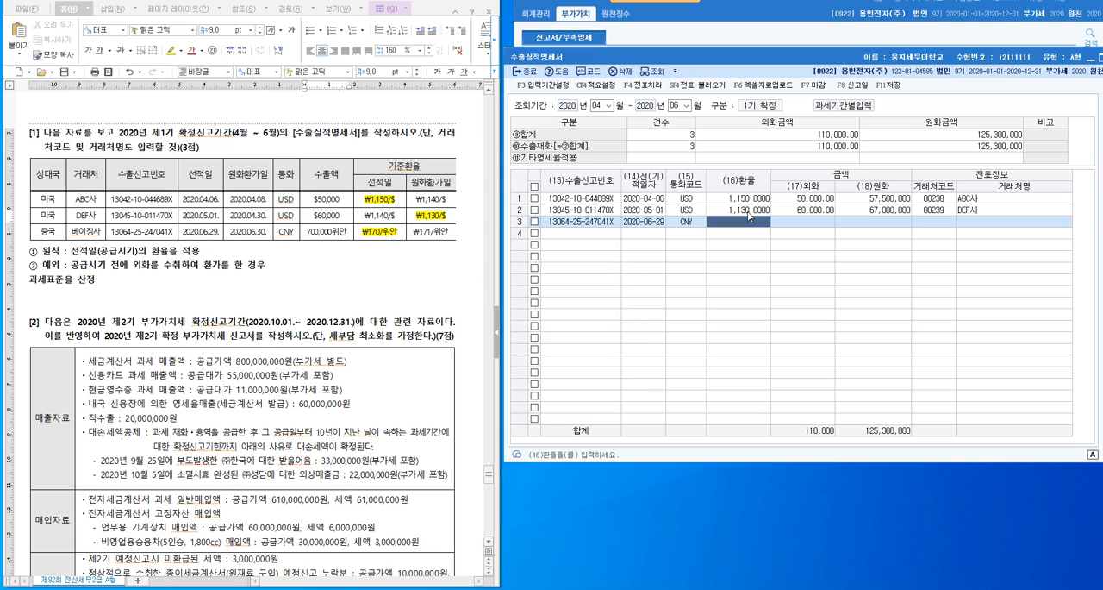
- Enter a 환율 of 170 and an 외화 amount of 700000 in the third row
{"action": "type", "text": "170"}
{"action": "key", "text": "Return"}
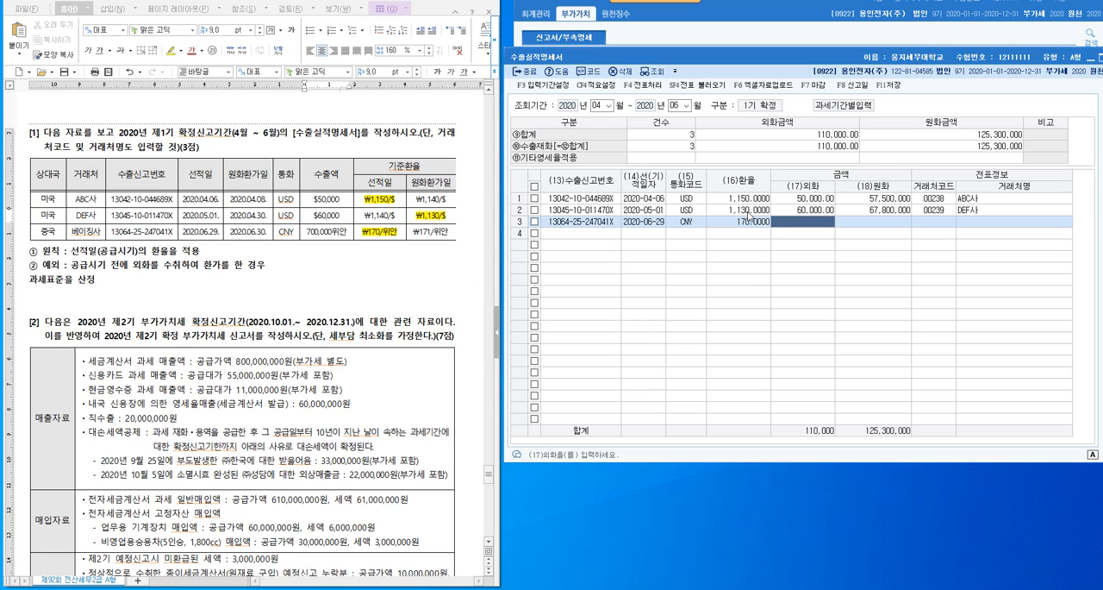
{"action": "type", "text": "7000000.00"}
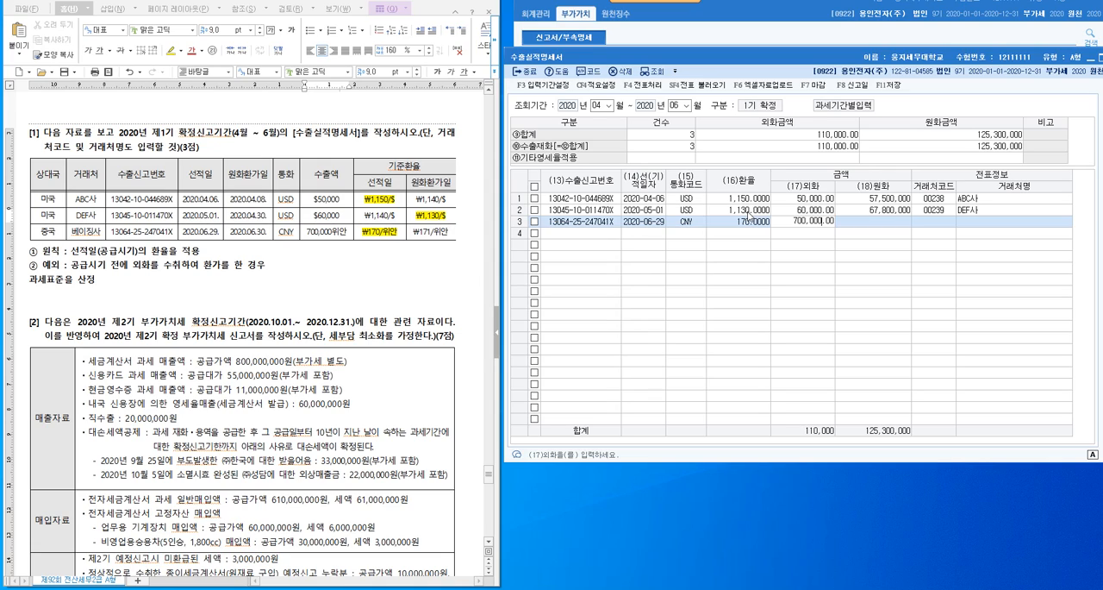
{"action": "key", "text": "Return"}
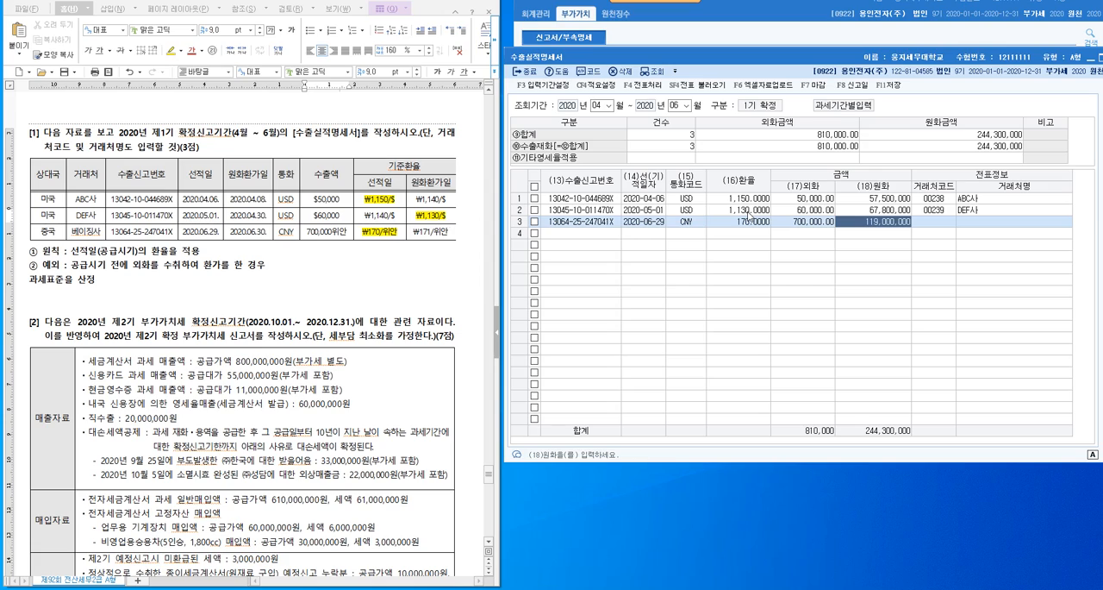
- Search the 거래처 list for 베이 and assign 베이징사 as the third row's 거래처
{"action": "key", "text": "Return"}
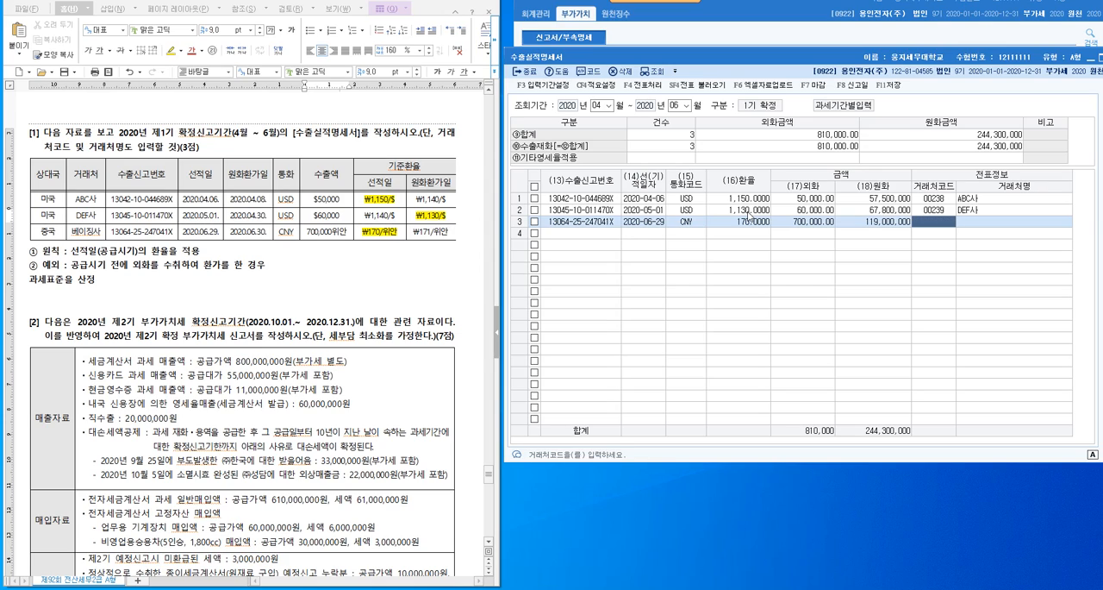
{"action": "key", "text": "F2"}
{"action": "type", "text": "ㅂ"}
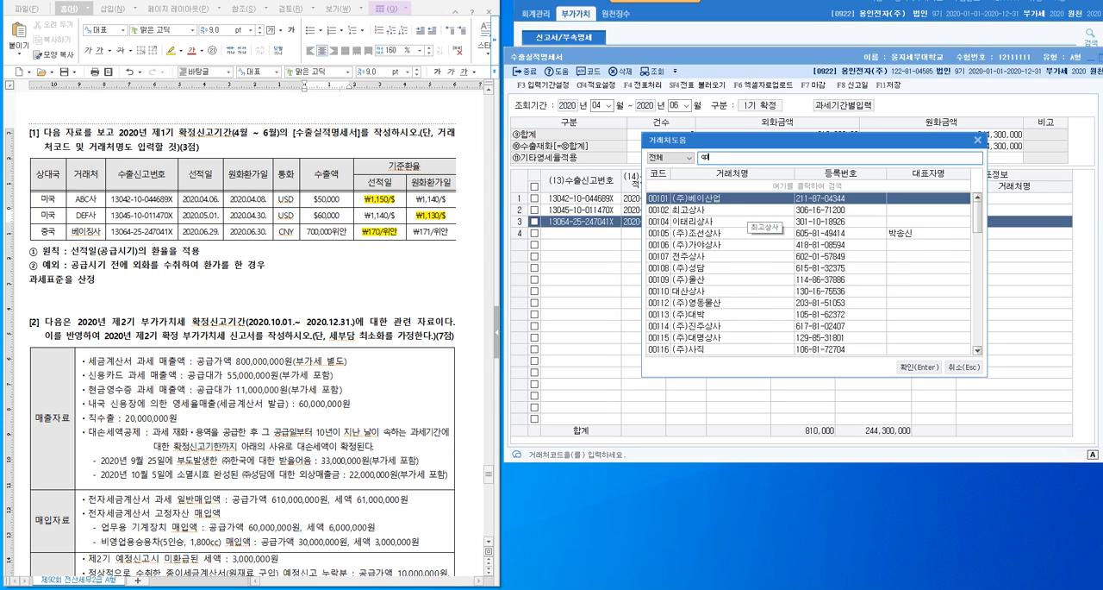
{"action": "type", "text": "베이"}
{"action": "double_click", "coordinate": [748, 213]}
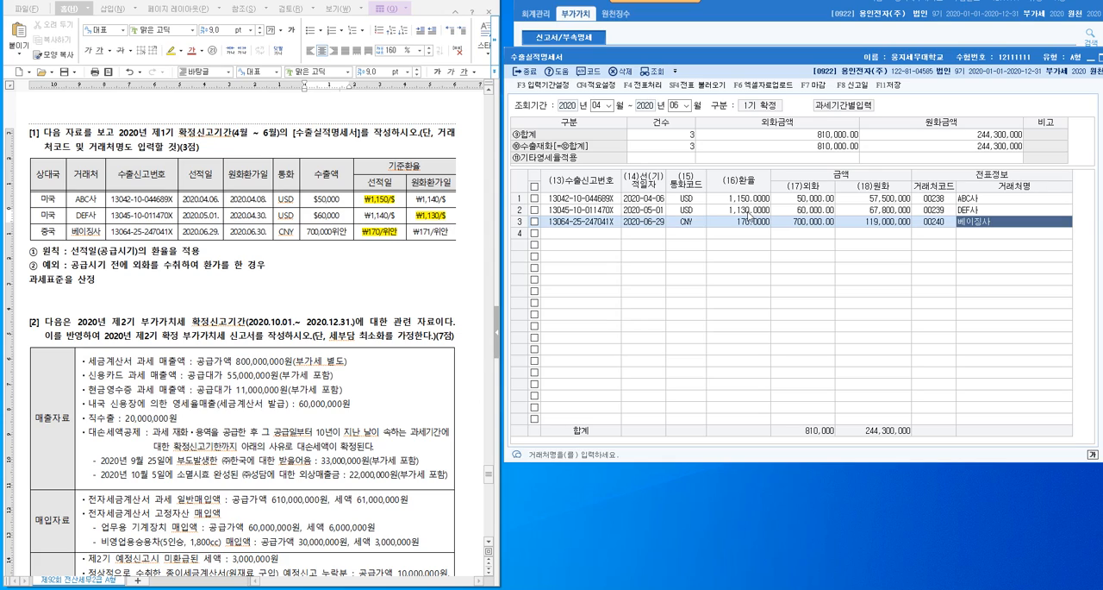
- Compare DEF사's 선적일 and 원화환가일 exchange rates in problem [1]'s export table
{"action": "left_click_drag", "start_coordinate": [369, 213], "coordinate": [414, 223]}
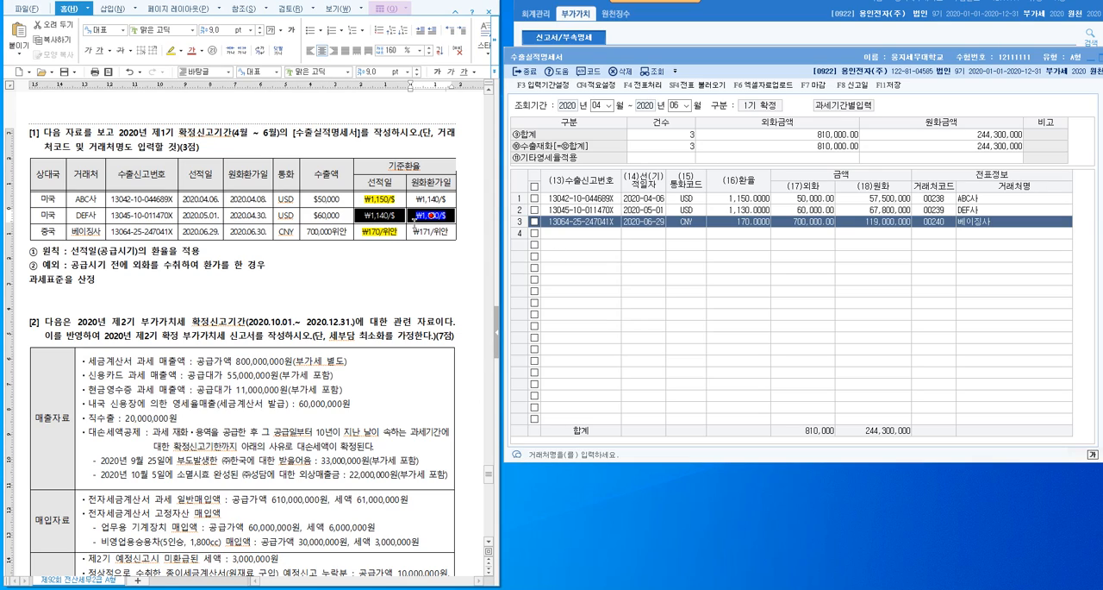
{"action": "left_click", "coordinate": [384, 282]}
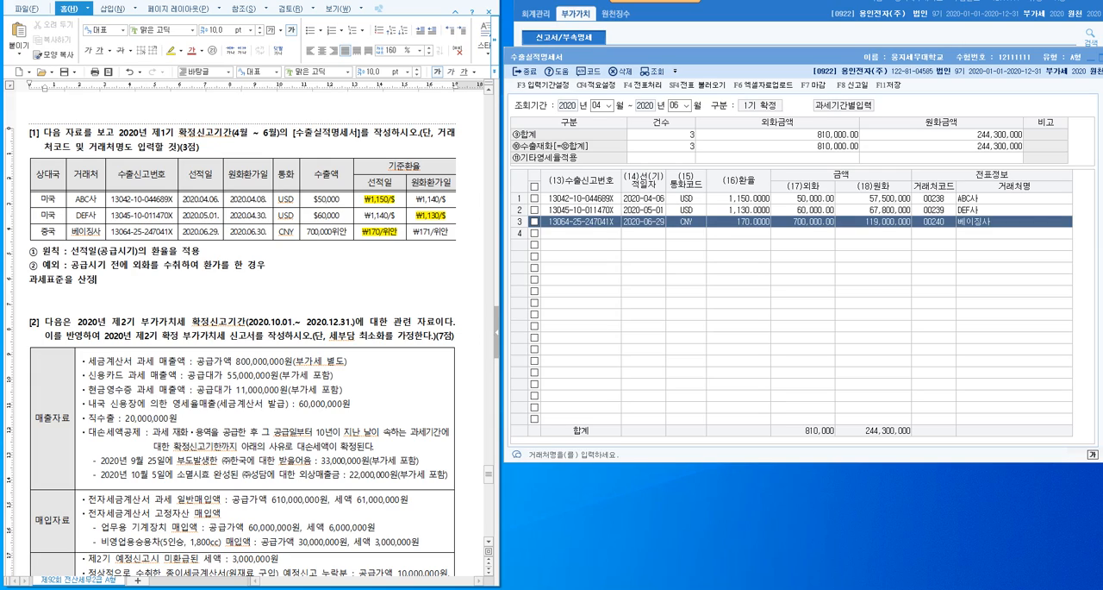
{"action": "key", "text": "alt+Tab"}
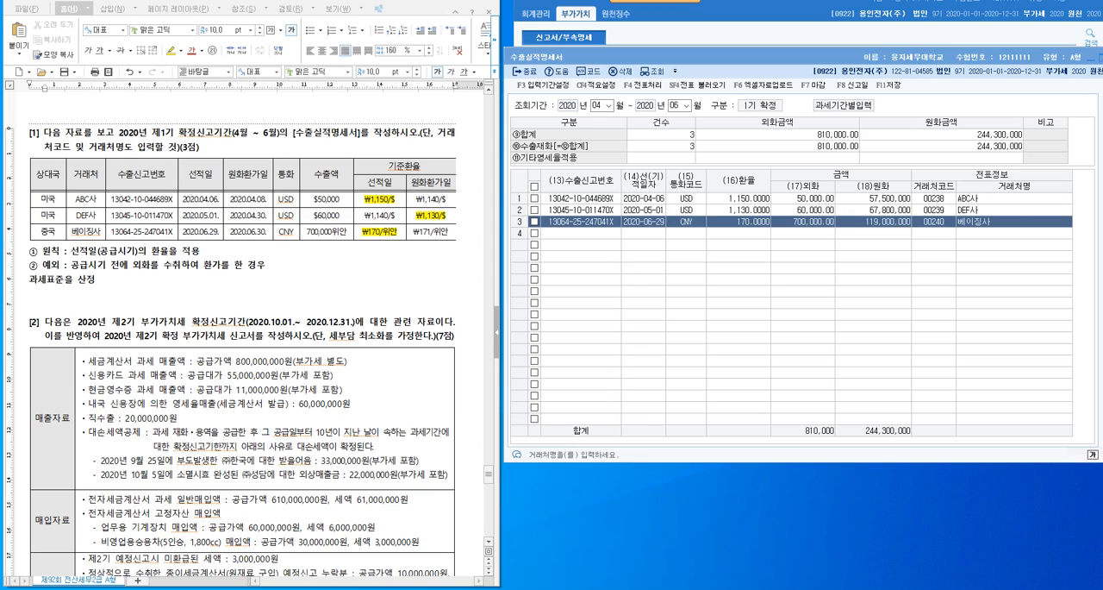
{"action": "left_click", "coordinate": [348, 283]}
- Move on to problem [2] in the exam document and look over its 2020 제2기 확정 부가가치세 신고서 data table
{"action": "scroll", "coordinate": [348, 283], "scroll_direction": "down", "scroll_amount": 3}
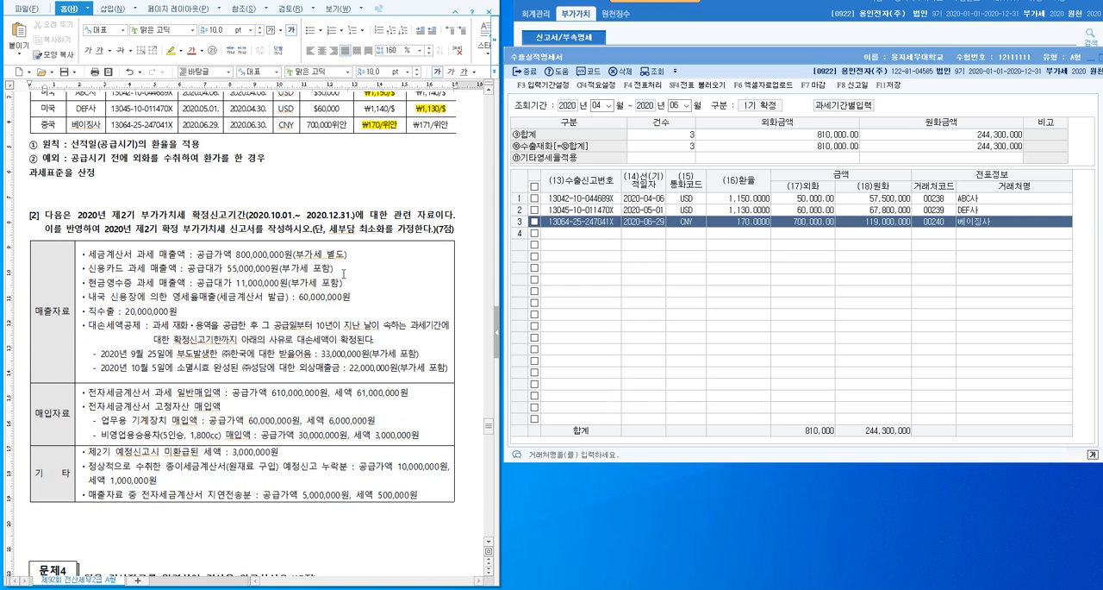
{"action": "scroll", "coordinate": [290, 270], "scroll_direction": "down", "scroll_amount": 2}
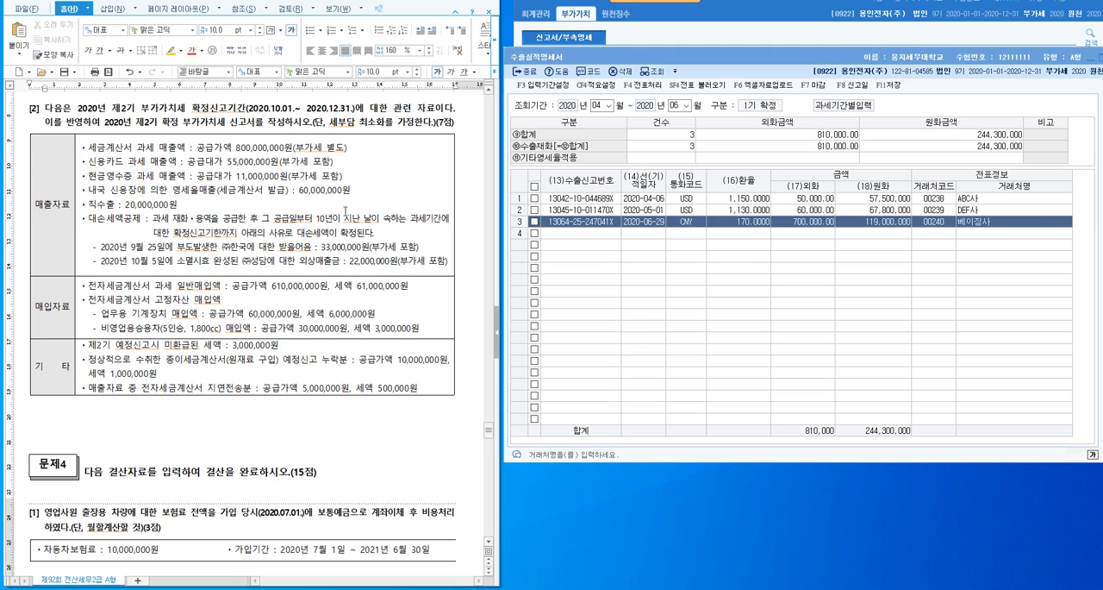
{"action": "left_click_drag", "start_coordinate": [53, 175], "coordinate": [377, 406]}
{"action": "left_click", "coordinate": [370, 431]}
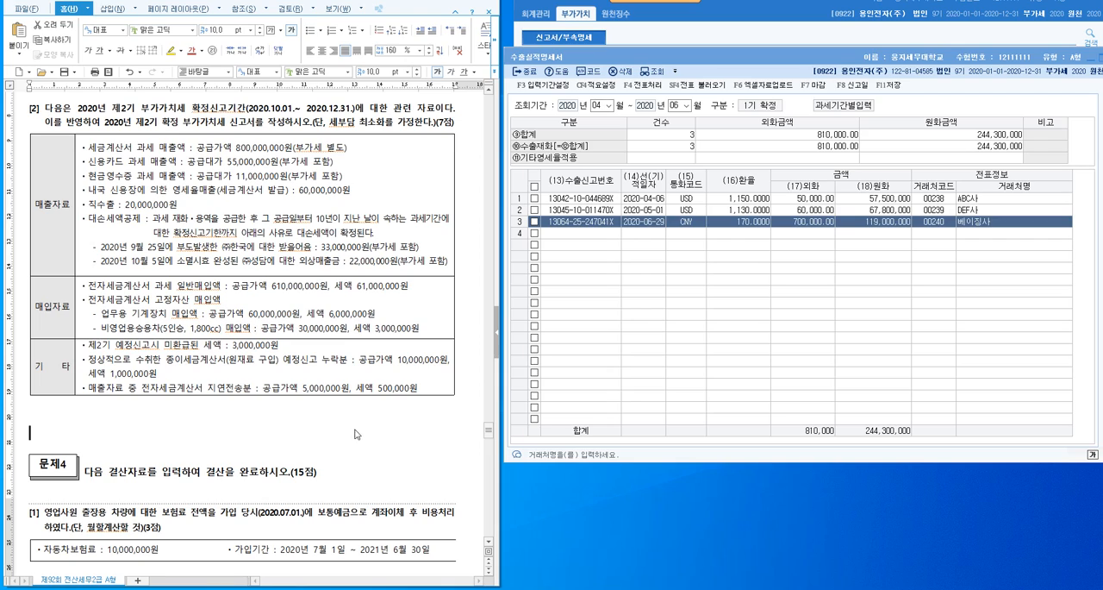
- Close the completed 수출실적명세서 form
{"action": "left_click_drag", "start_coordinate": [1011, 60], "coordinate": [884, 57]}
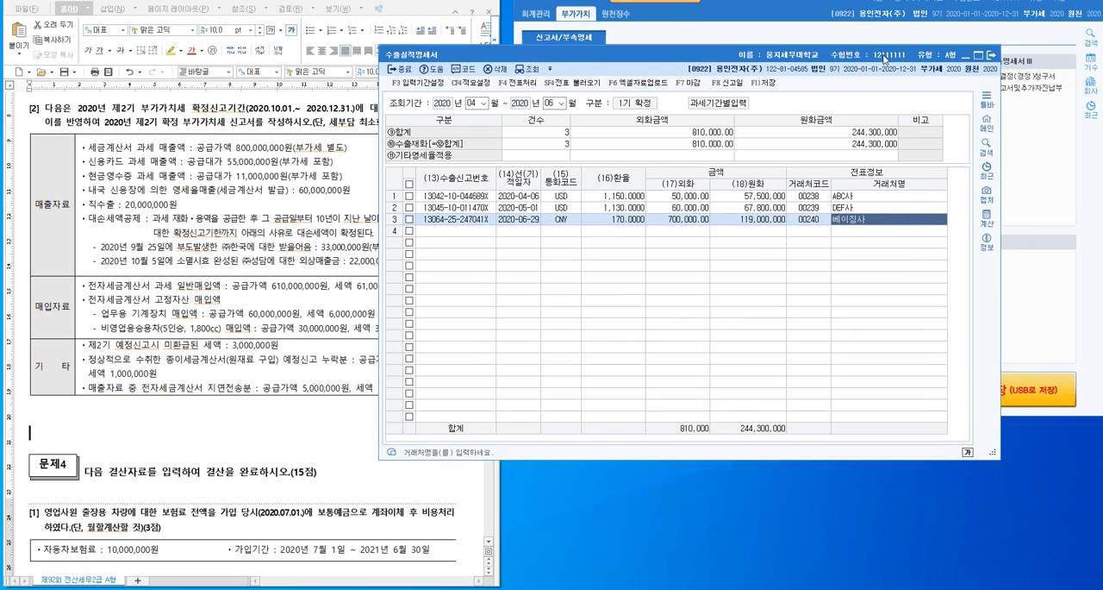
{"action": "left_click", "coordinate": [992, 54]}
{"action": "left_click", "coordinate": [687, 282]}
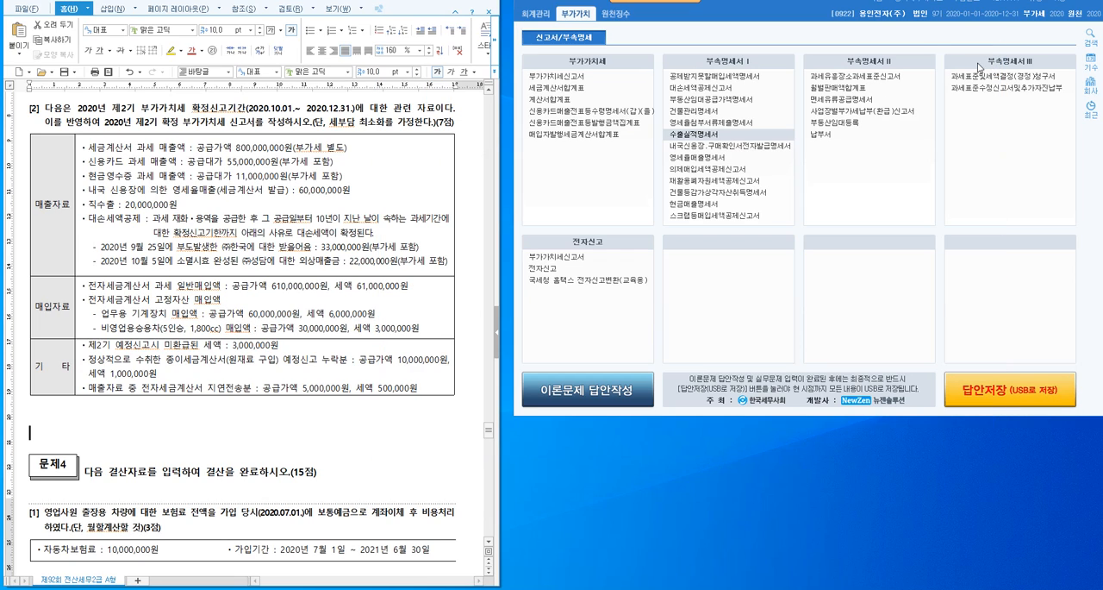
- Mark problem [2]'s 매출자료, 매입자료 and 기타 sections in turn to outline the given data
{"action": "left_click", "coordinate": [48, 110]}
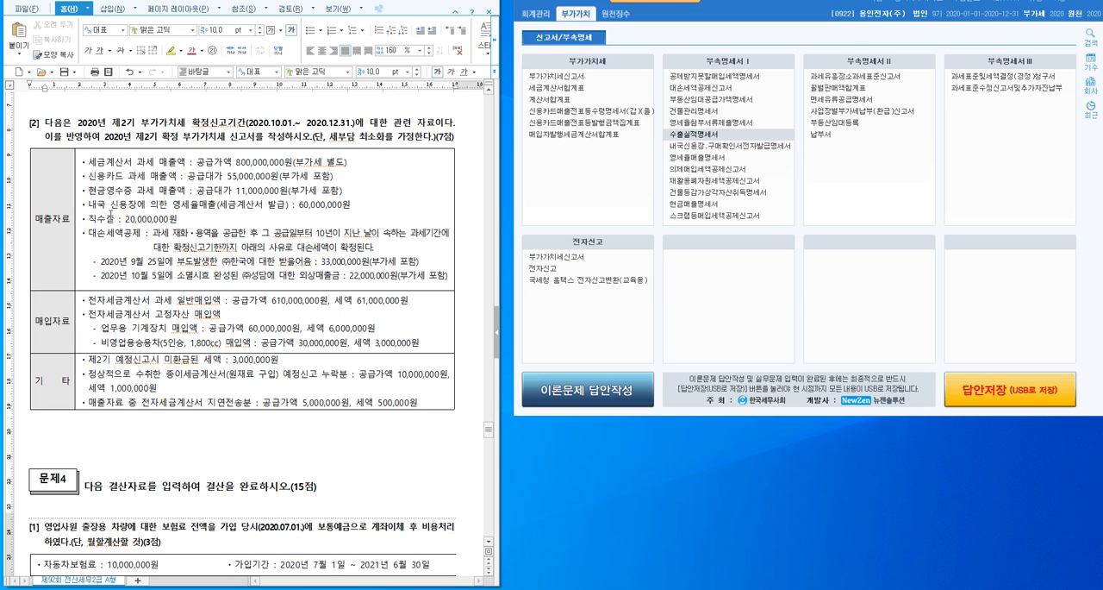
{"action": "left_click_drag", "start_coordinate": [52, 212], "coordinate": [188, 204]}
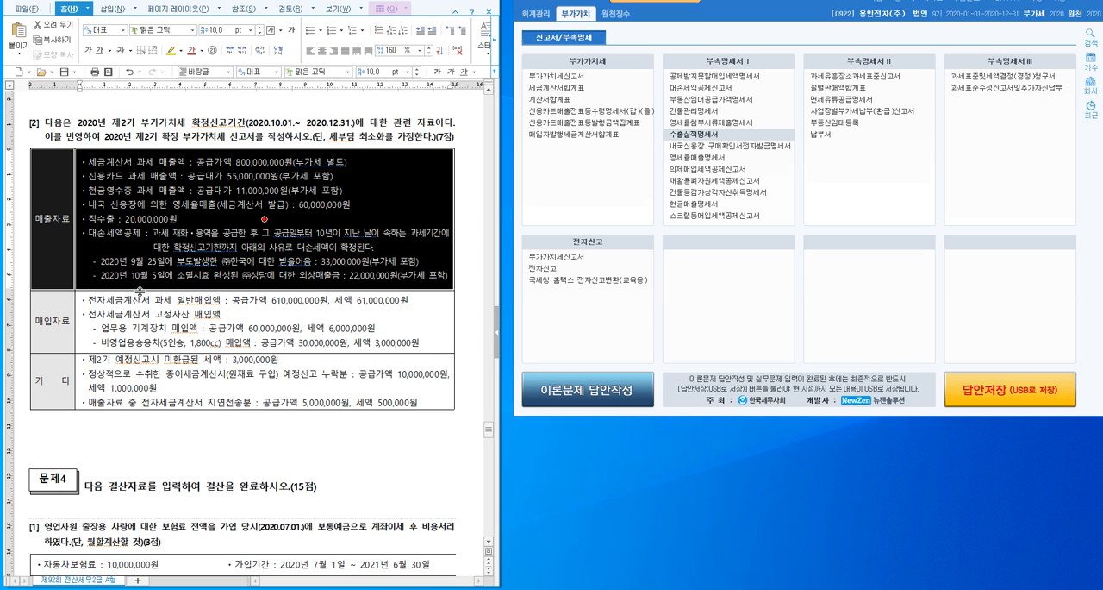
{"action": "left_click_drag", "start_coordinate": [56, 337], "coordinate": [148, 333]}
{"action": "left_click_drag", "start_coordinate": [54, 380], "coordinate": [108, 387]}
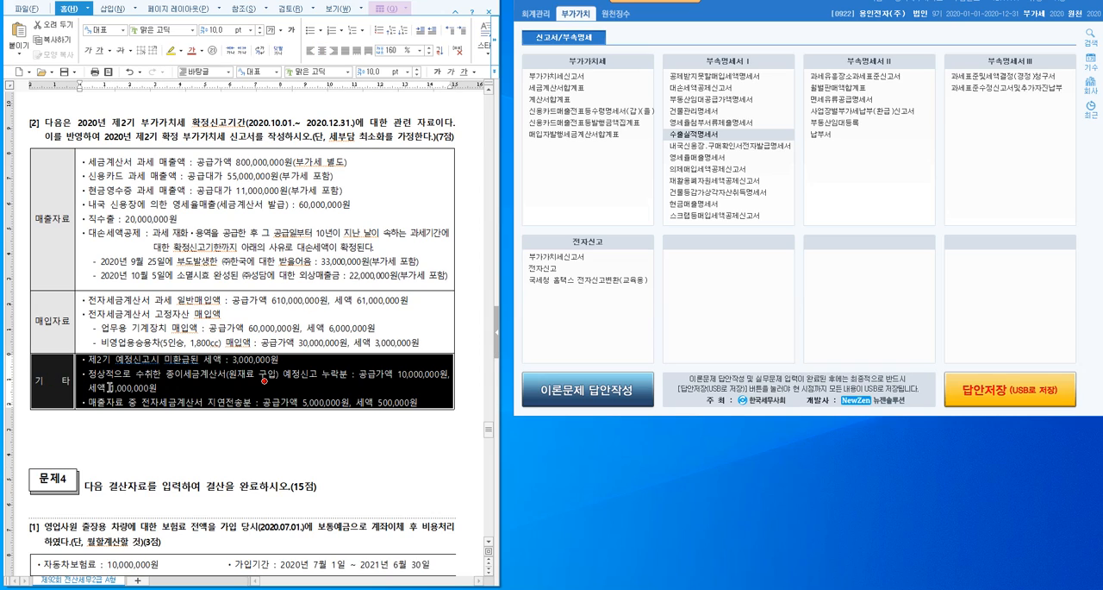
- Go over the sales items in problem [2], from 세금계산서 과세 매출액 down to the two 대손세액공제 cases
{"action": "left_click", "coordinate": [132, 444]}
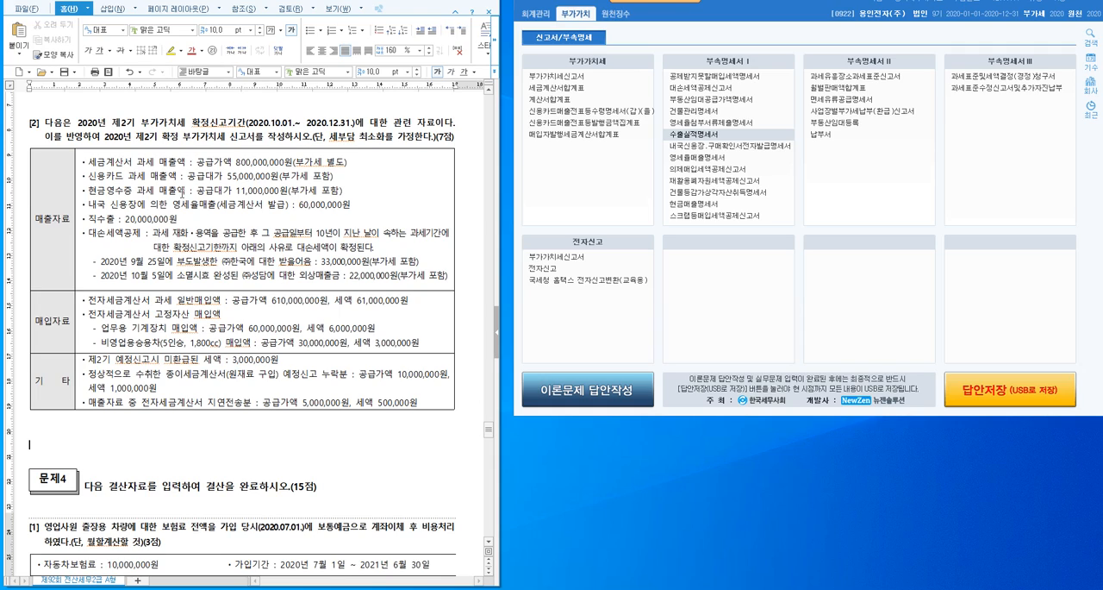
{"action": "left_click", "coordinate": [141, 160]}
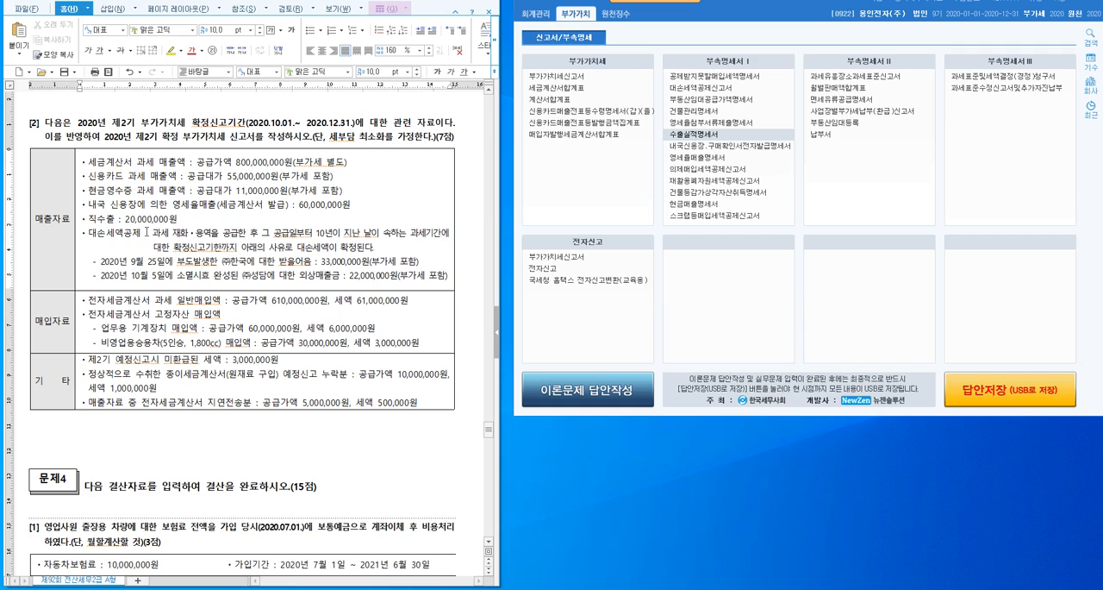
{"action": "left_click_drag", "start_coordinate": [147, 234], "coordinate": [152, 237]}
{"action": "left_click", "coordinate": [175, 261]}
{"action": "left_click", "coordinate": [192, 275]}
- Open the 부가가치세신고서 form and set its 조회기간 to October 1 through December 31, 2020
{"action": "left_click", "coordinate": [579, 82]}
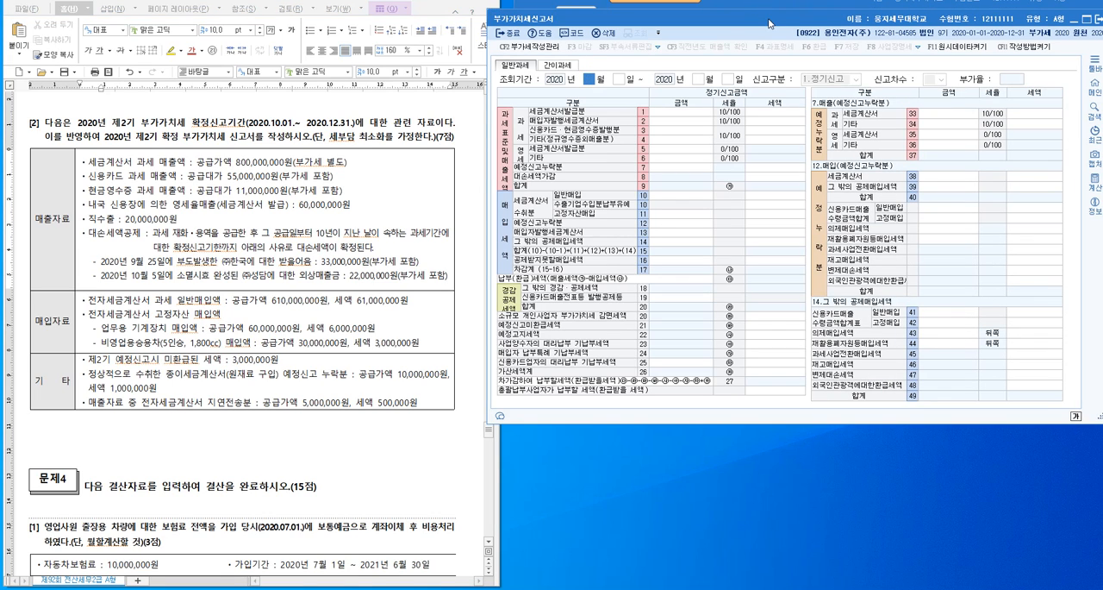
{"action": "left_click_drag", "start_coordinate": [769, 23], "coordinate": [765, 16]}
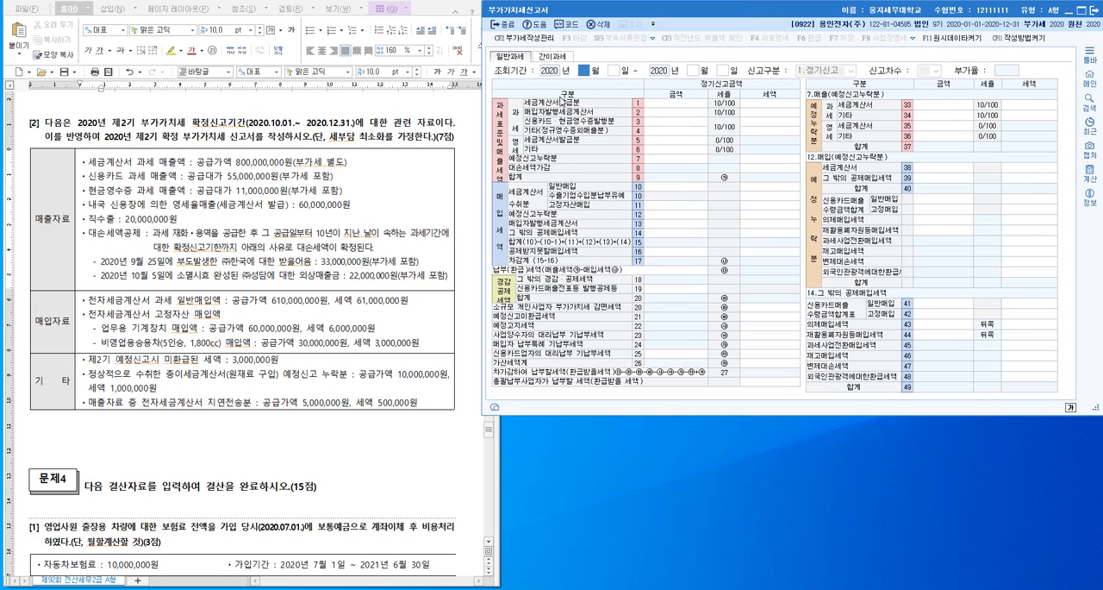
{"action": "type", "text": "10"}
{"action": "key", "text": "Return"}
{"action": "key", "text": "Return"}
{"action": "type", "text": "12"}
{"action": "key", "text": "Return"}
{"action": "key", "text": "Return"}
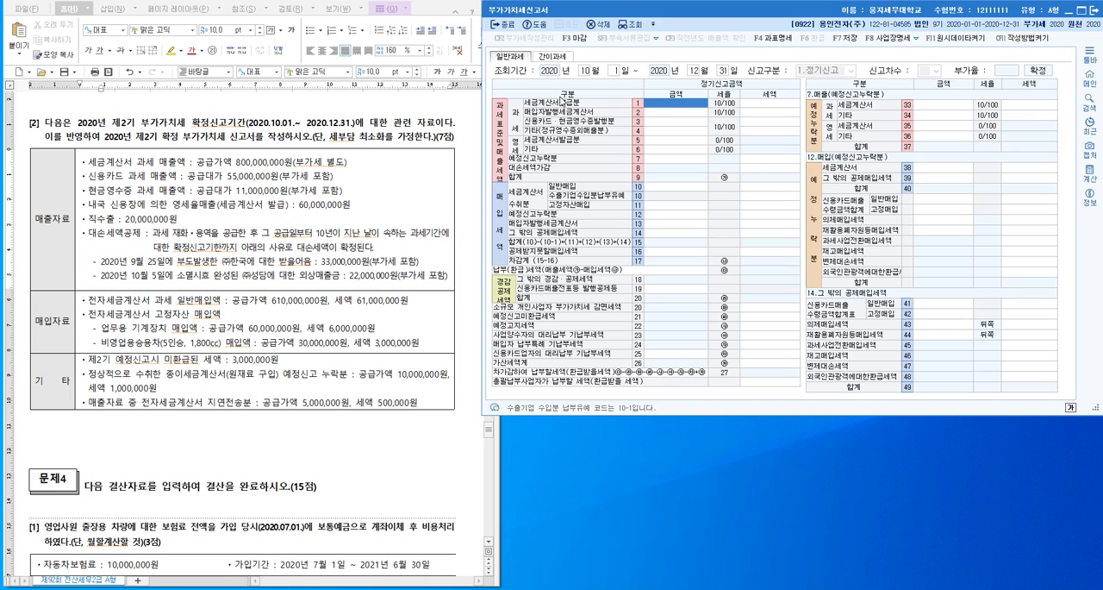
- Enter problem [2]'s tax-invoice sales of 800,000,000 as the 과세 세금계산서발급분 amount in row 1
{"action": "left_click", "coordinate": [115, 163]}
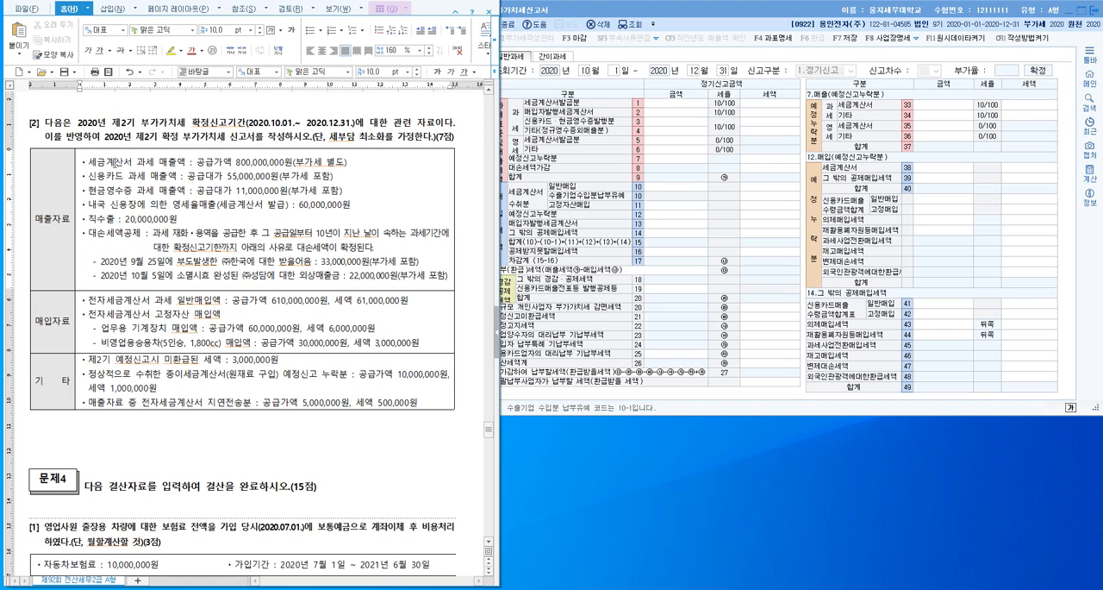
{"action": "left_click_drag", "start_coordinate": [187, 163], "coordinate": [88, 164]}
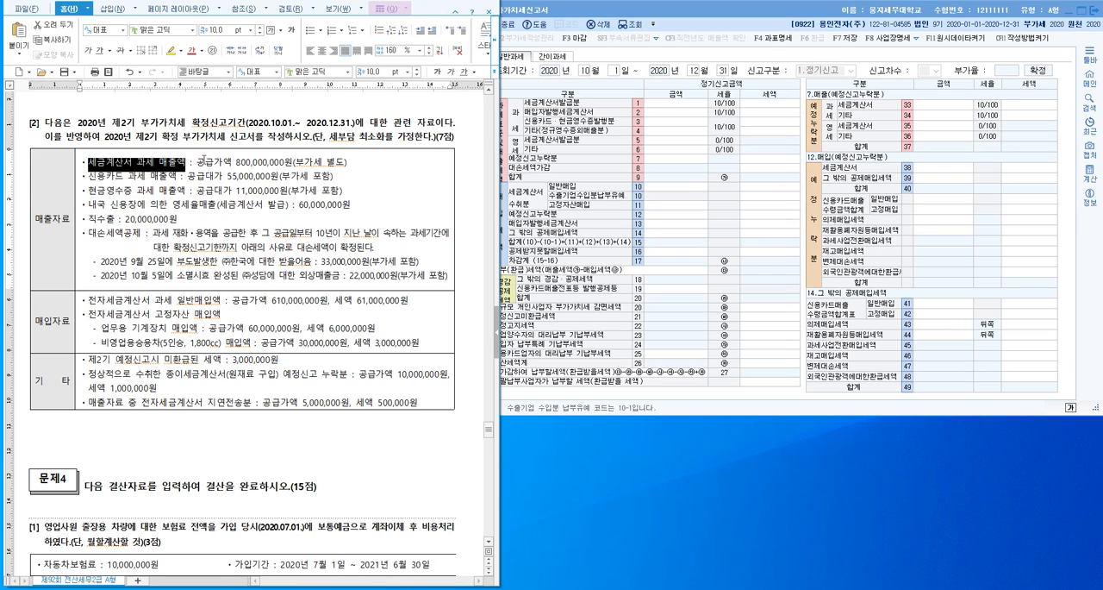
{"action": "left_click_drag", "start_coordinate": [197, 162], "coordinate": [293, 162]}
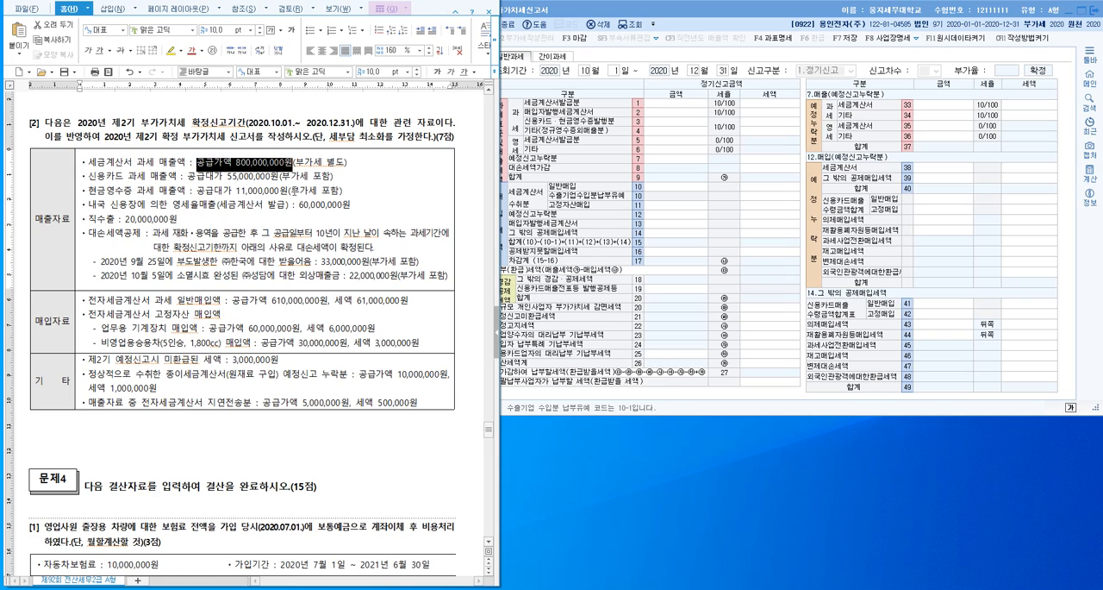
{"action": "left_click", "coordinate": [360, 169]}
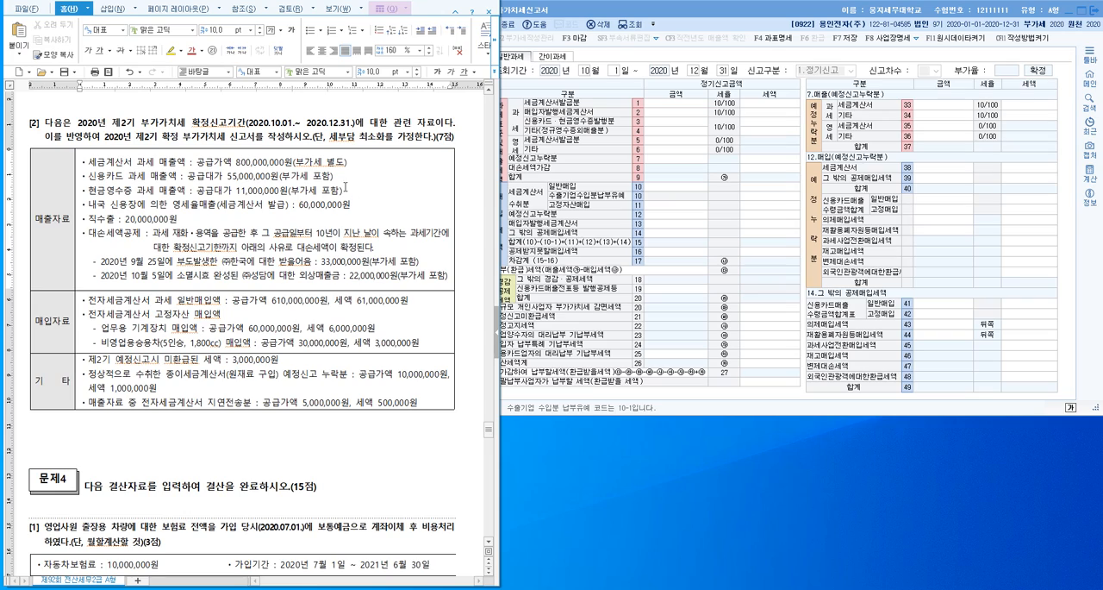
{"action": "left_click", "coordinate": [802, 12]}
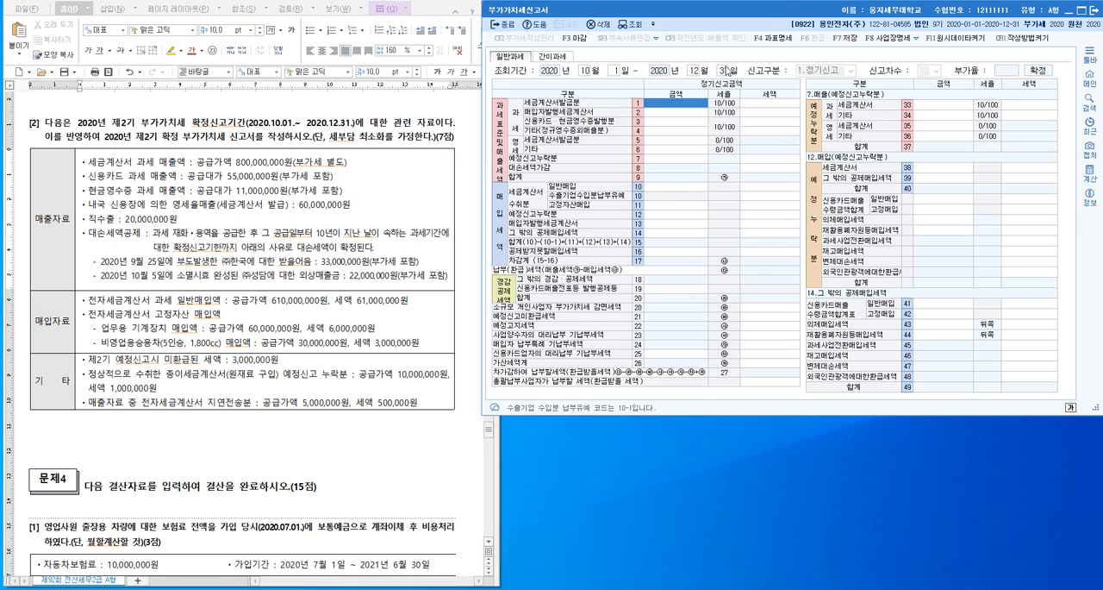
{"action": "left_click", "coordinate": [681, 104]}
{"action": "type", "text": "800,000,000"}
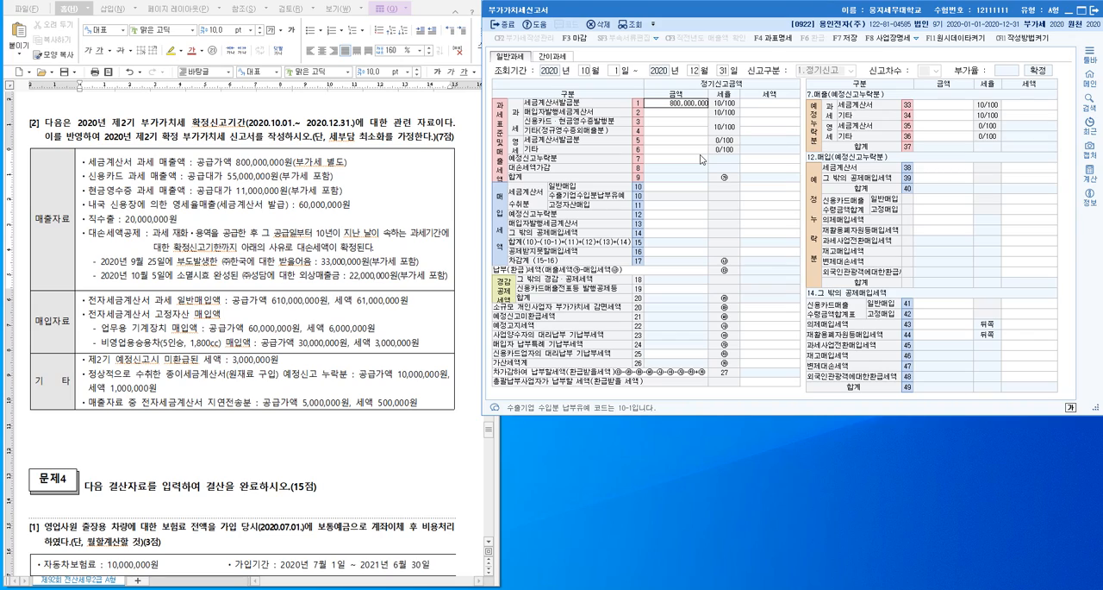
{"action": "key", "text": "Return"}
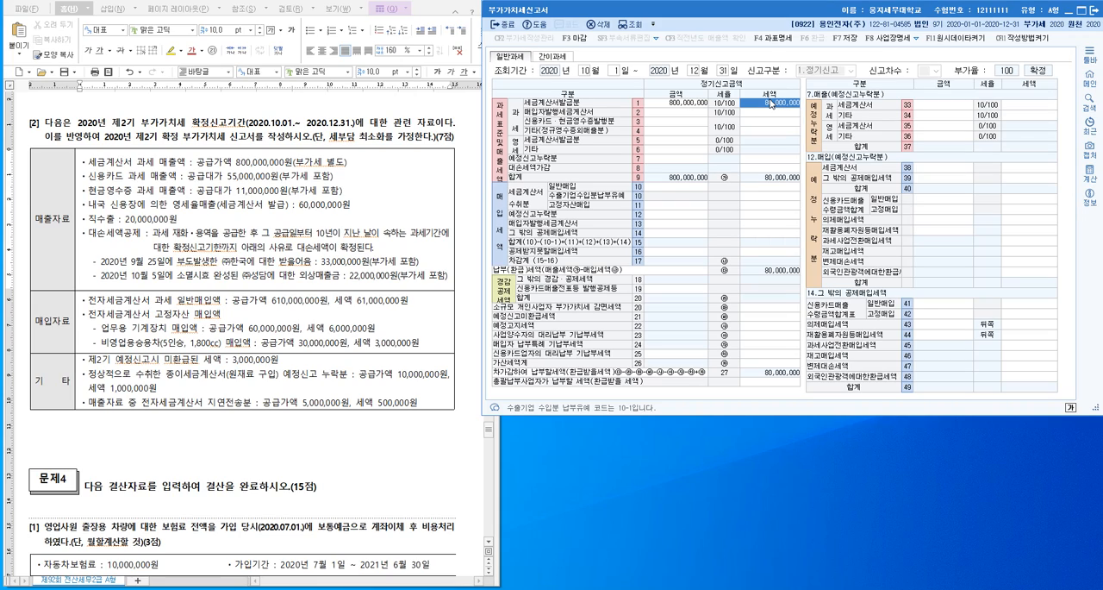
{"action": "left_click", "coordinate": [699, 187]}
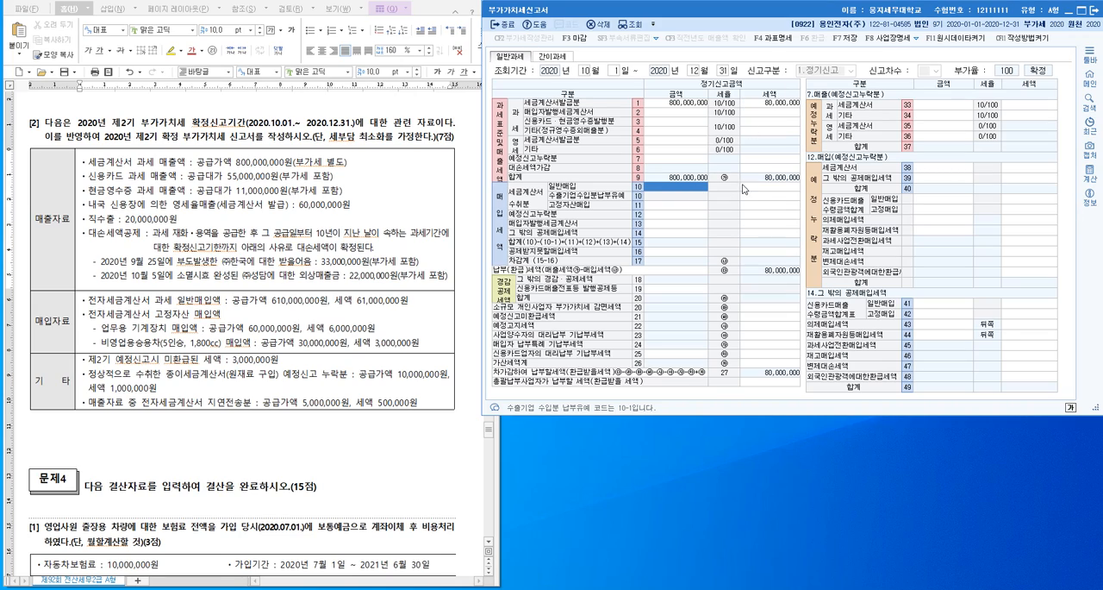
{"action": "left_click", "coordinate": [769, 189]}
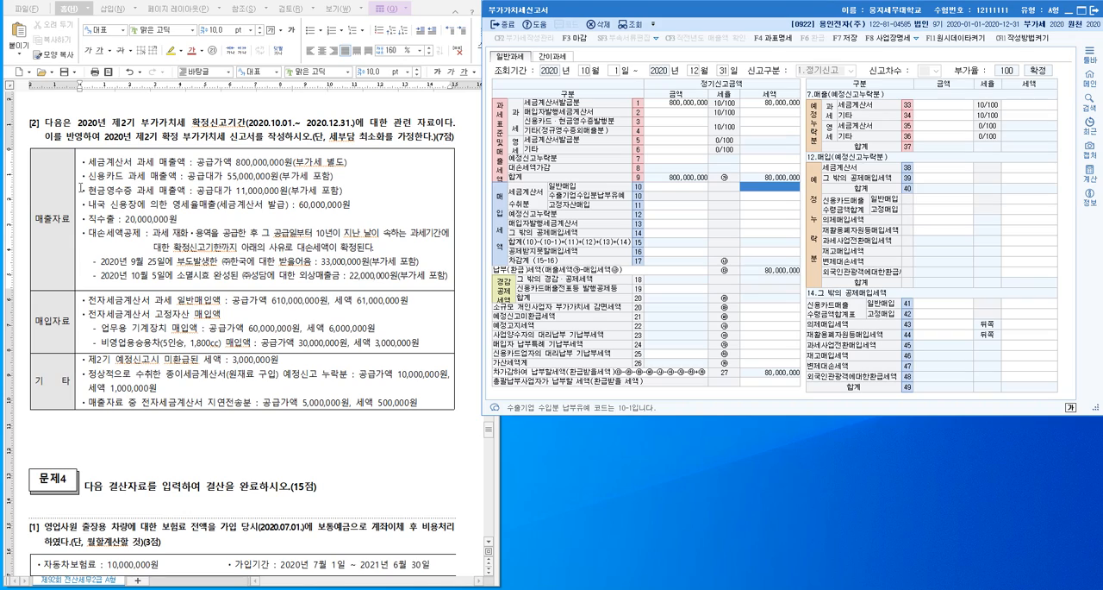
{"action": "left_click", "coordinate": [188, 197]}
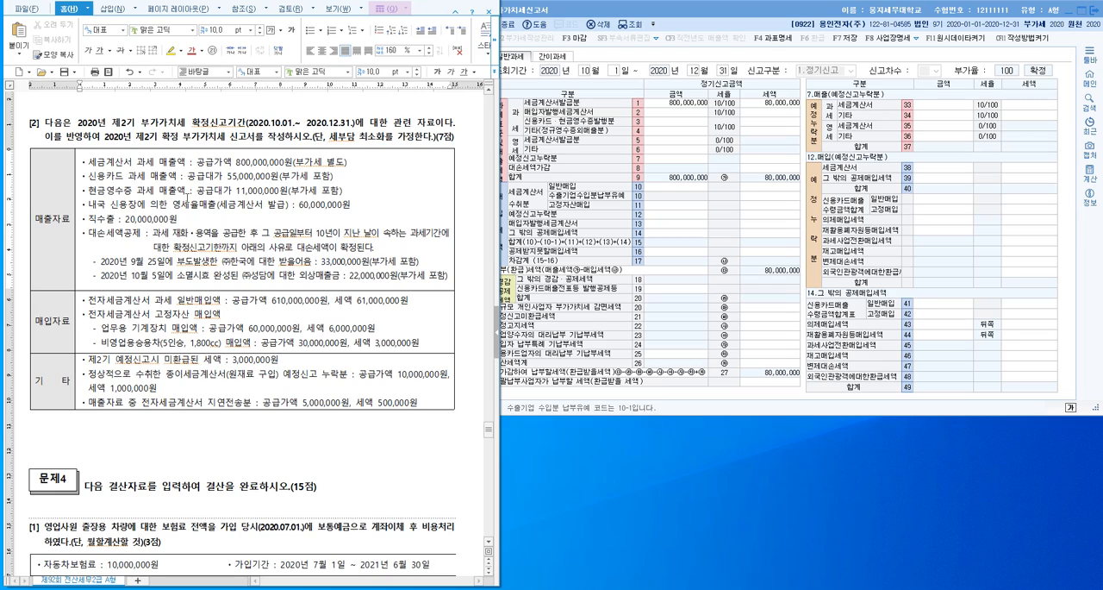
{"action": "key", "text": "Right"}
{"action": "key", "text": "Right"}
{"action": "key", "text": "Right"}
{"action": "key", "text": "Right"}
{"action": "left_click", "coordinate": [675, 114]}
{"action": "type", "text": "5,000,000"}
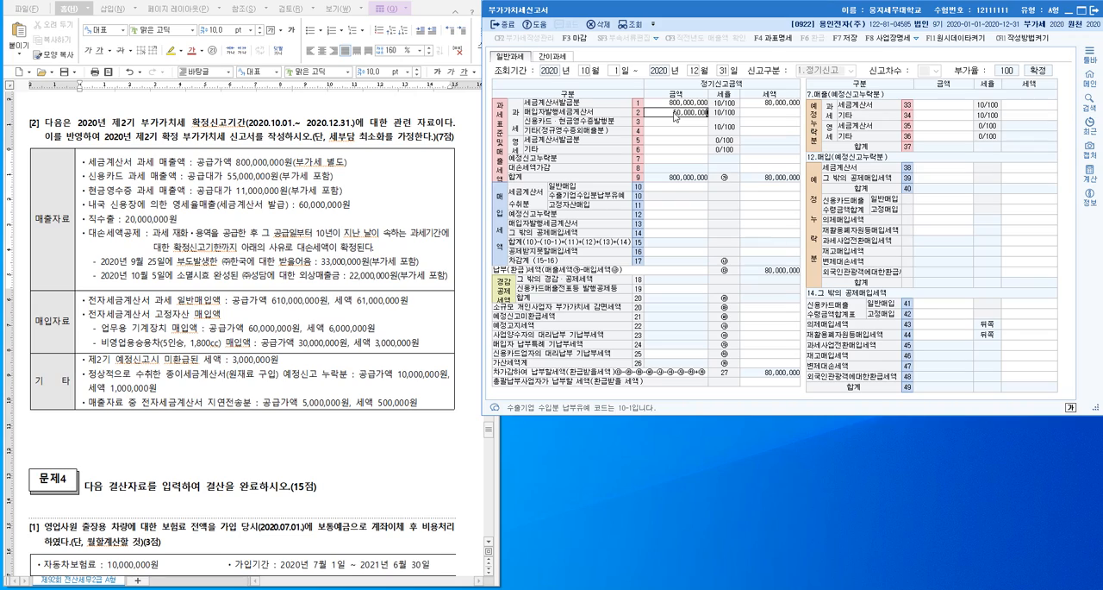
{"action": "key", "text": "Return"}
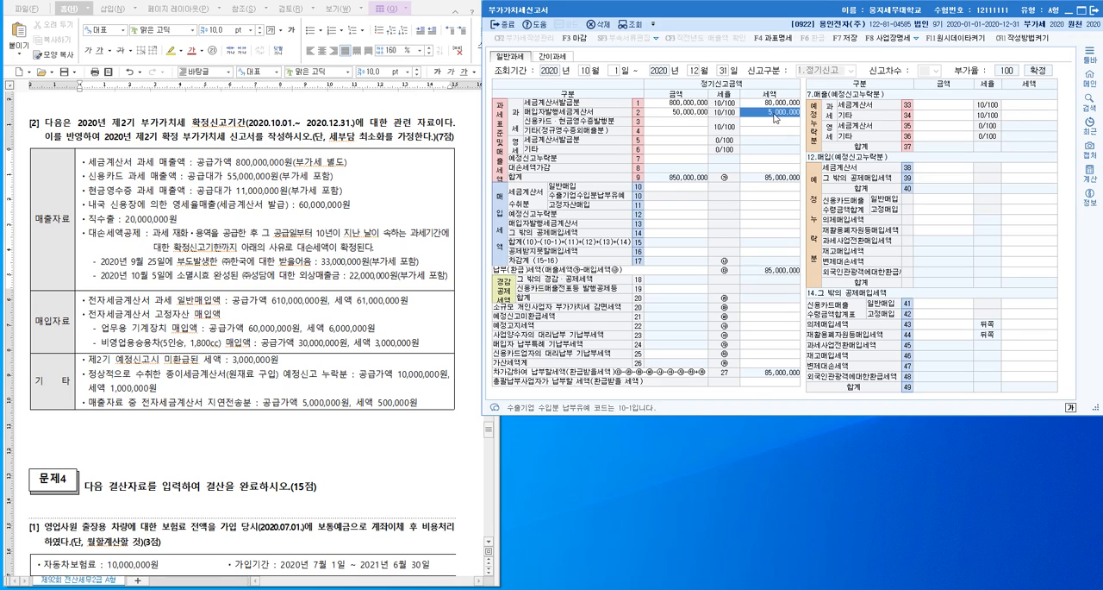
{"action": "left_click", "coordinate": [244, 176]}
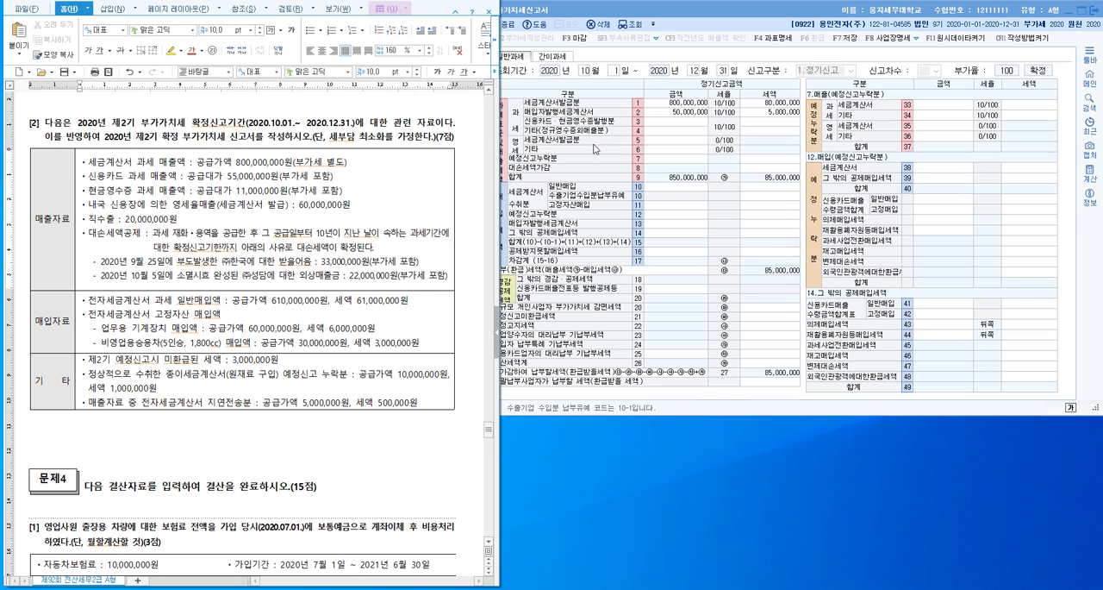
{"action": "left_click", "coordinate": [680, 112]}
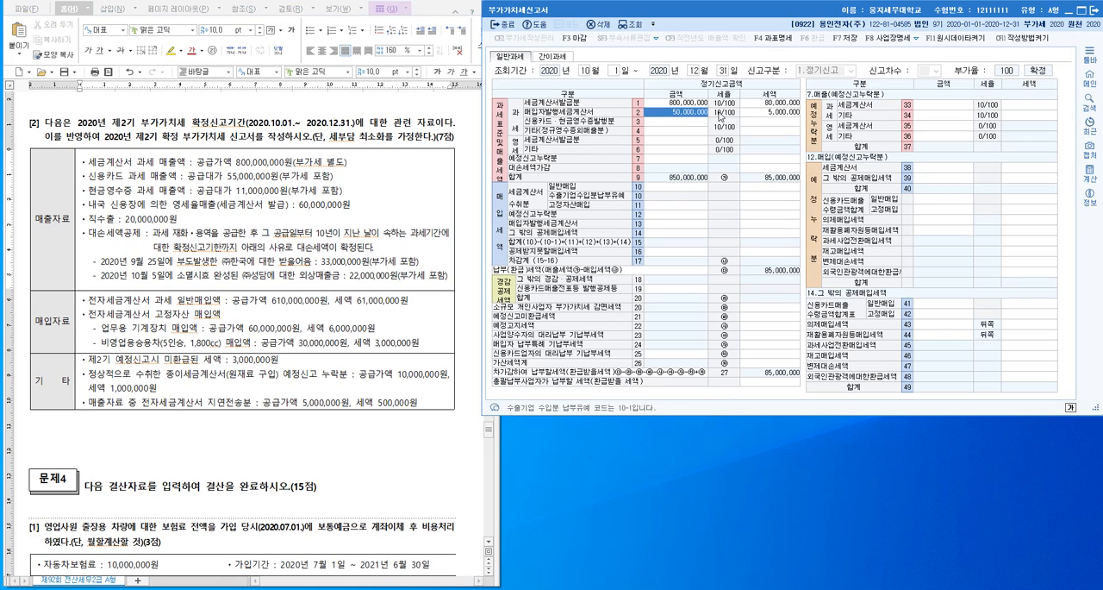
{"action": "key", "text": "Delete"}
{"action": "key", "text": "Return"}
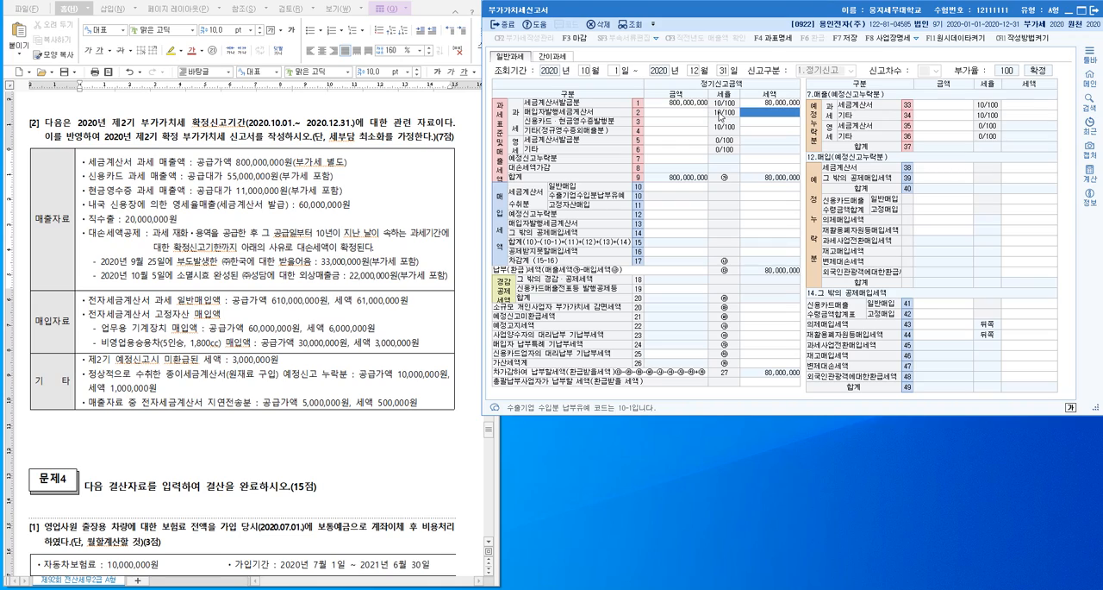
- Enter 50,000,000 as the 신용카드·현금영수증발행분 amount in row 3 and raise it to 60,000,000 to include the cash-receipt sales
{"action": "key", "text": "Return"}
{"action": "type", "text": "50000000"}
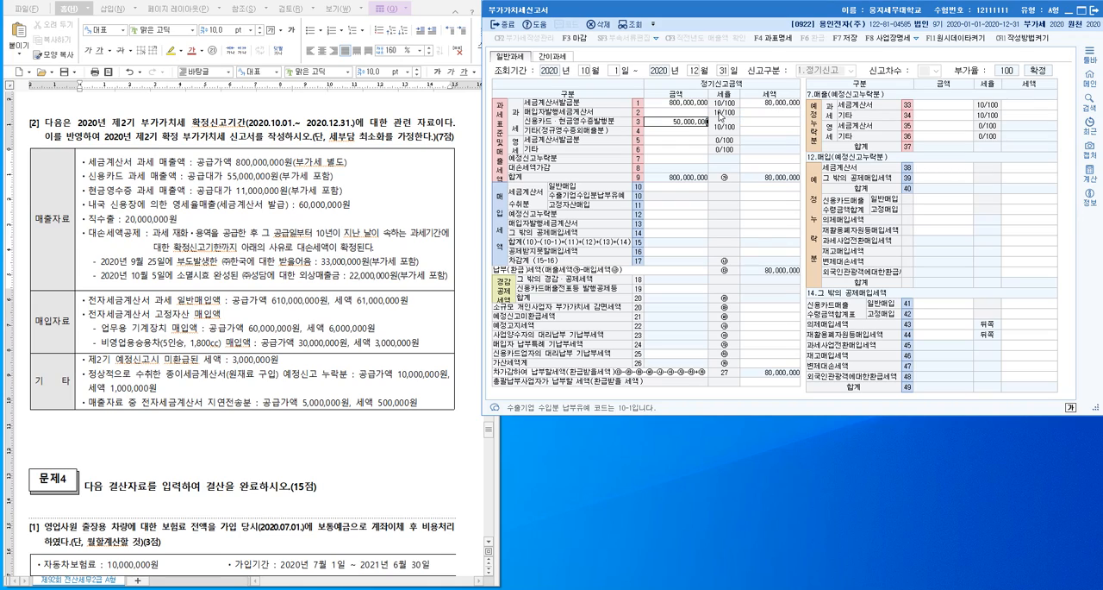
{"action": "key", "text": "Return"}
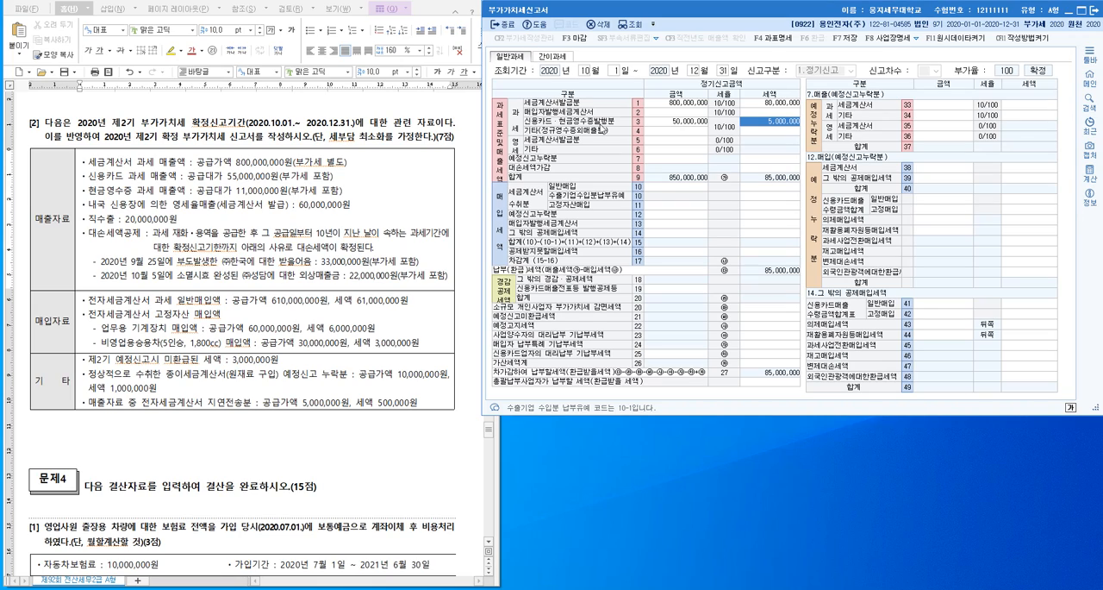
{"action": "left_click", "coordinate": [694, 125]}
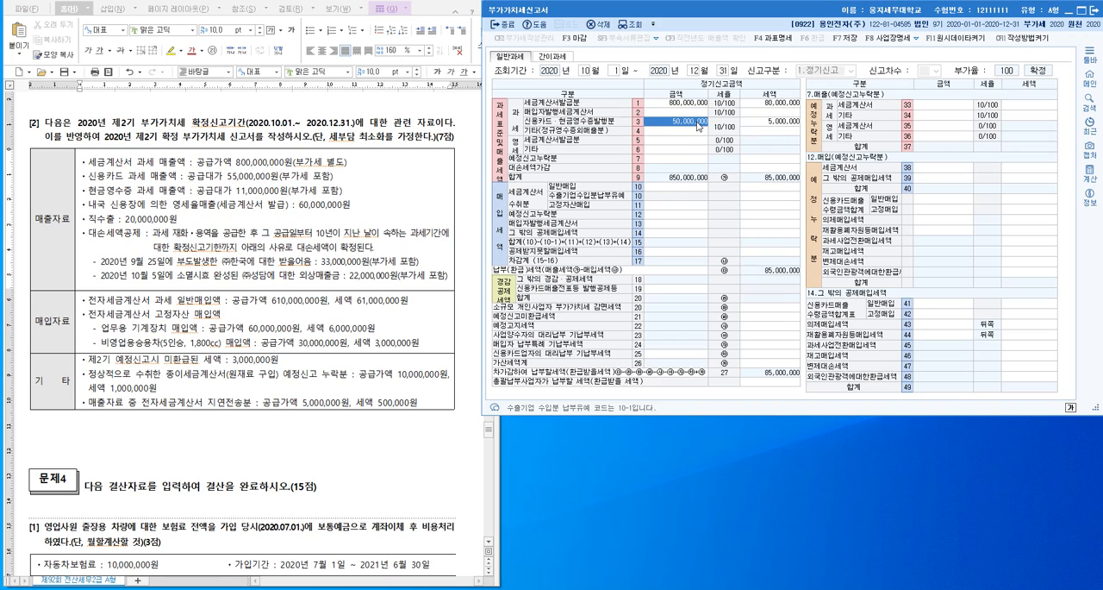
{"action": "type", "text": "60000000"}
{"action": "key", "text": "Return"}
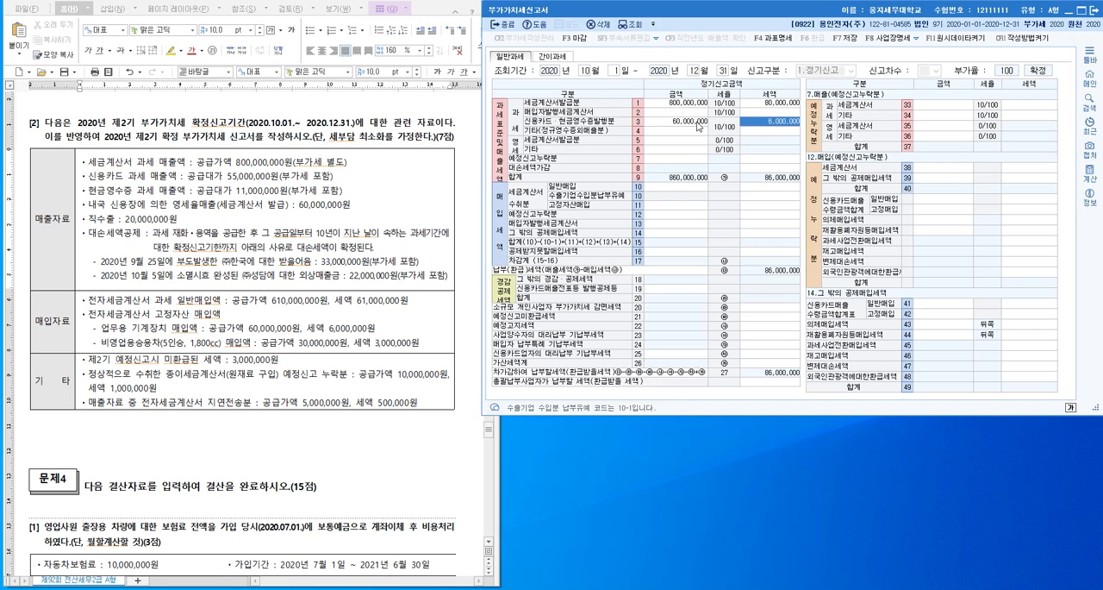